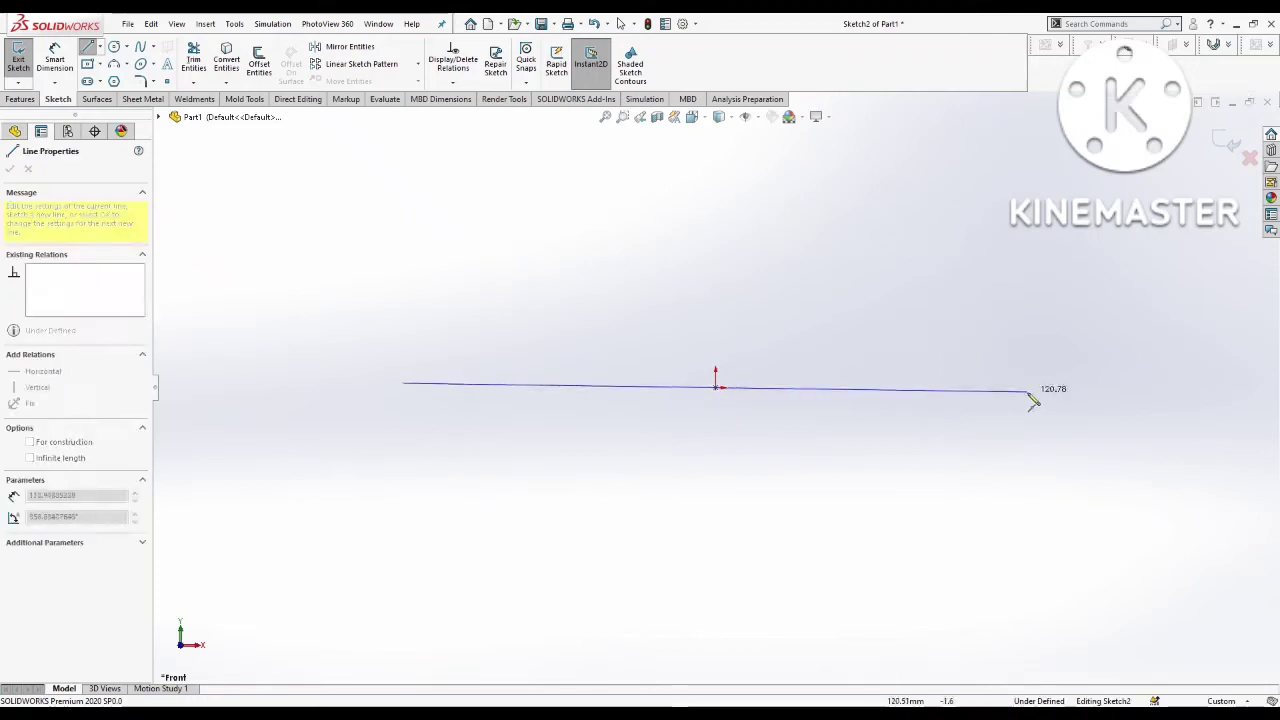
Step: Finish the horizontal line through the origin and convert it to construction geometry
click(1031, 388)
key(Escape)
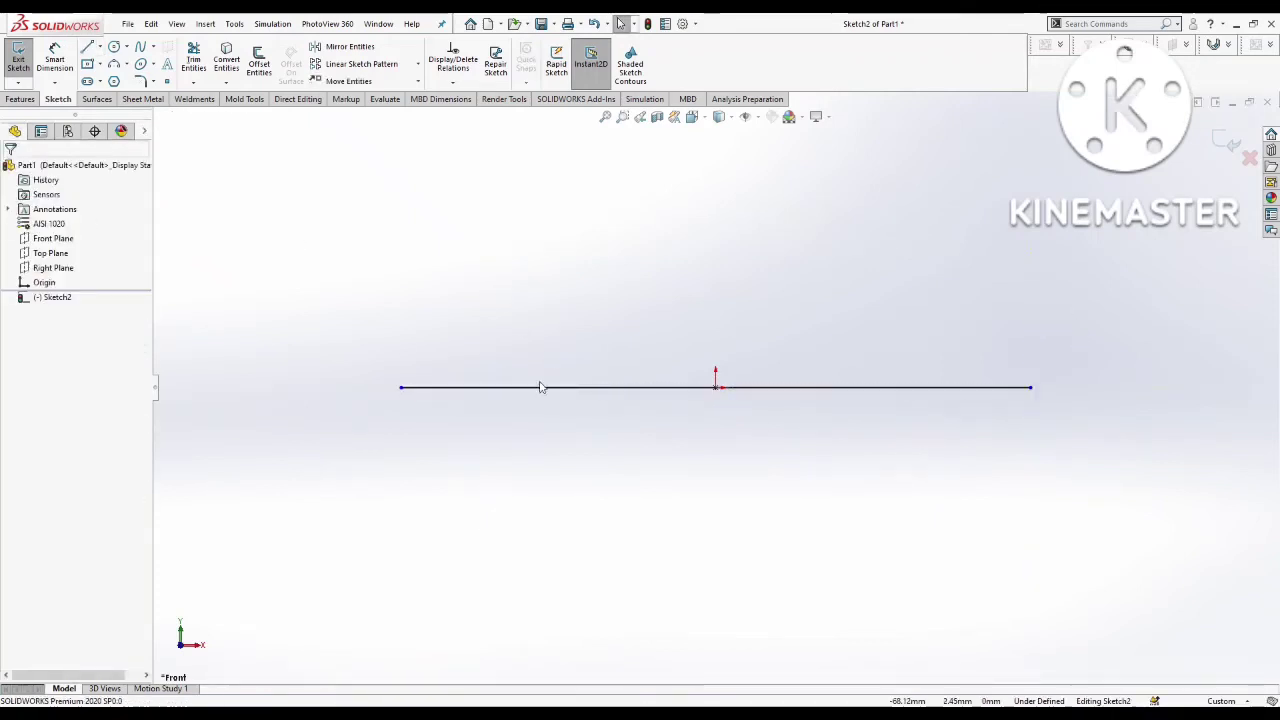
click(540, 388)
click(30, 380)
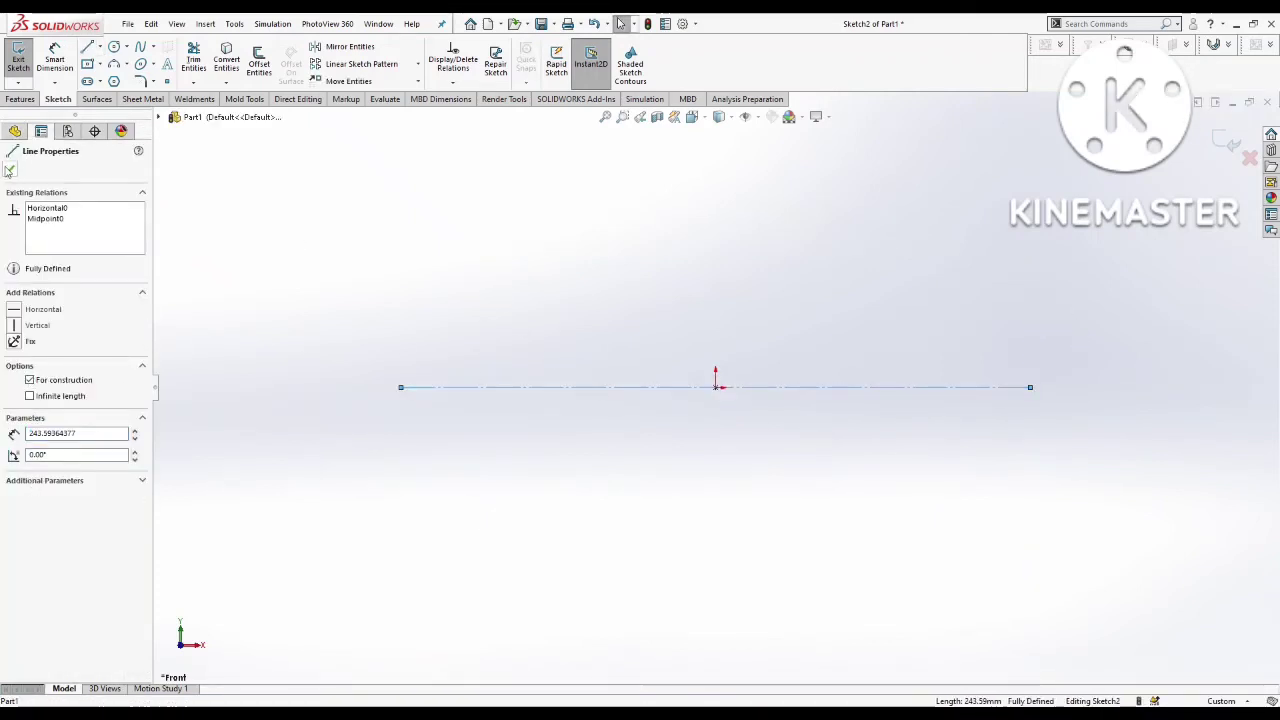
click(10, 169)
Step: Draw a center rectangle above the origin
click(87, 63)
click(716, 241)
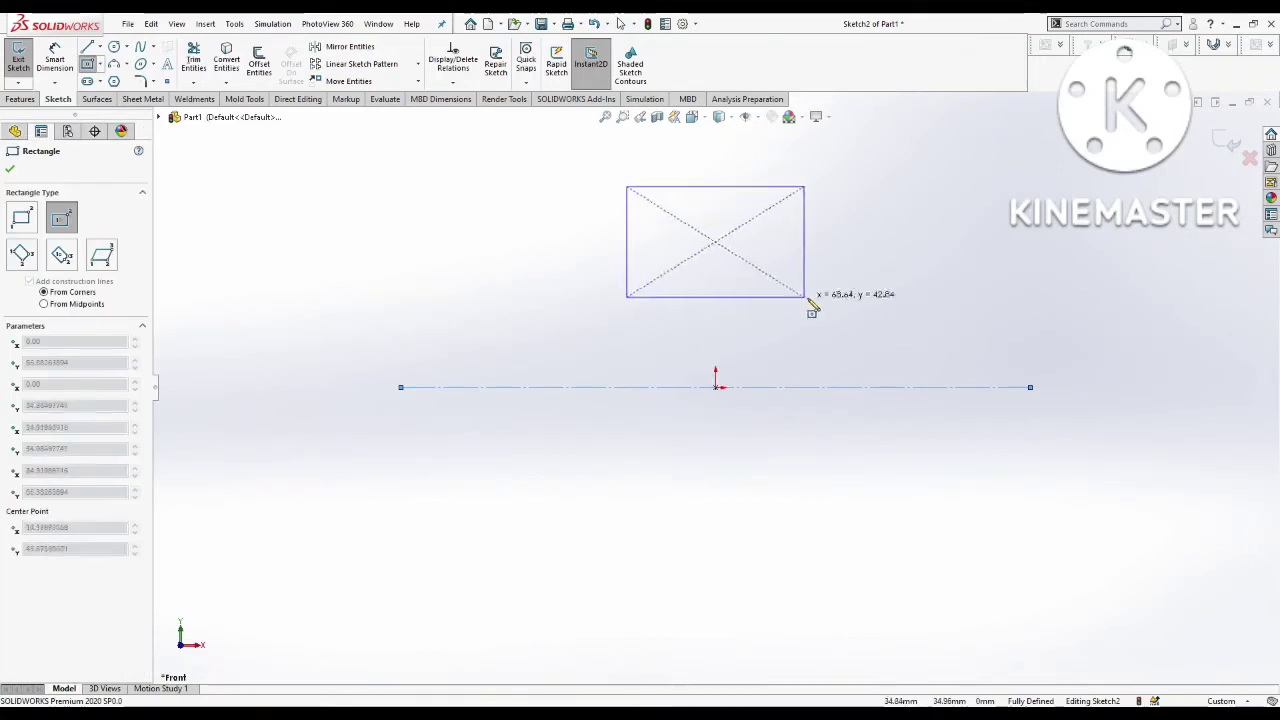
click(927, 297)
key(Escape)
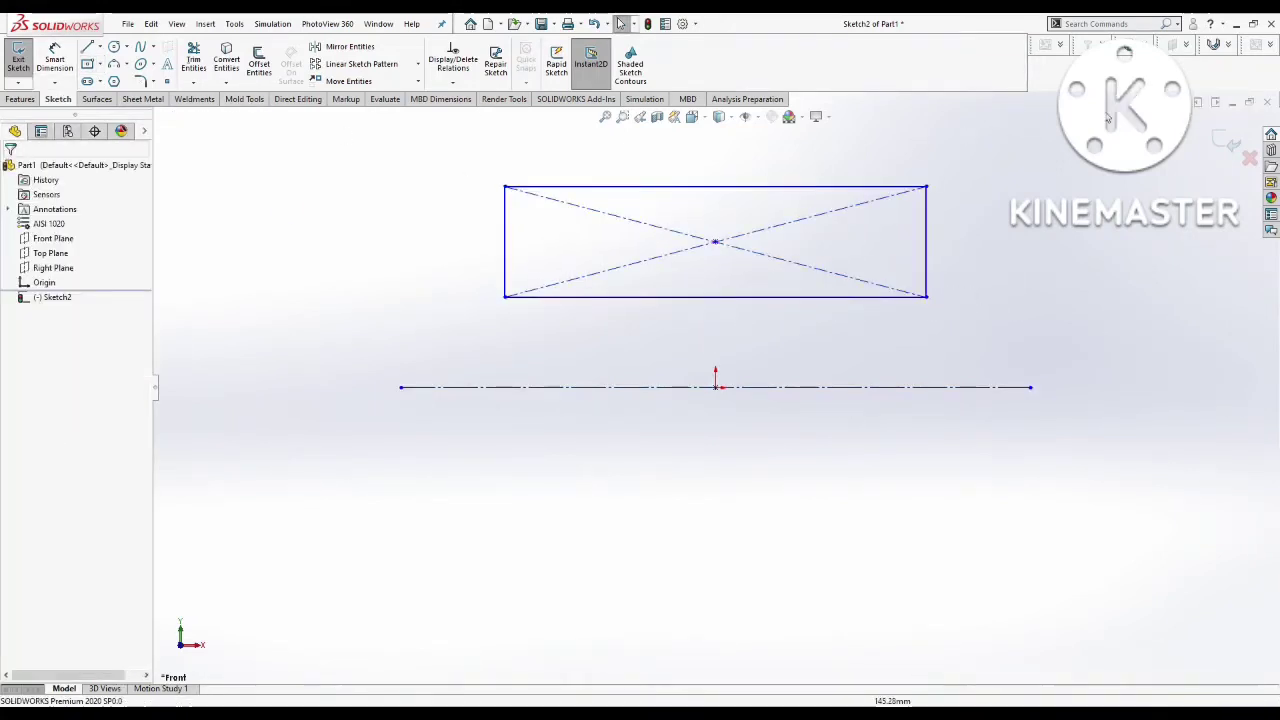
Step: Dimension the rectangle 31 wide with its top edge 65 above the construction line
click(56, 58)
click(710, 187)
click(703, 168)
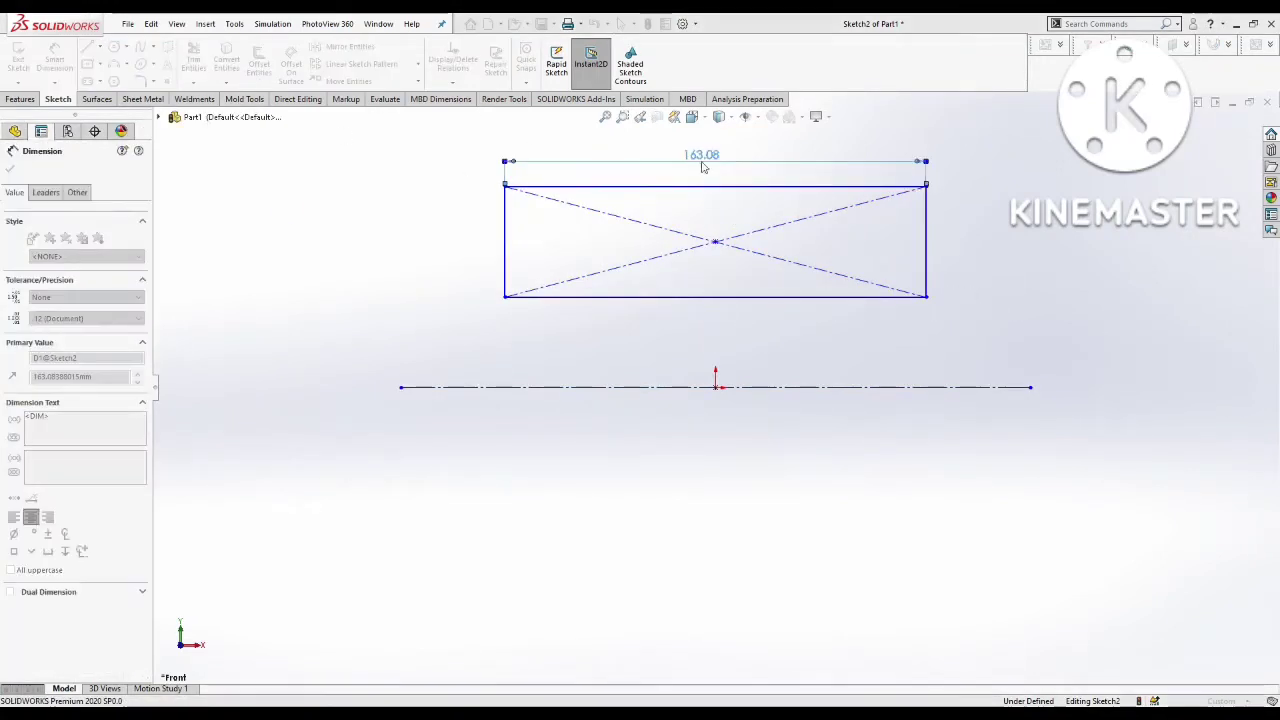
click(551, 388)
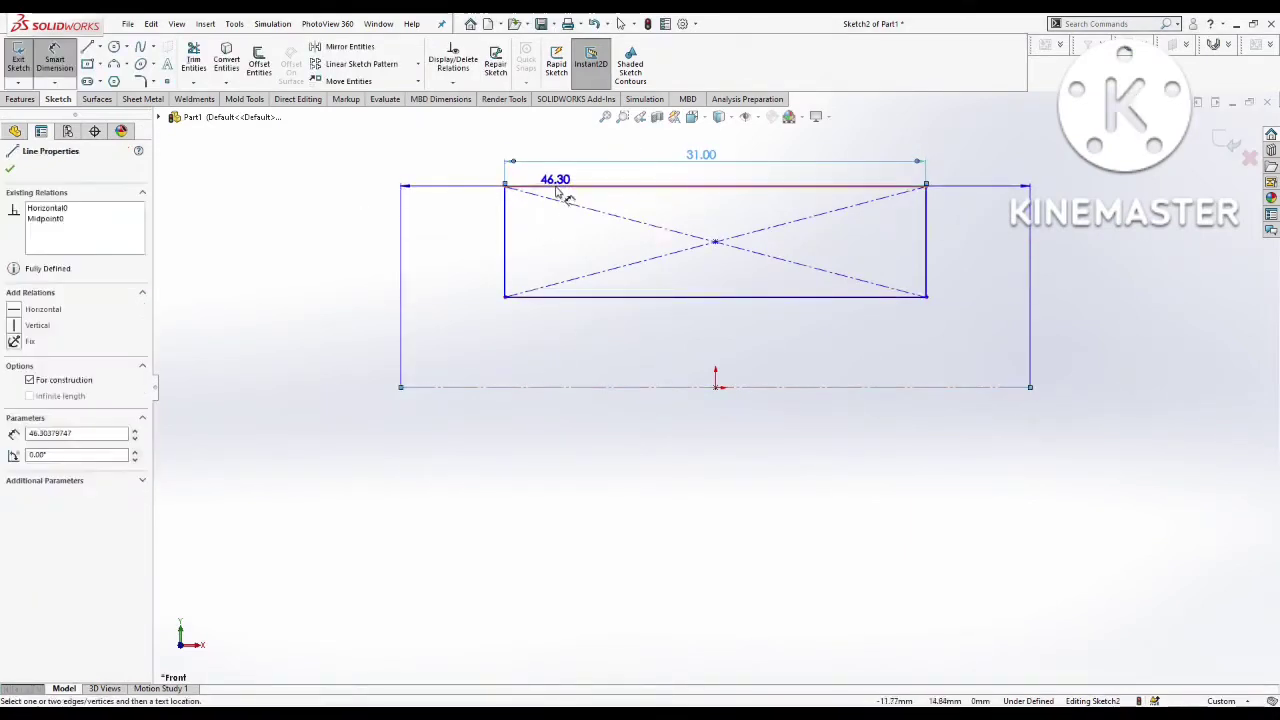
click(555, 188)
click(402, 244)
text(65.00mm)
key(Return)
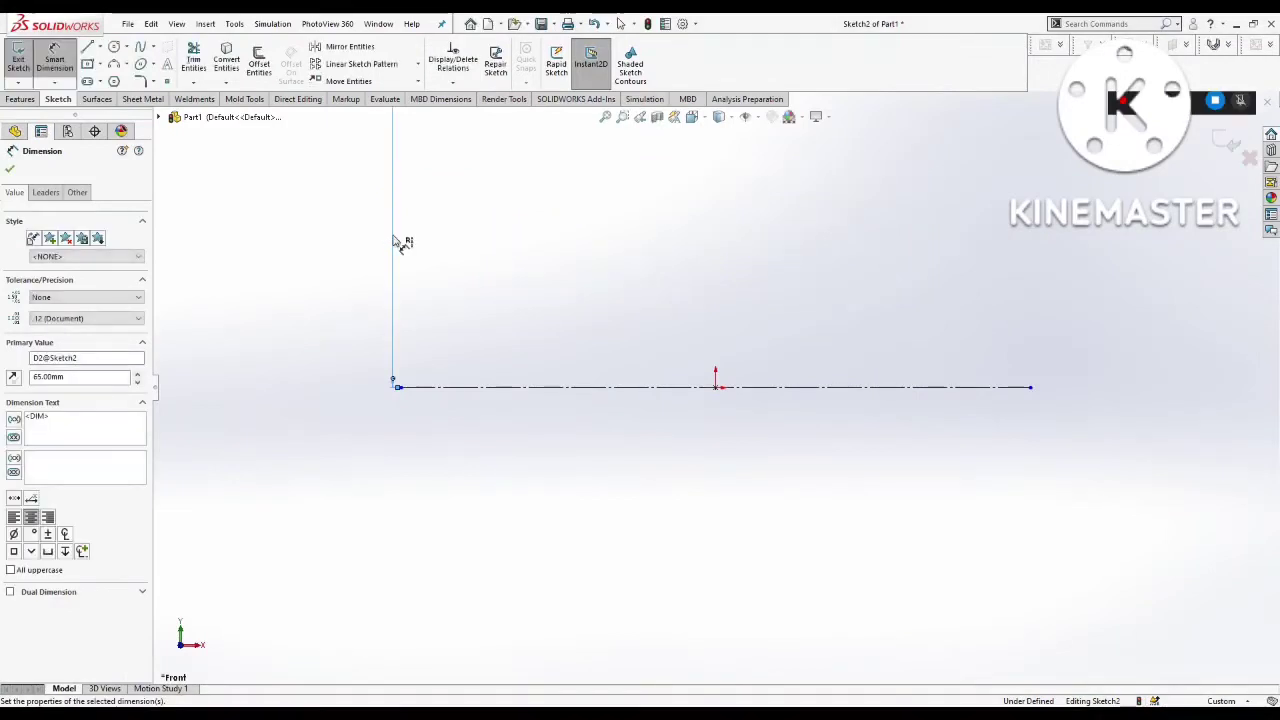
Step: Dimension the rectangle's bottom edge 53 above the construction line
scroll(537, 414, up, 3)
click(696, 168)
click(696, 385)
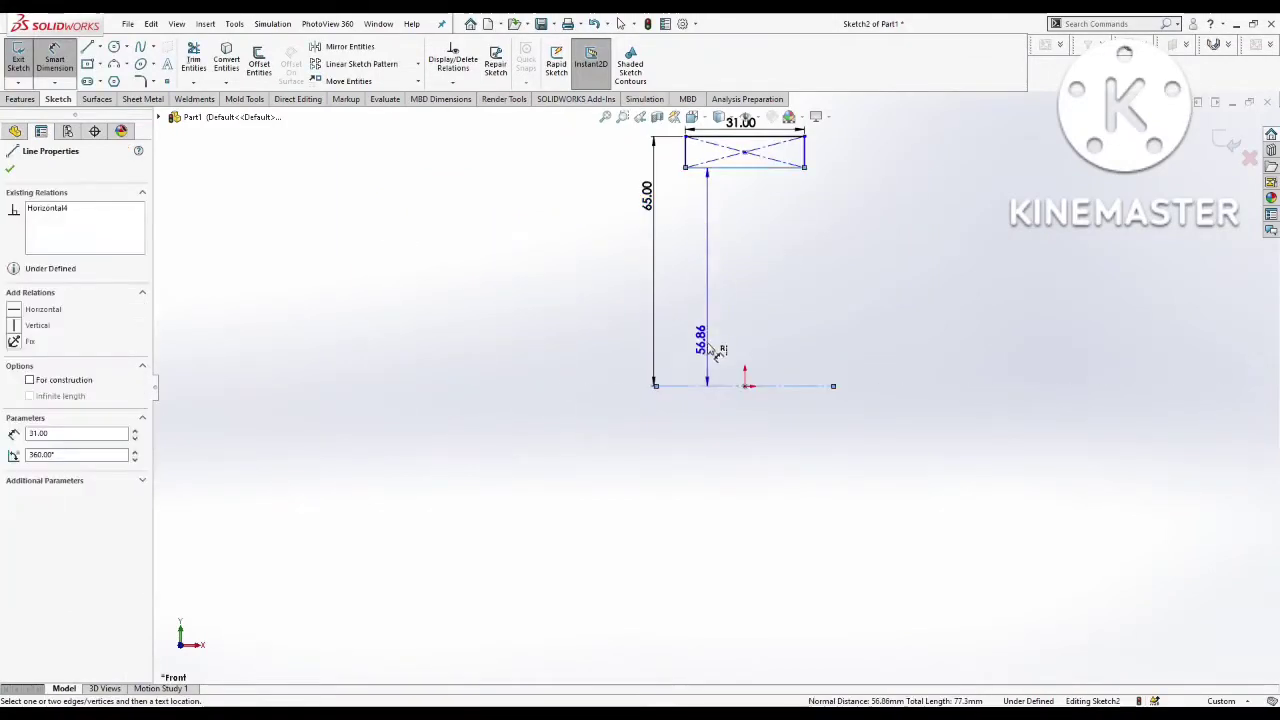
click(699, 288)
text(53)
key(Return)
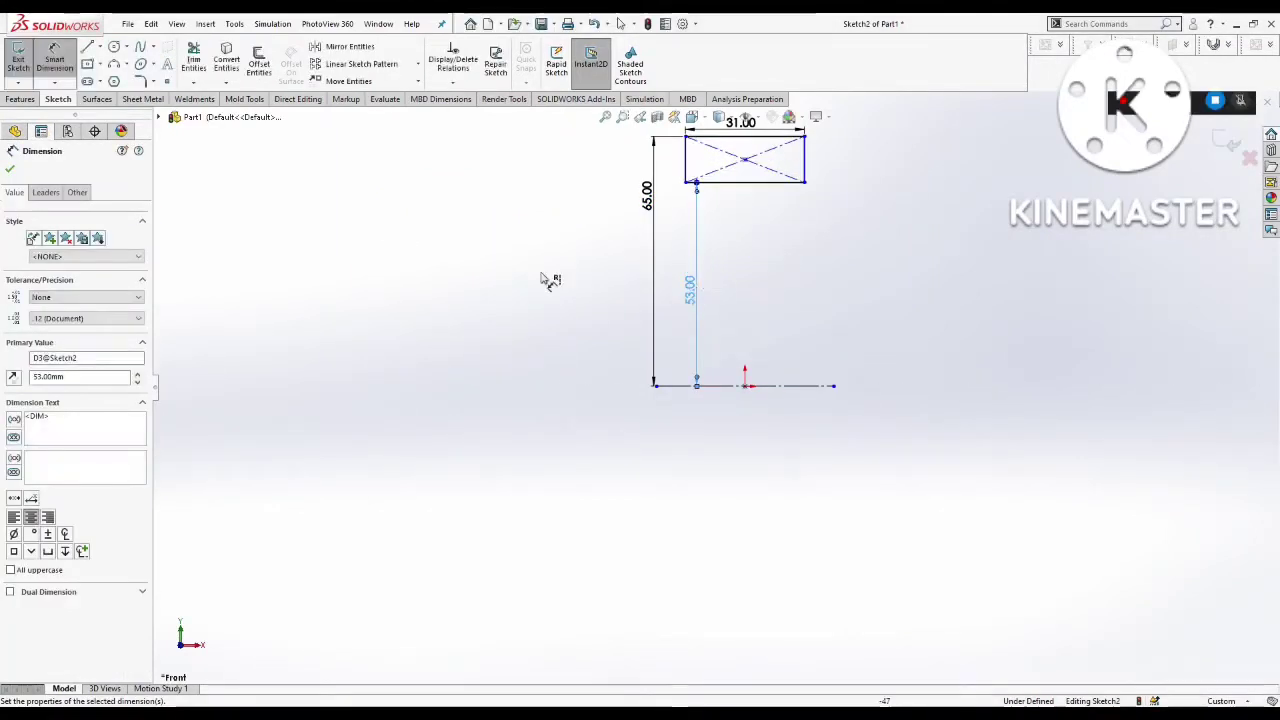
Step: Draw a vertical centerline from the origin up to the rectangle's bottom edge
key(l)
click(744, 385)
click(744, 183)
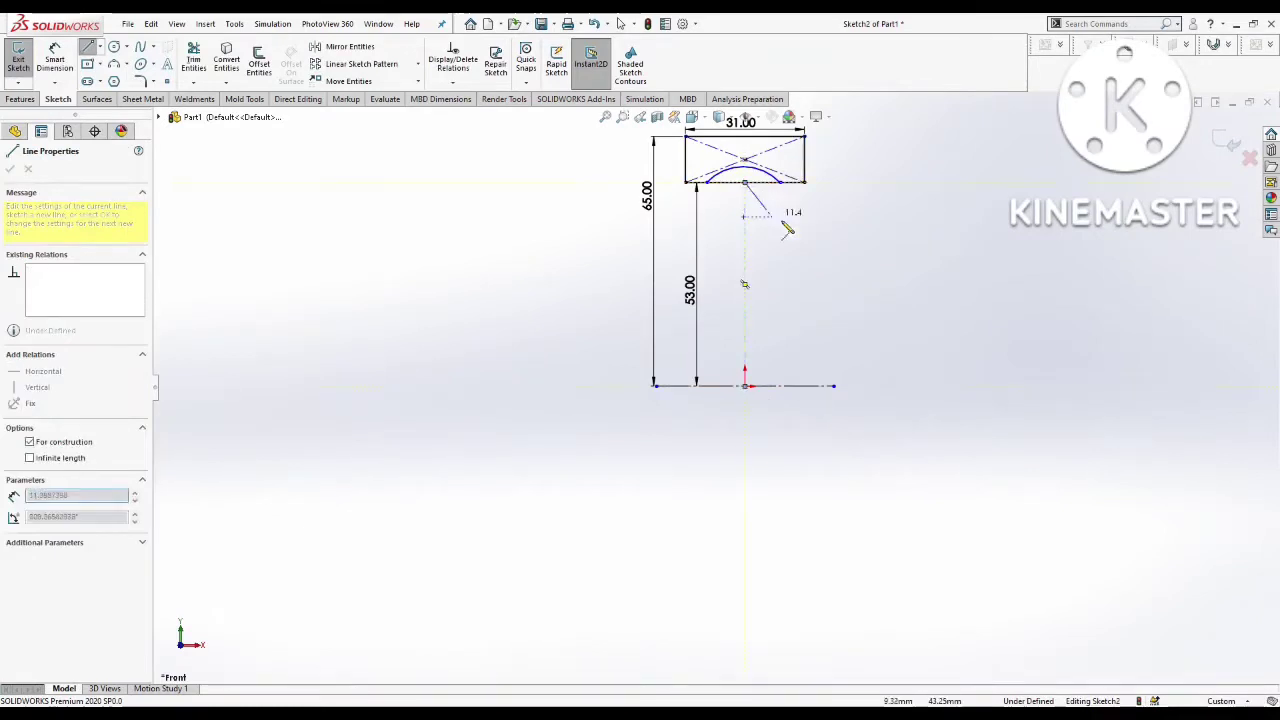
Step: Draw a three-point arc on the bottom edge bulging up into the rectangle
click(620, 23)
key(f)
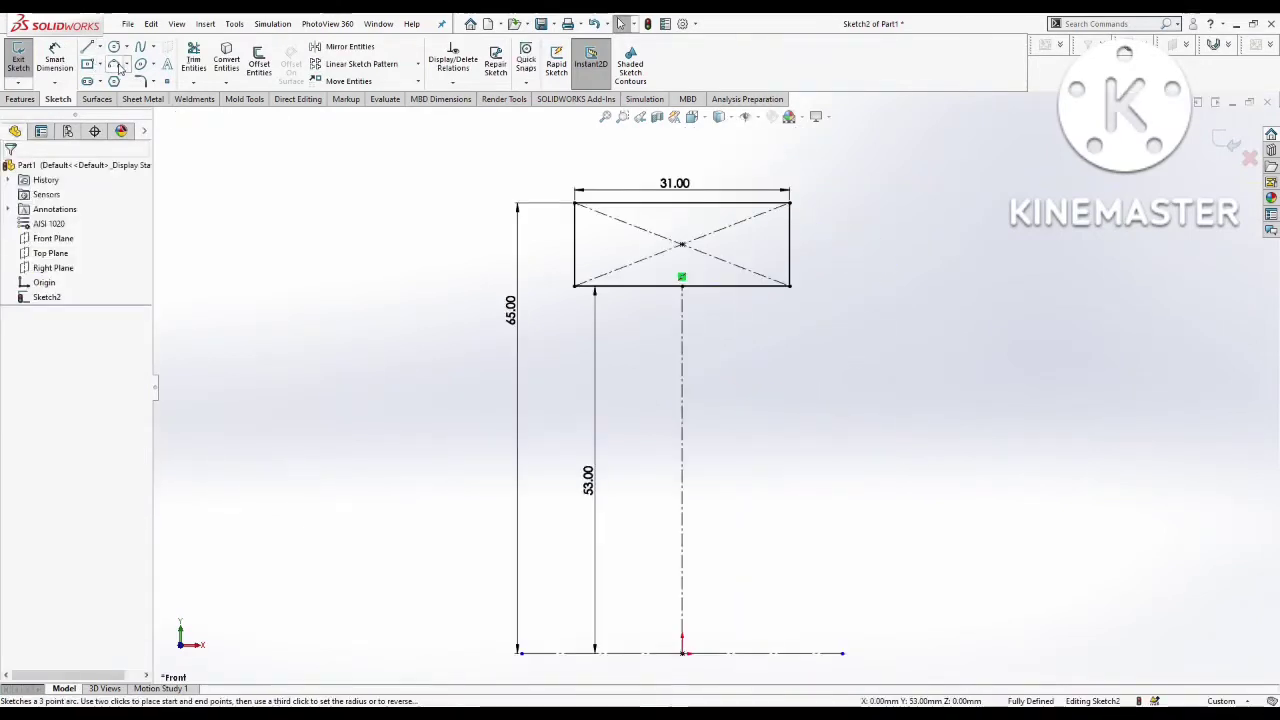
click(114, 66)
click(630, 286)
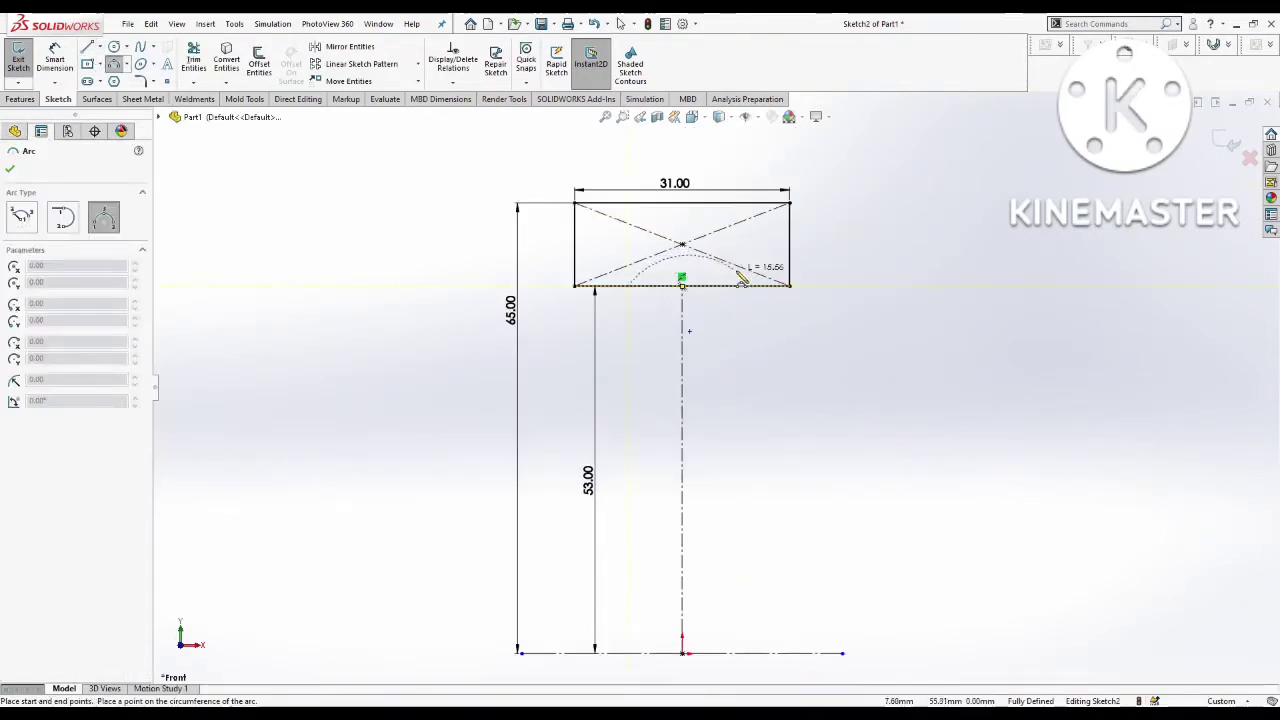
click(735, 286)
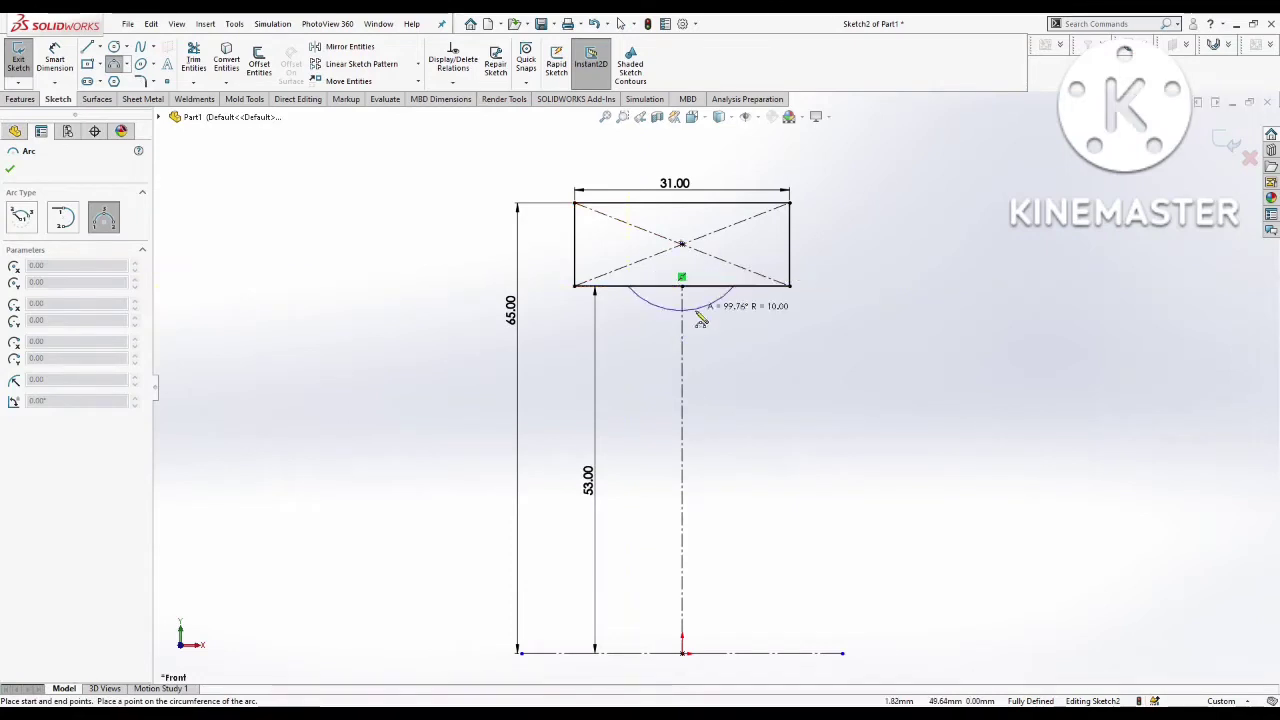
click(683, 252)
key(Escape)
Step: Add a Vertical relation between the arc centre and the bottom-edge point
scroll(703, 337, up, 3)
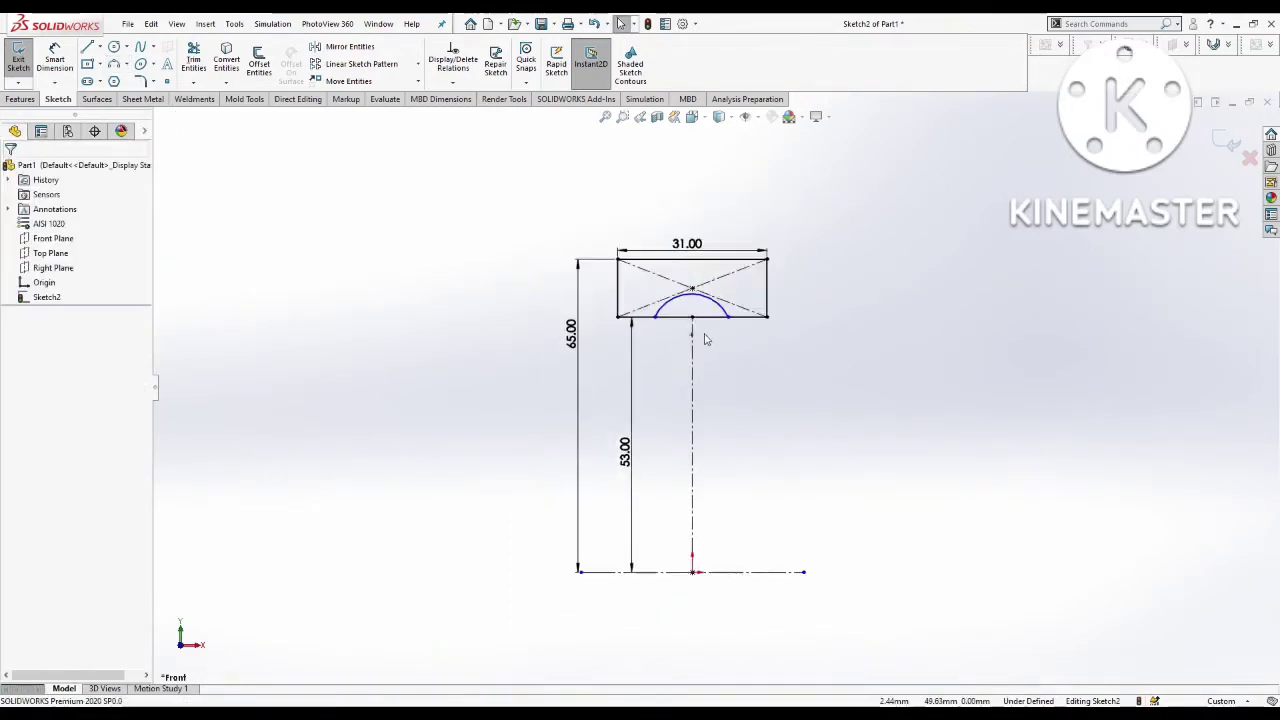
scroll(690, 355, down, 6)
click(681, 335)
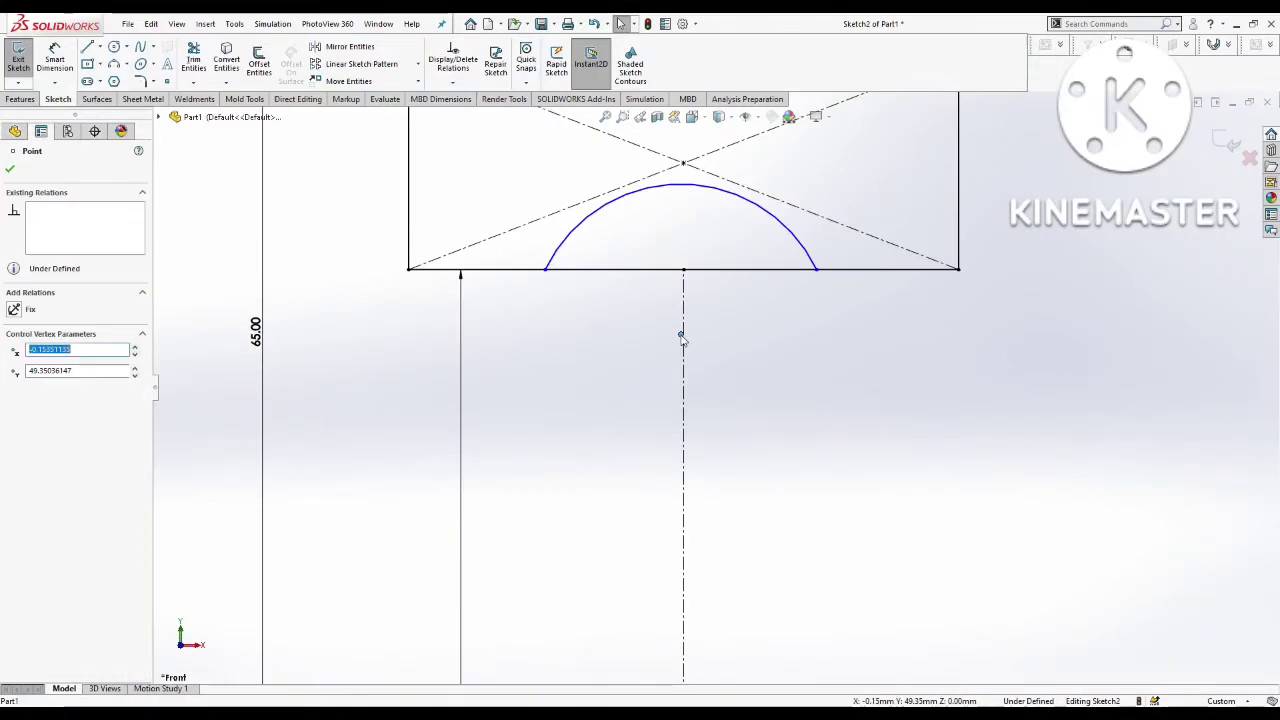
ctrl+click(684, 272)
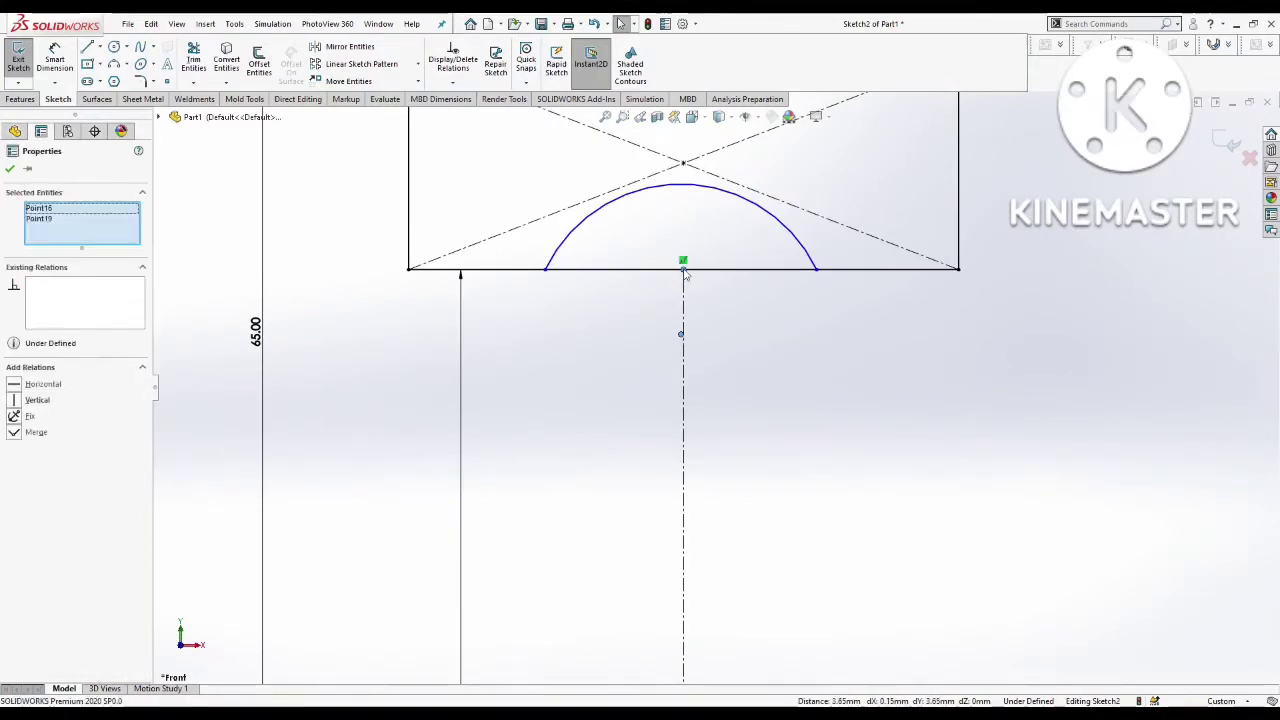
click(14, 400)
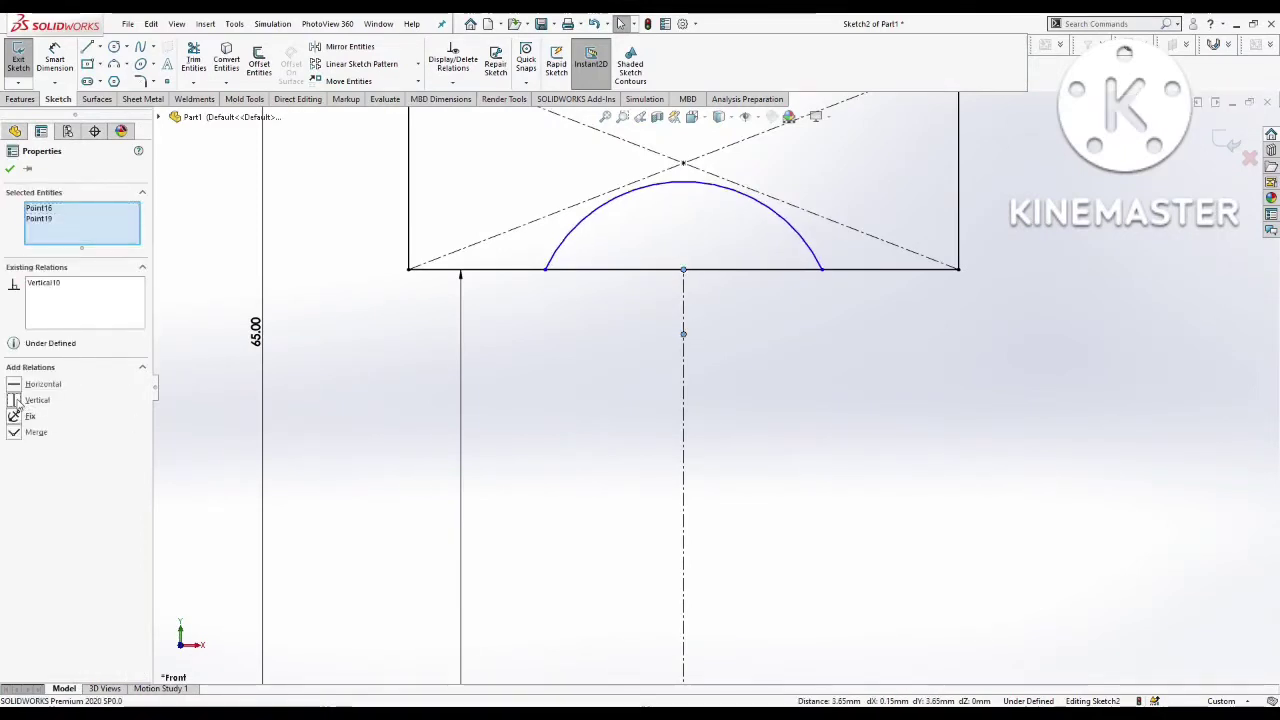
click(9, 172)
Step: Dimension the arc centre 8 below the bottom edge and the arc radius 12
click(55, 60)
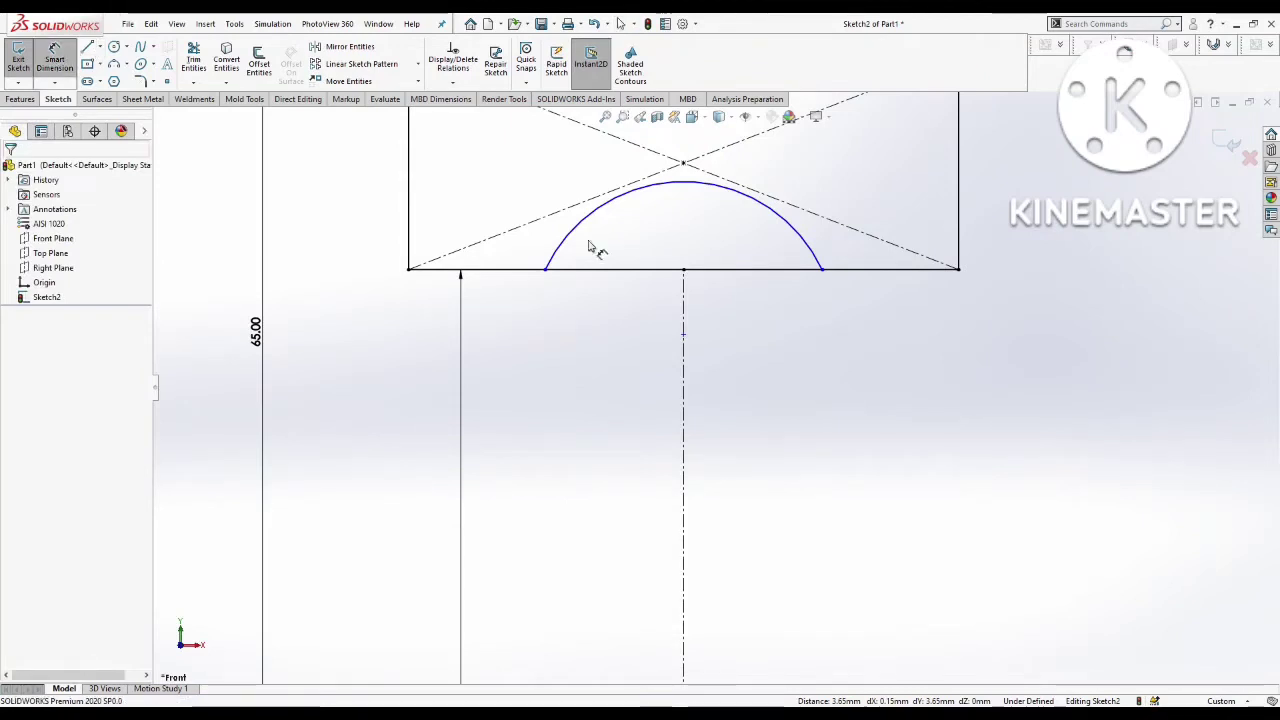
click(748, 270)
click(684, 334)
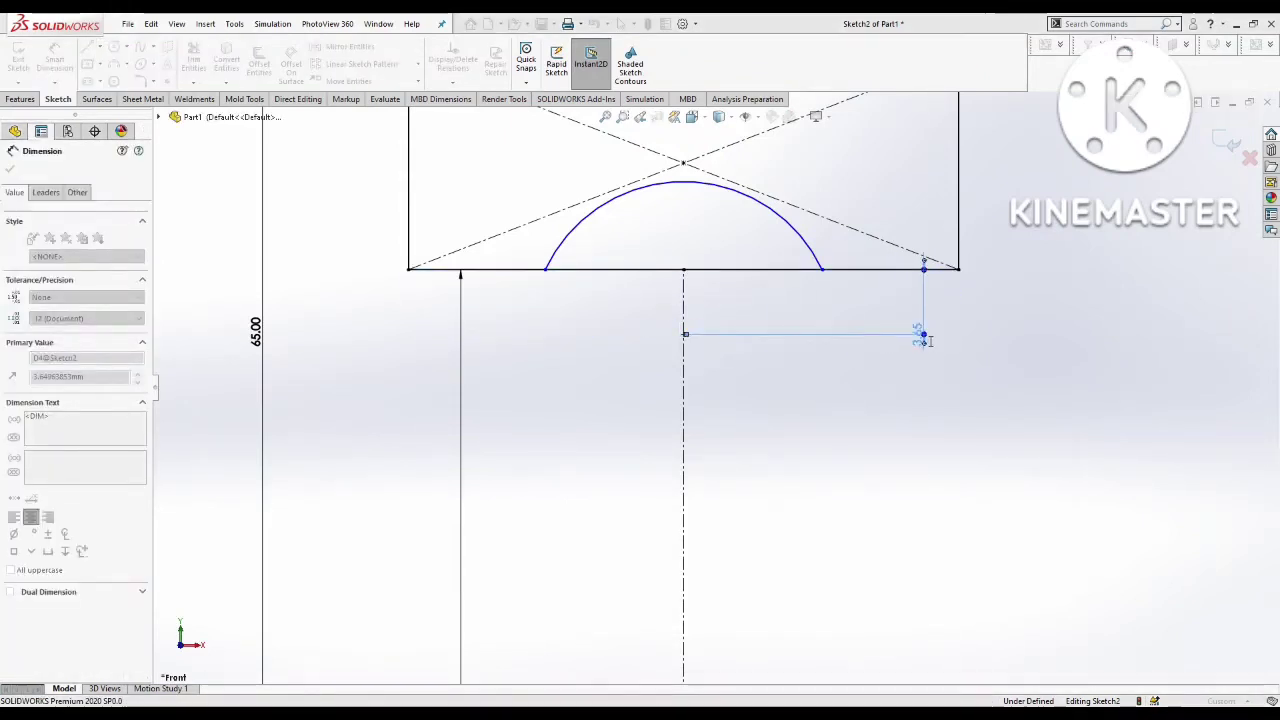
click(924, 340)
text(8)
key(Return)
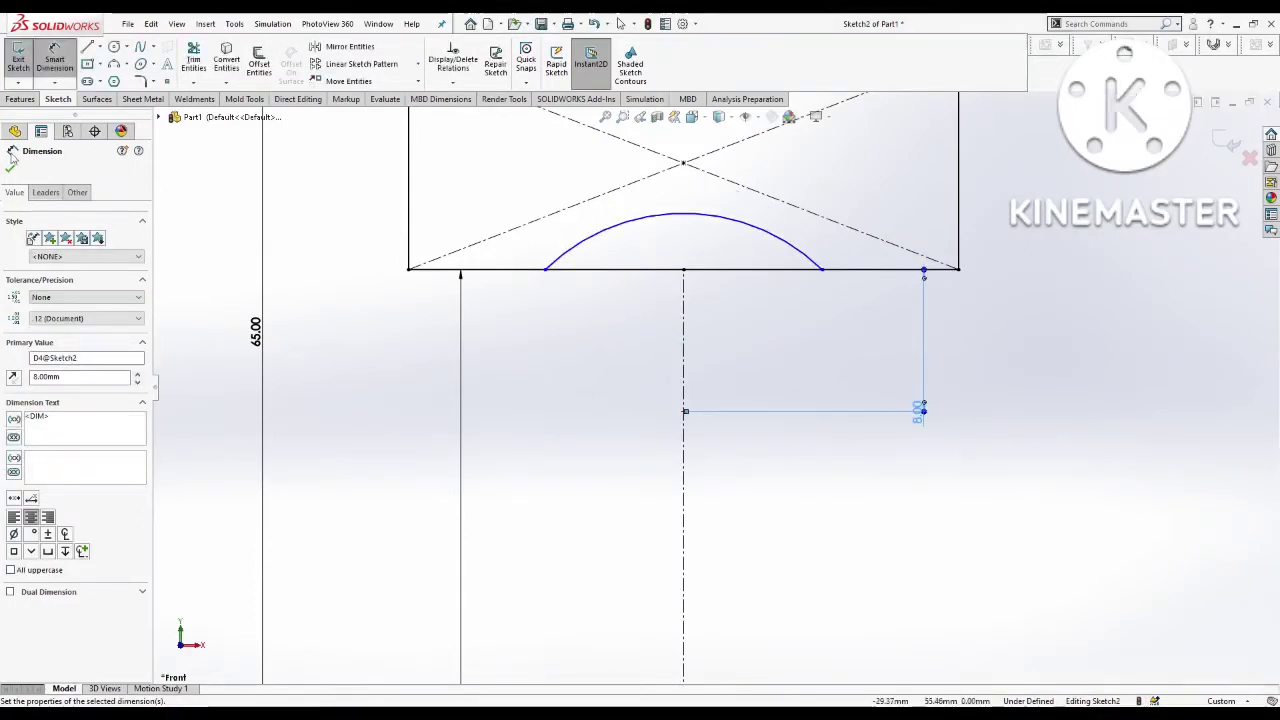
click(766, 231)
click(986, 200)
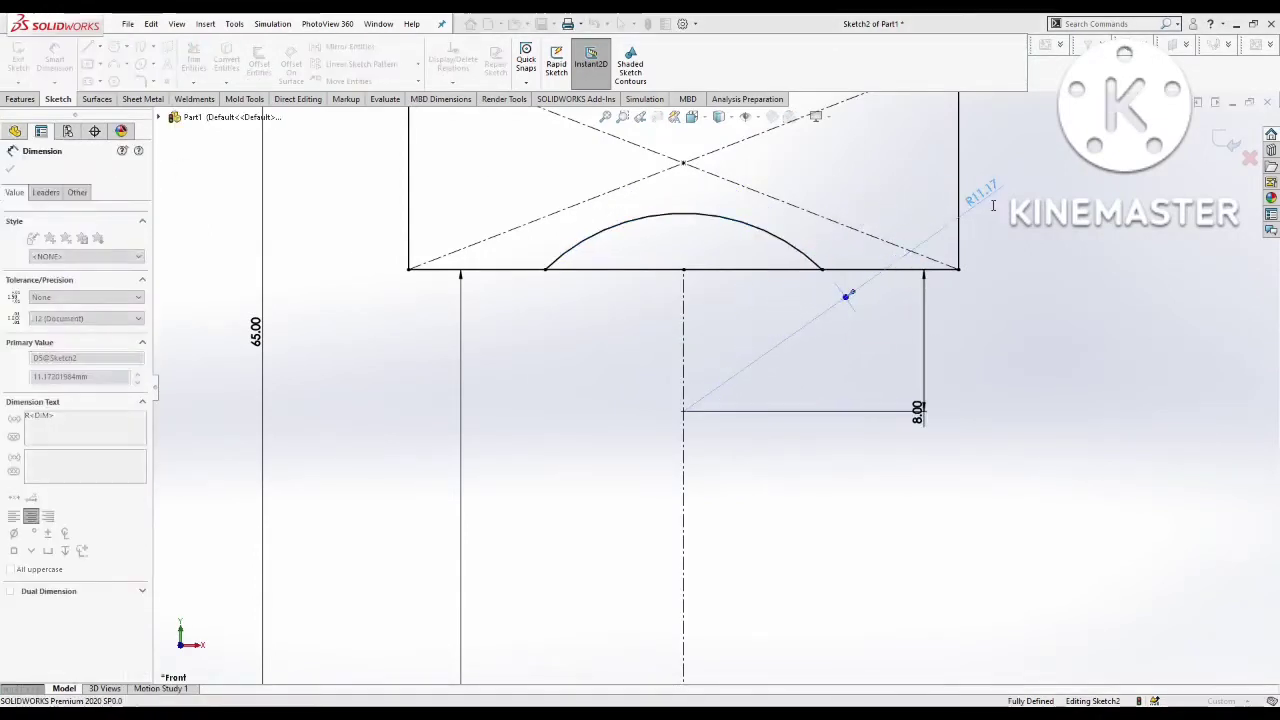
text(12)
key(Return)
click(620, 23)
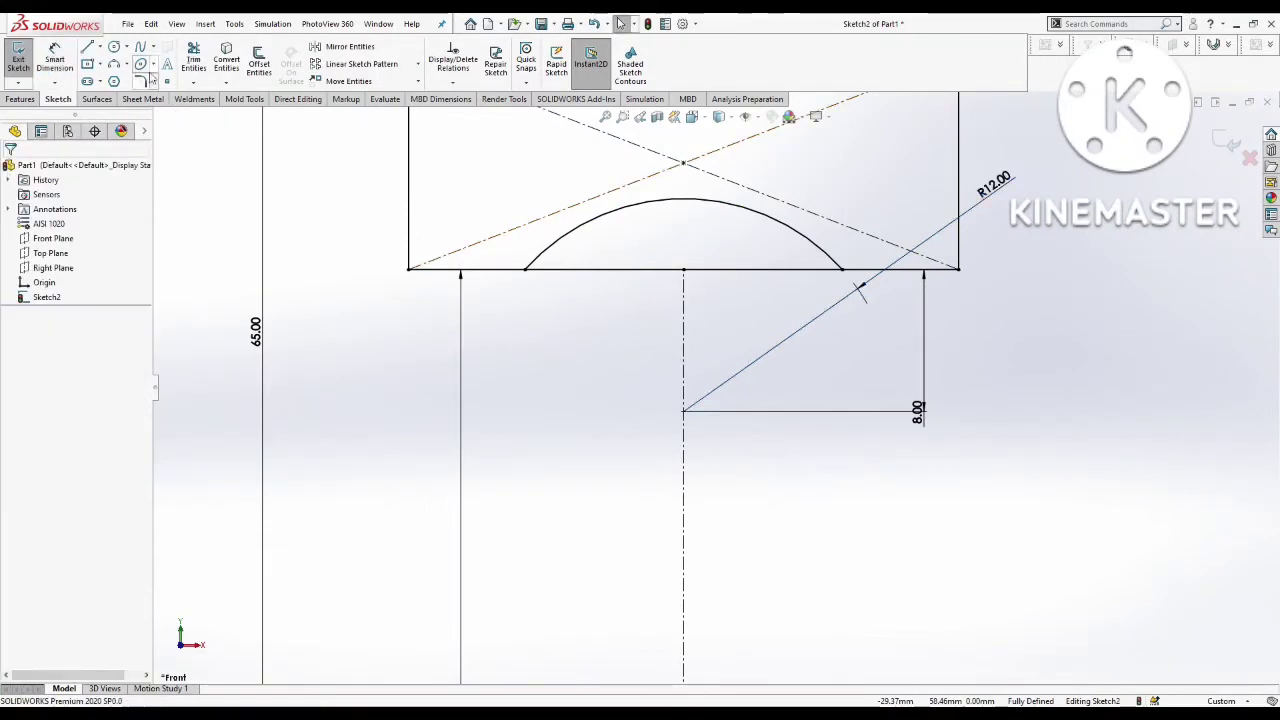
Step: Trim away the bottom-edge segment under the arc
click(195, 63)
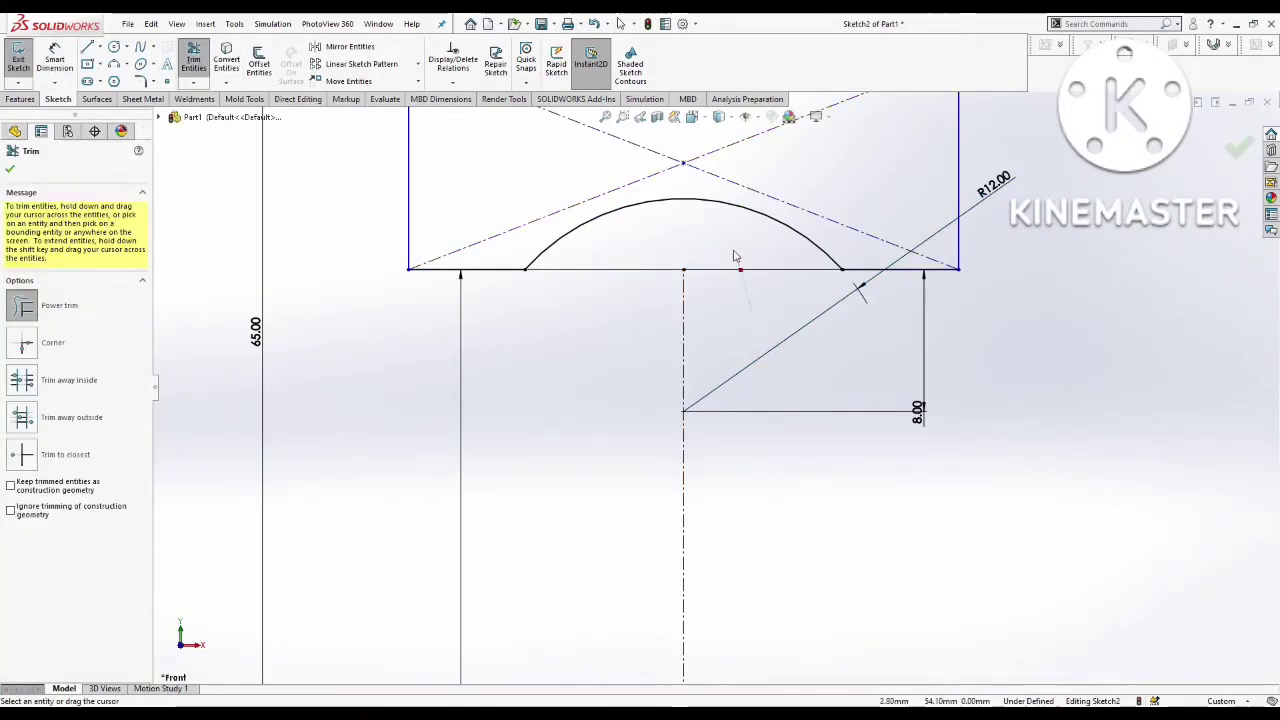
click(11, 171)
scroll(766, 483, up, 1)
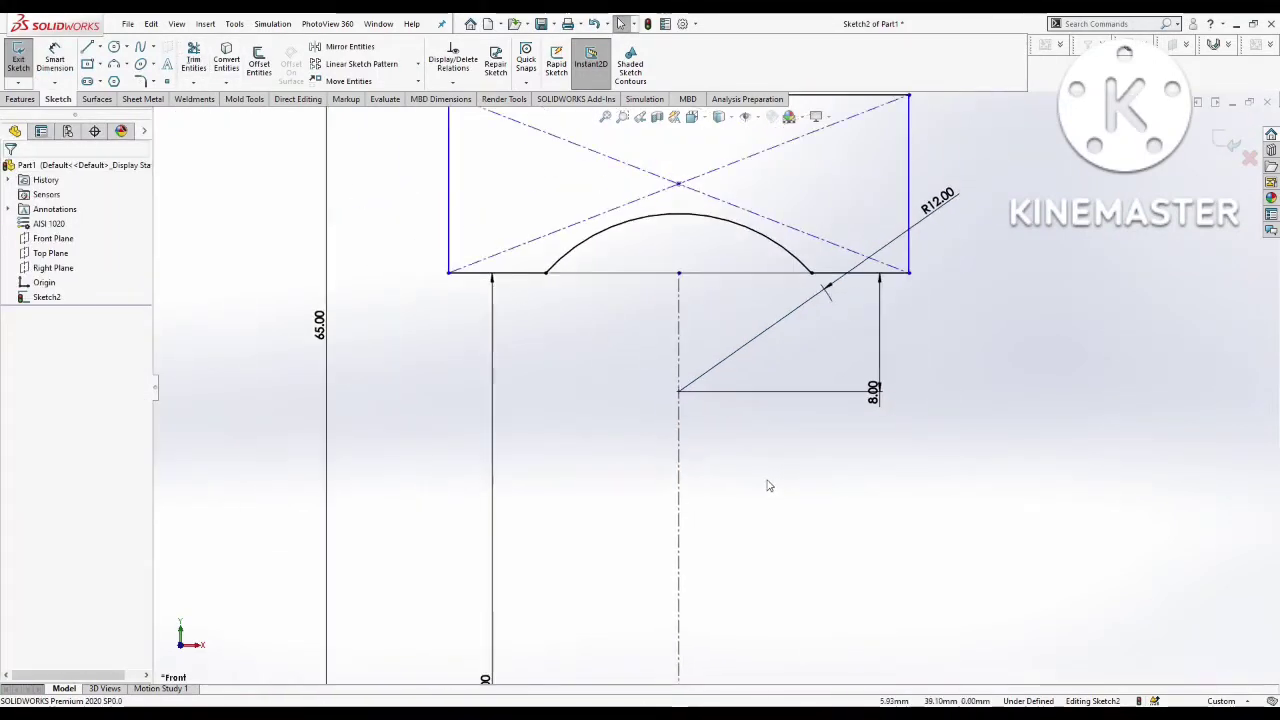
scroll(780, 500, up, 2)
Step: Revolve the sketch about the horizontal centerline to create the ring
click(21, 99)
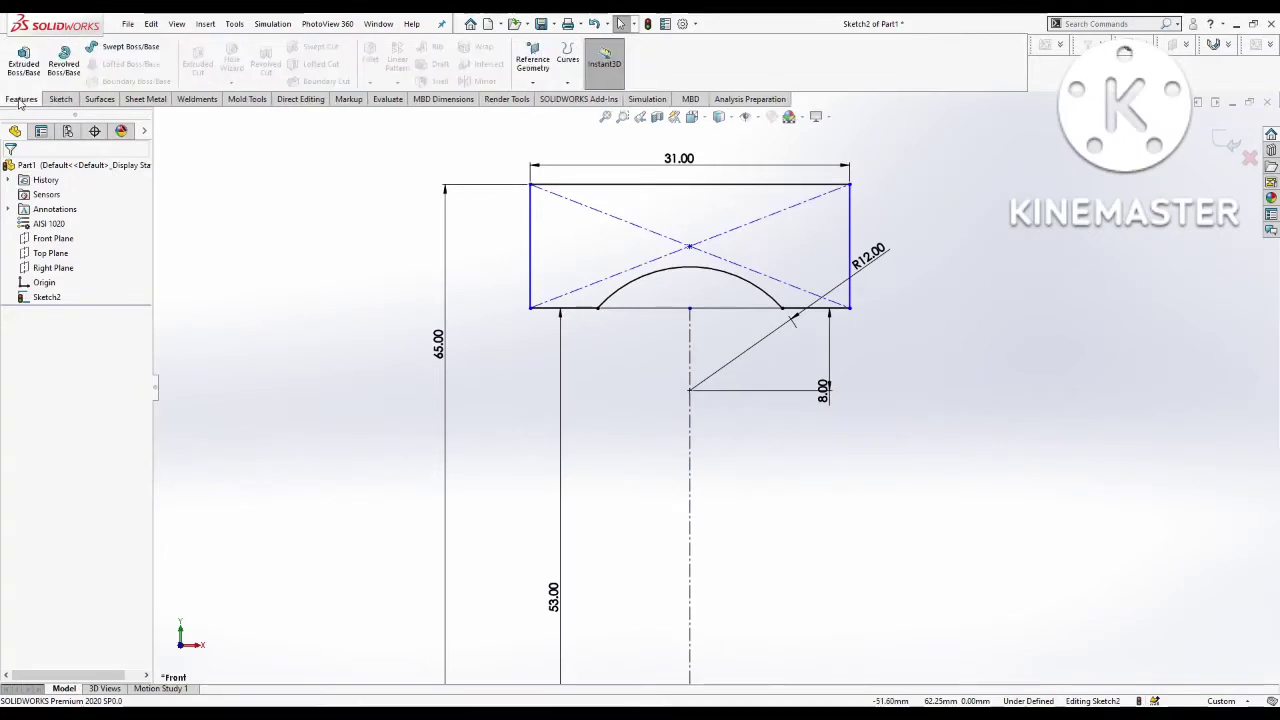
click(64, 63)
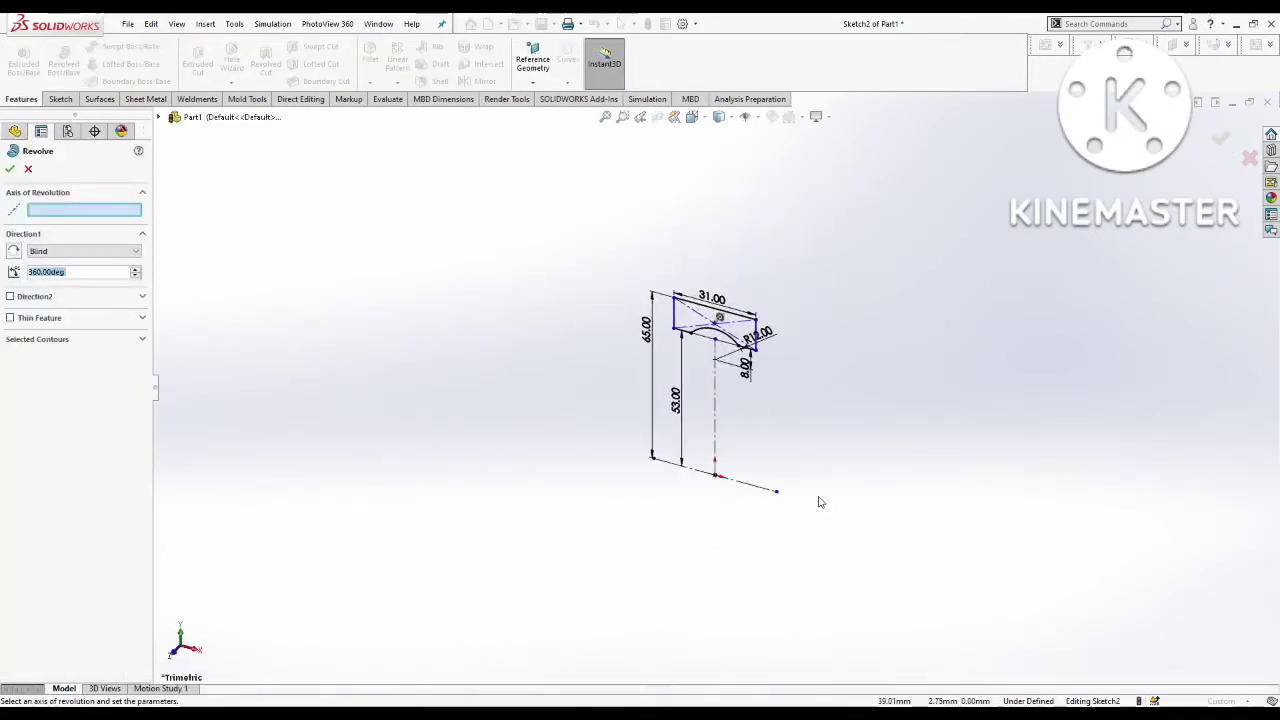
click(744, 487)
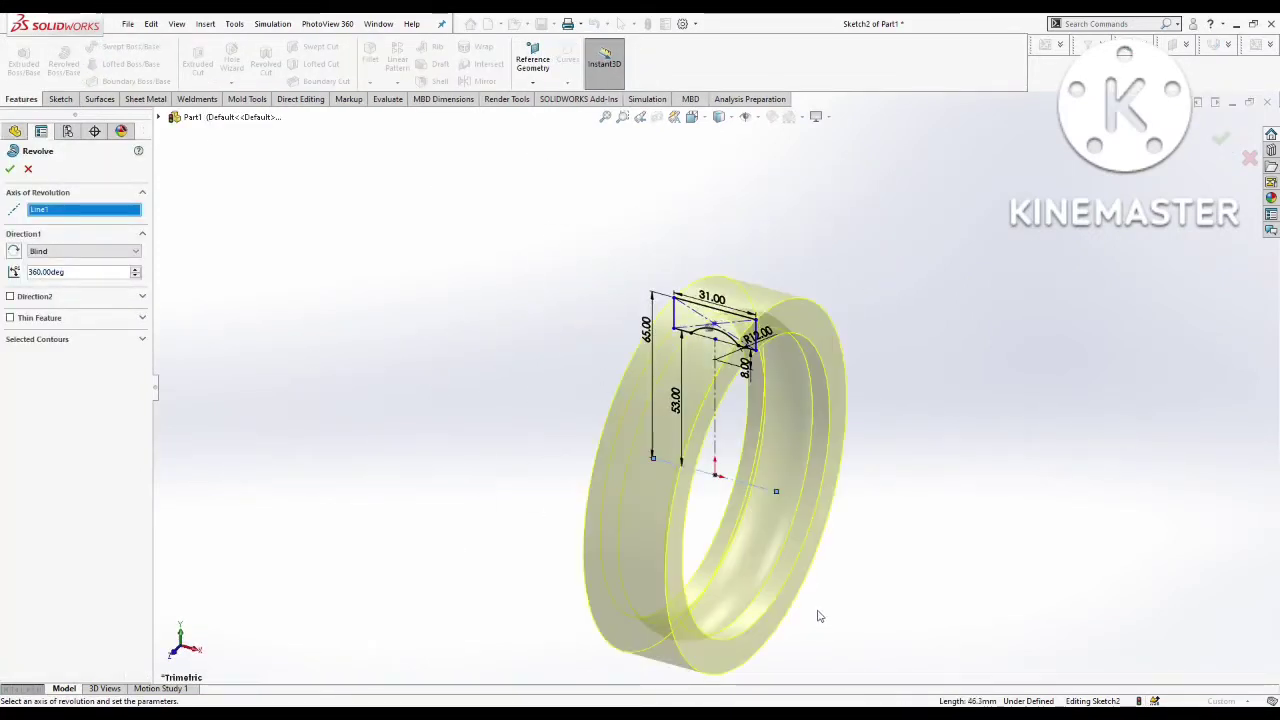
click(9, 168)
Step: Fillet two edge loops of the ring with a 2.1 mm radius
middle_drag(810, 573, 663, 520)
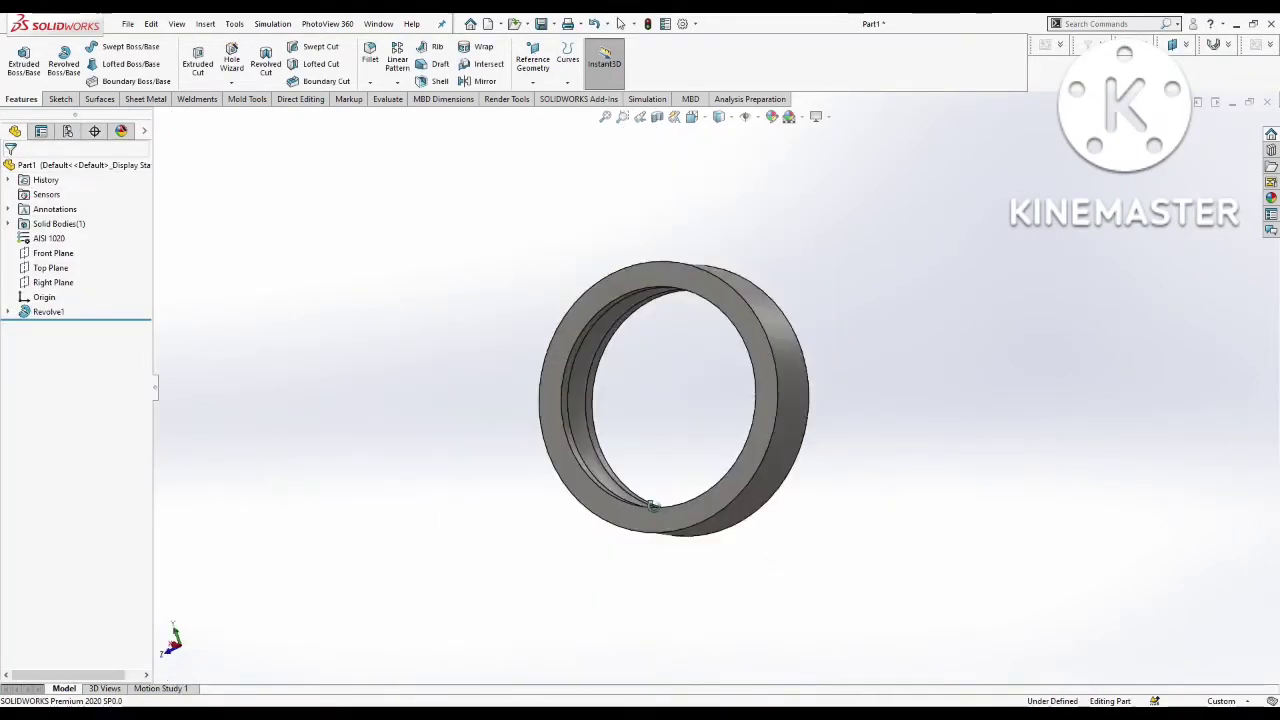
click(370, 60)
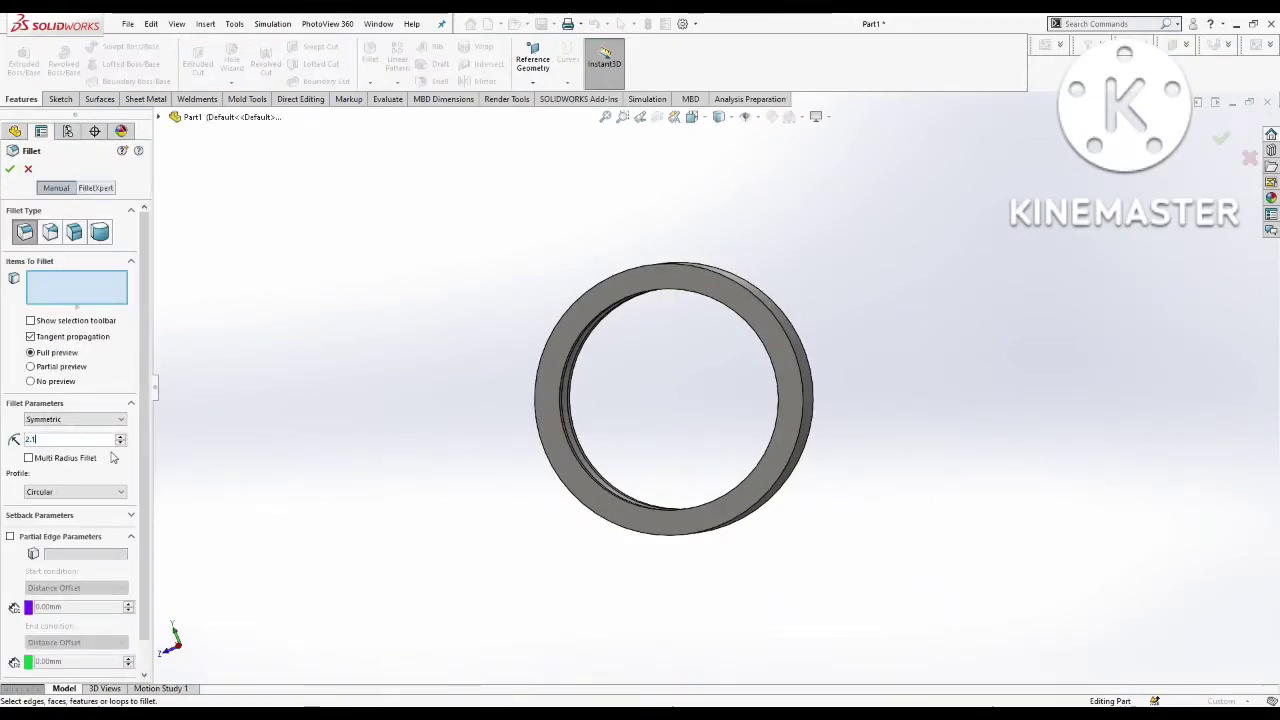
click(560, 483)
middle_drag(560, 483, 655, 520)
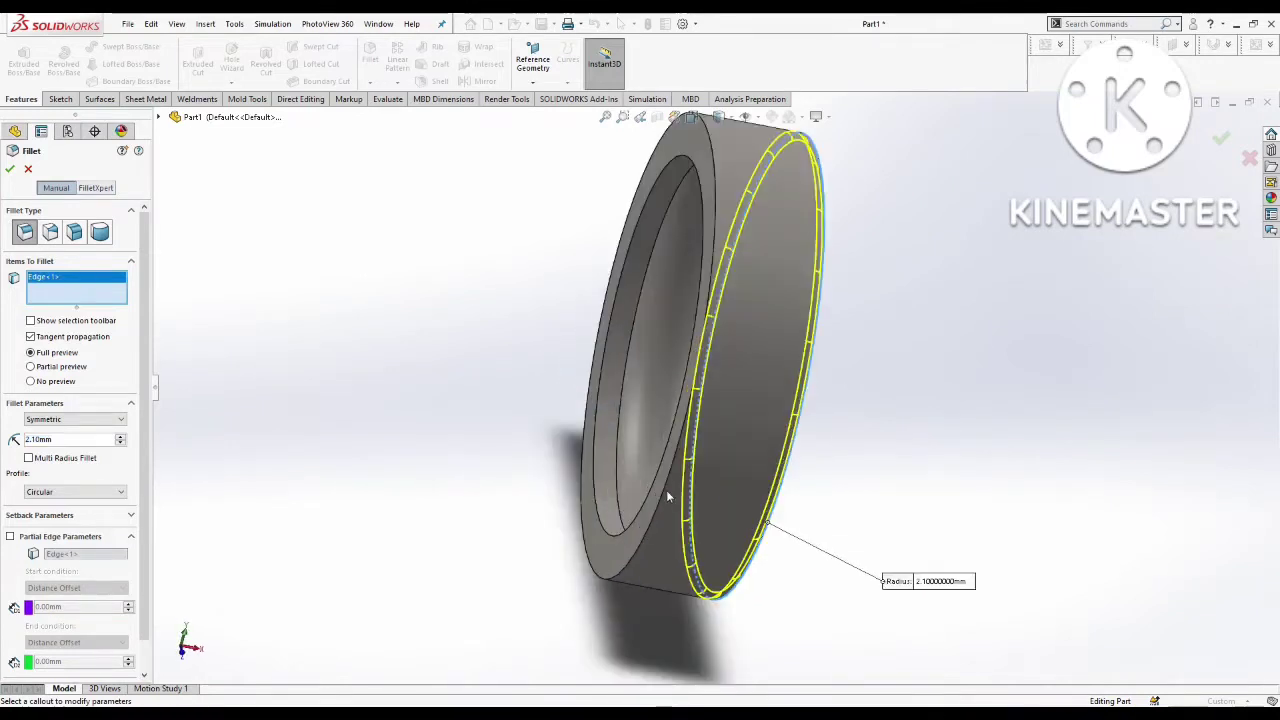
click(656, 520)
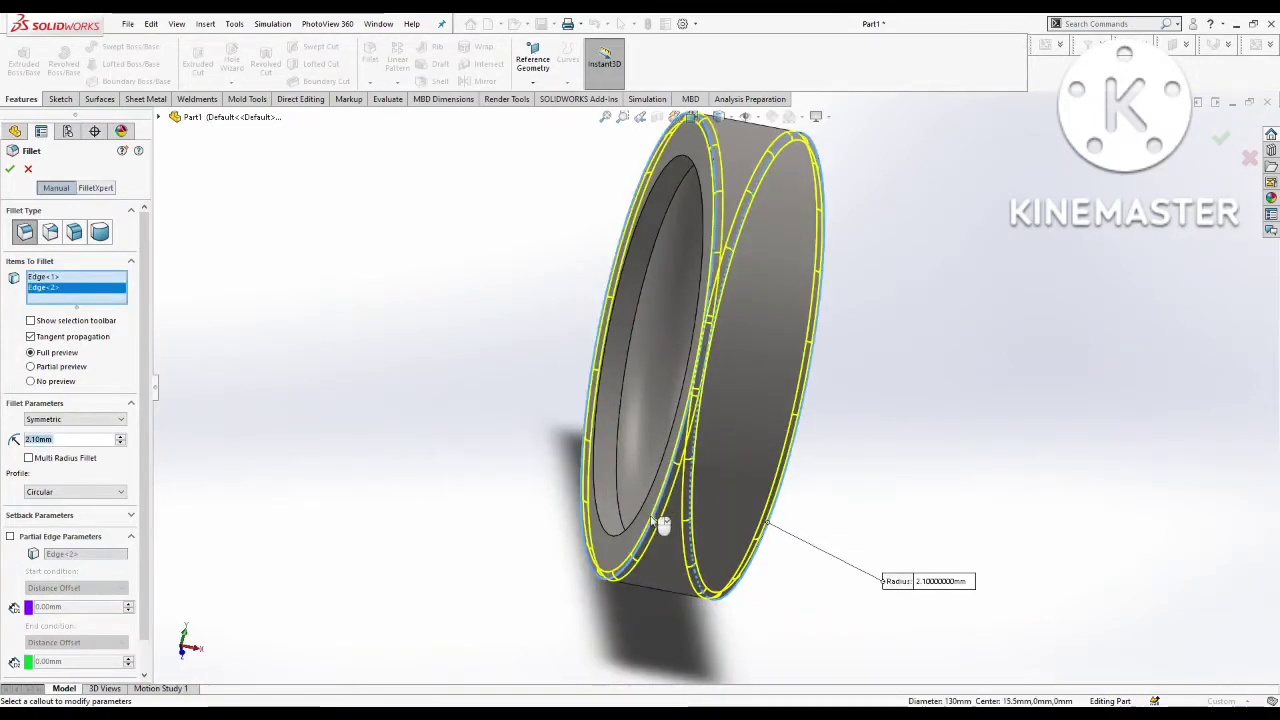
click(9, 170)
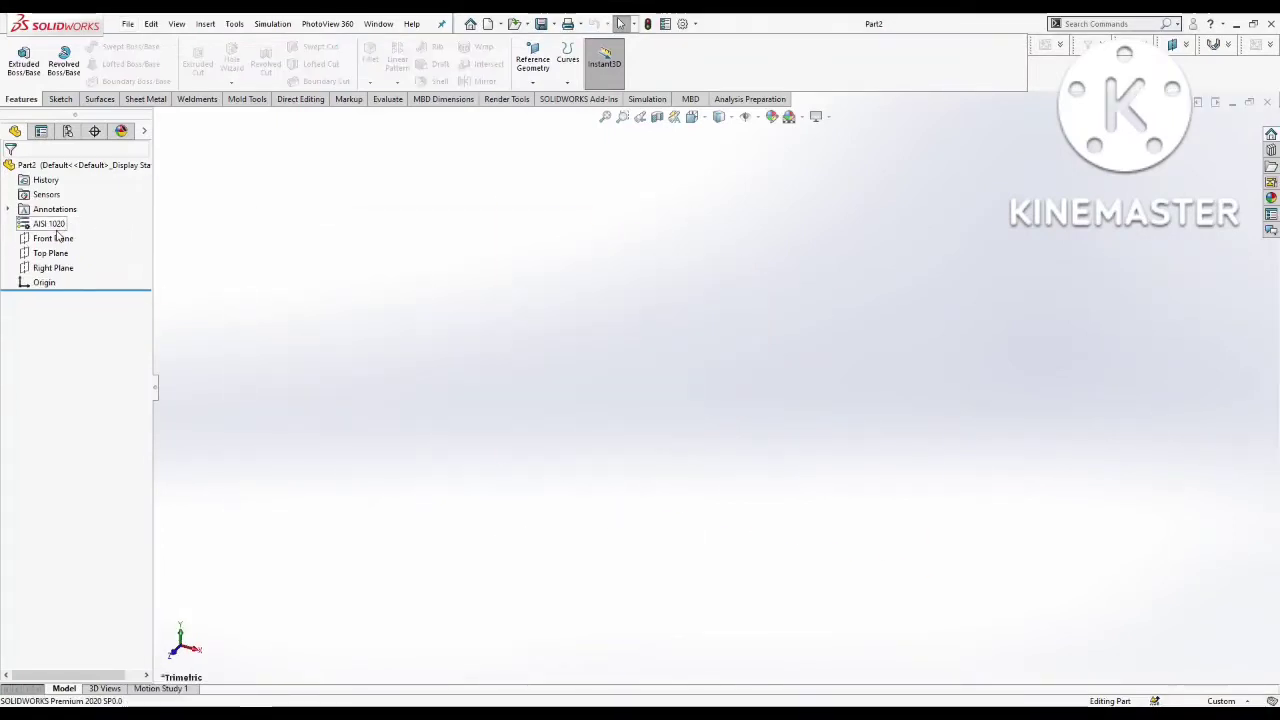
Step: Start a sketch on the Front Plane and draw a horizontal centerline through the origin
click(53, 238)
click(72, 222)
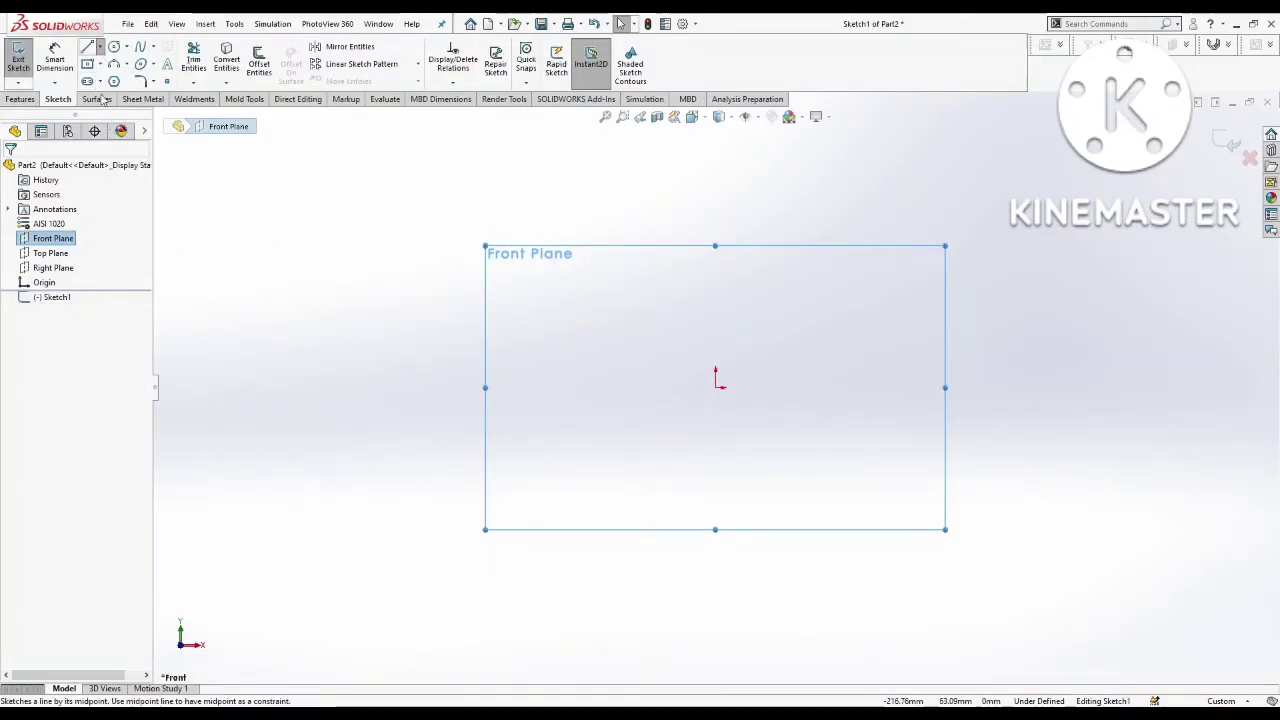
click(87, 47)
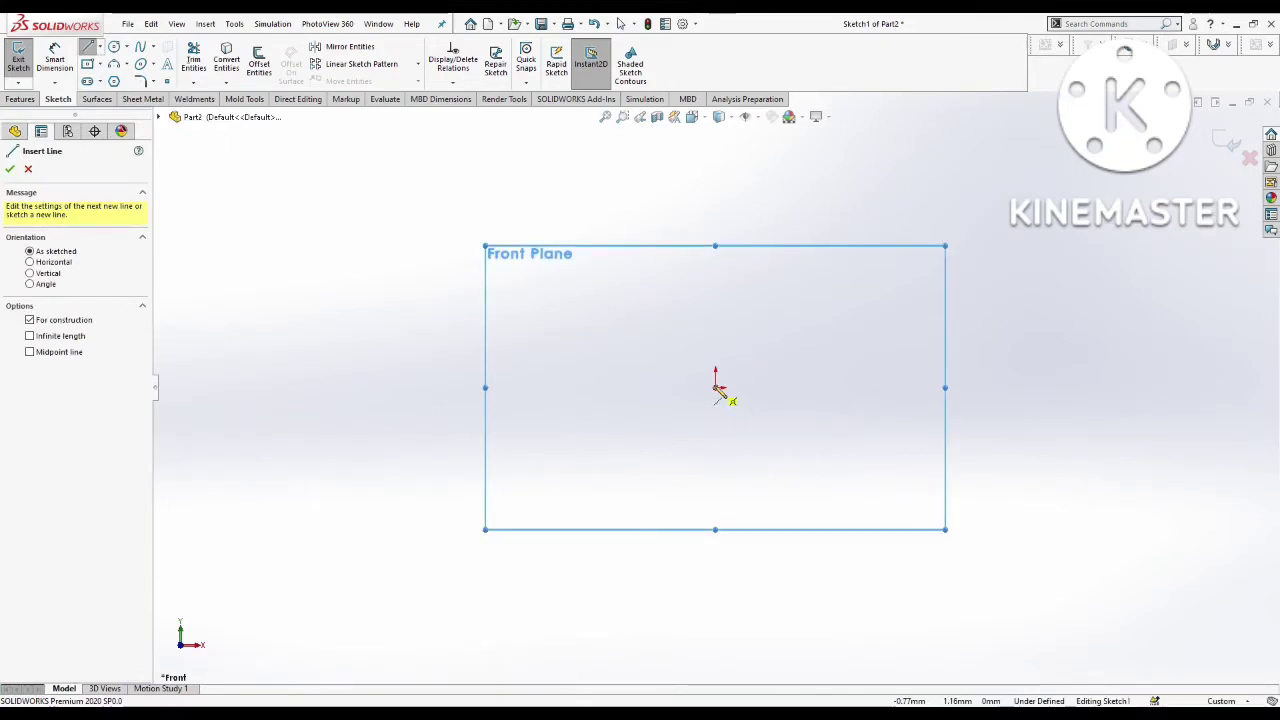
click(567, 387)
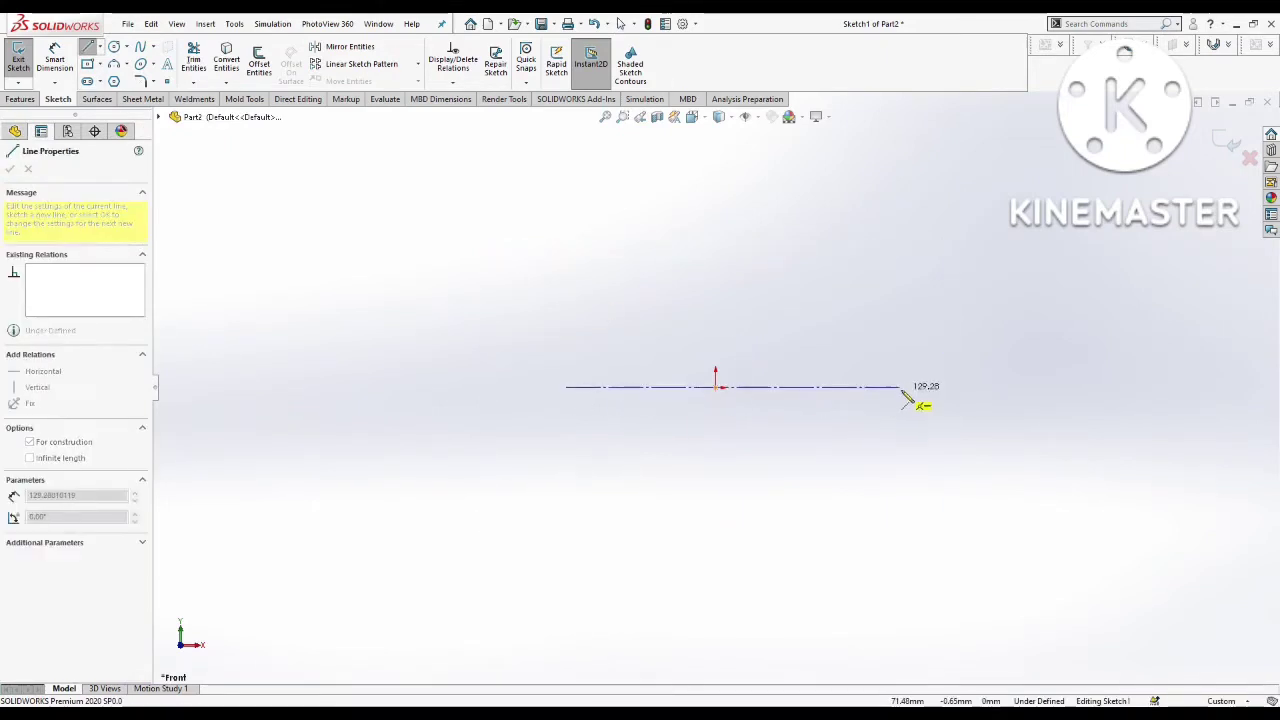
click(965, 388)
key(Escape)
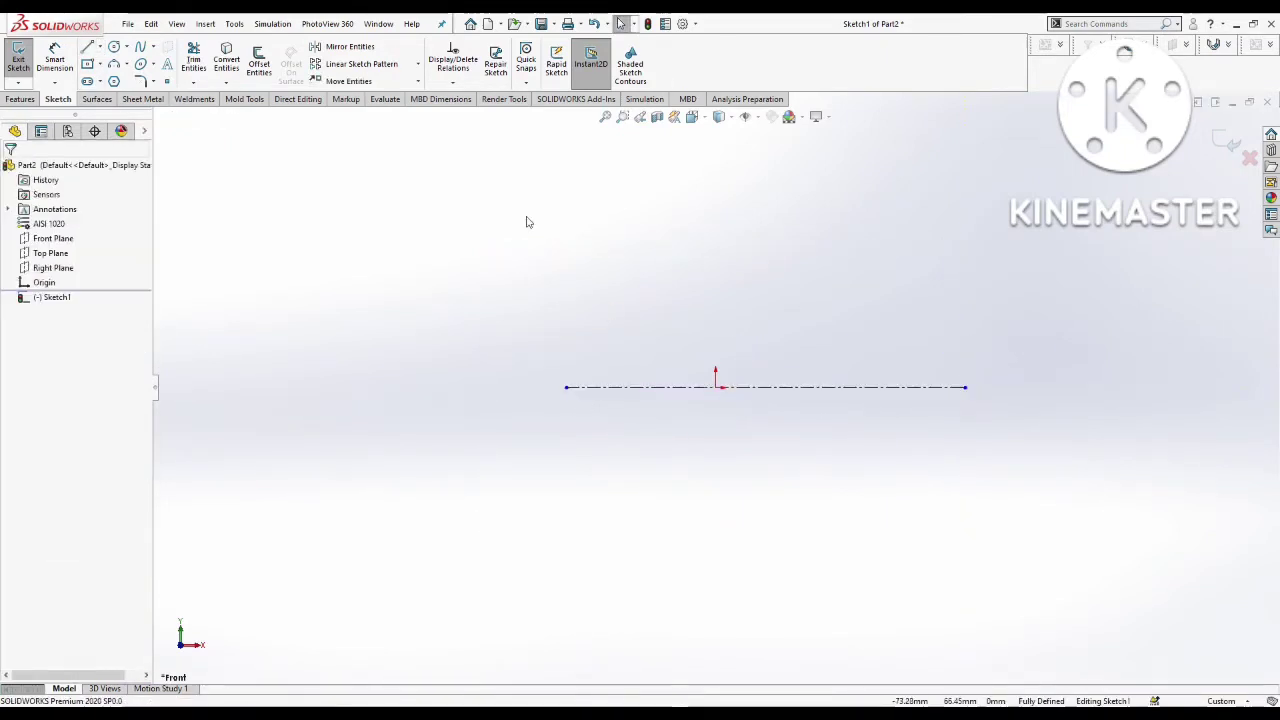
Step: Draw a center rectangle above the origin
click(88, 63)
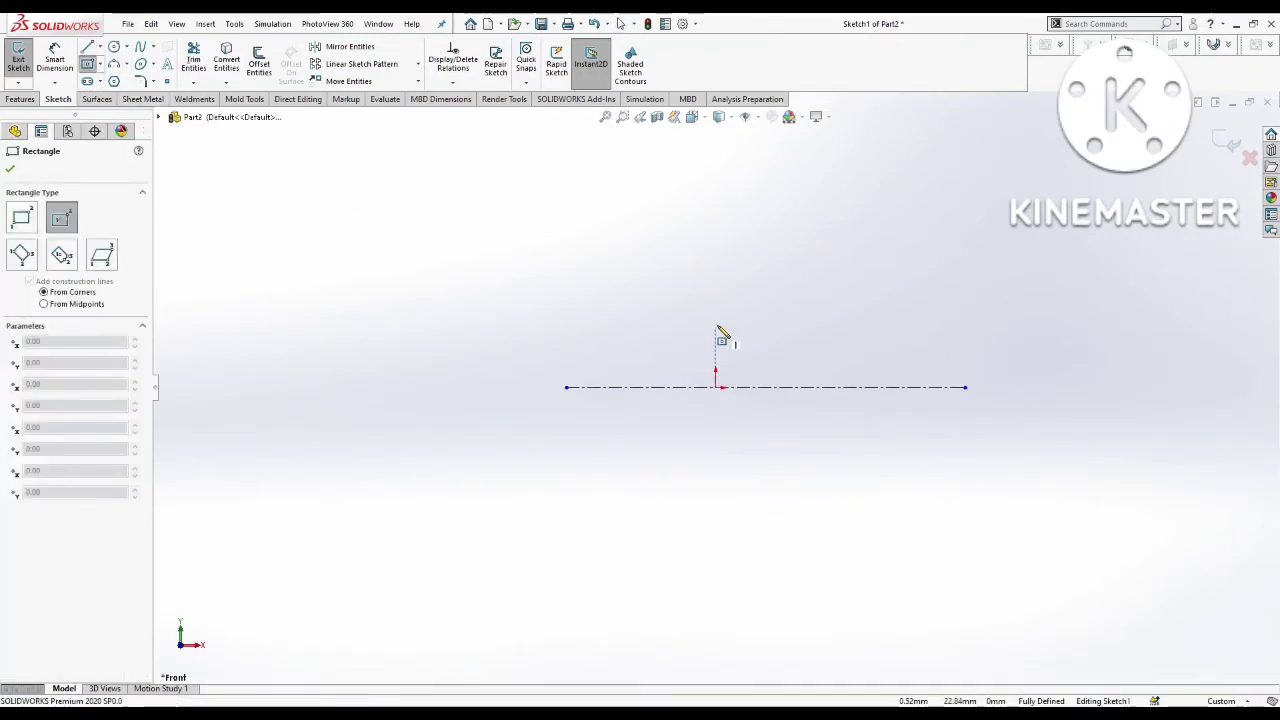
click(647, 243)
click(783, 294)
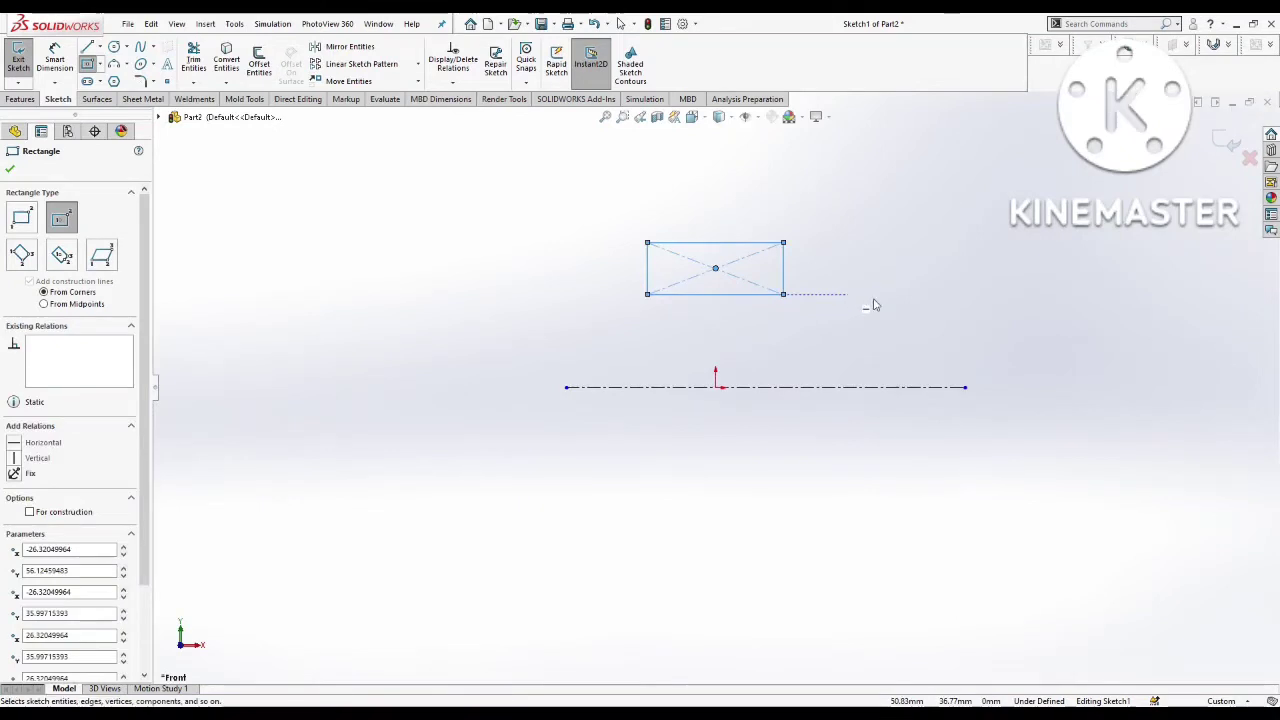
key(Escape)
Step: Dimension the rectangle width to 31 mm
click(68, 67)
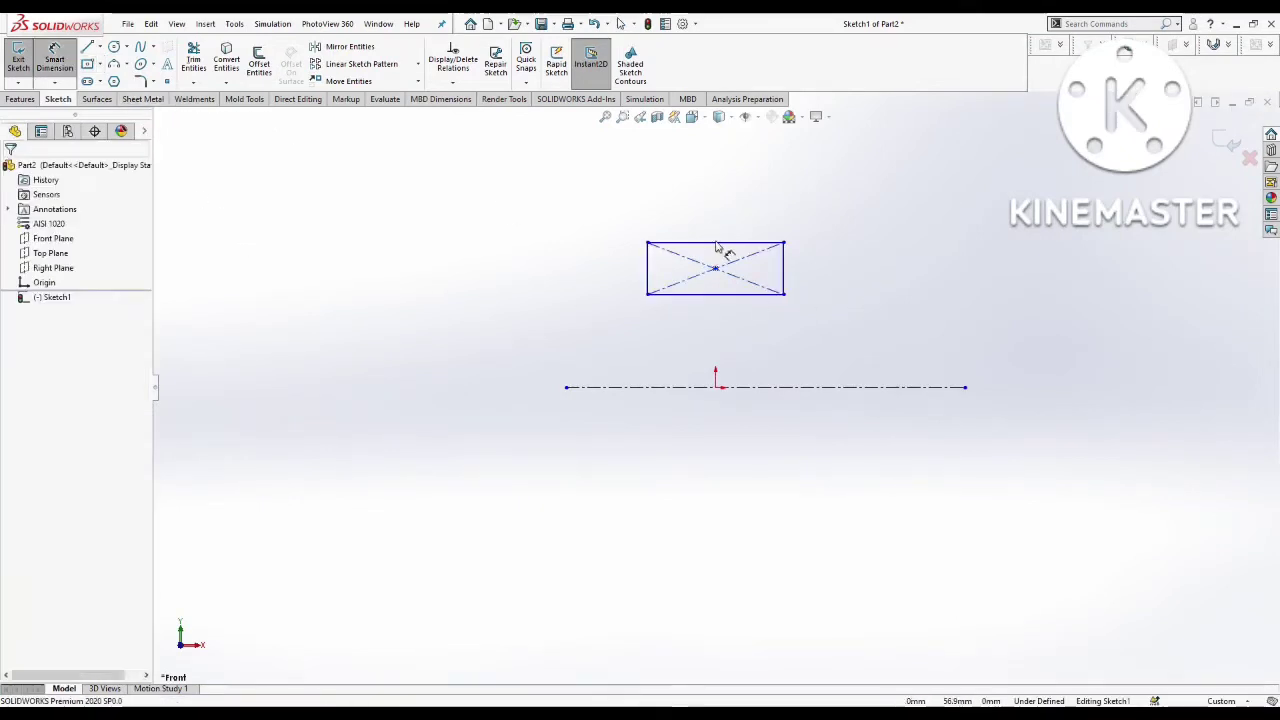
click(716, 243)
click(717, 209)
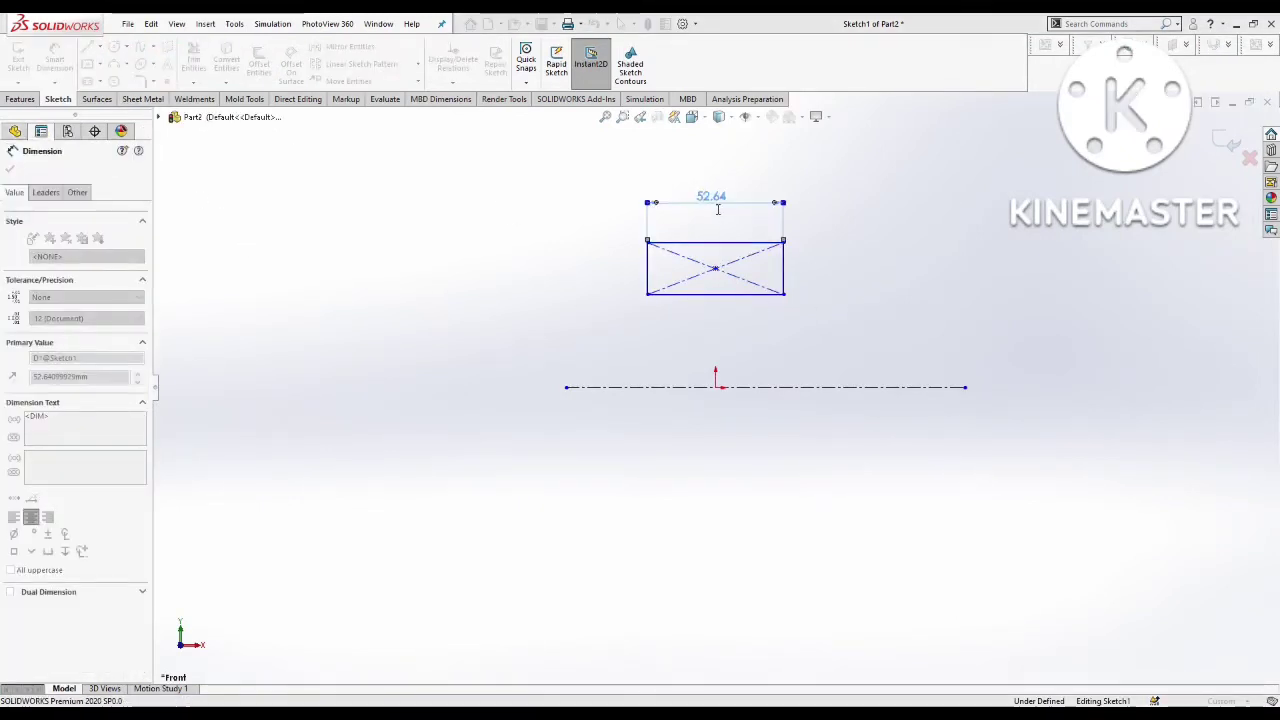
text(31)
key(Return)
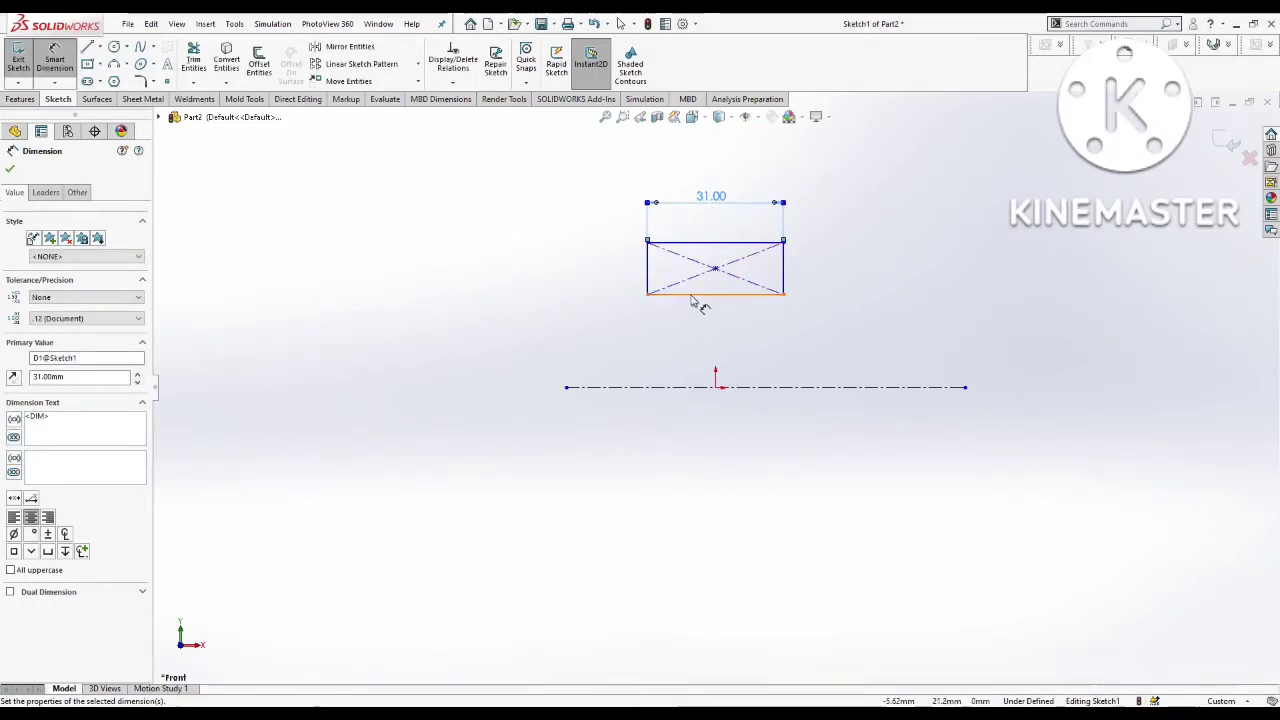
Step: Dimension the bottom edge 25 mm and top edge 37 mm above the centerline
click(699, 294)
click(687, 387)
click(572, 357)
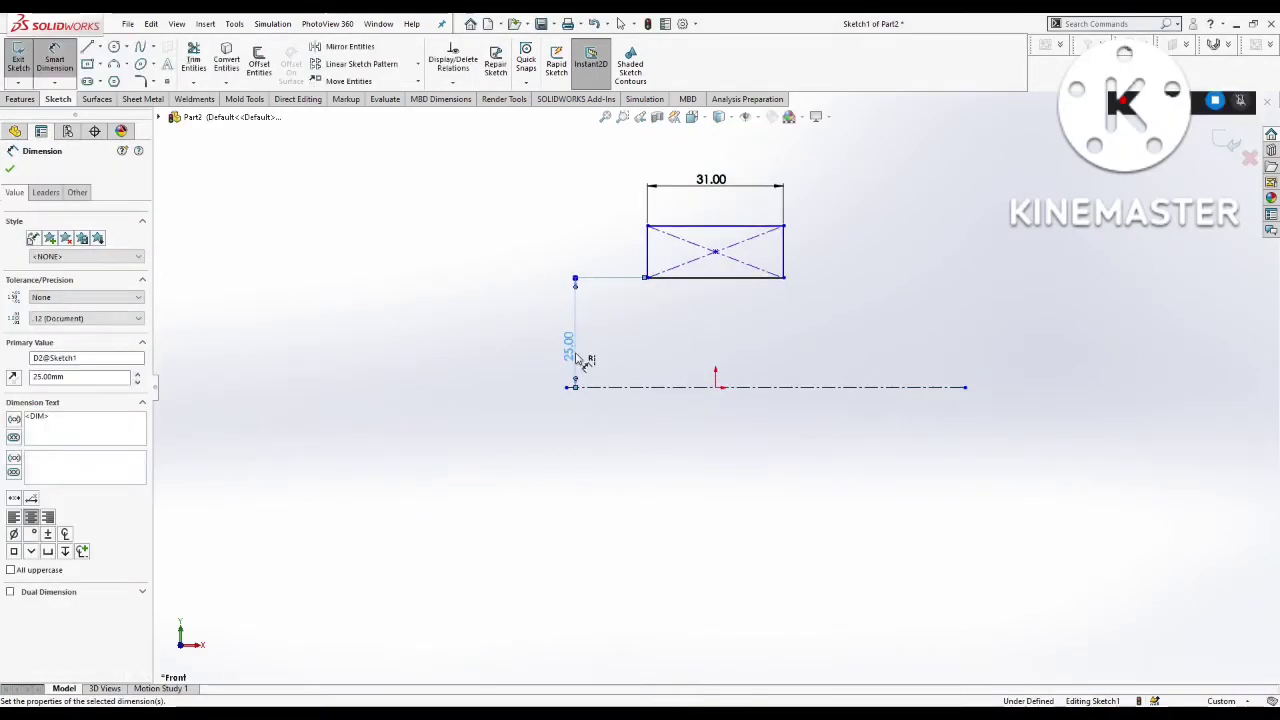
text(25)
key(Return)
click(712, 227)
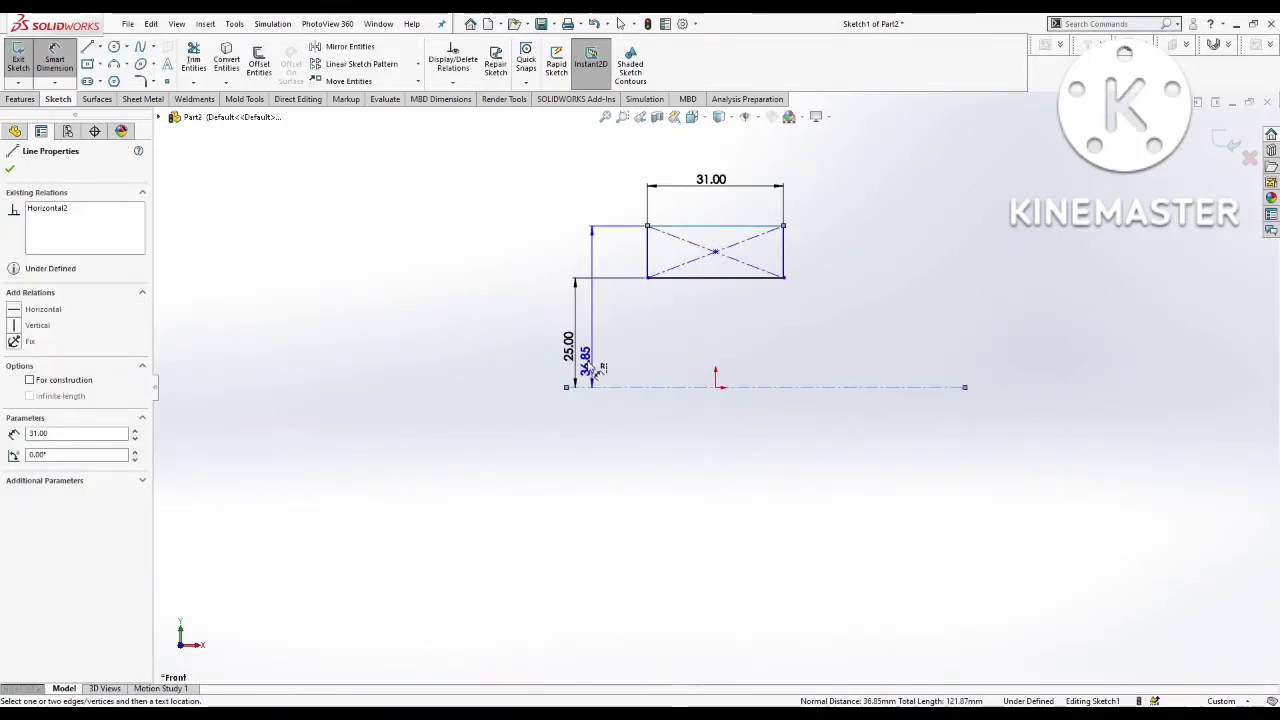
click(513, 330)
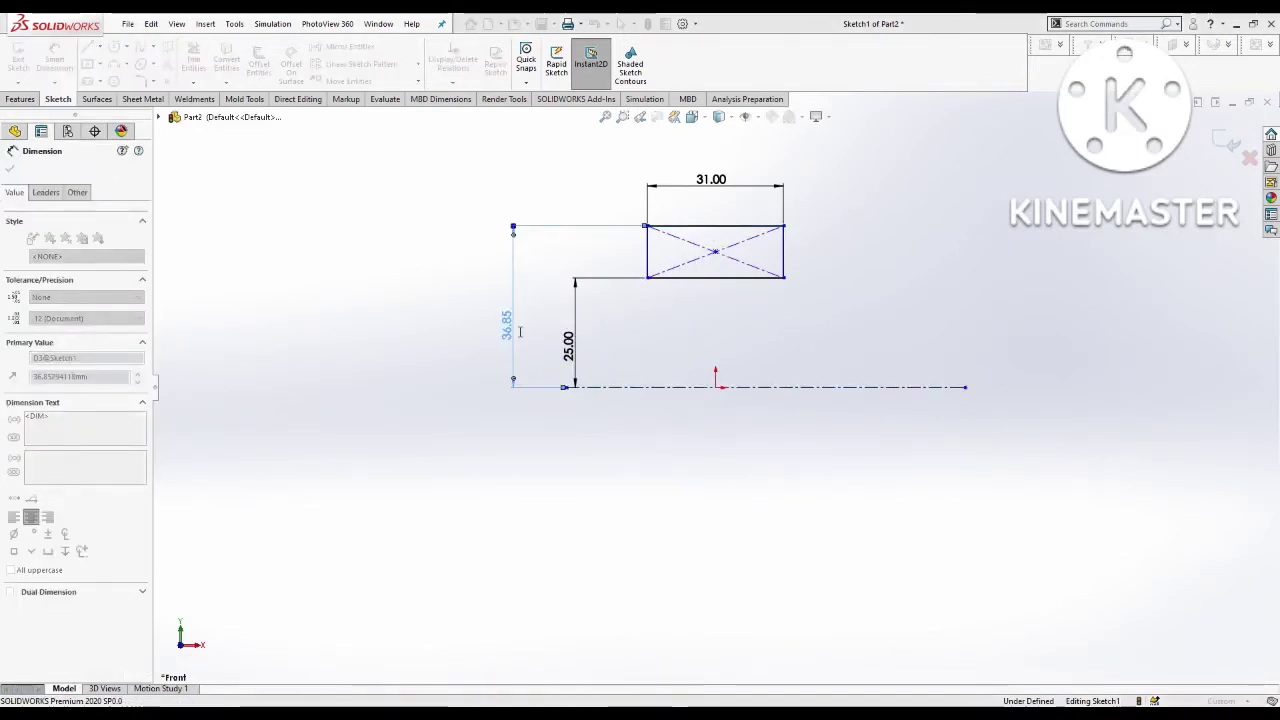
text(37)
key(Return)
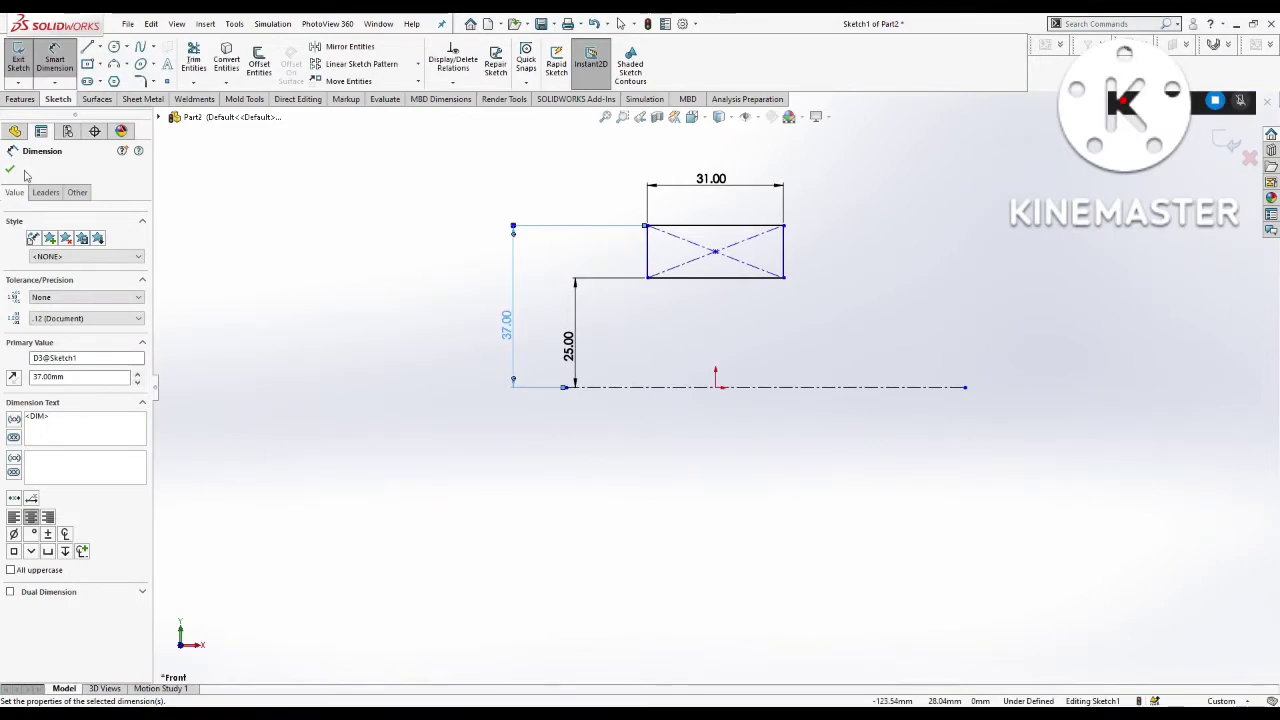
key(Escape)
Step: Draw a centrepoint arc notching the rectangle's top edge
key(a)
click(711, 188)
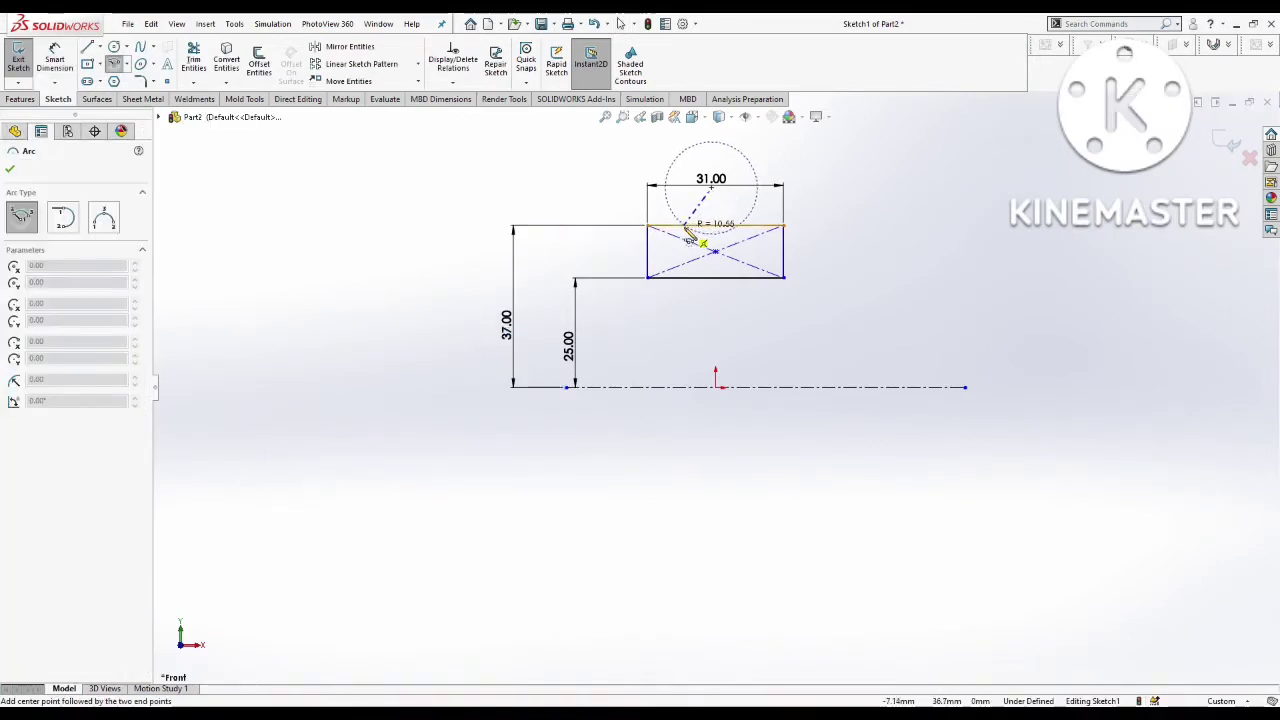
click(680, 226)
click(742, 227)
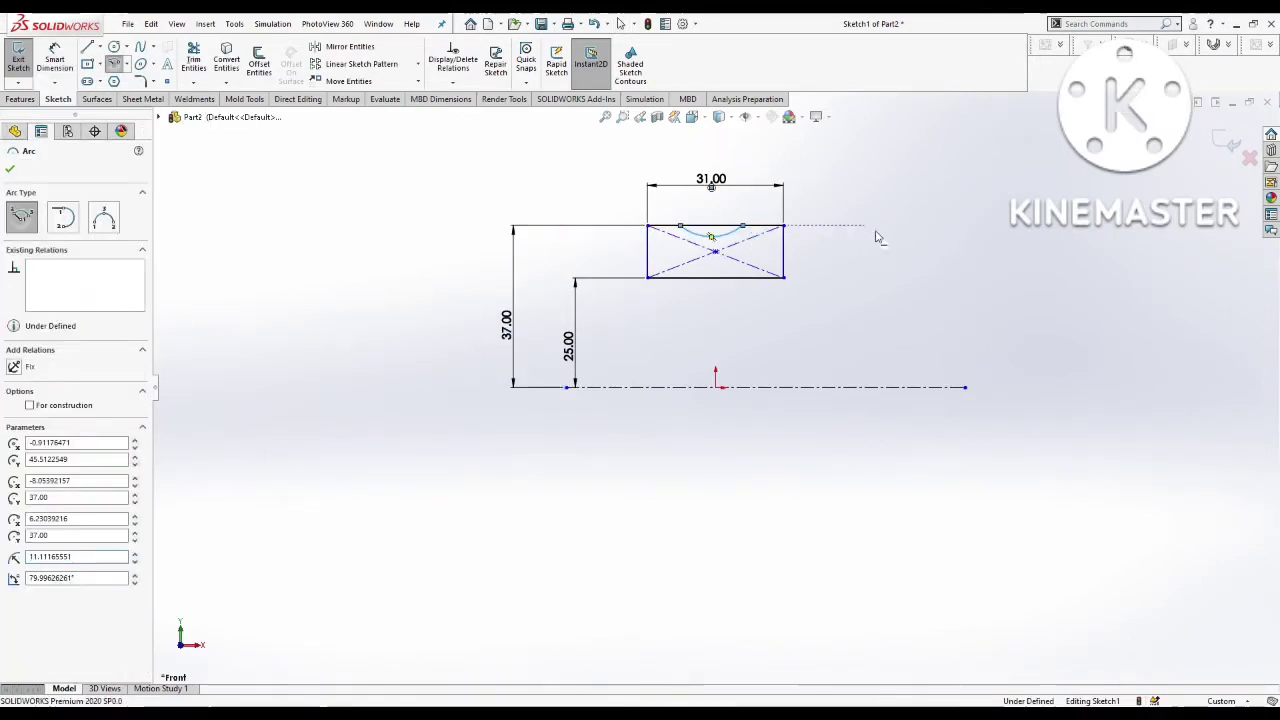
key(Escape)
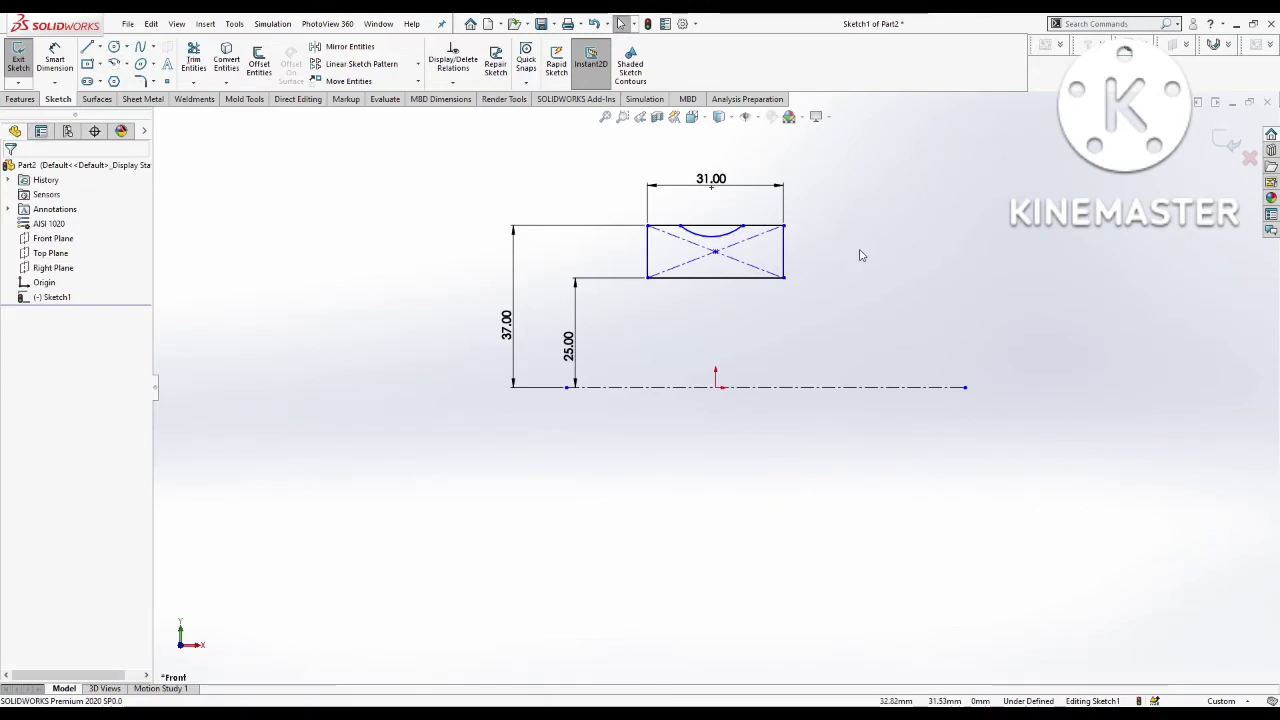
Step: Draw a vertical centerline from the origin to the rectangle's bottom midpoint
click(88, 48)
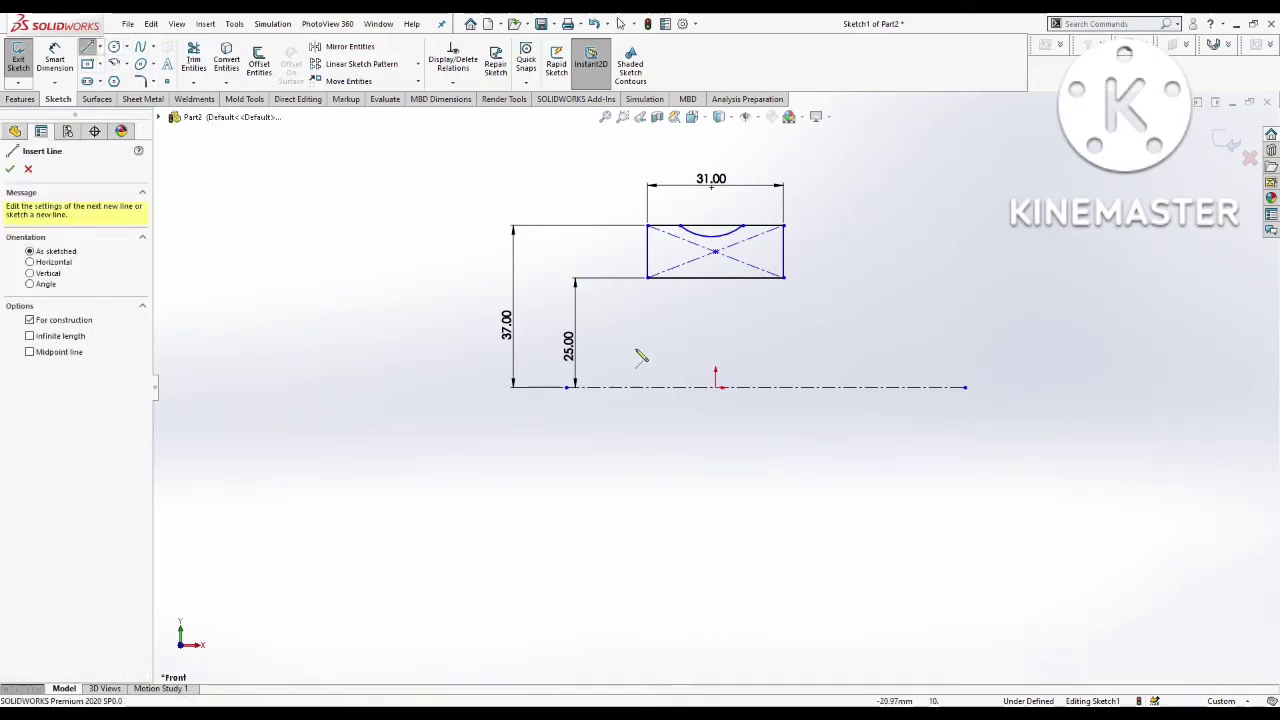
click(715, 387)
click(715, 277)
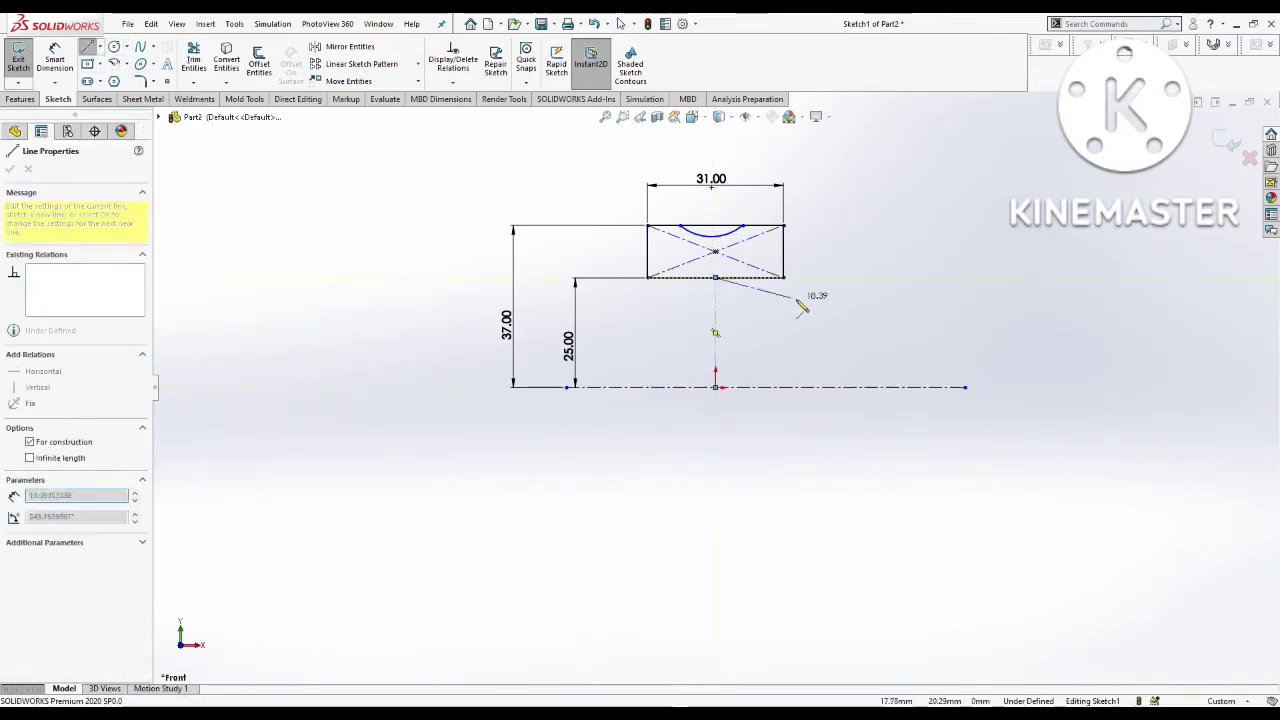
key(Escape)
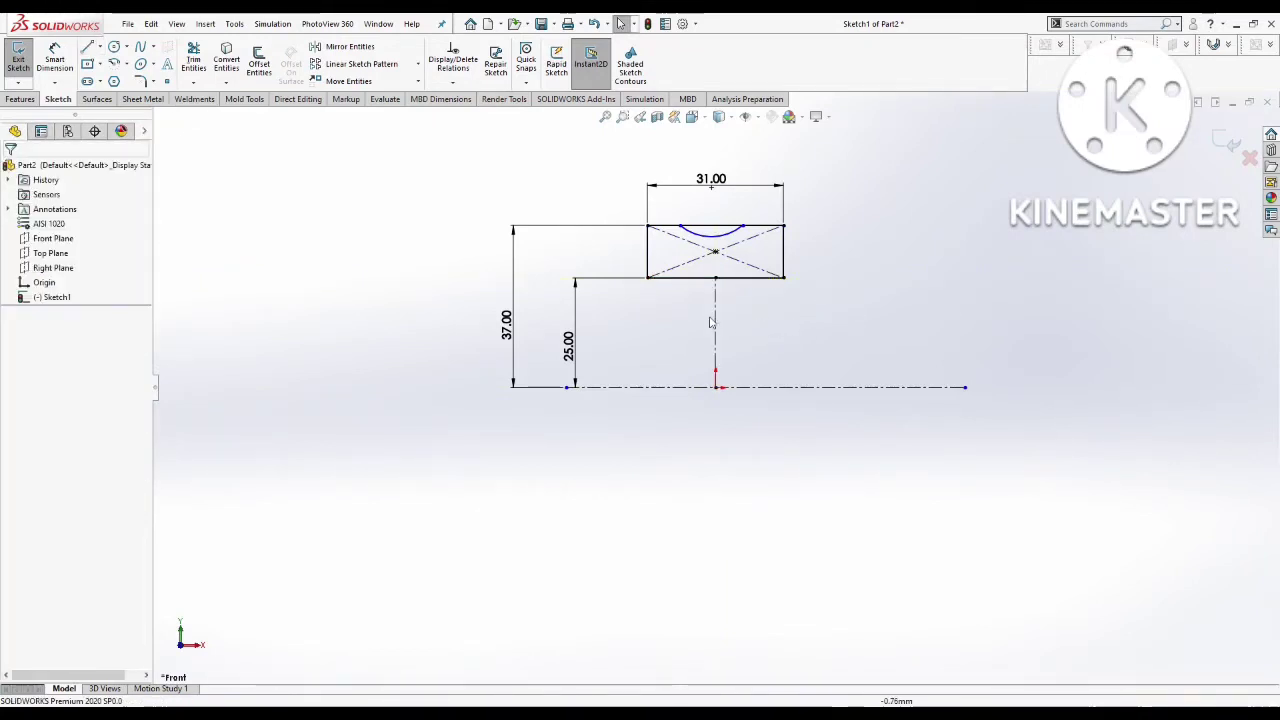
Step: Move the 31.00 width dimension higher above the sketch
scroll(710, 386, up, 1)
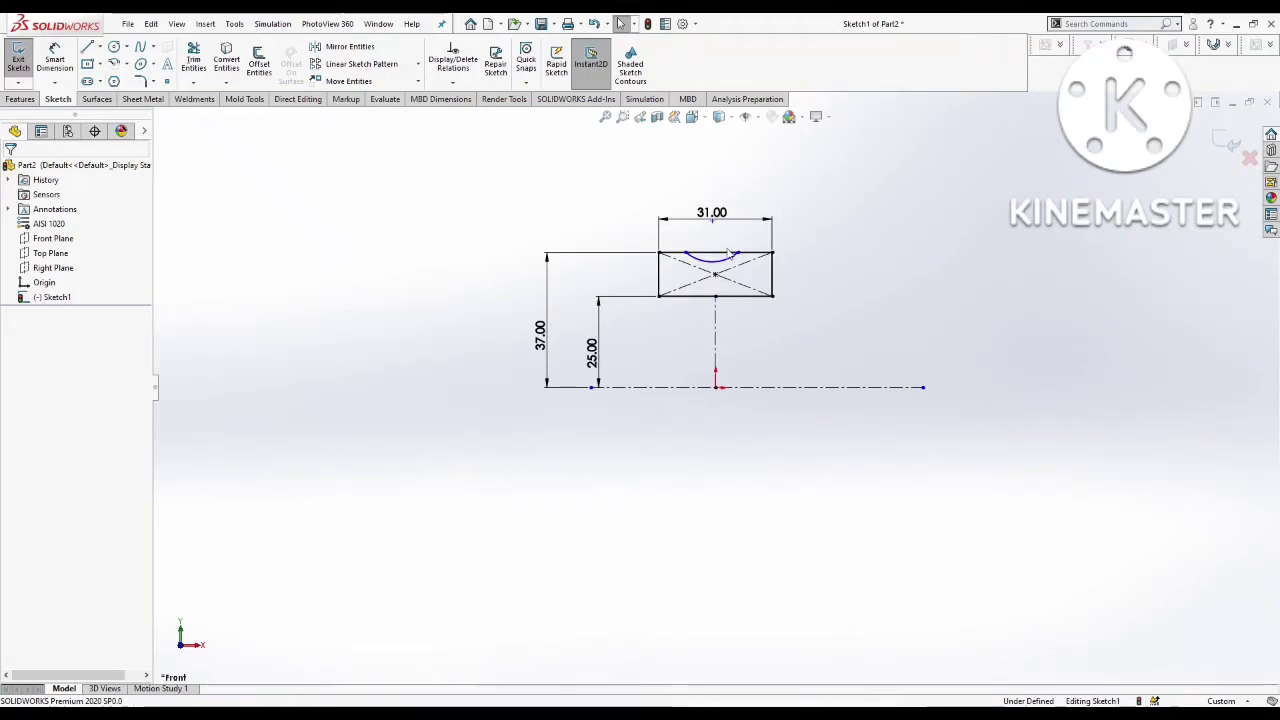
double_click(713, 222)
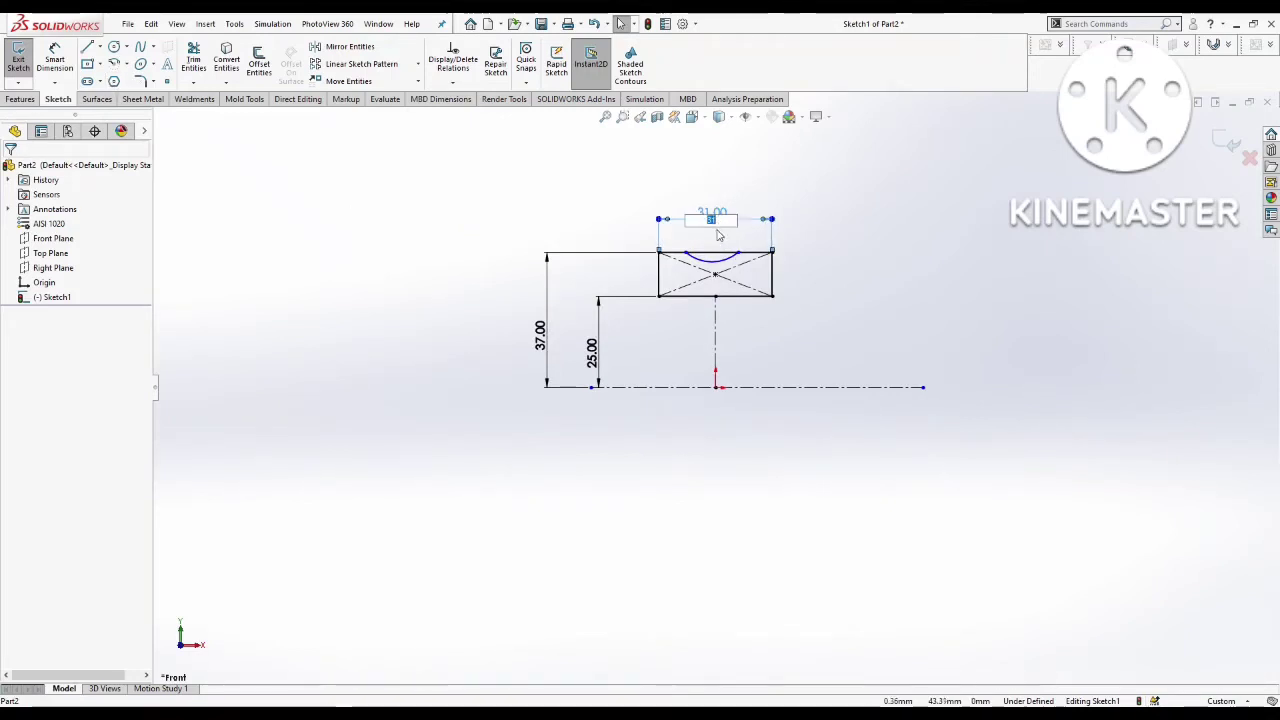
scroll(730, 242, up, 2)
drag(732, 274, 737, 200)
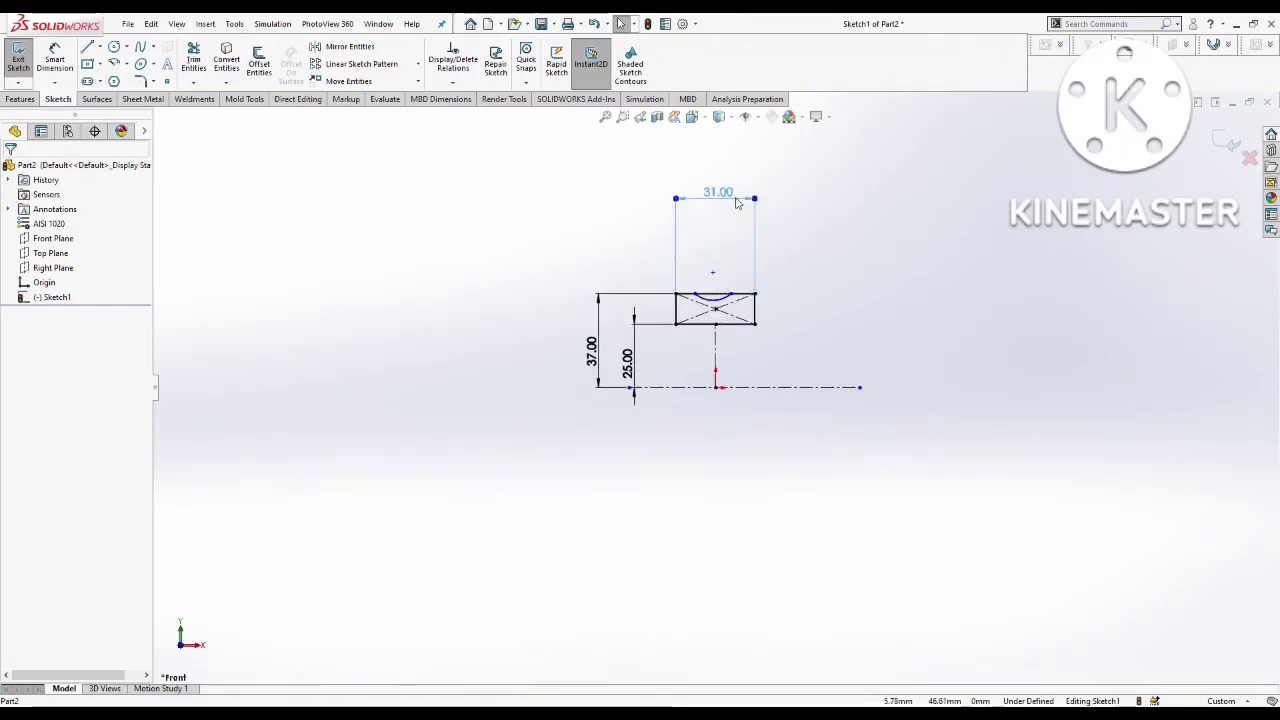
Step: Select the arc centre with the vertical centerline, then zoom out to see the whole sketch
click(714, 276)
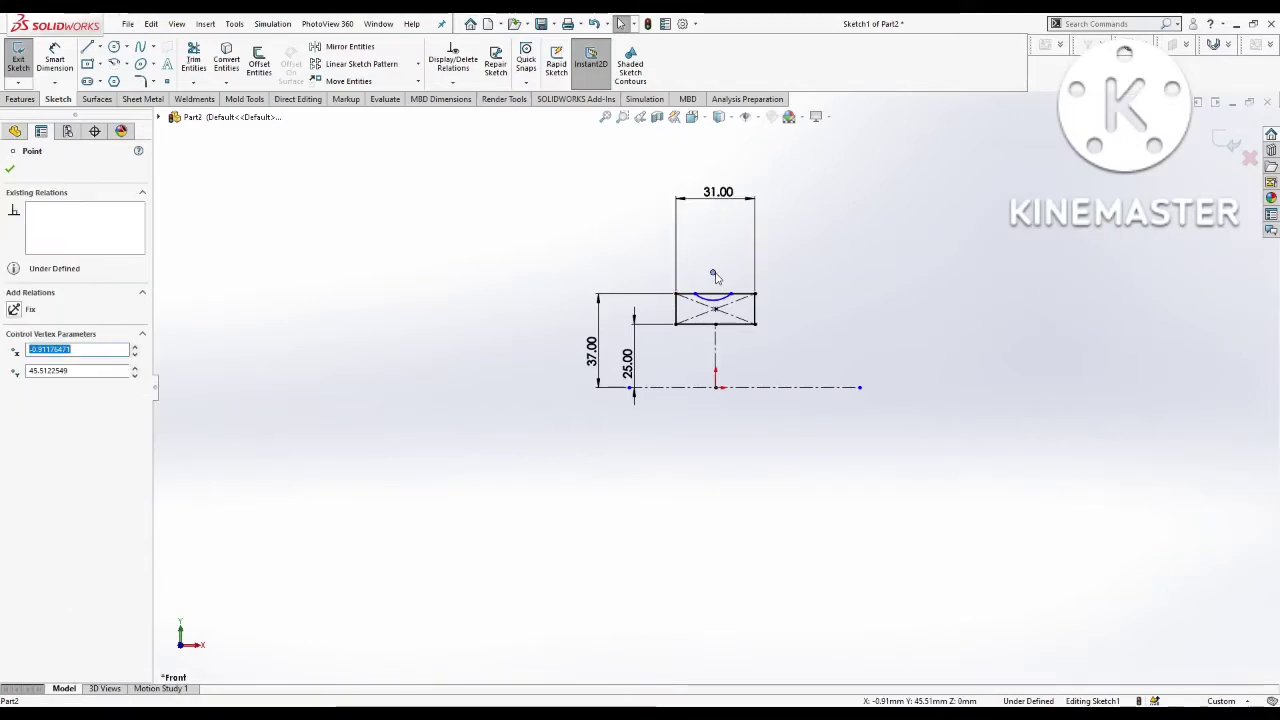
ctrl+click(715, 344)
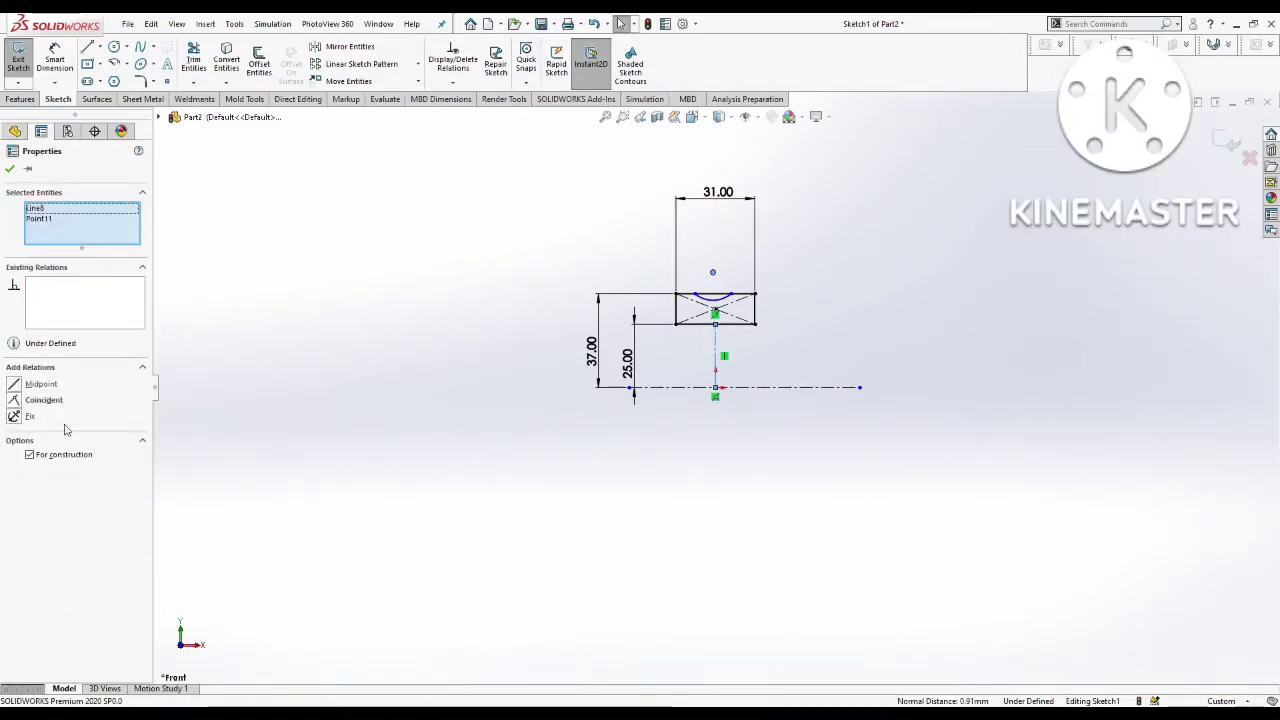
key(Escape)
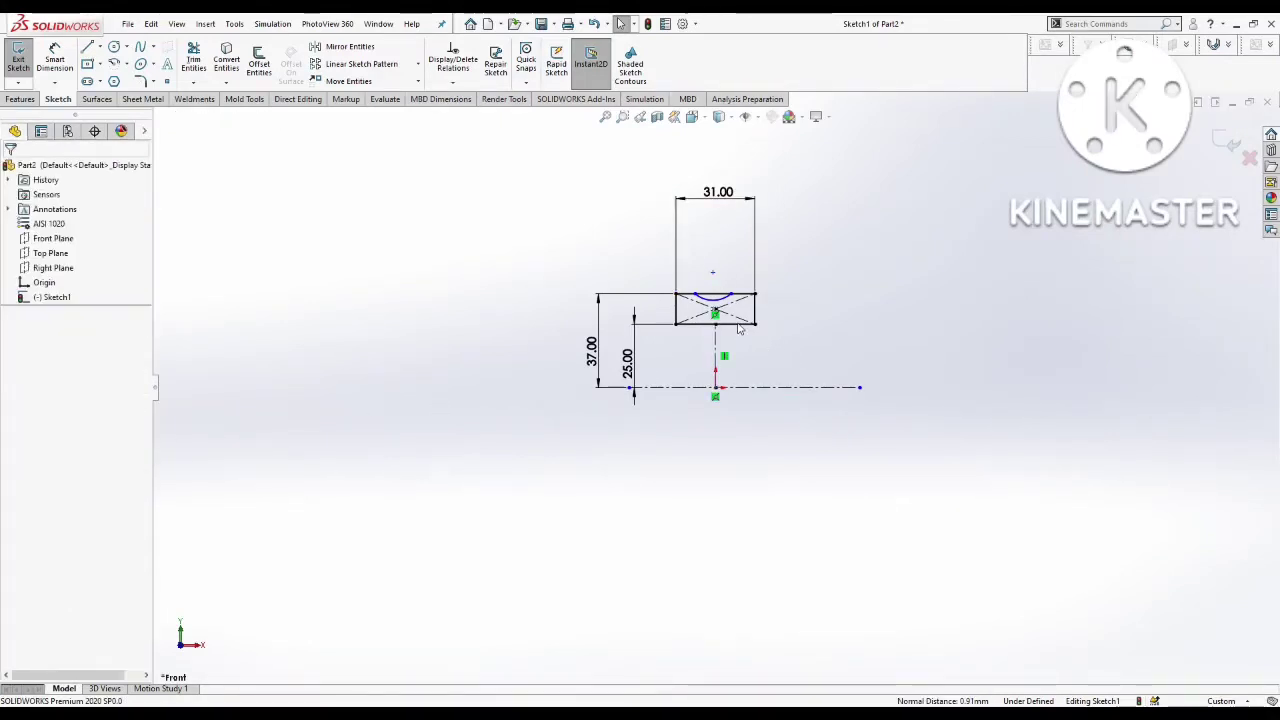
key(z)
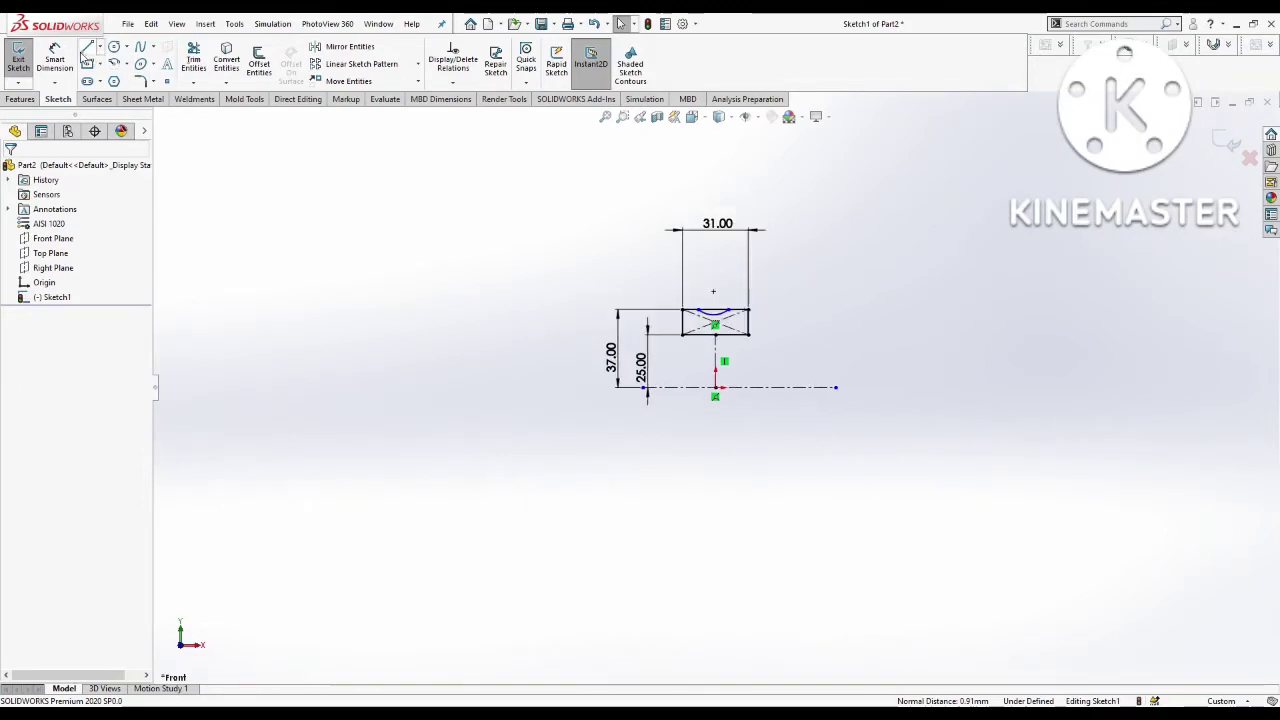
click(55, 57)
scroll(690, 285, down, 3)
scroll(794, 406, down, 2)
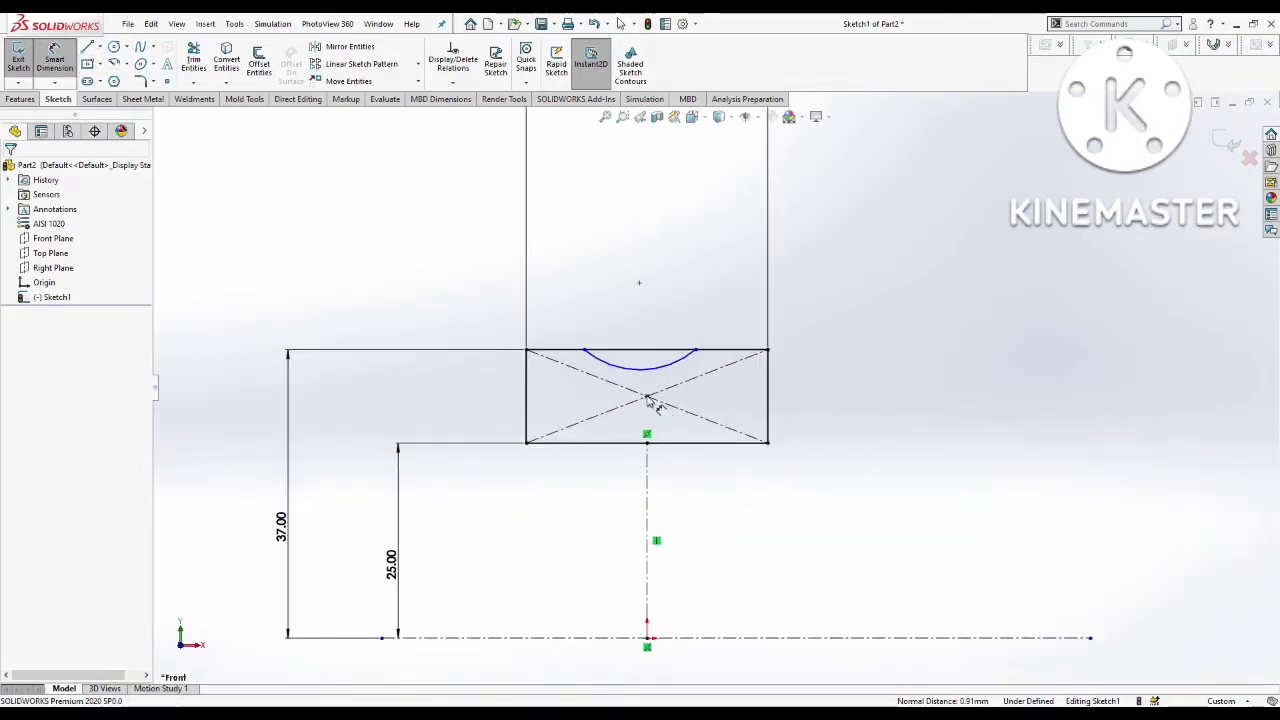
Step: Dimension the arc centre 8 mm above the top edge and the arc radius 12 mm
click(640, 285)
click(652, 350)
click(906, 329)
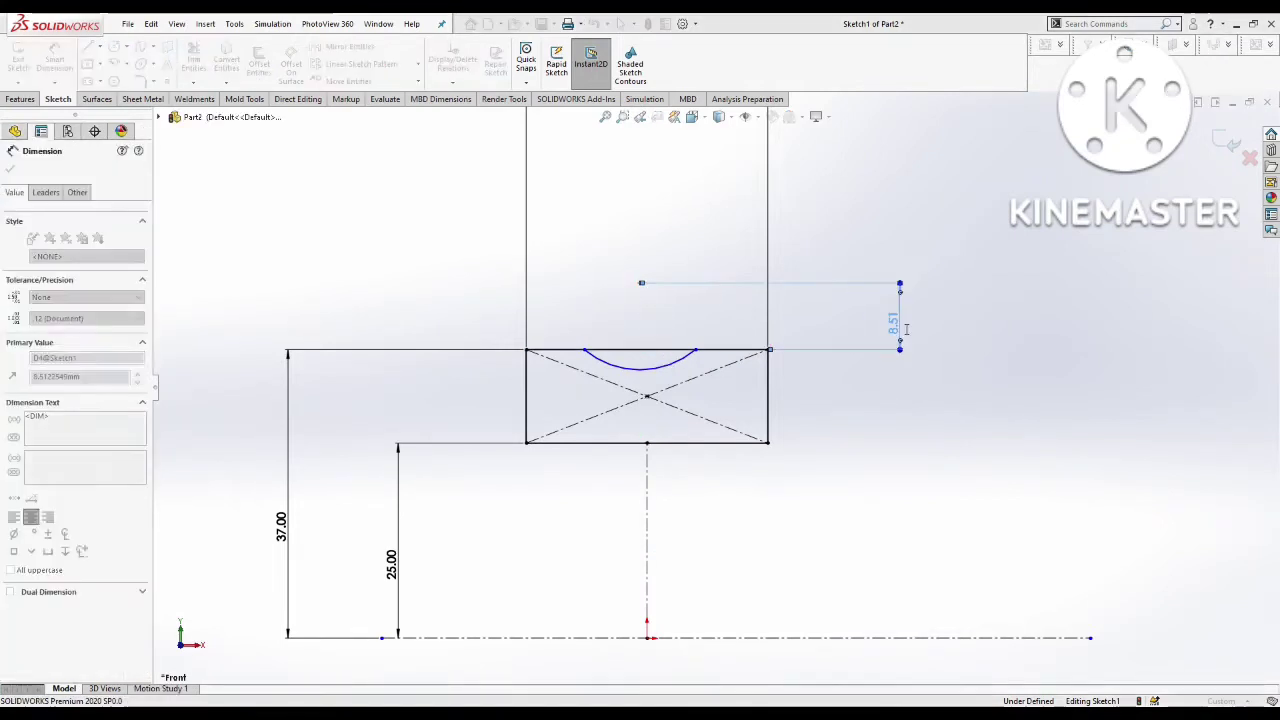
text(8)
key(Return)
click(680, 360)
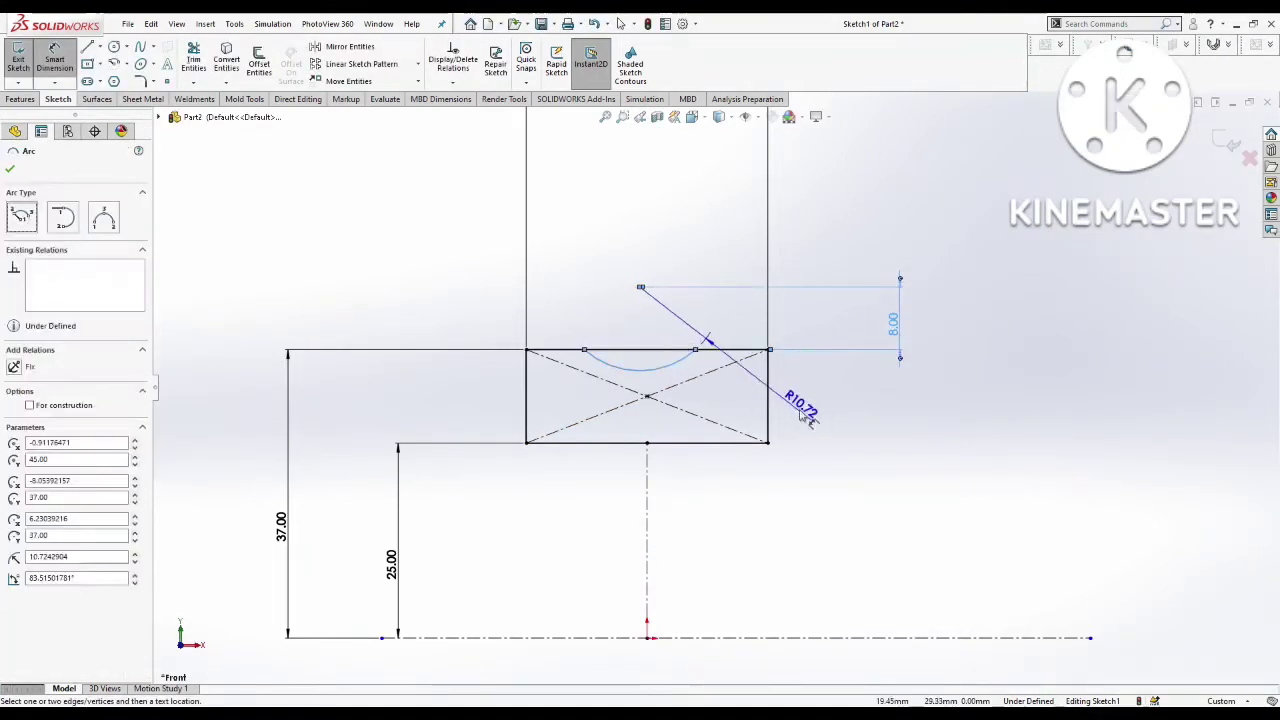
click(815, 412)
text(12)
key(Return)
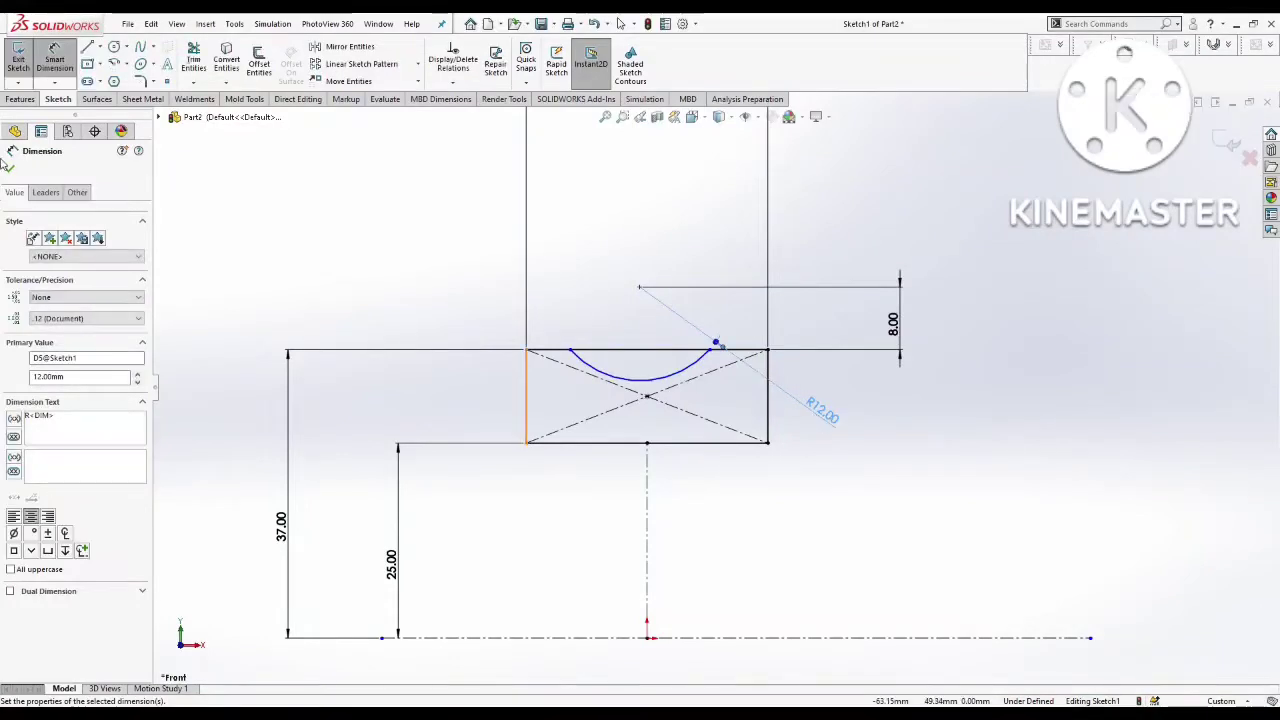
click(12, 172)
key(Escape)
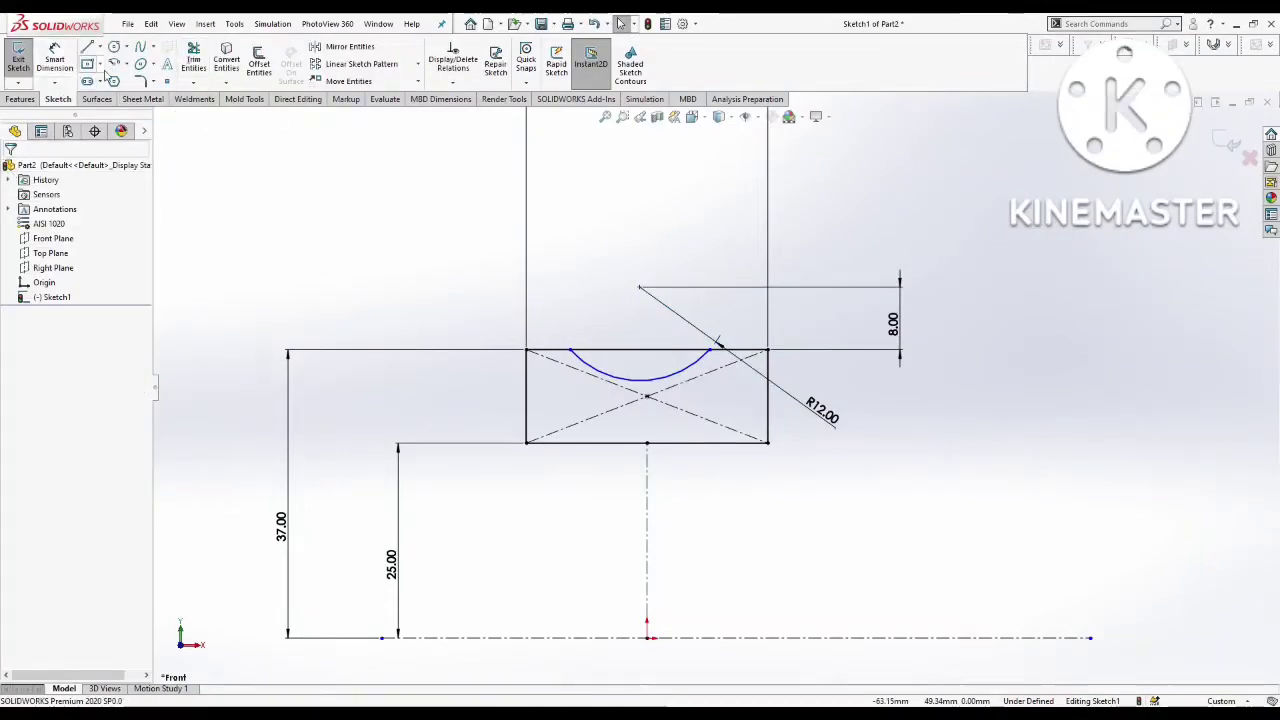
Step: Trim the top line between the arc's ends
click(193, 58)
click(615, 351)
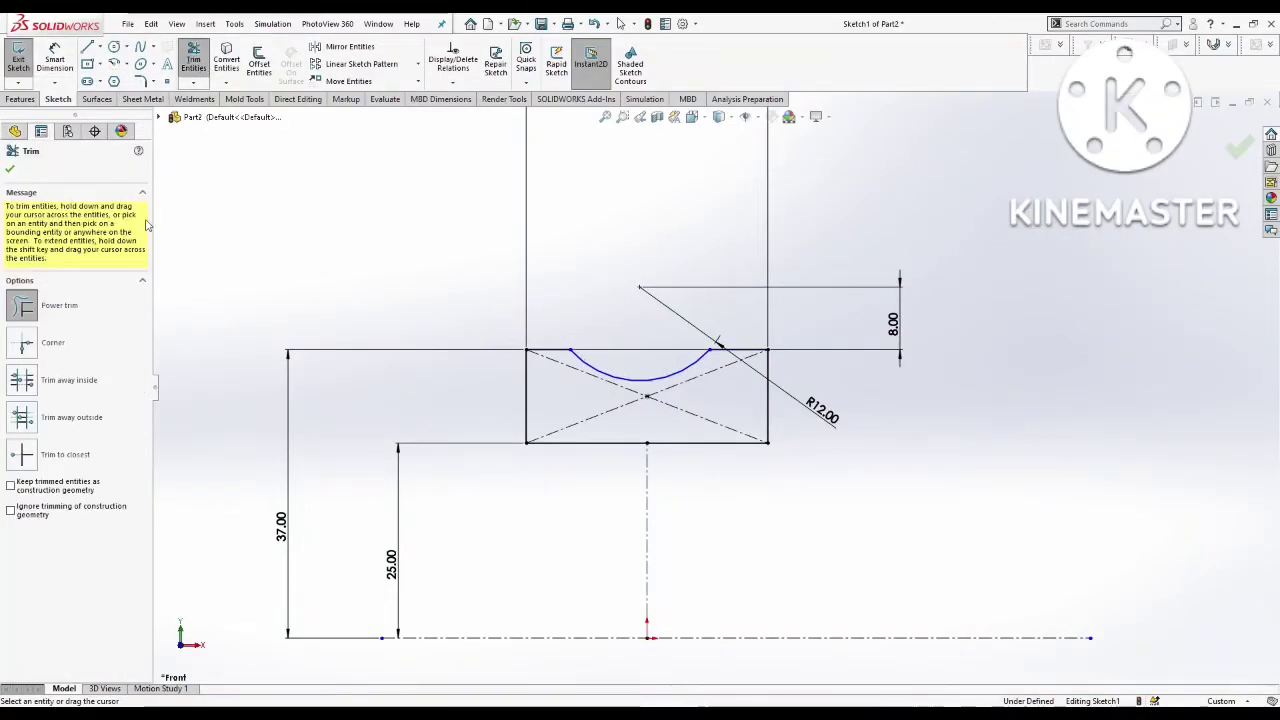
click(11, 171)
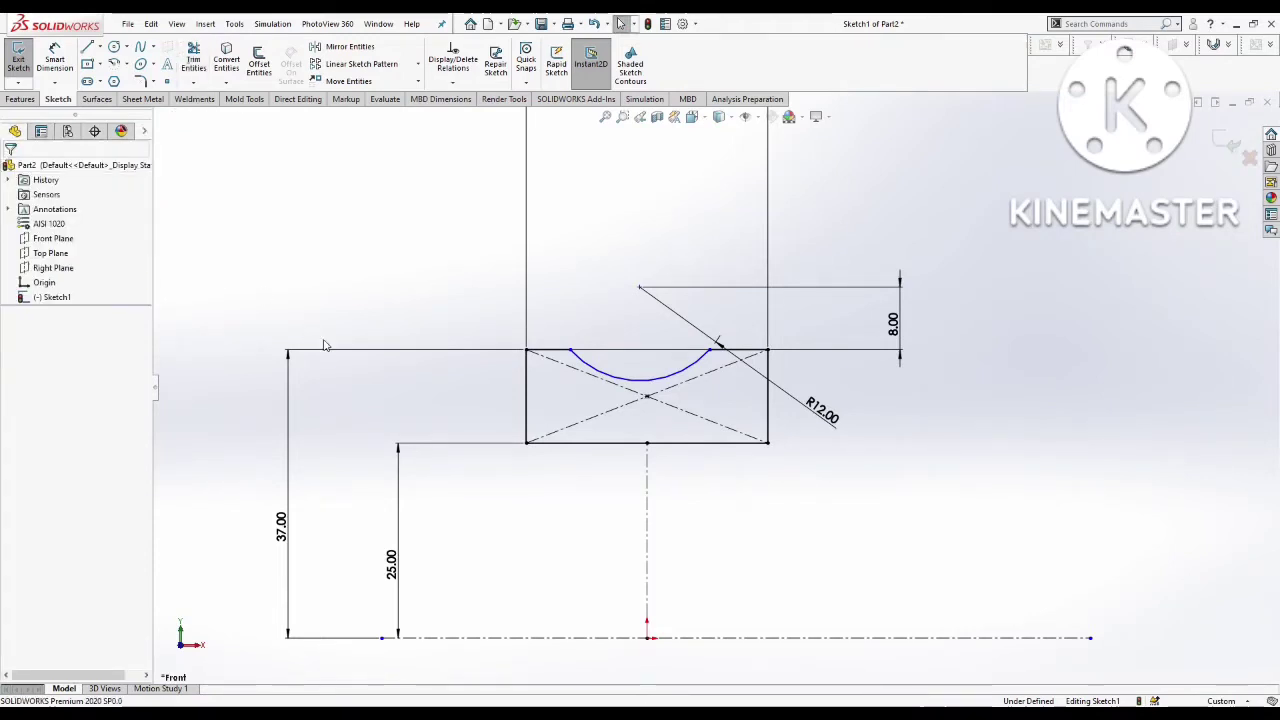
Step: Make the two top segments either side of the groove equal length
click(548, 351)
ctrl+click(742, 351)
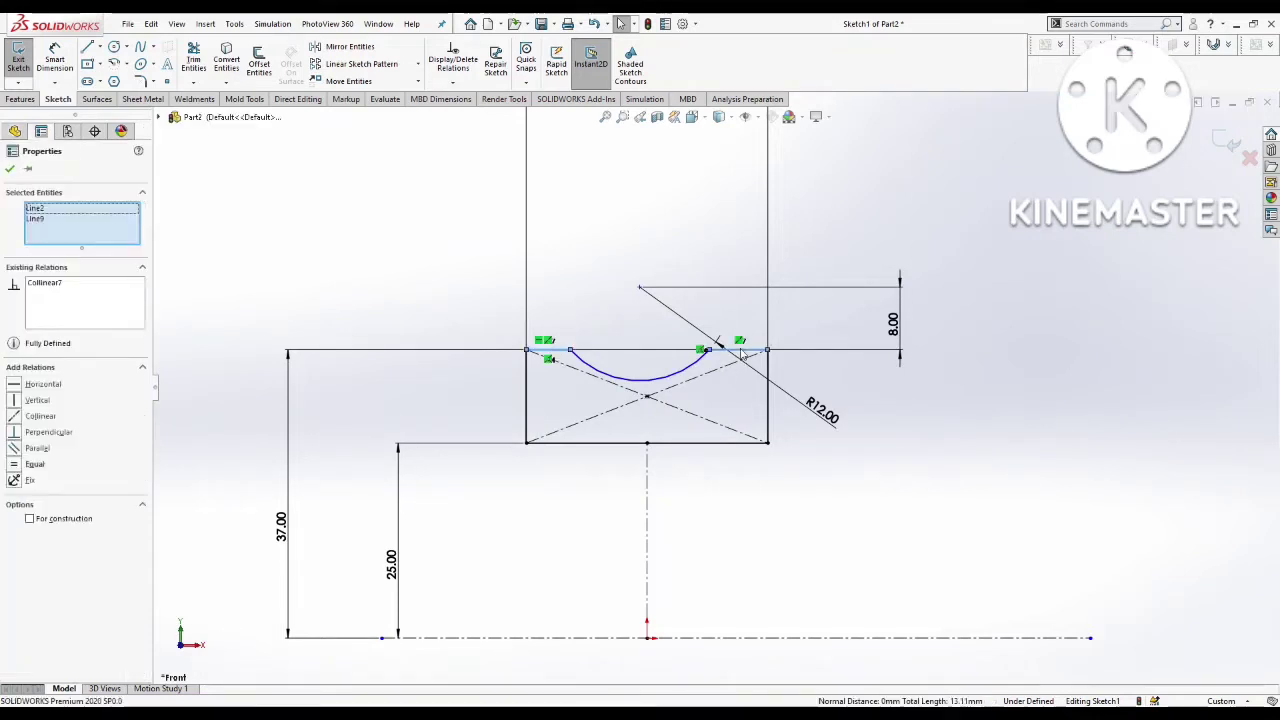
click(18, 465)
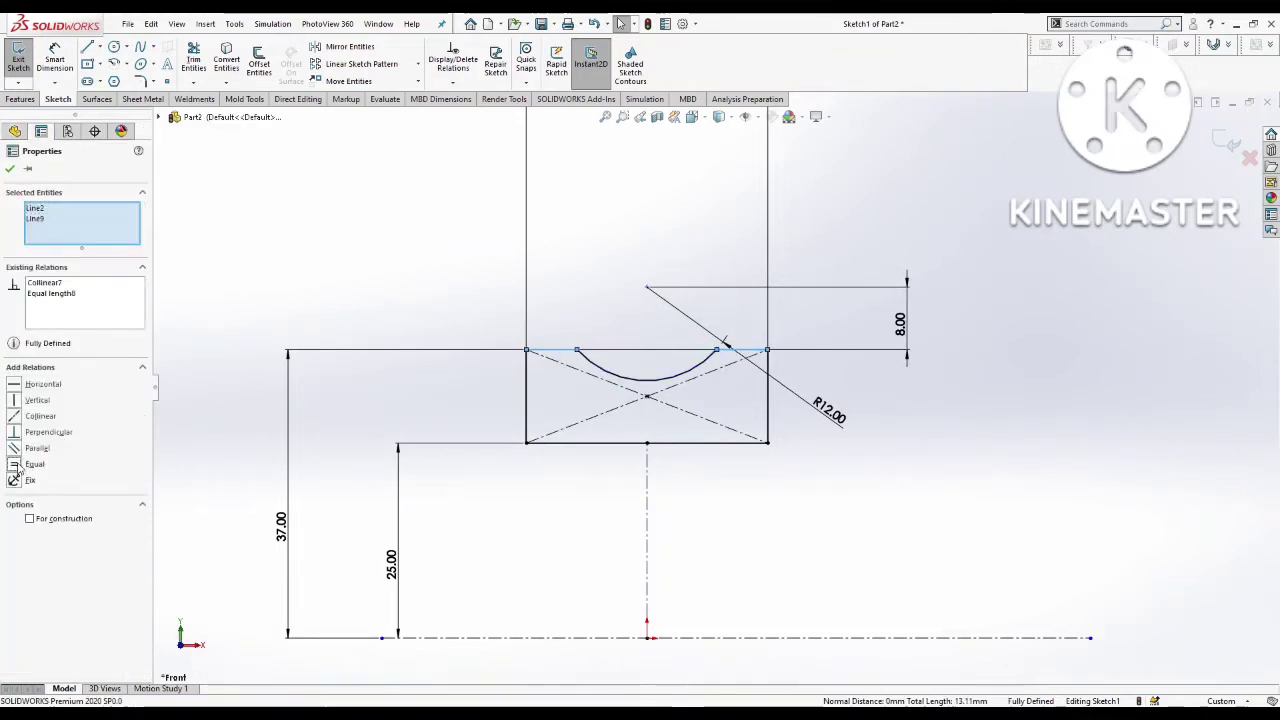
click(10, 169)
key(f)
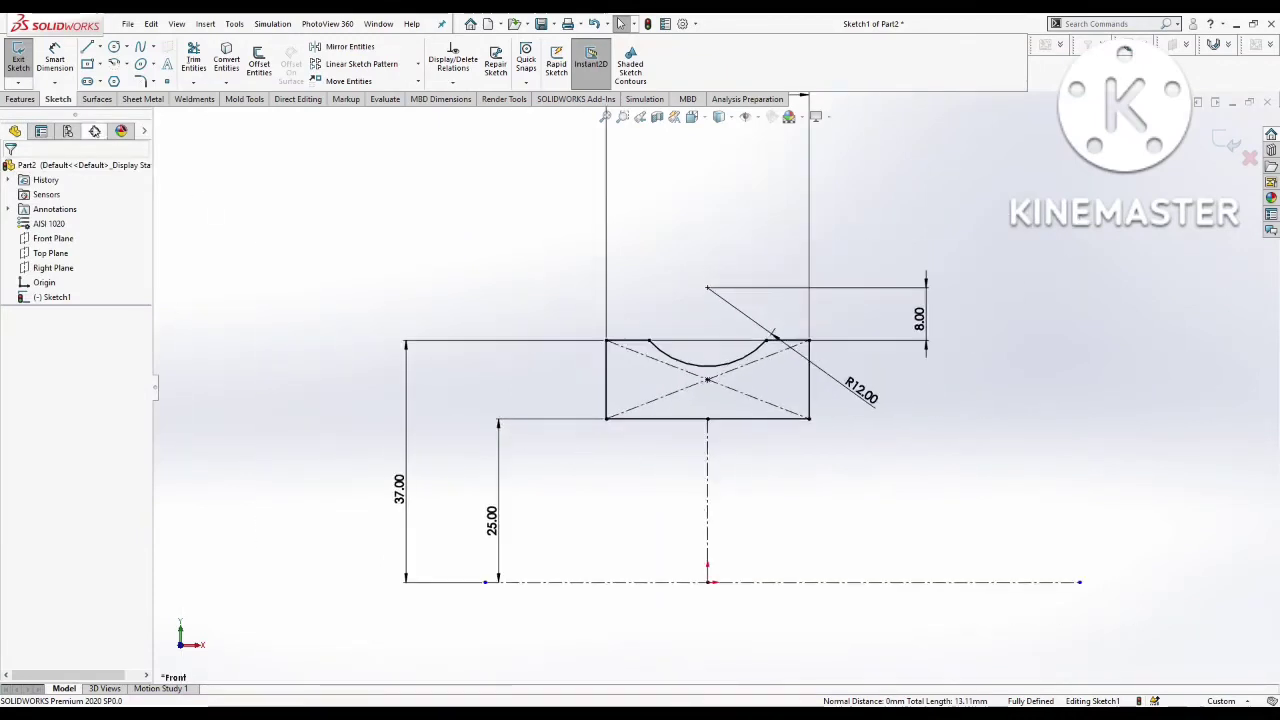
click(24, 101)
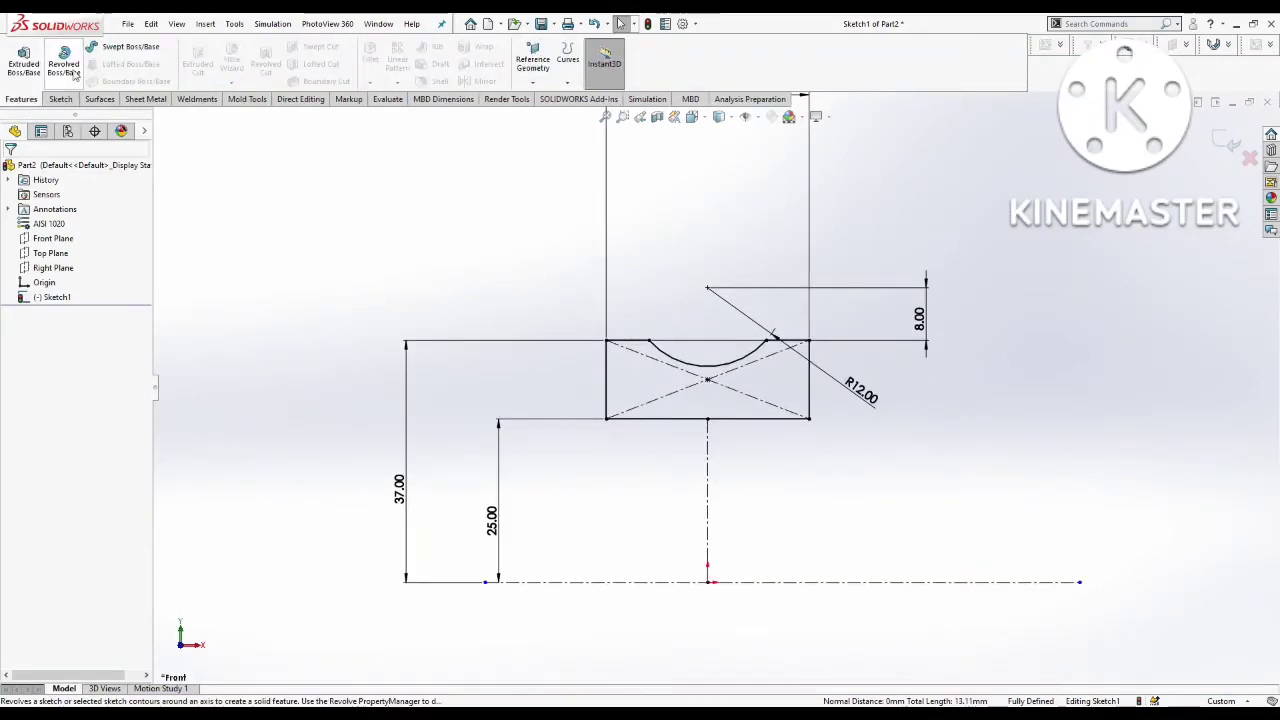
click(60, 99)
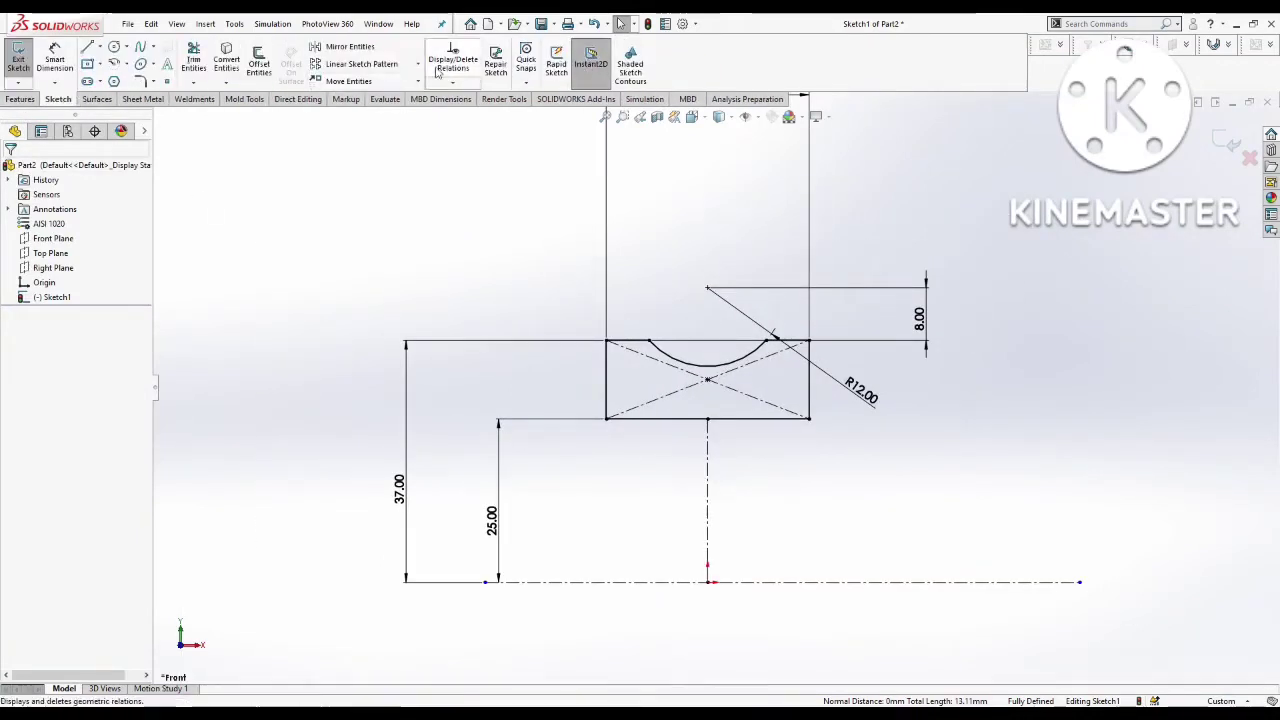
click(140, 81)
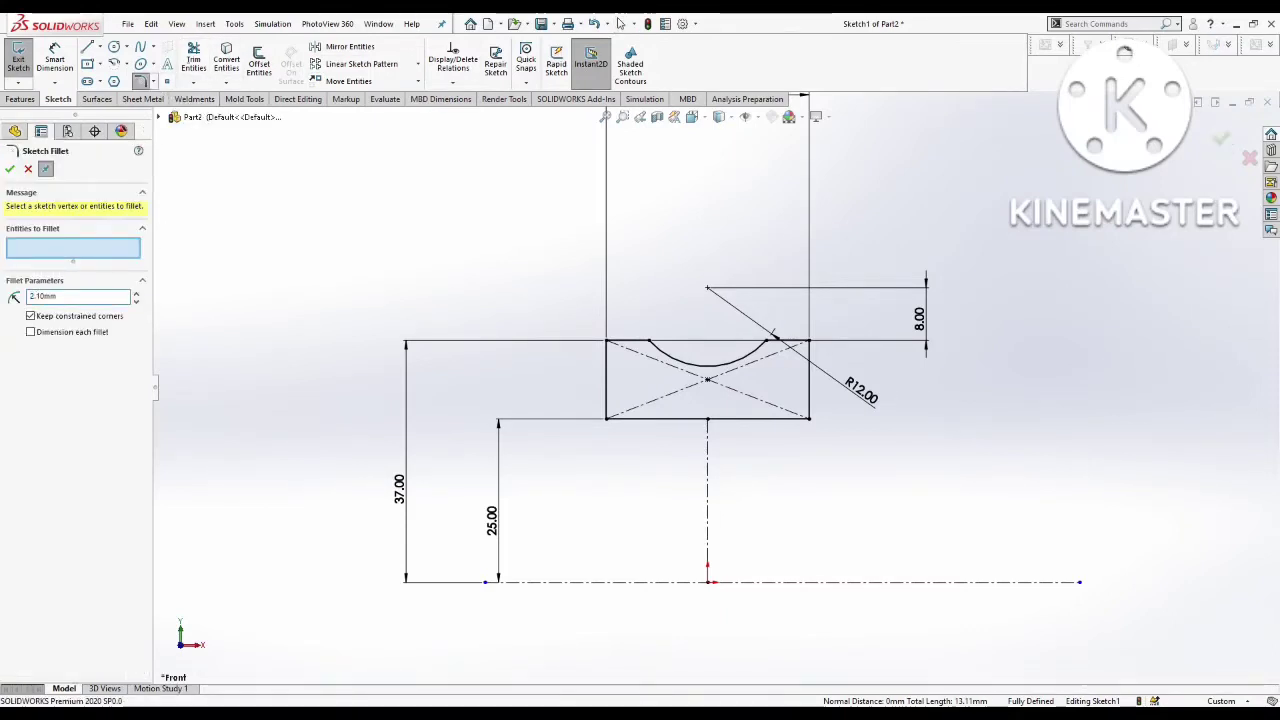
Step: Round both bottom corners of the profile with 2.10 mm sketch fillets
click(610, 420)
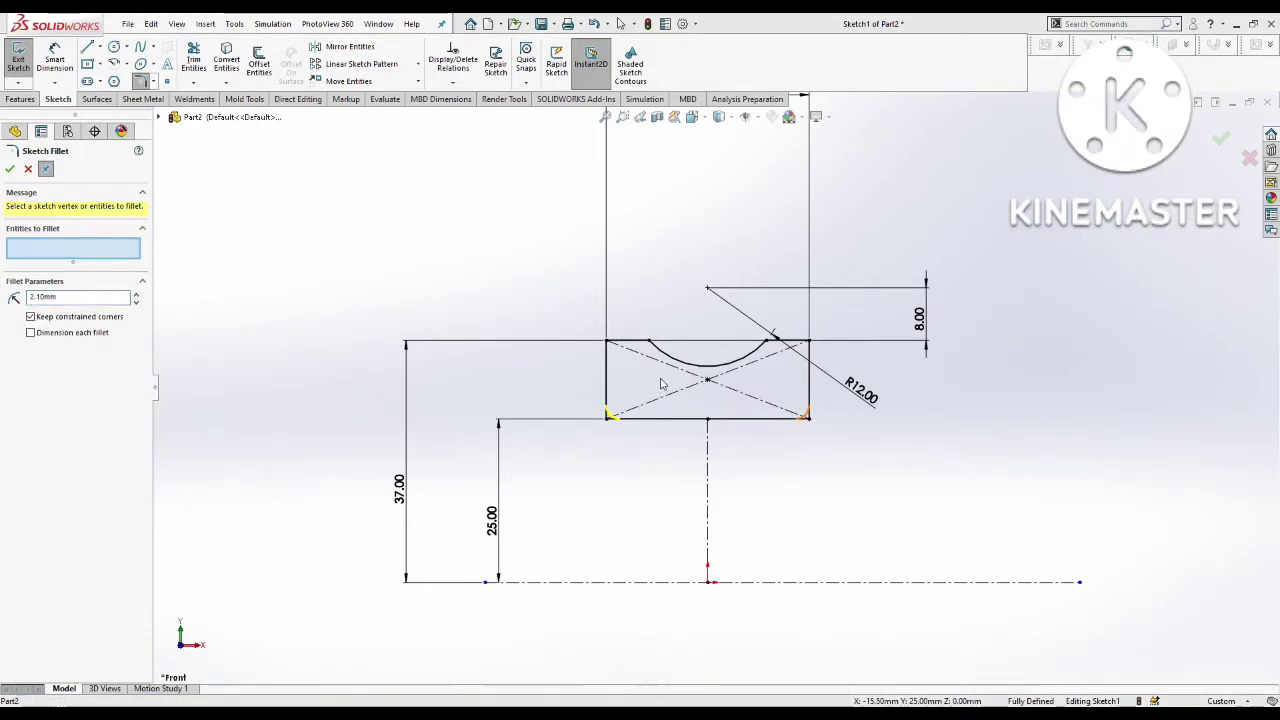
click(10, 169)
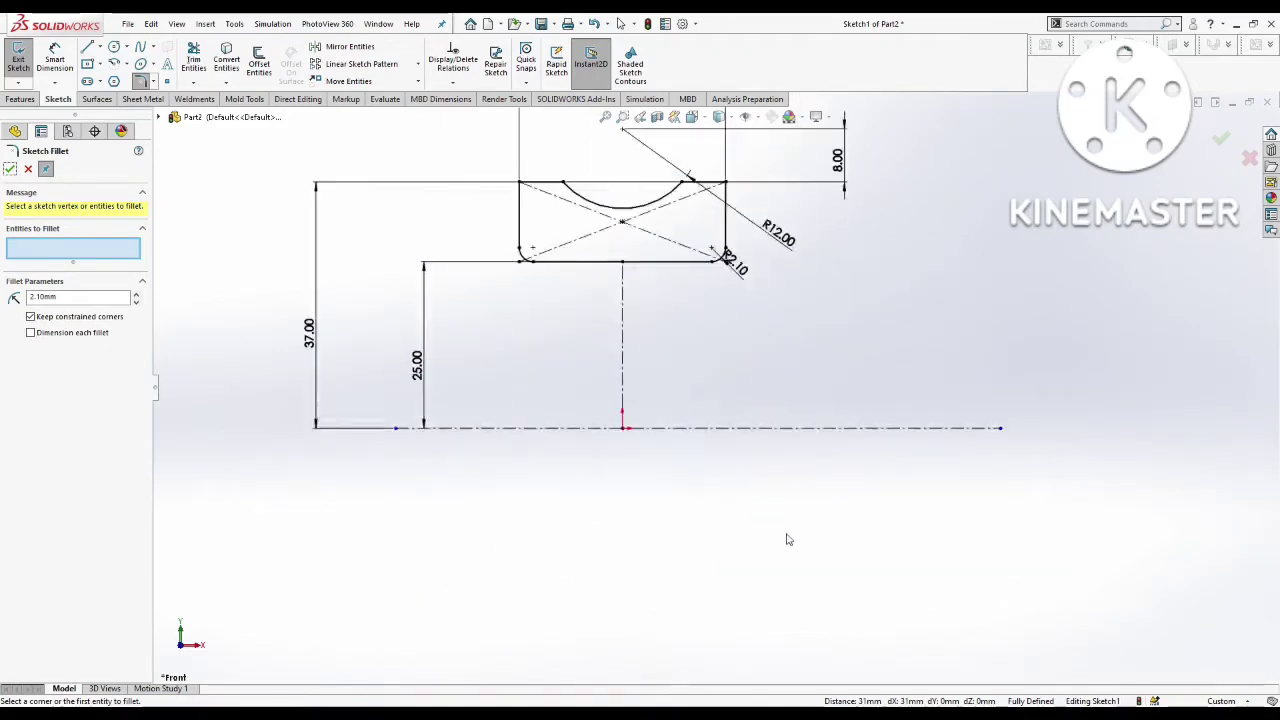
scroll(713, 386, up, 3)
click(10, 169)
Step: Revolve the profile 360° around the centerline into a solid race
click(20, 99)
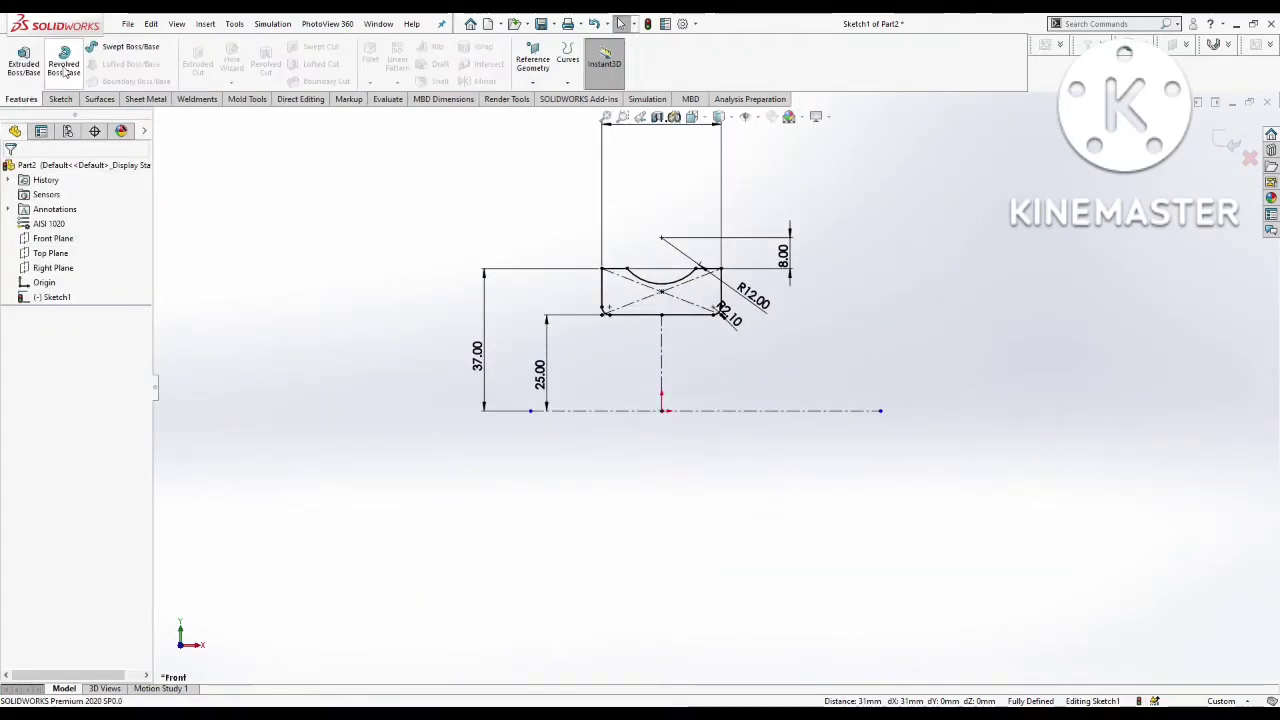
click(63, 63)
scroll(776, 575, up, 3)
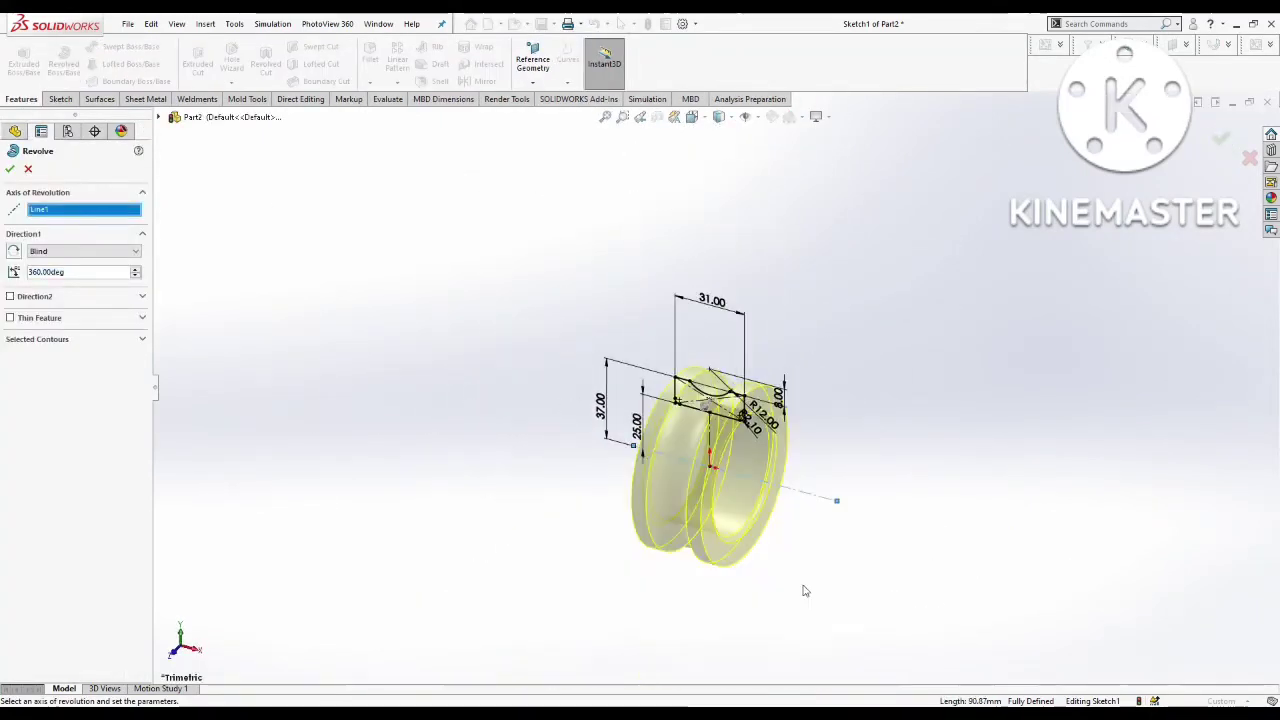
click(10, 171)
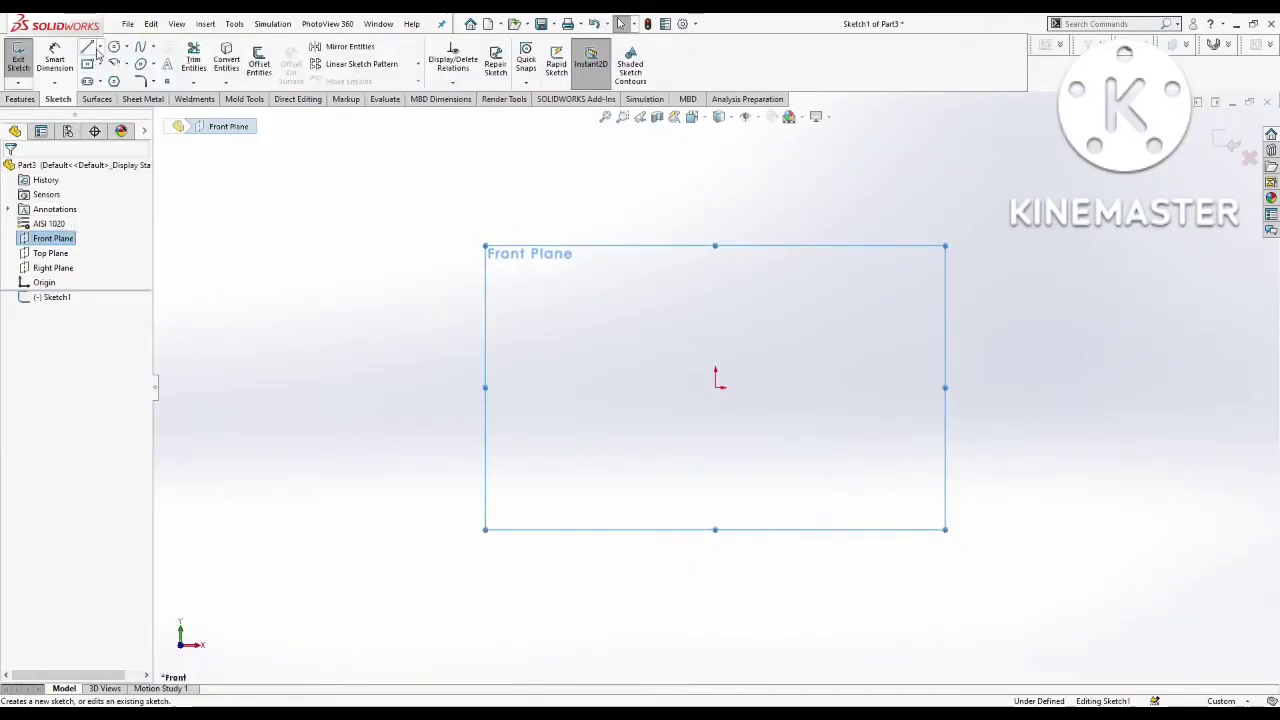
Step: On the Front Plane, draw a horizontal line with a semicircular arc joining its two ends
click(95, 52)
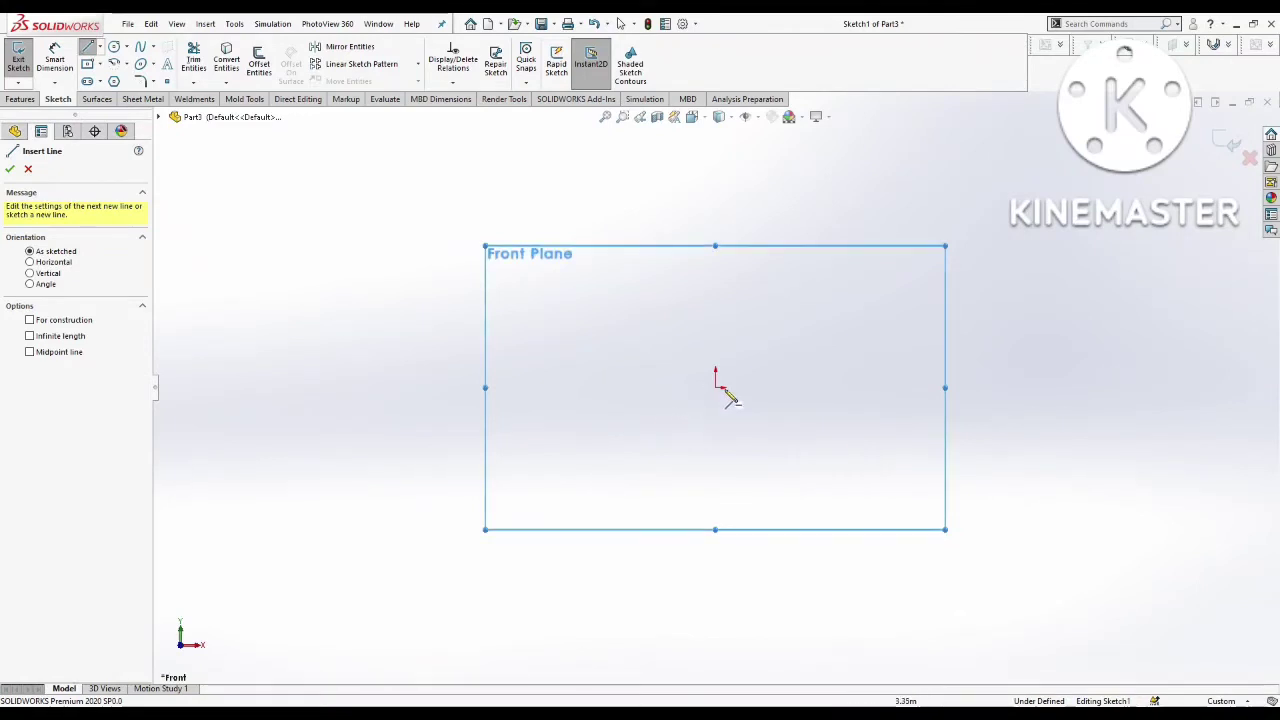
click(637, 387)
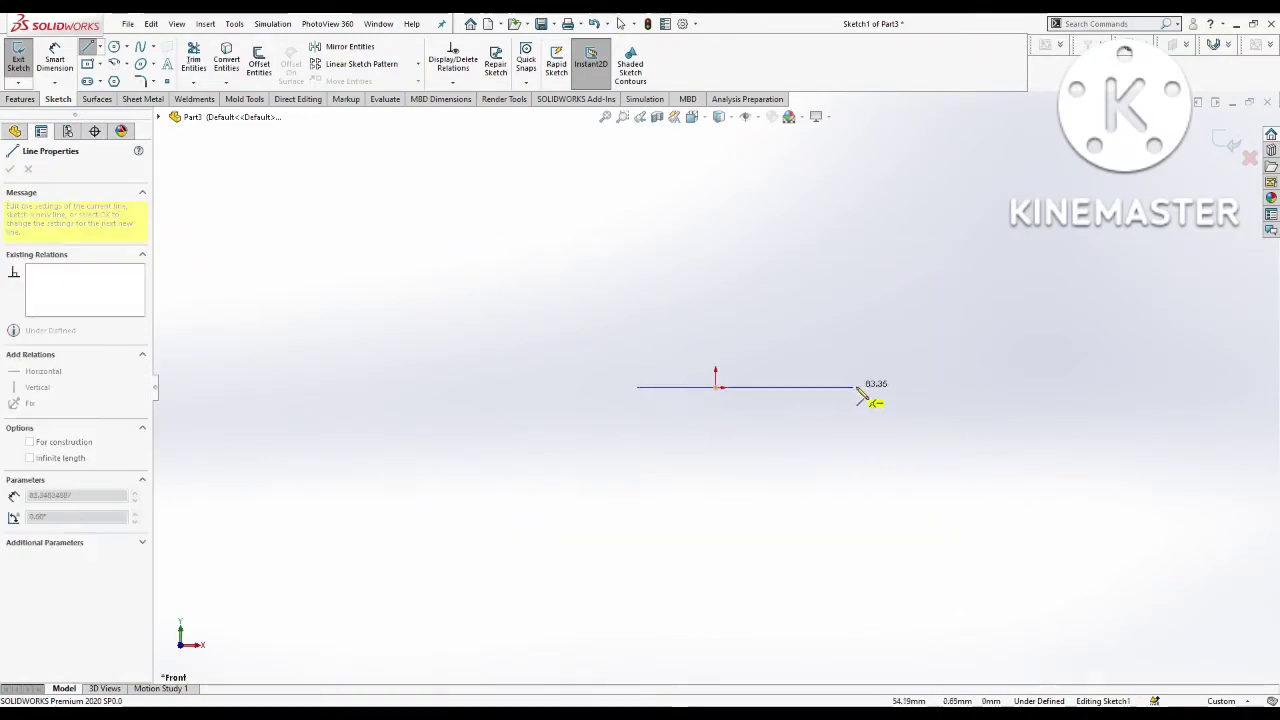
click(866, 388)
key(Escape)
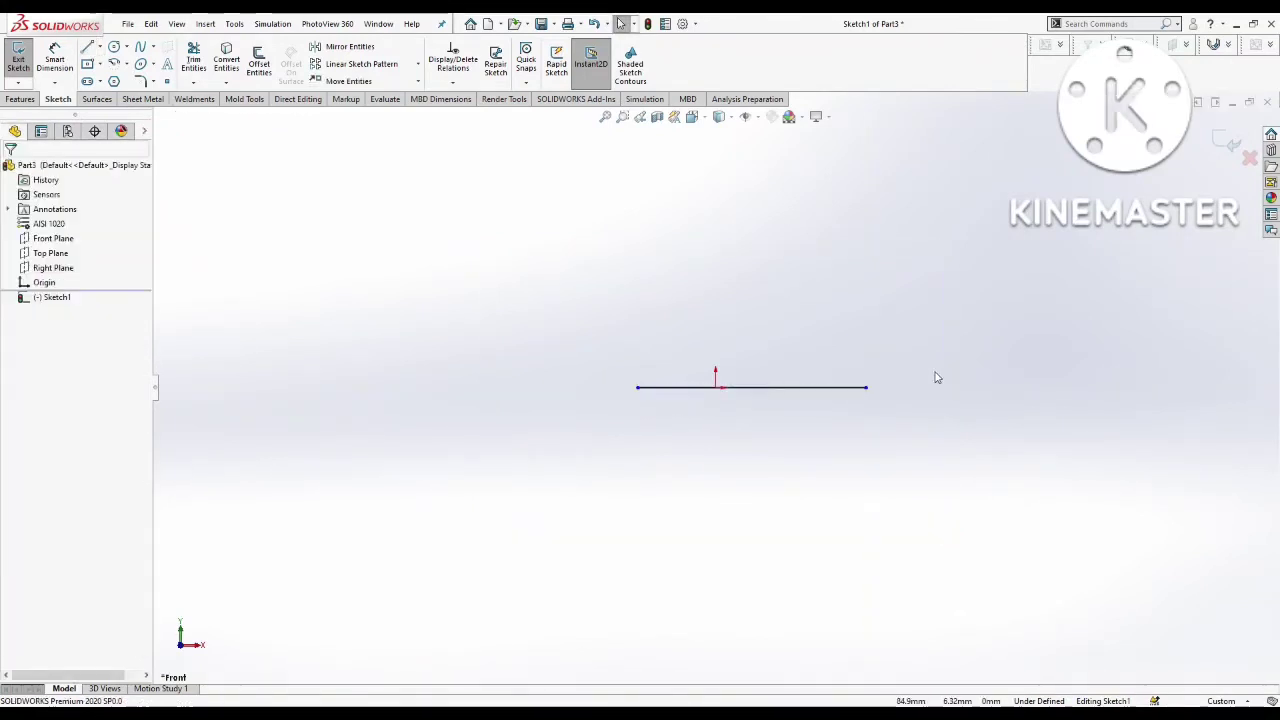
click(88, 50)
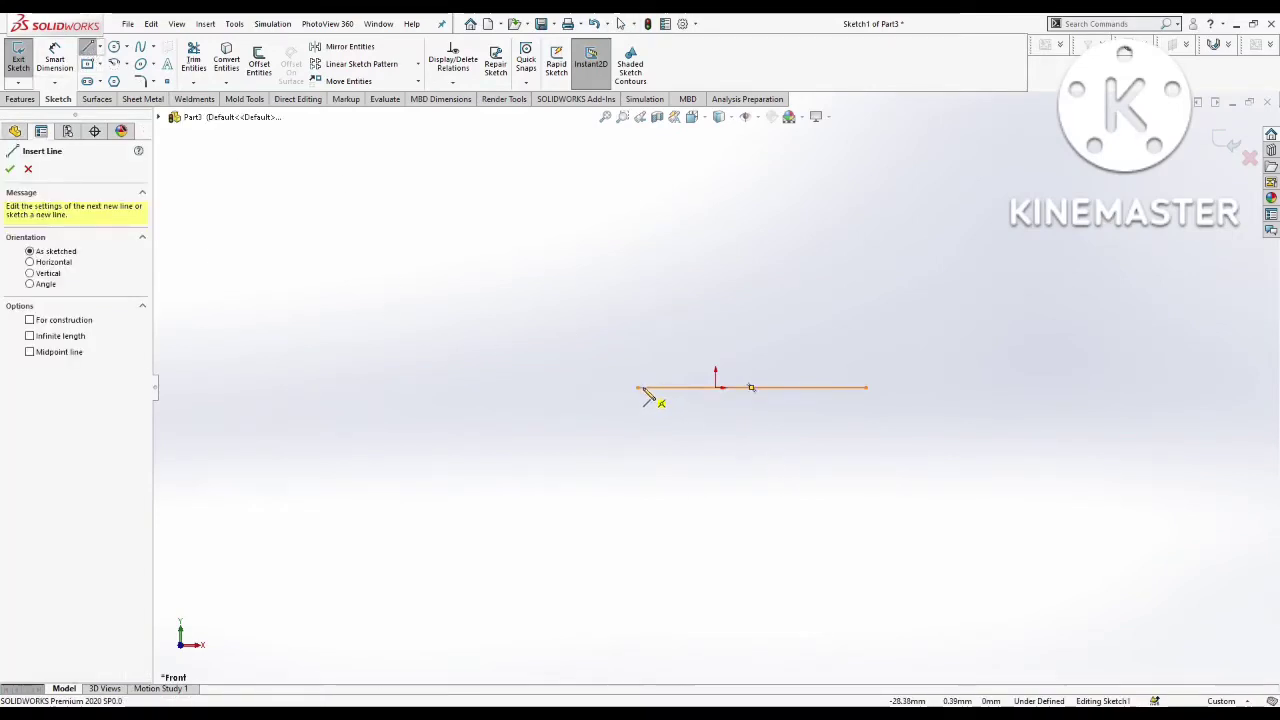
click(866, 389)
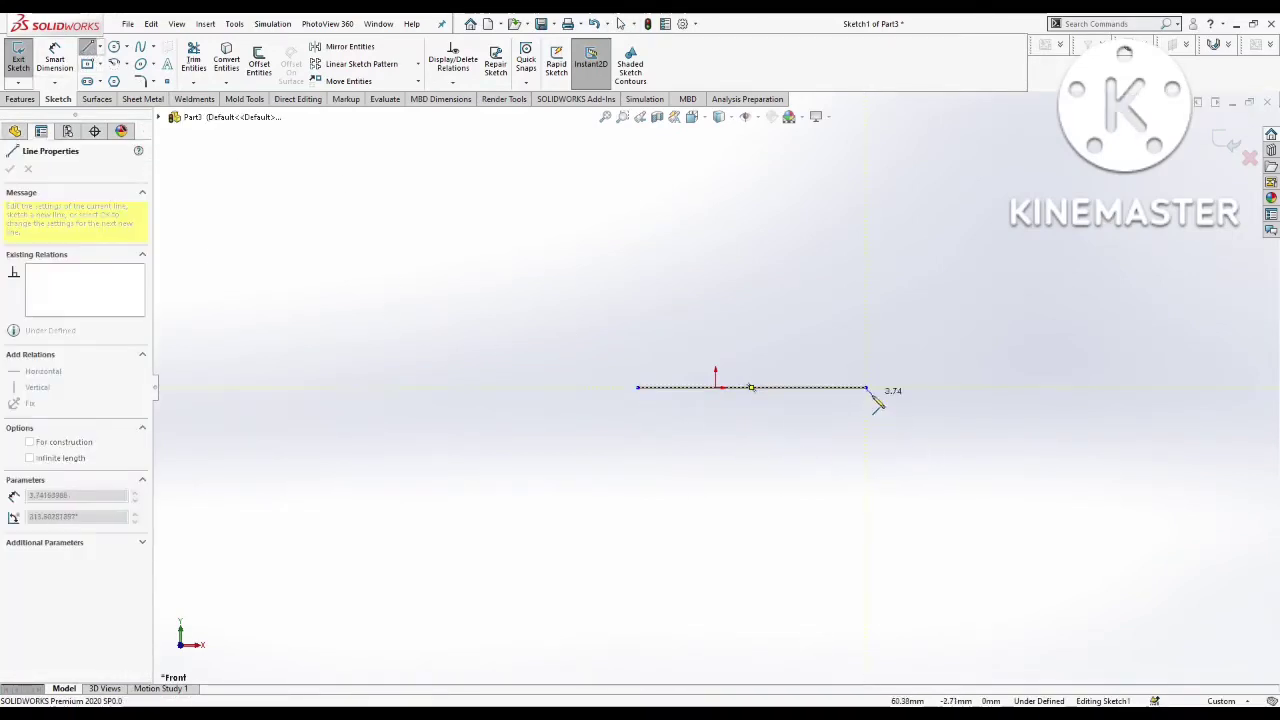
click(638, 388)
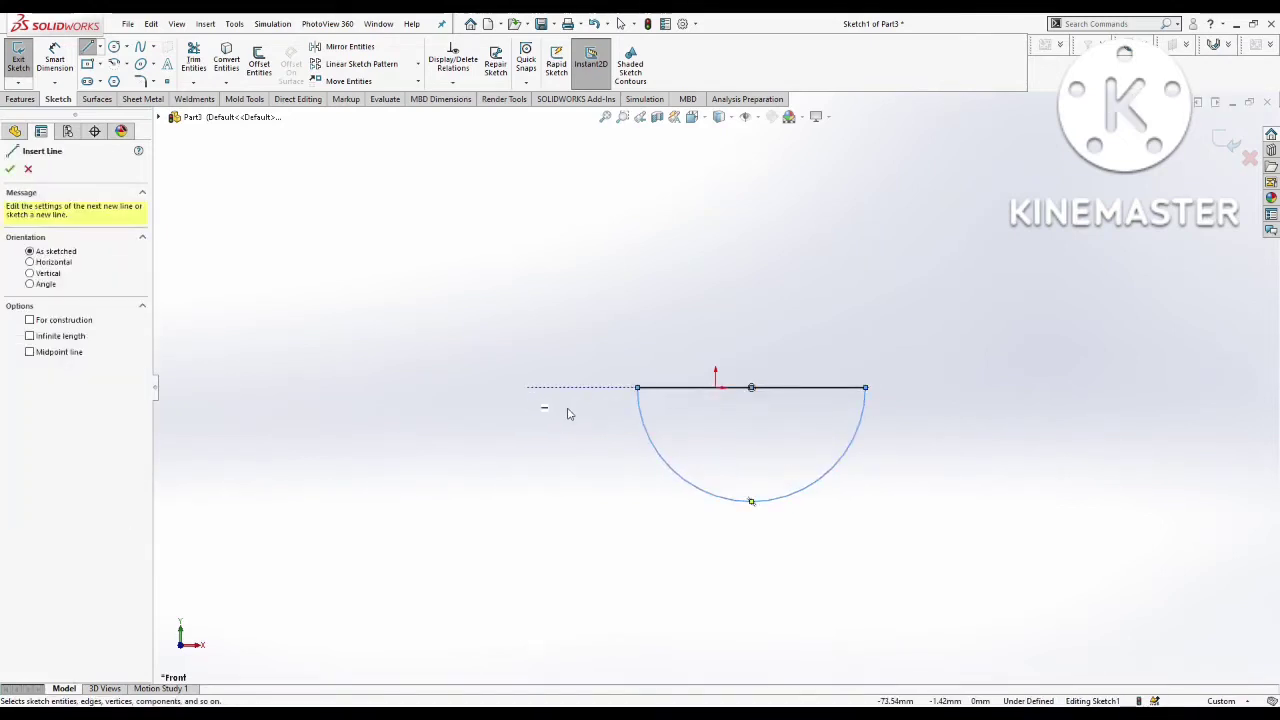
key(Escape)
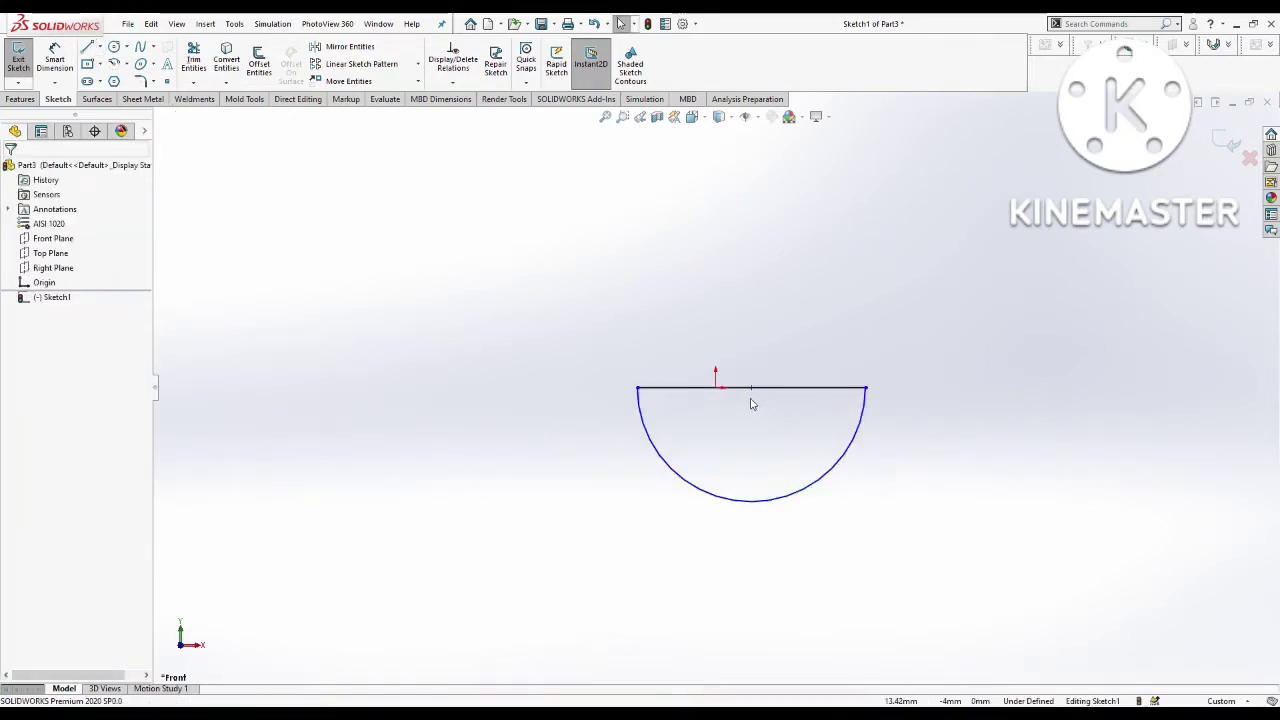
Step: Make the straight line's midpoint coincident with the origin
scroll(751, 398, down, 2)
click(735, 389)
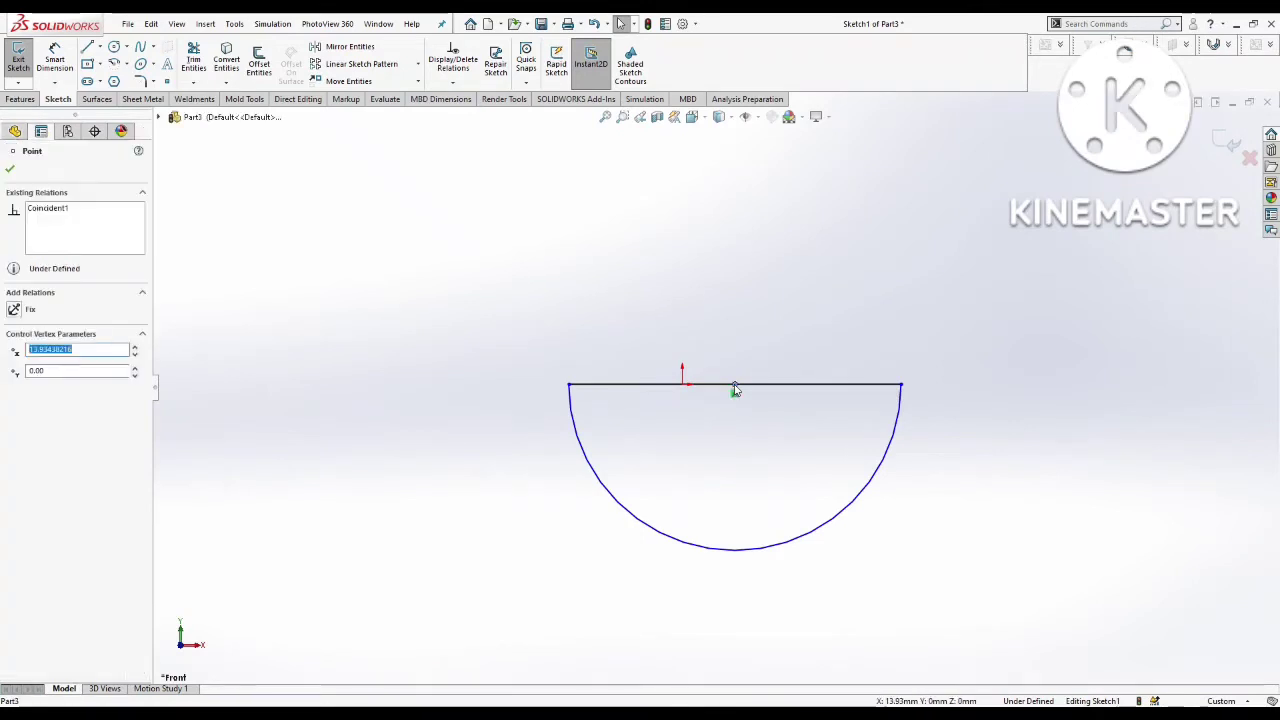
ctrl+click(683, 387)
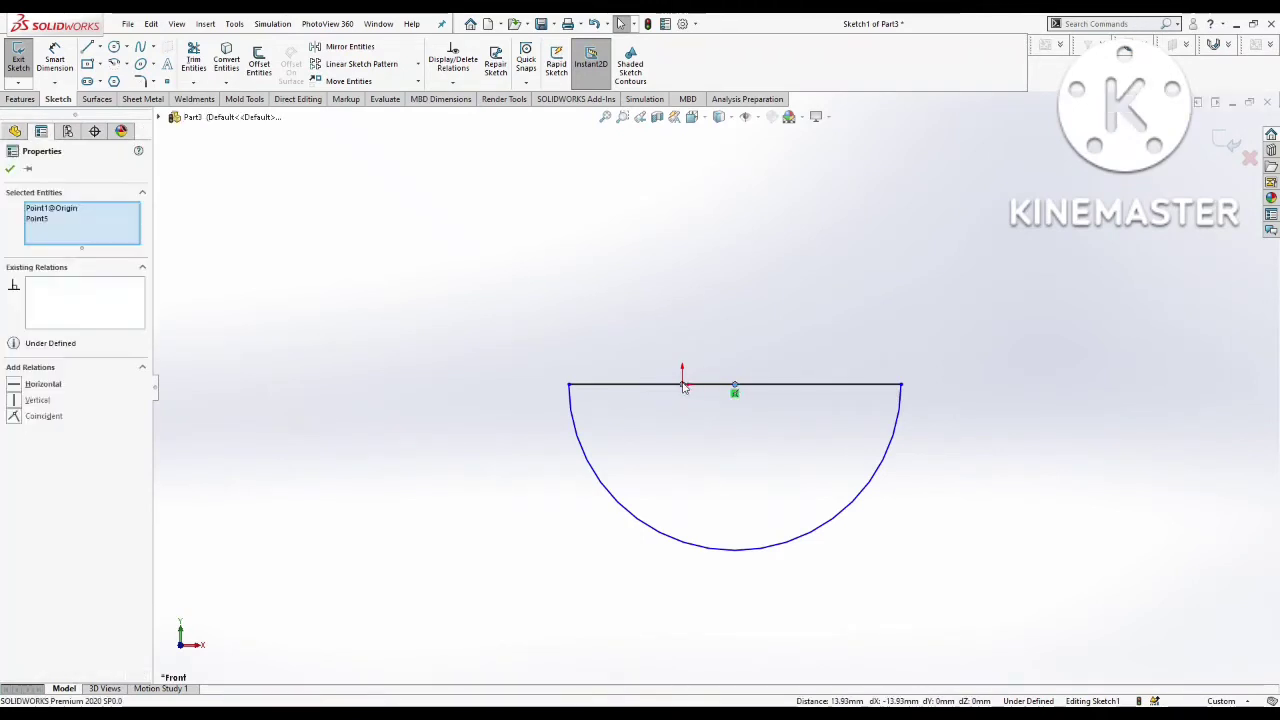
click(14, 416)
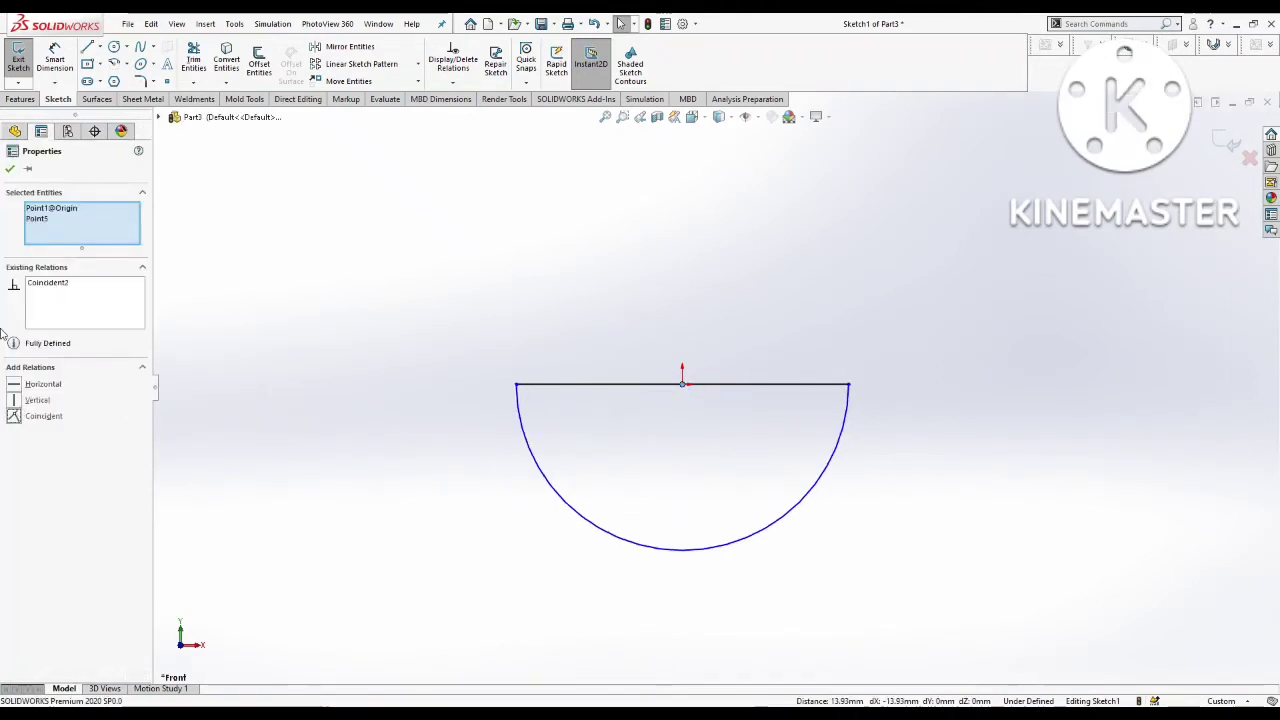
click(10, 169)
Step: Dimension the straight edge to 24 mm and fit the half-circle in view
click(55, 60)
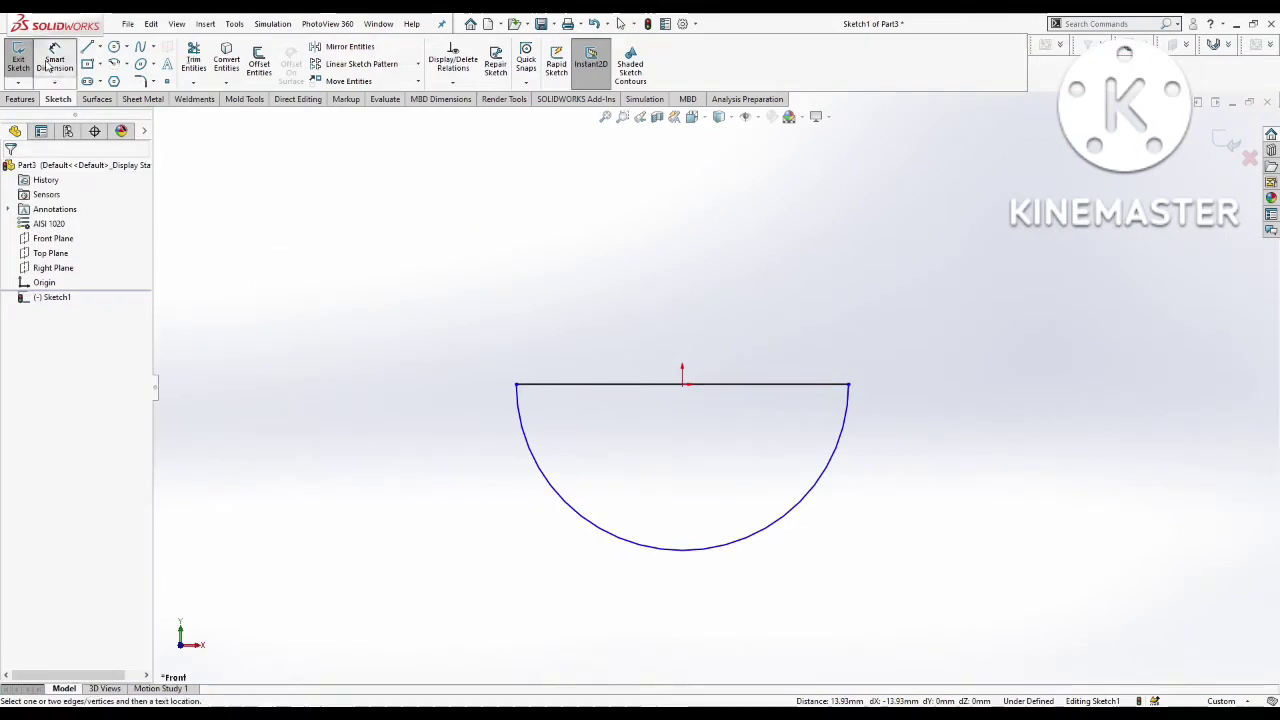
click(583, 388)
click(598, 316)
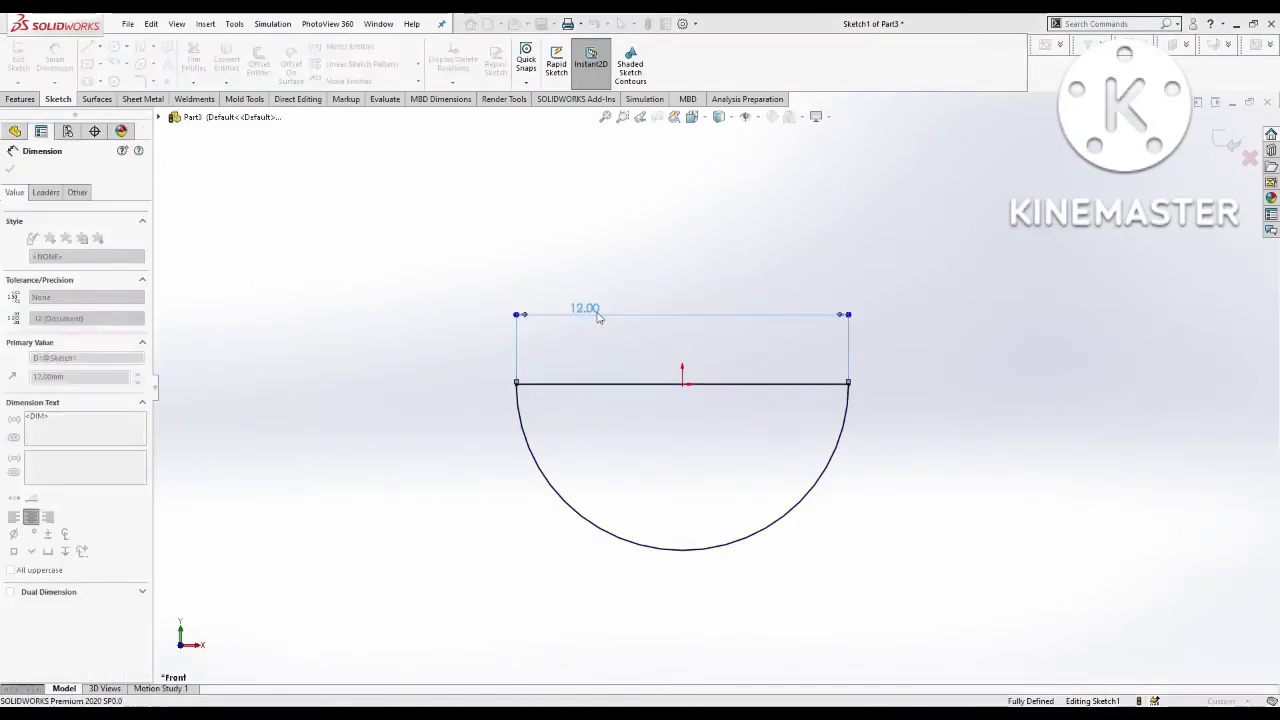
text(24)
key(Return)
key(Escape)
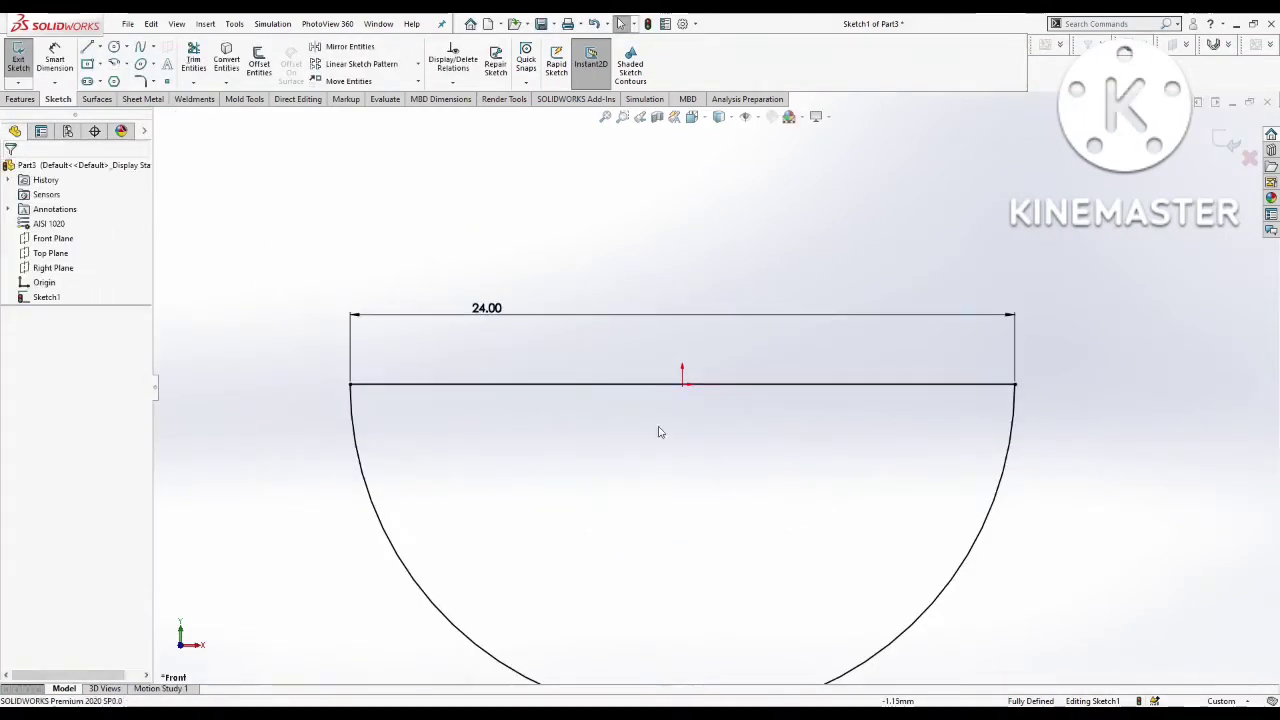
key(f)
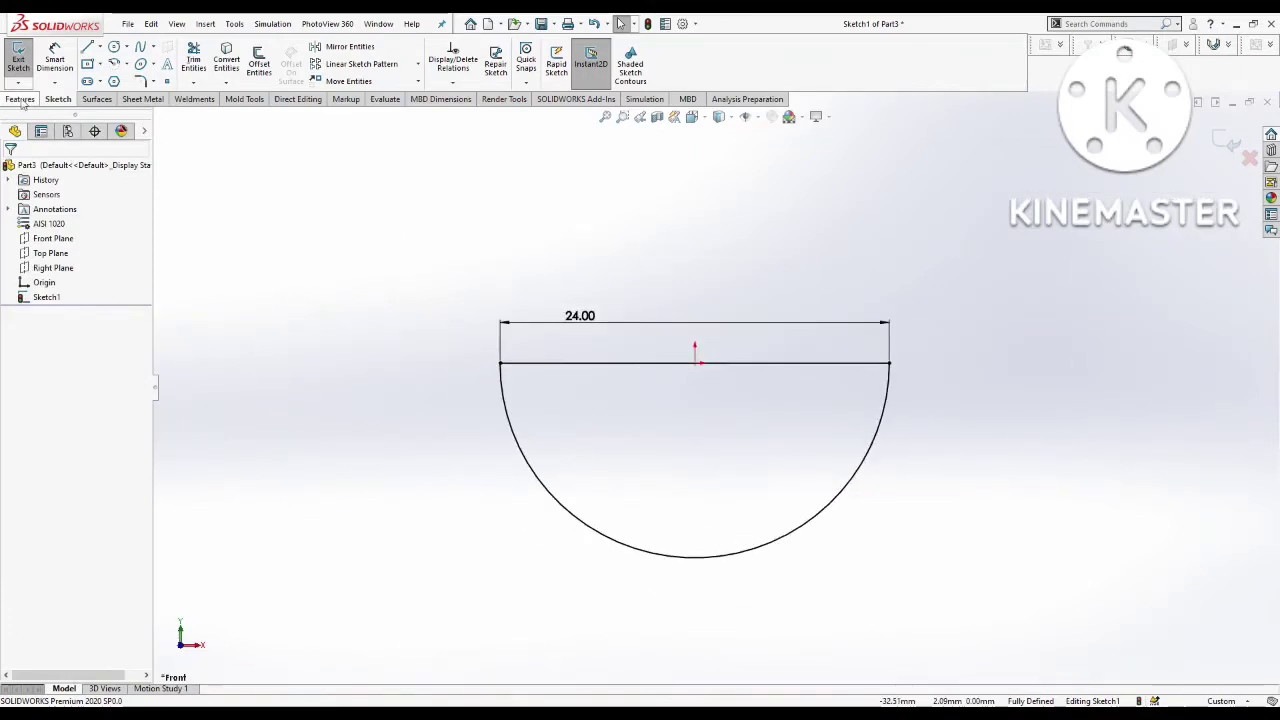
click(20, 99)
Step: Revolve the half-circle 360° about its straight edge into a 24 mm solid ball, then orbit to inspect
click(63, 60)
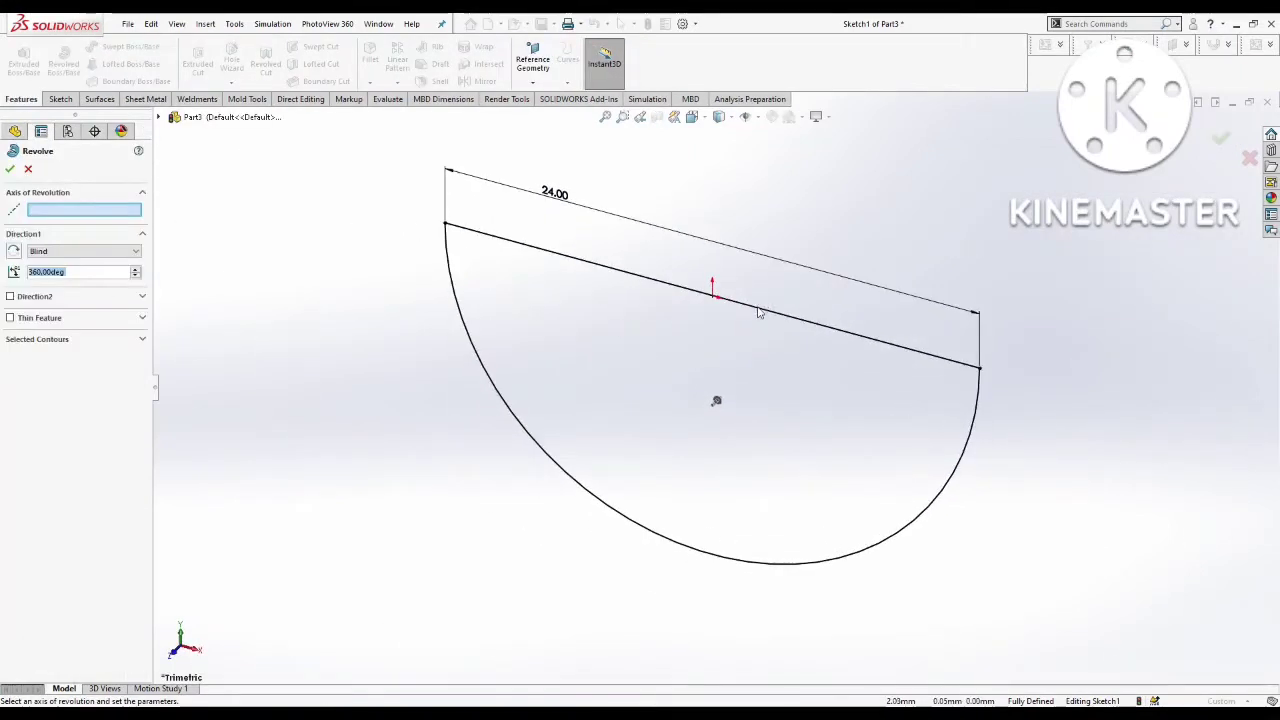
click(768, 310)
click(9, 171)
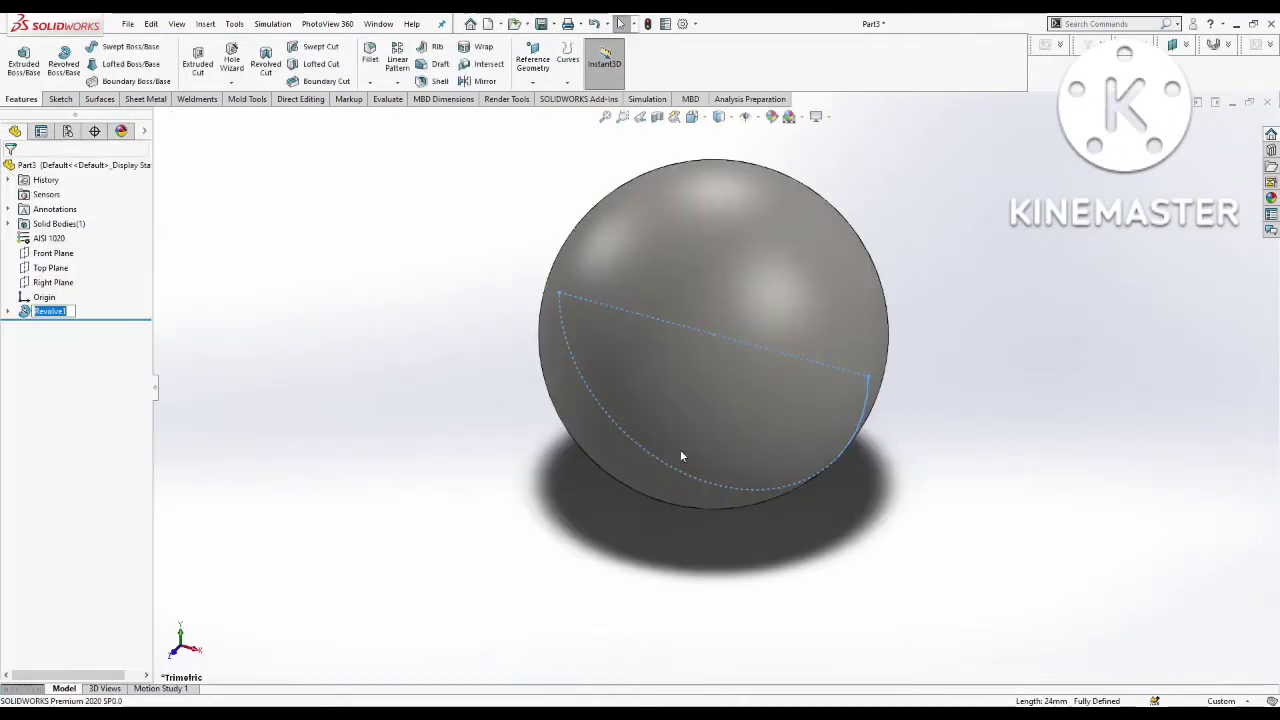
scroll(803, 526, up, 2)
scroll(834, 526, down, 1)
scroll(820, 515, up, 2)
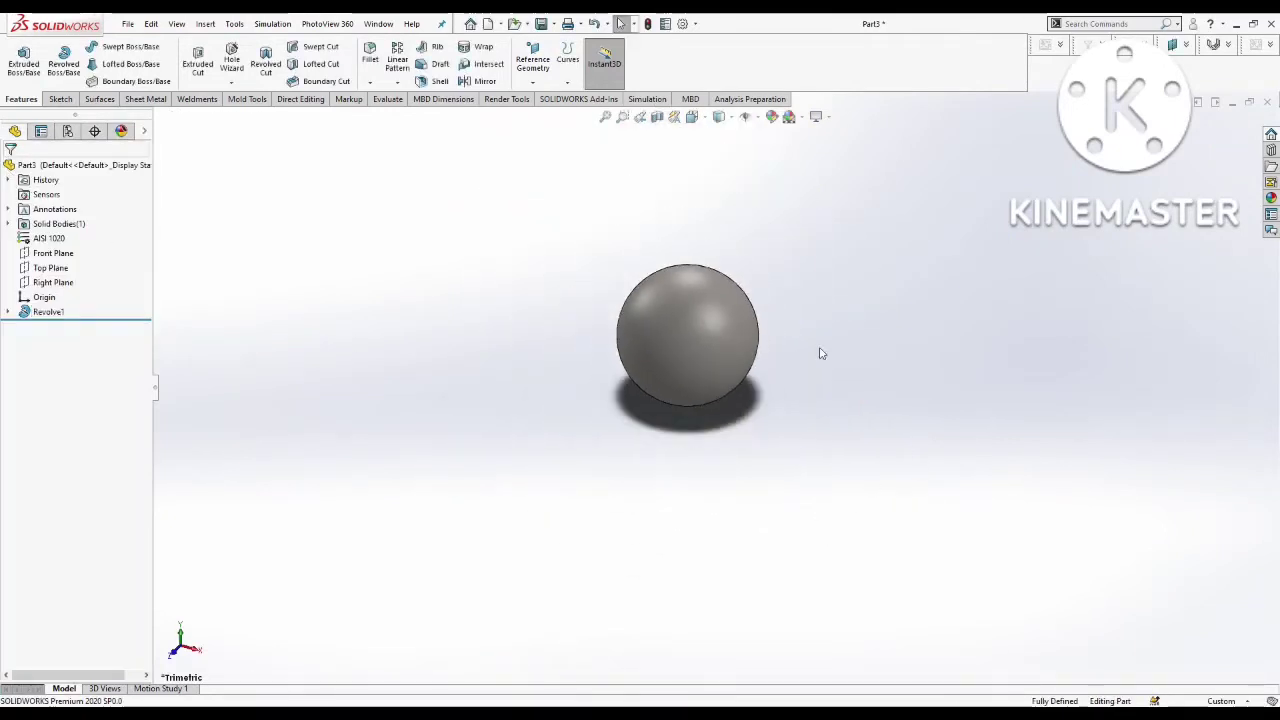
middle_drag(820, 353, 766, 314)
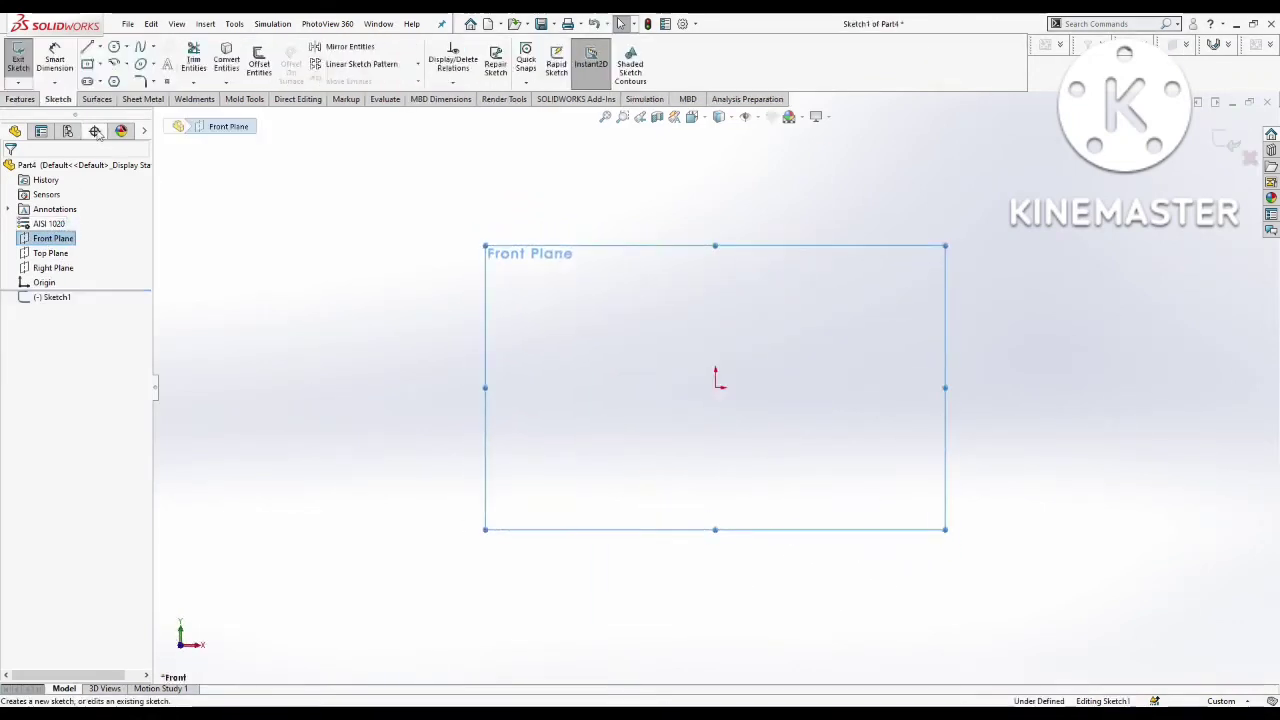
Step: Sketch two concentric circles centred on the origin on the Front Plane
click(115, 48)
click(716, 387)
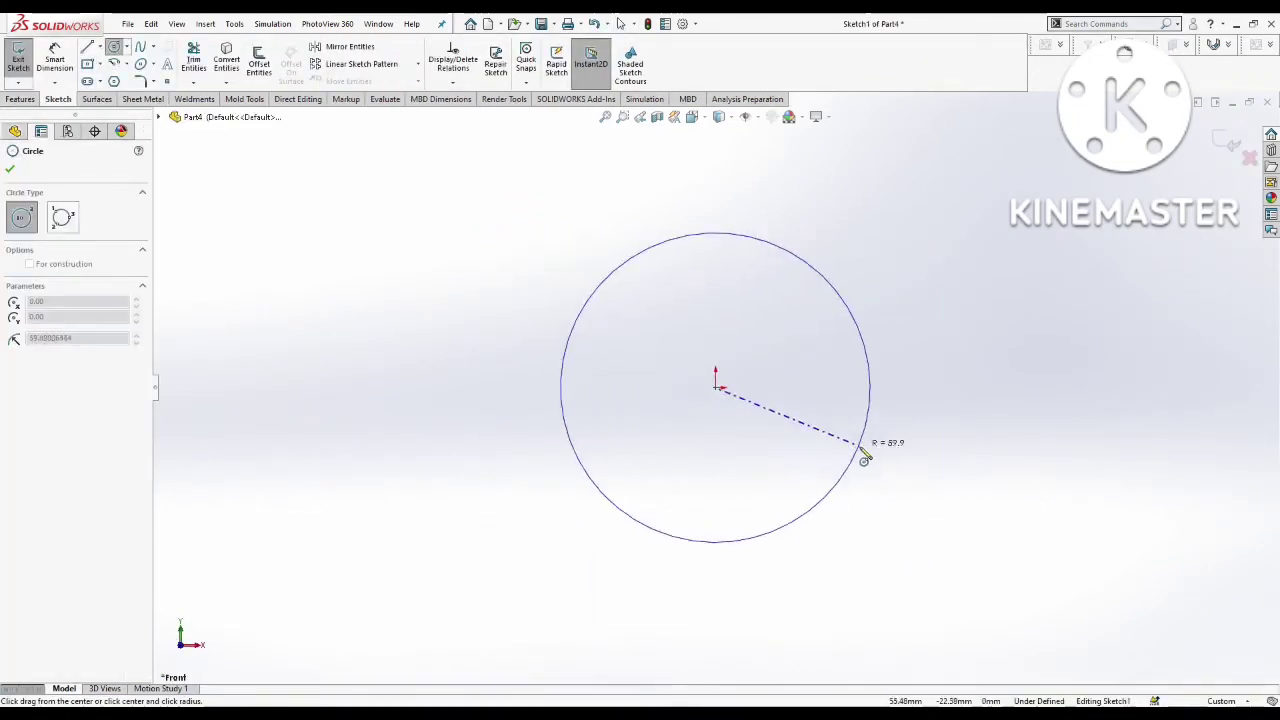
click(845, 440)
click(620, 23)
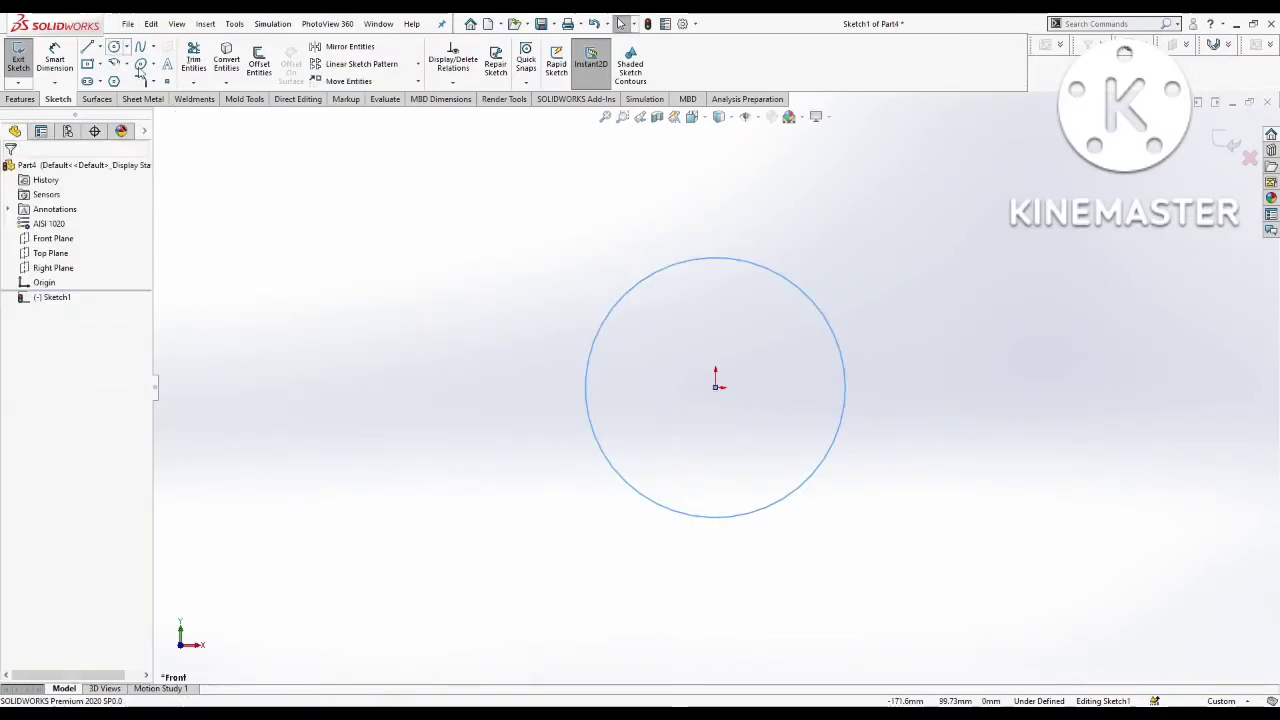
click(718, 391)
click(674, 403)
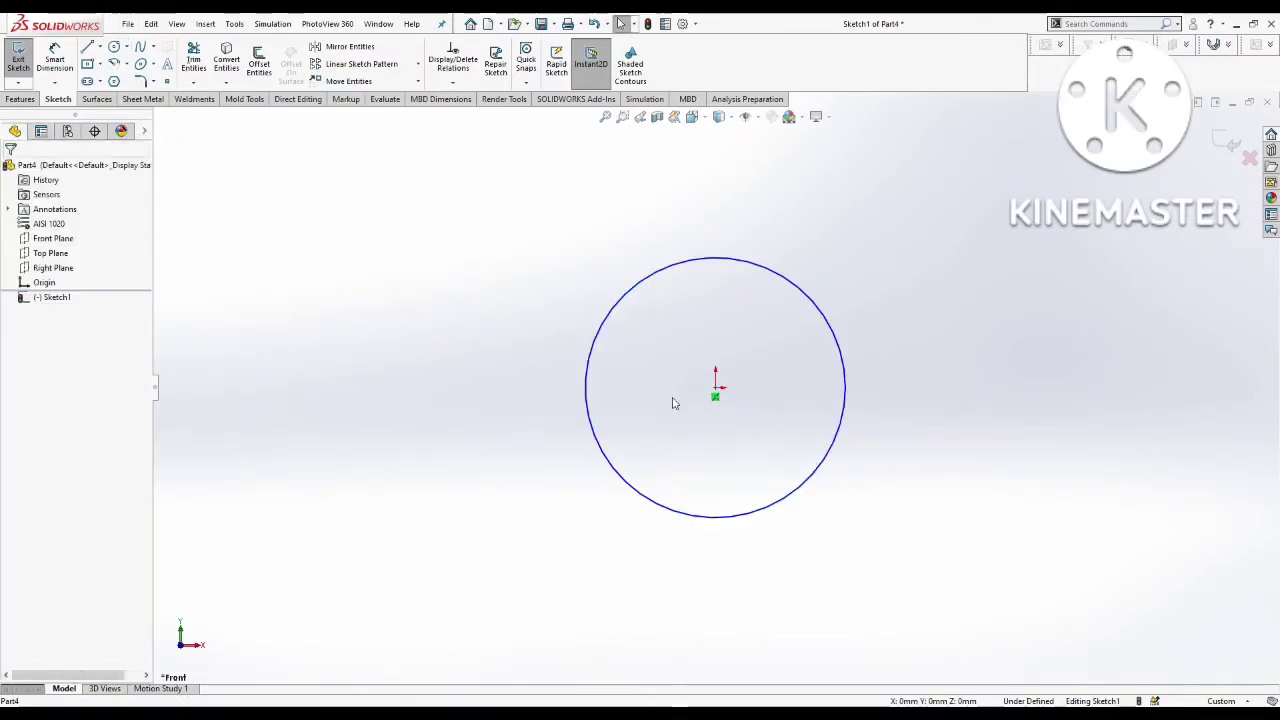
click(115, 48)
click(716, 387)
click(908, 495)
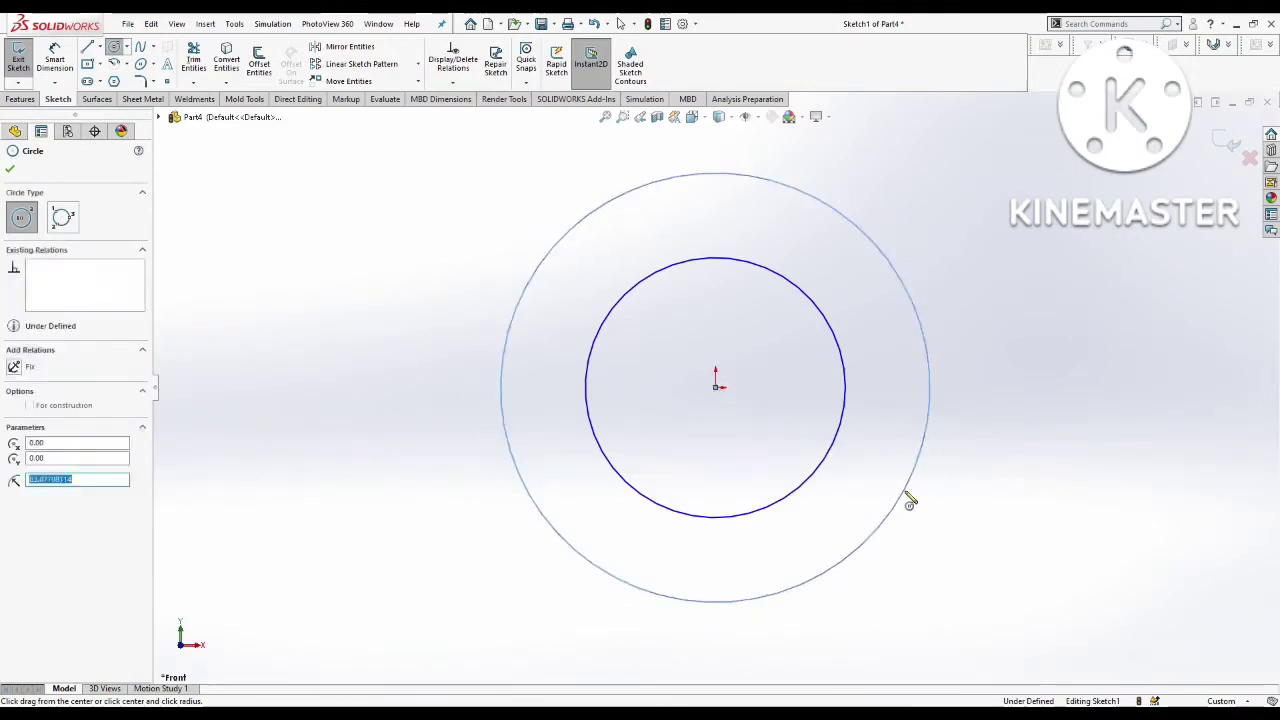
click(10, 170)
Step: Dimension the outer circle to Ø94 and the inner circle to Ø86
click(55, 60)
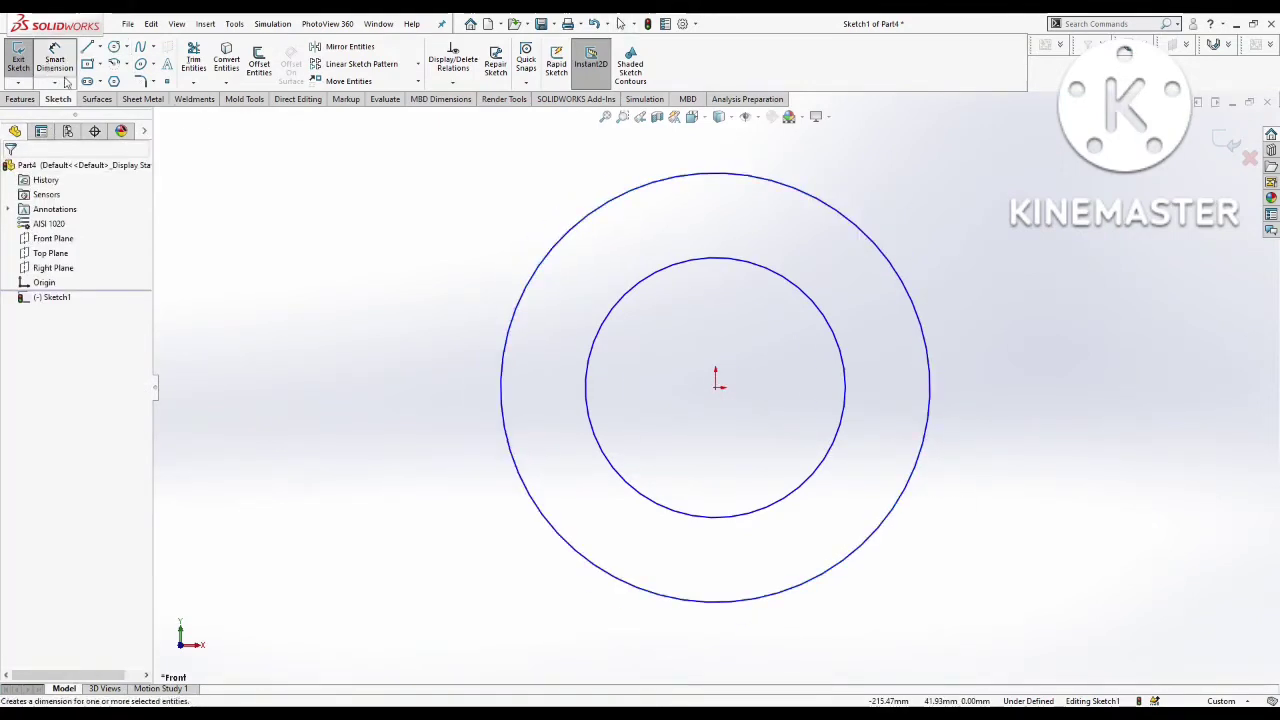
click(908, 293)
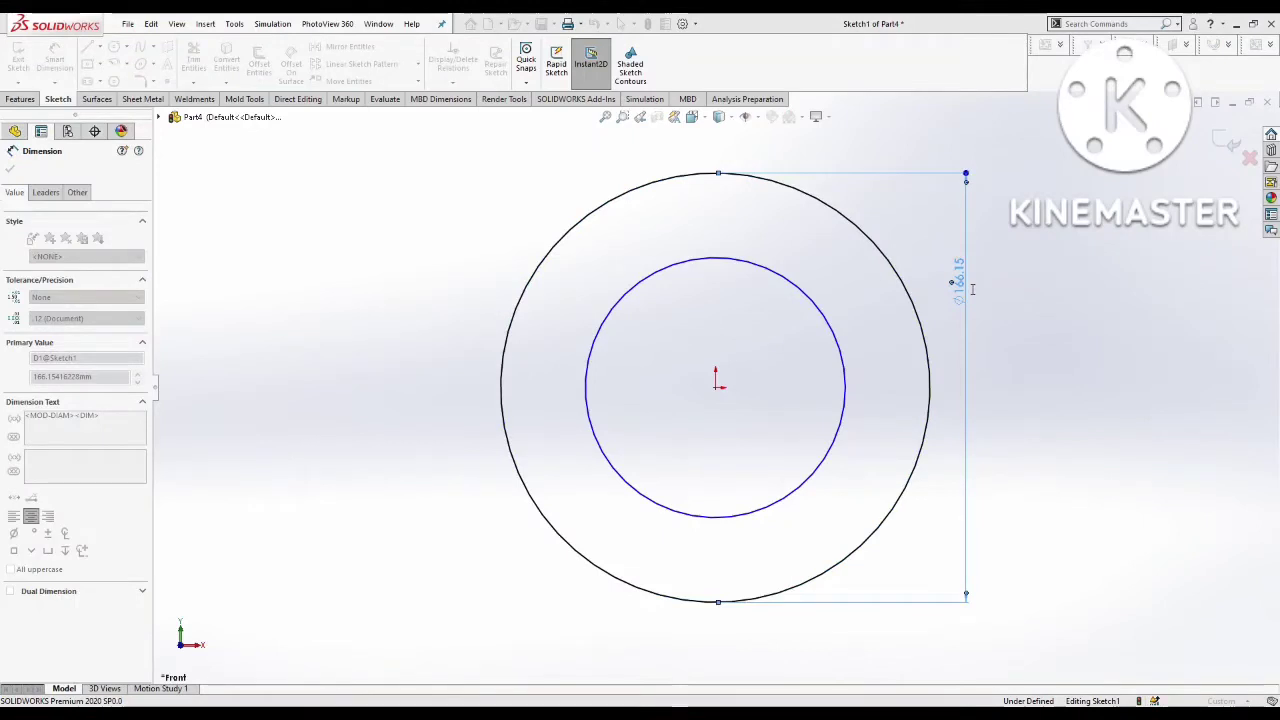
click(958, 283)
text(94.00mm)
key(Return)
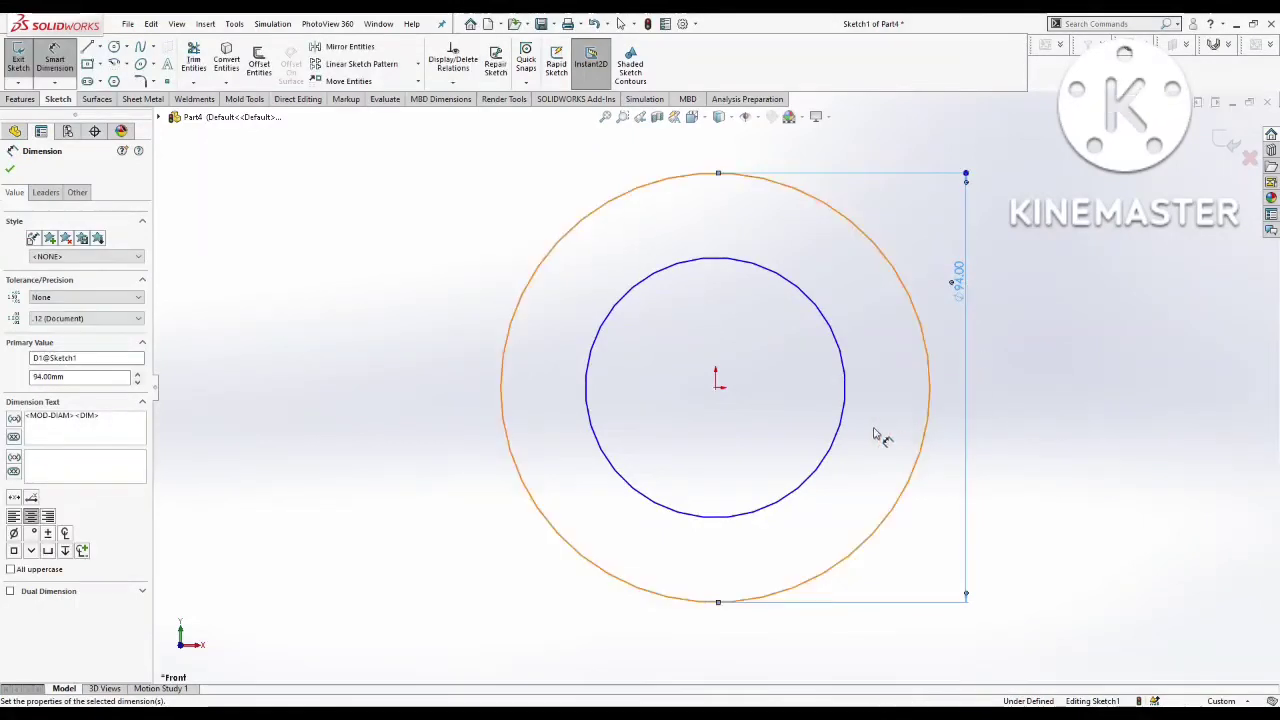
click(842, 420)
click(1035, 425)
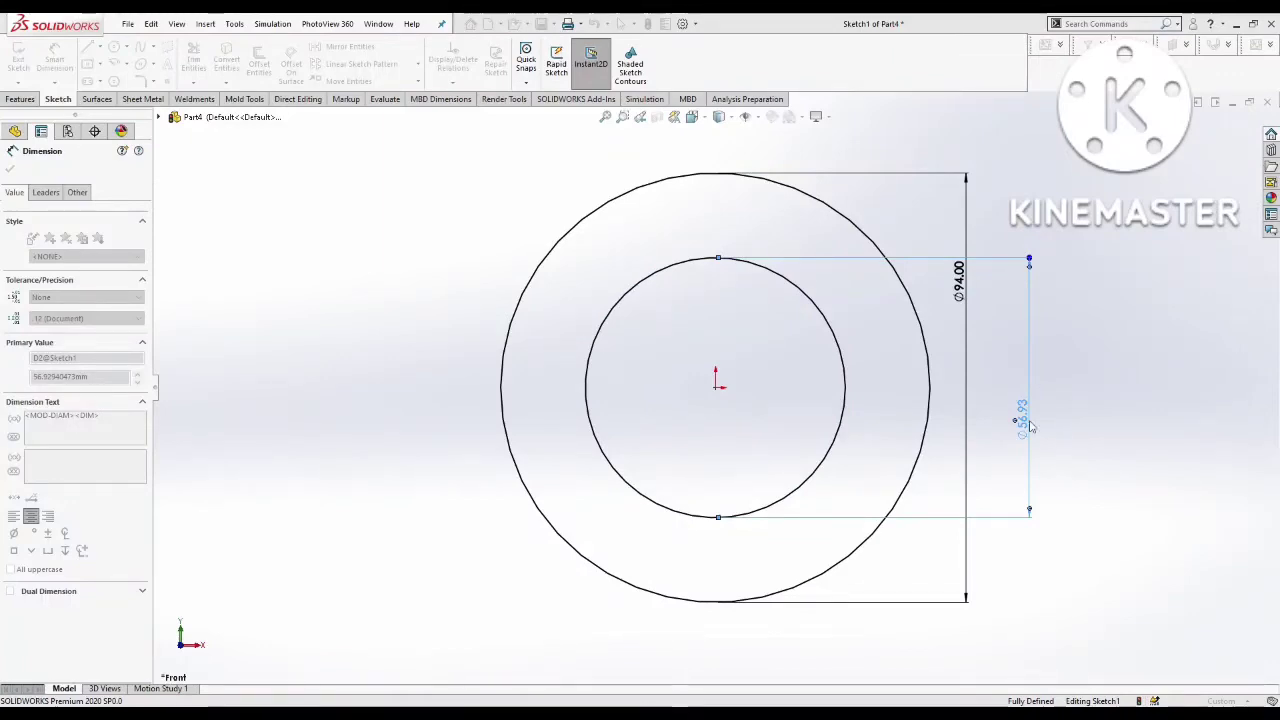
text(86)
key(Return)
click(11, 168)
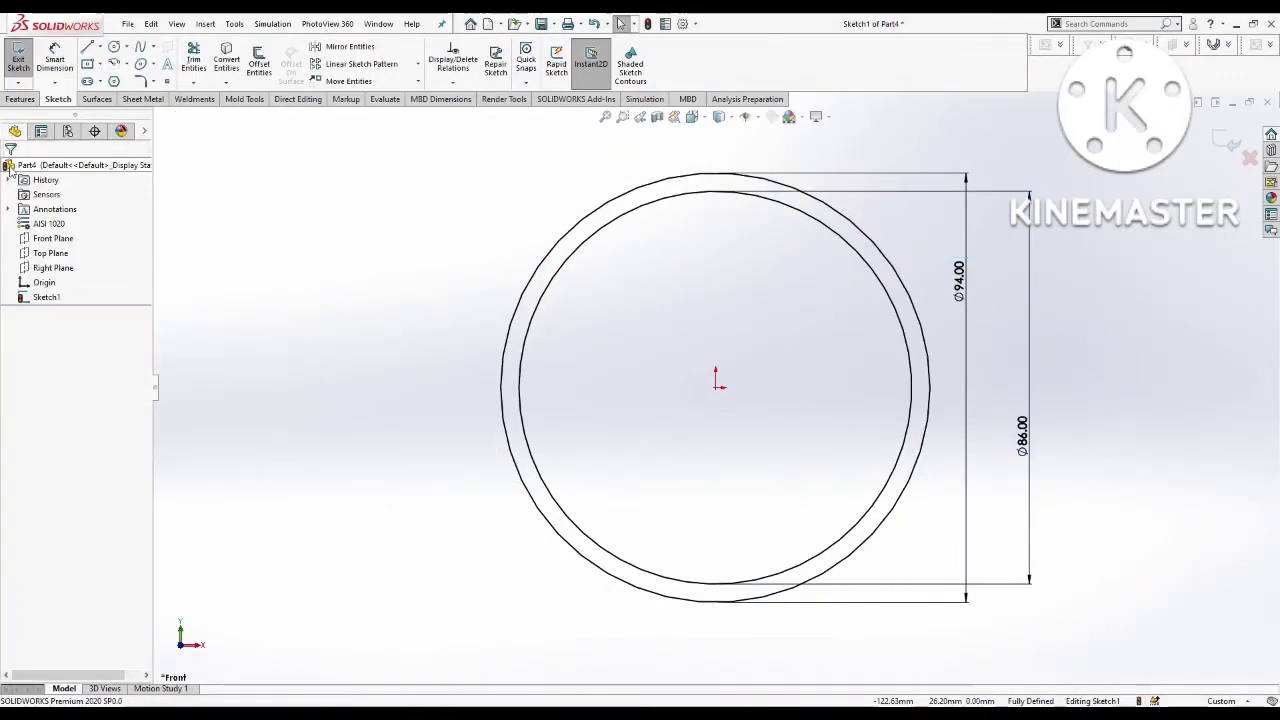
Step: Extrude the ring 16 mm with a Mid Plane end condition, then view its front face
click(20, 99)
click(23, 62)
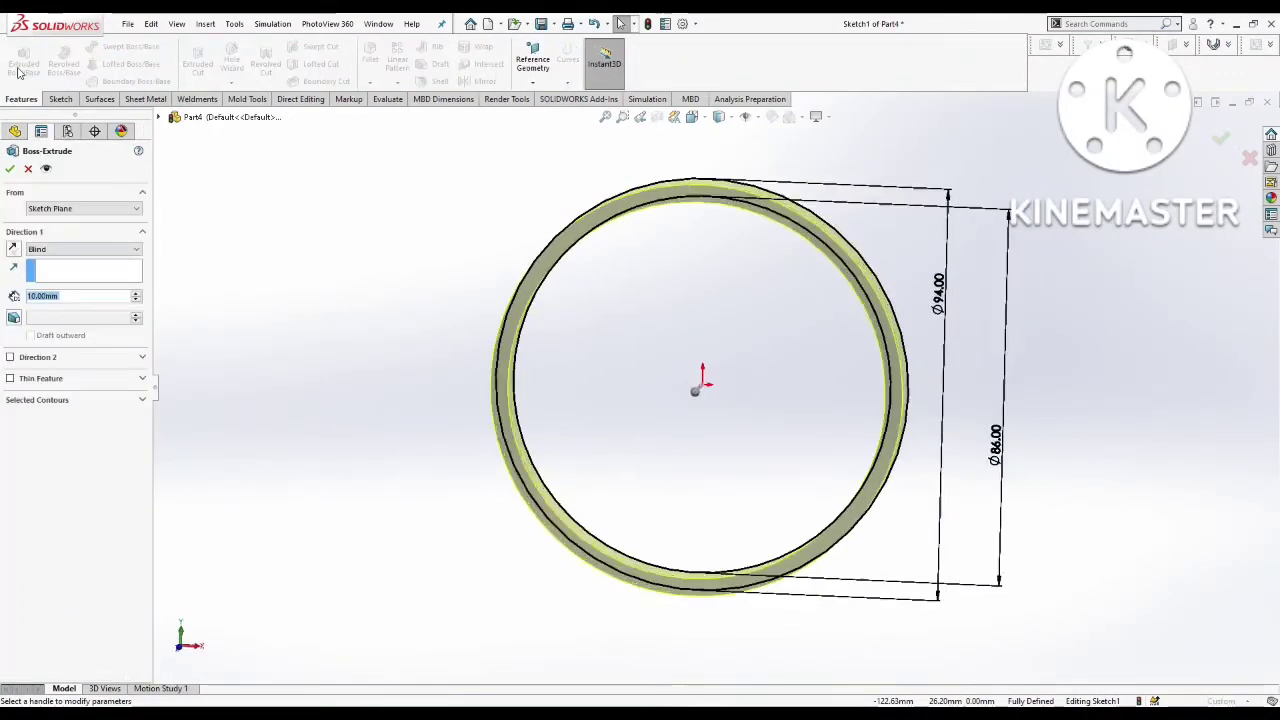
click(83, 251)
click(92, 298)
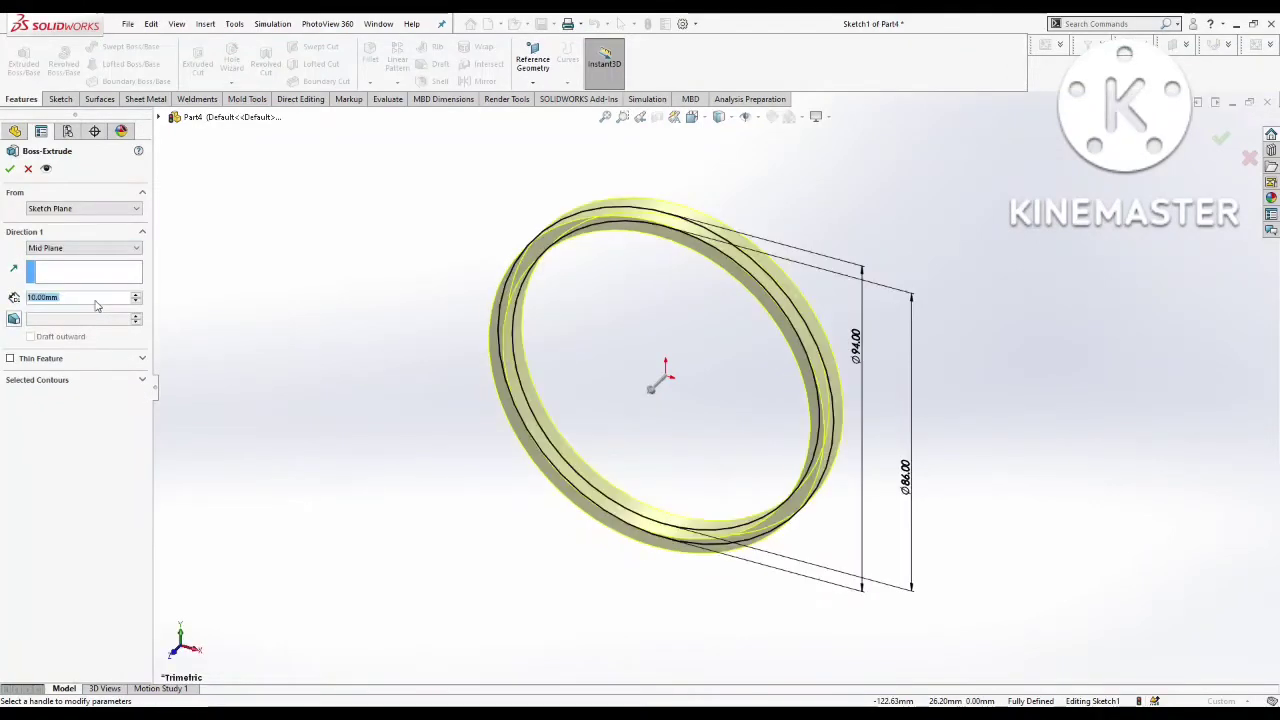
text(16)
key(Return)
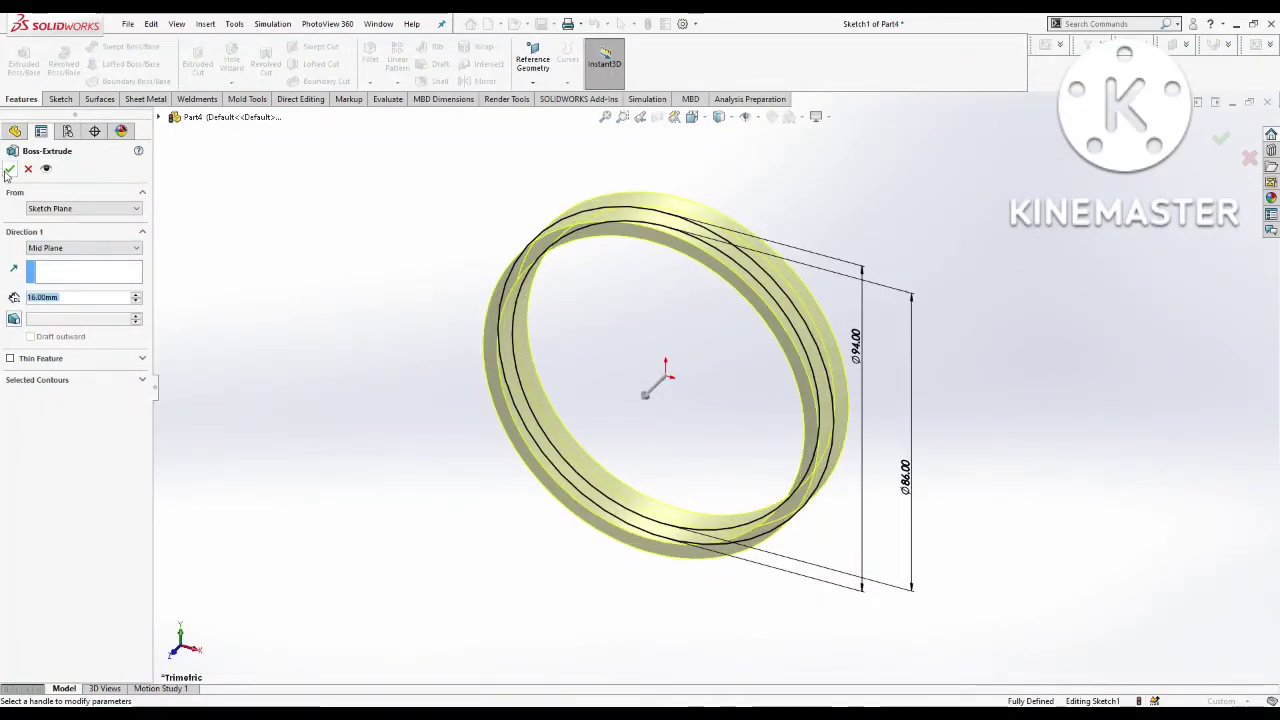
click(10, 168)
click(600, 510)
key(ctrl+8)
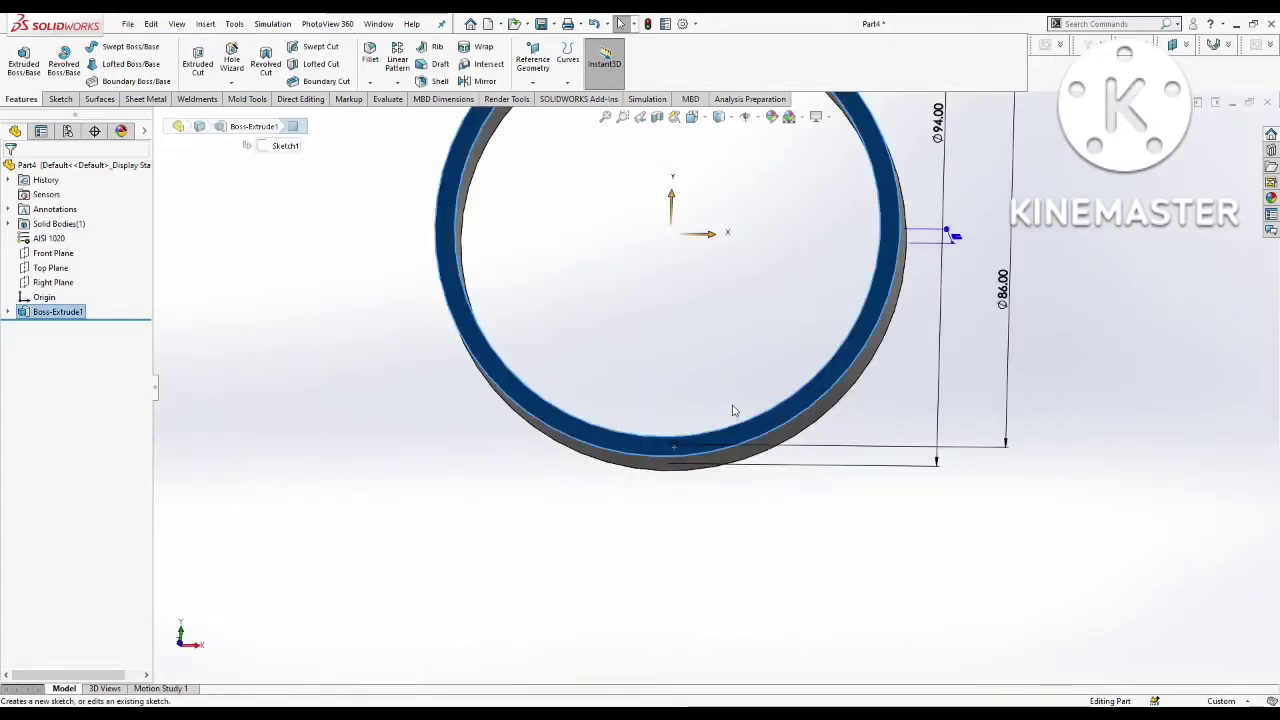
Step: On the ring face, sketch a vertical centreline and a line-and-arc half-circle profile at the top
click(729, 410)
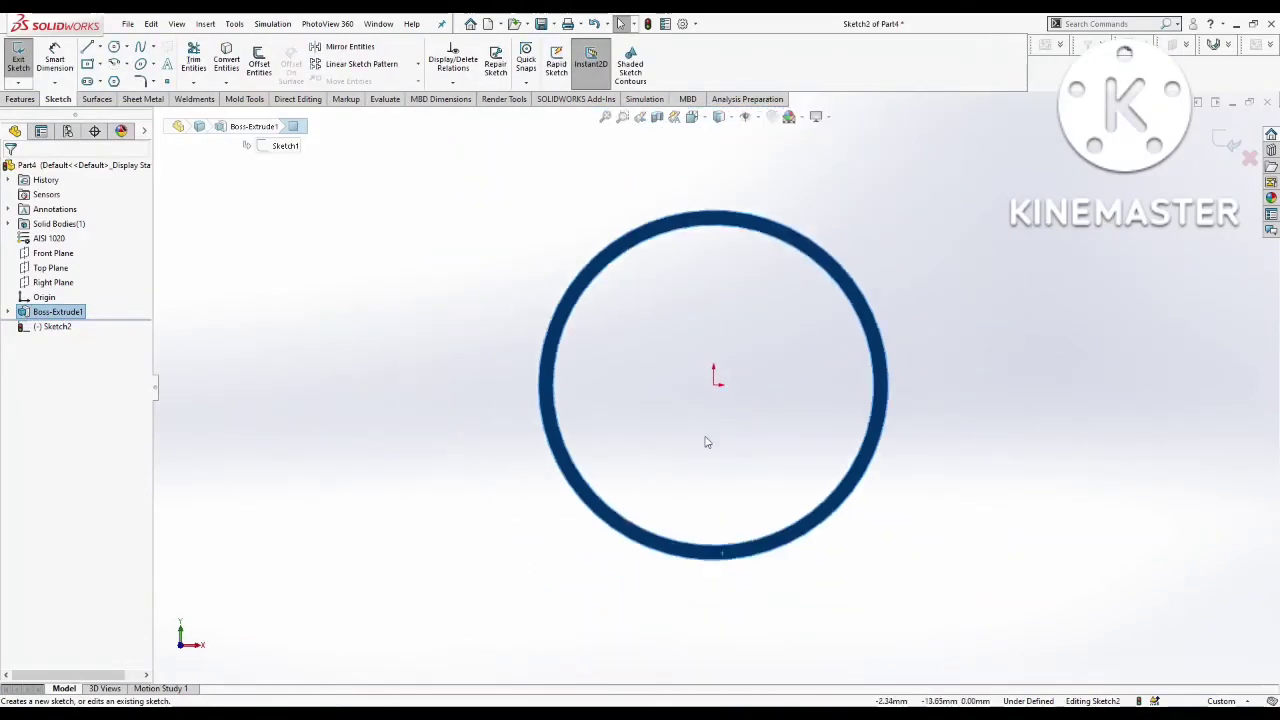
click(88, 47)
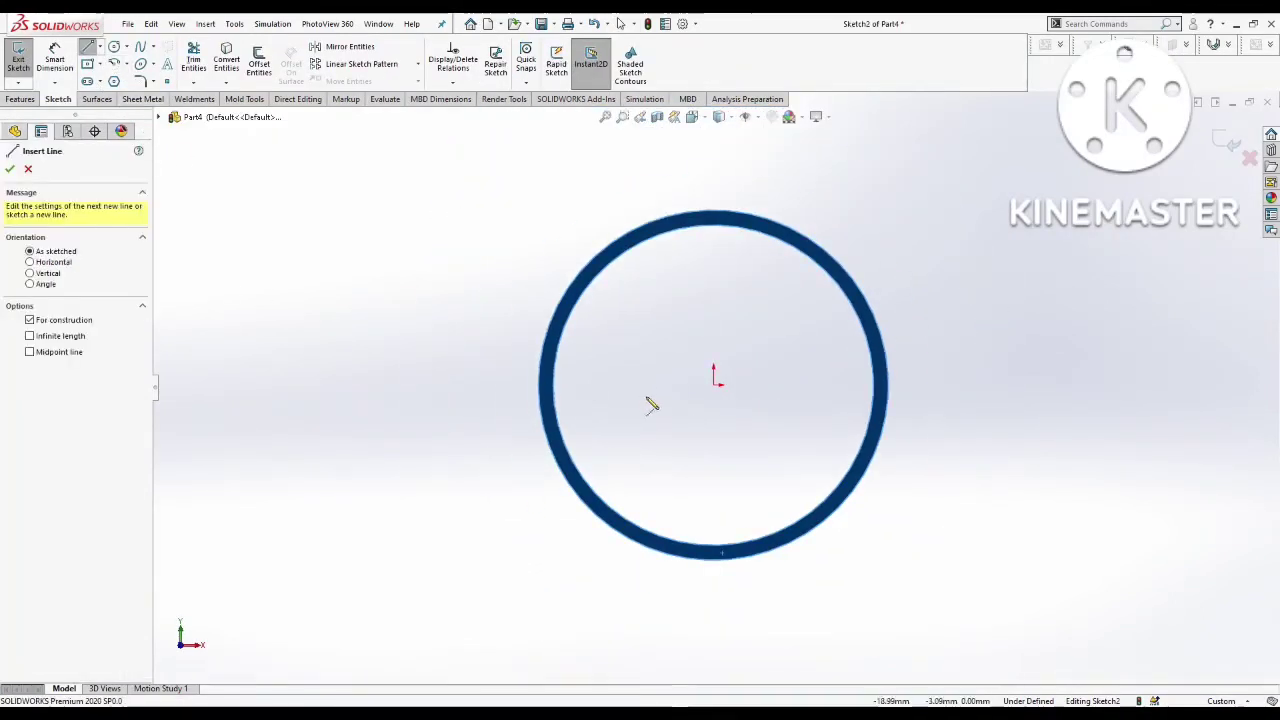
click(714, 385)
click(713, 181)
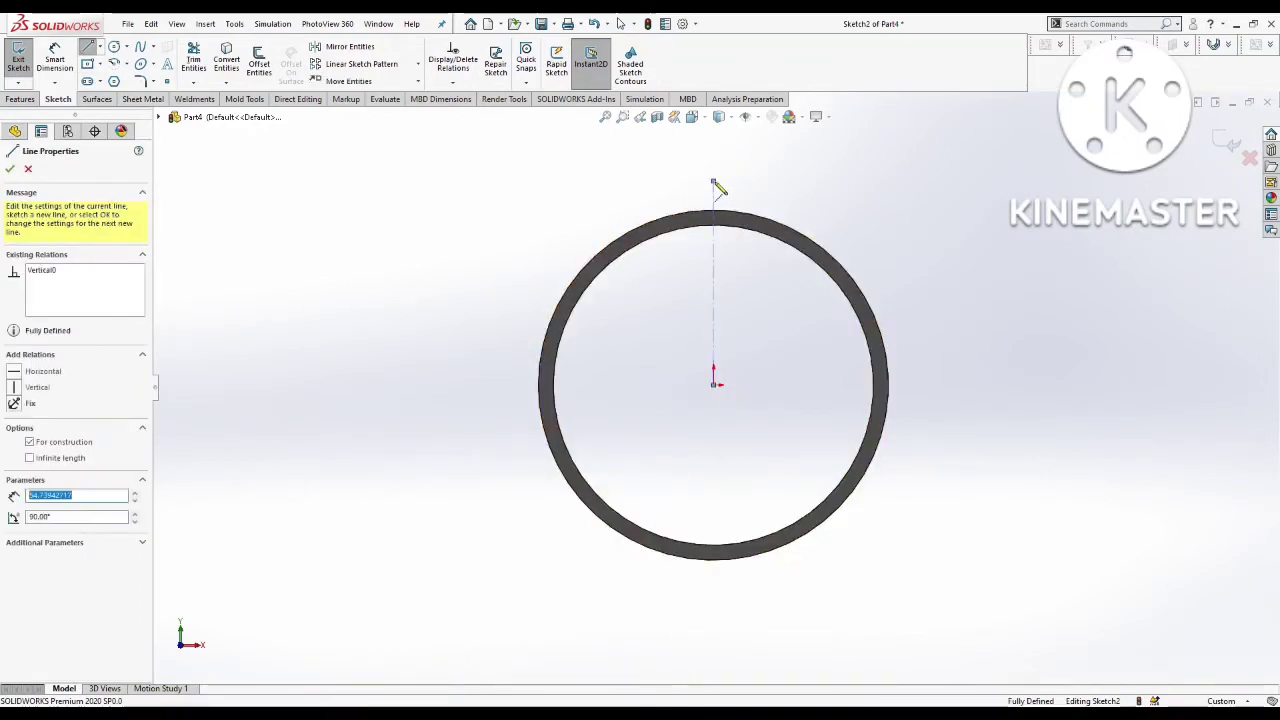
key(Escape)
key(Escape)
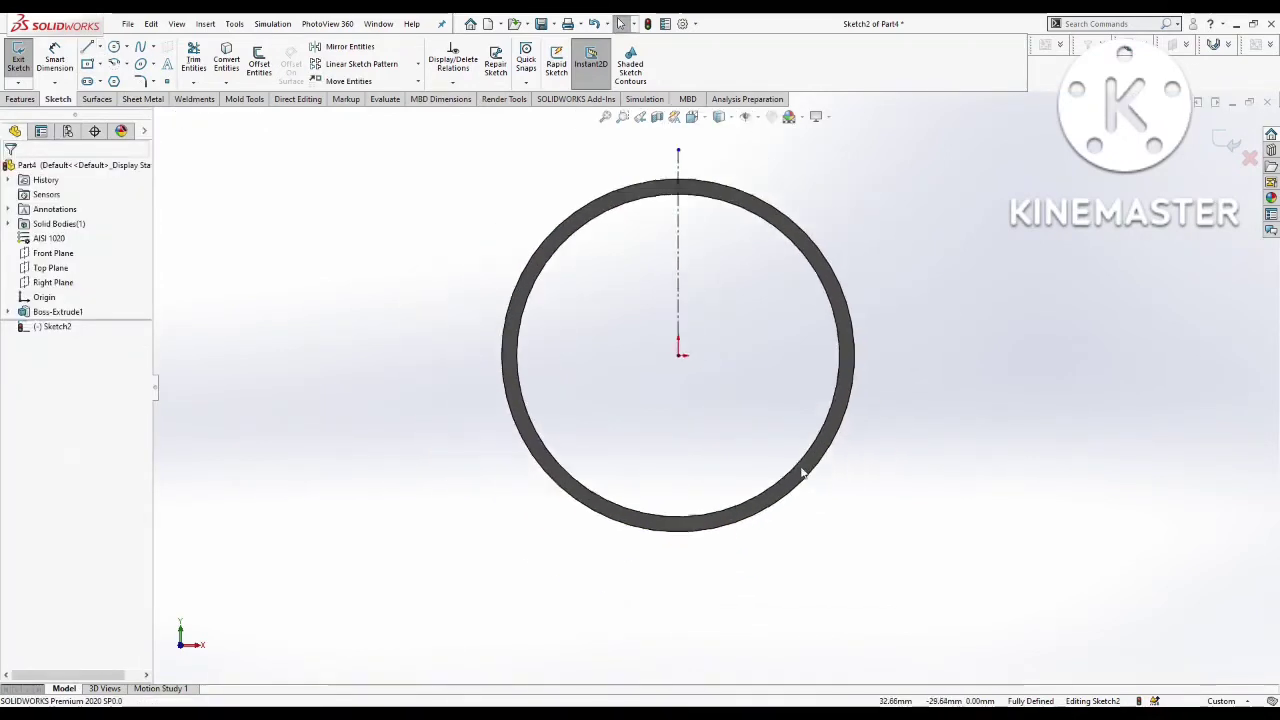
click(88, 48)
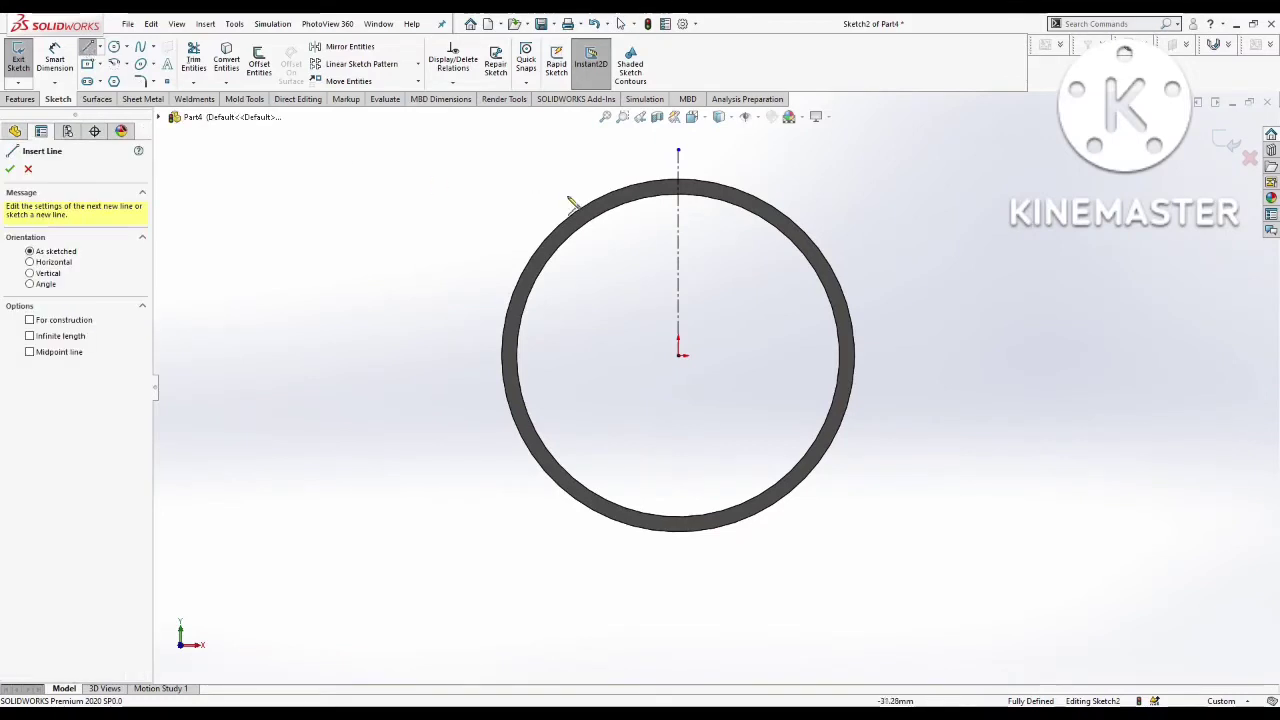
click(678, 155)
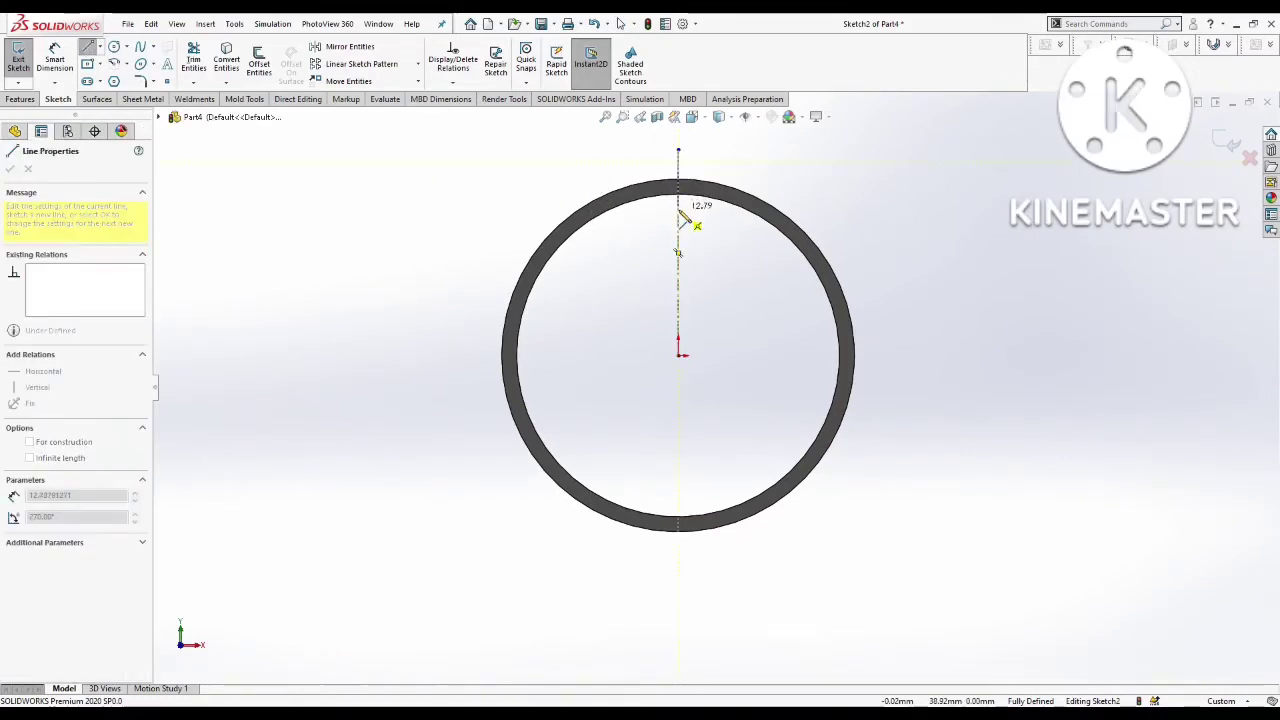
click(679, 216)
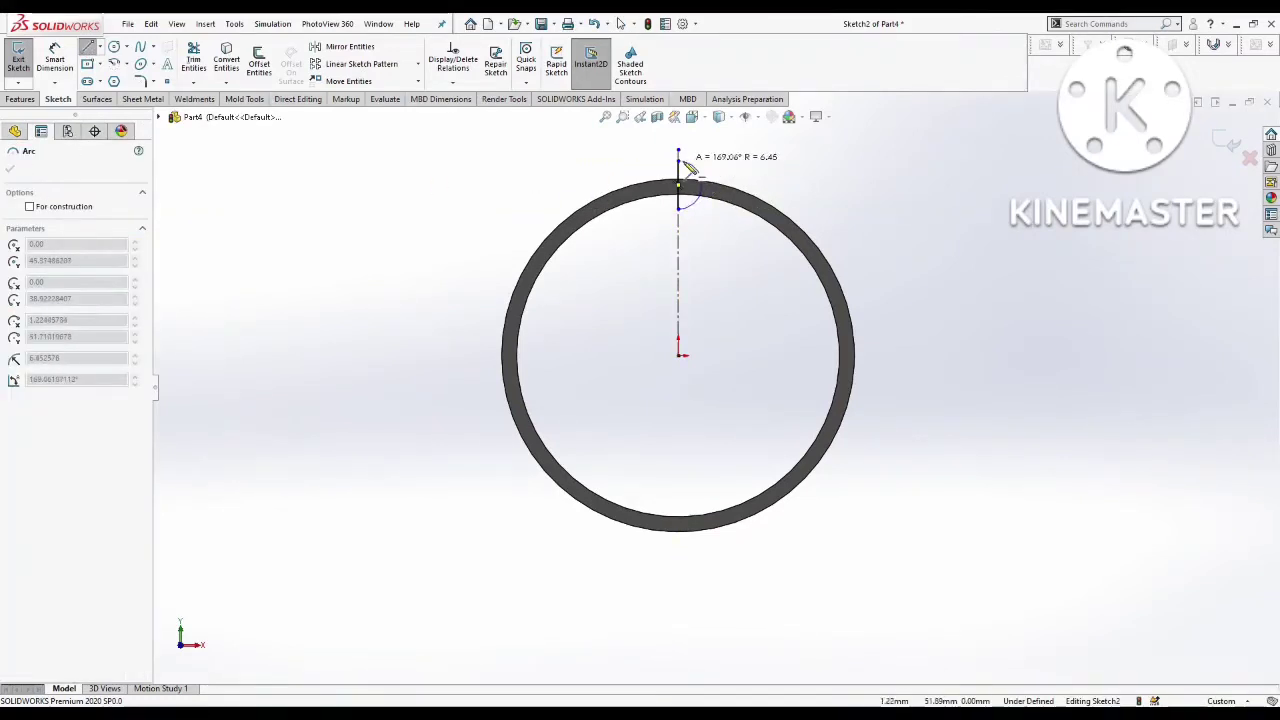
click(680, 162)
key(Escape)
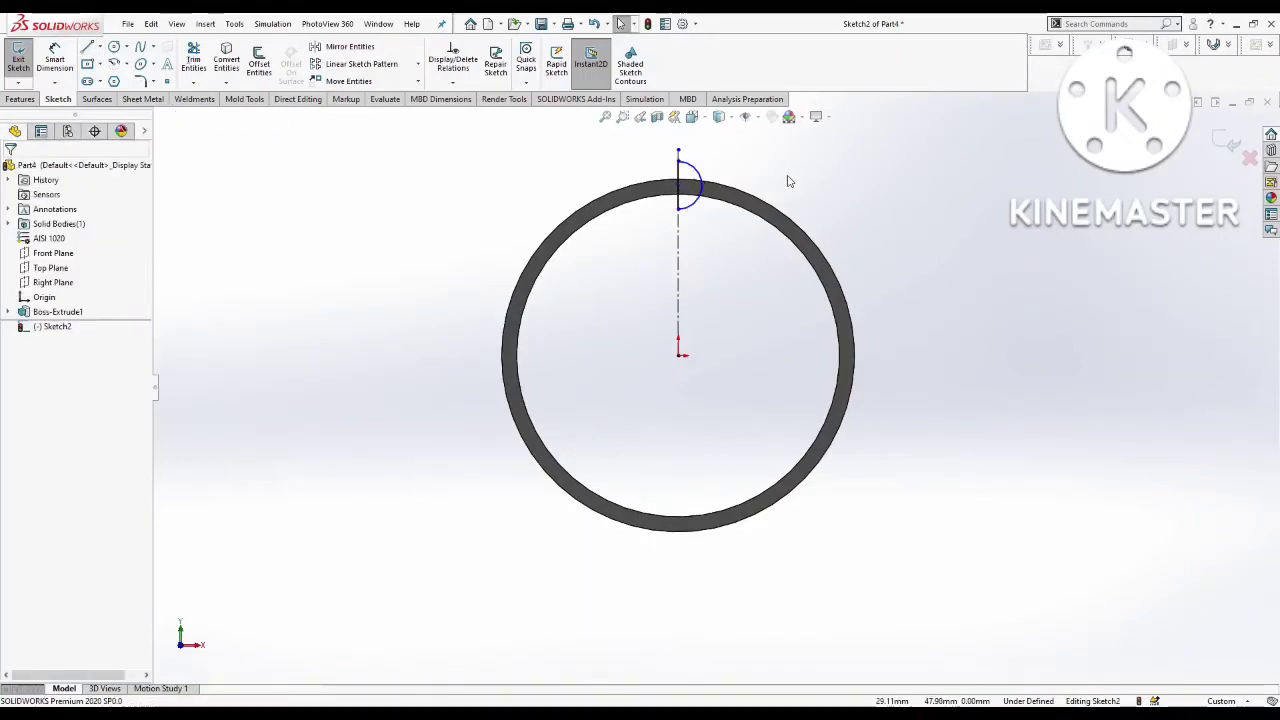
Step: Add a circle at the ring's centre, dimensioned to Ø90
right_drag(788, 181, 768, 413)
click(736, 382)
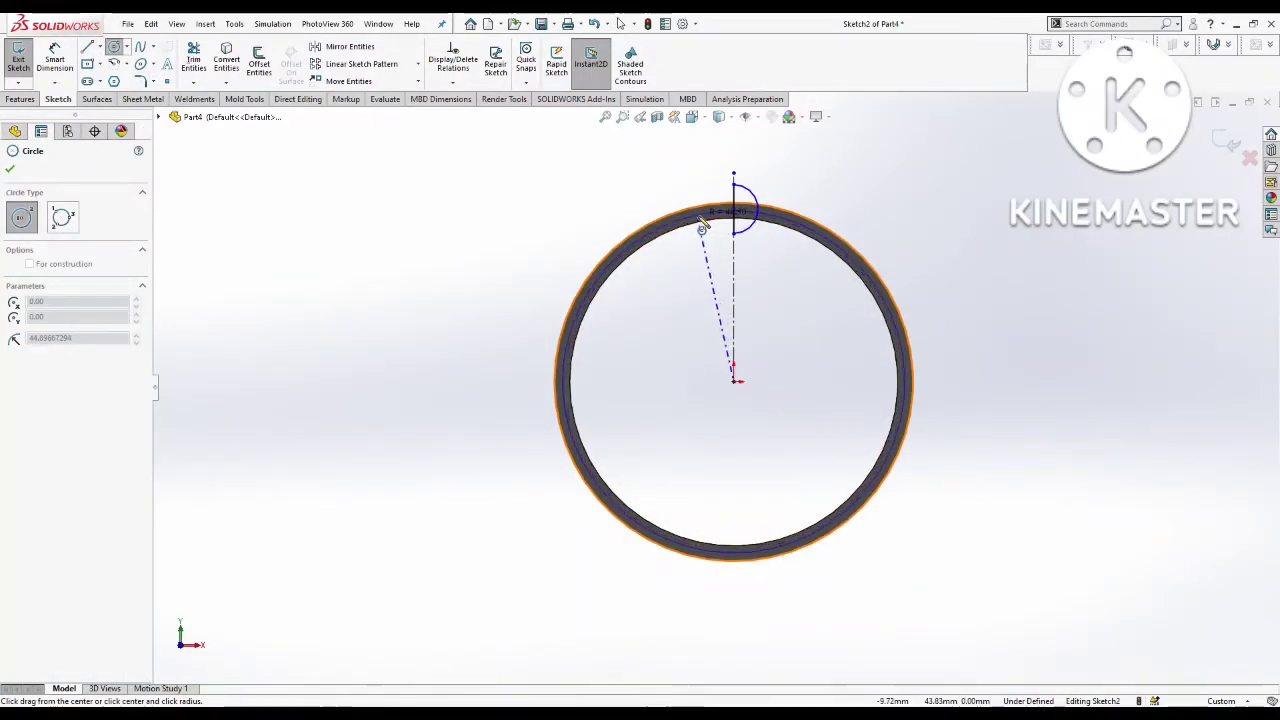
click(704, 227)
key(Escape)
click(55, 62)
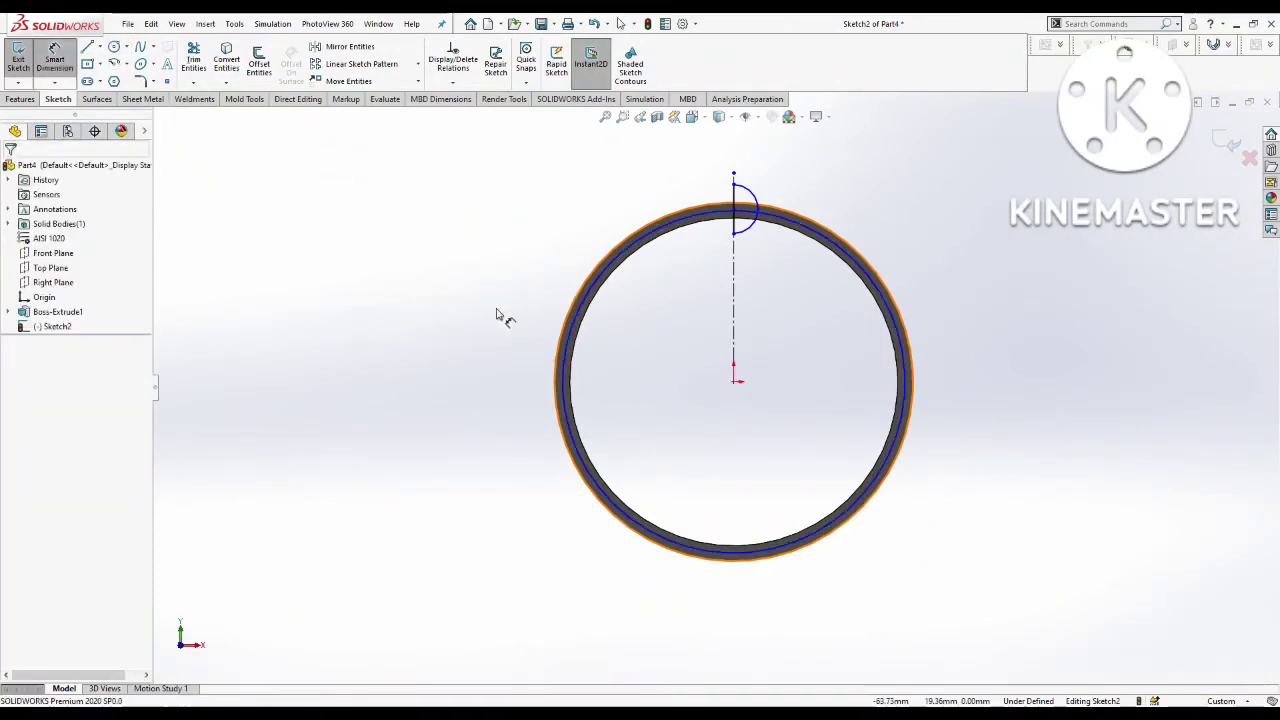
click(573, 331)
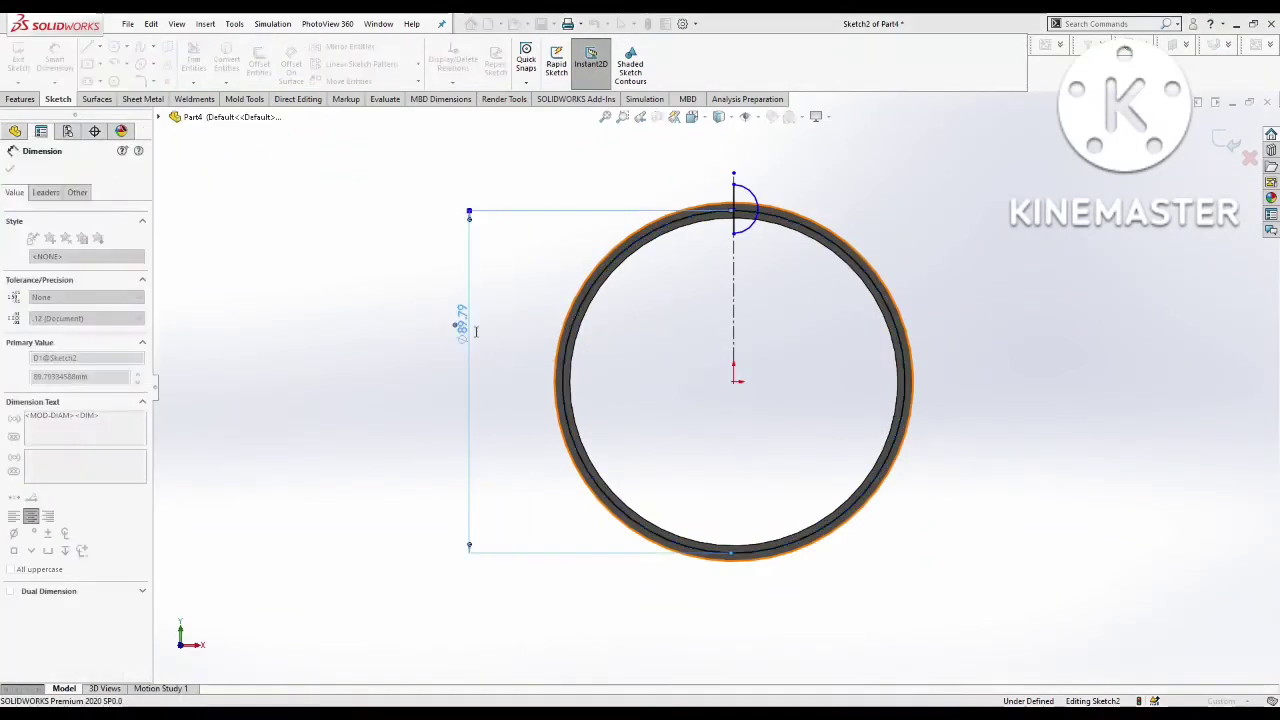
click(470, 330)
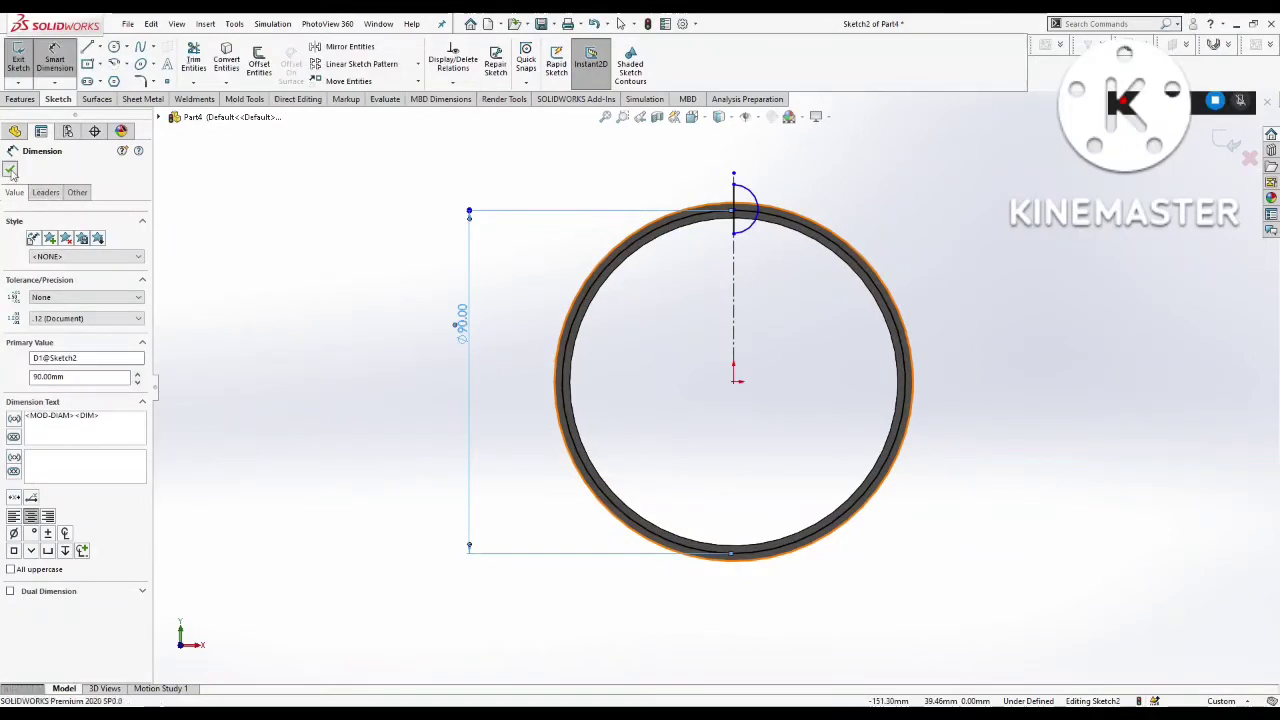
key(Escape)
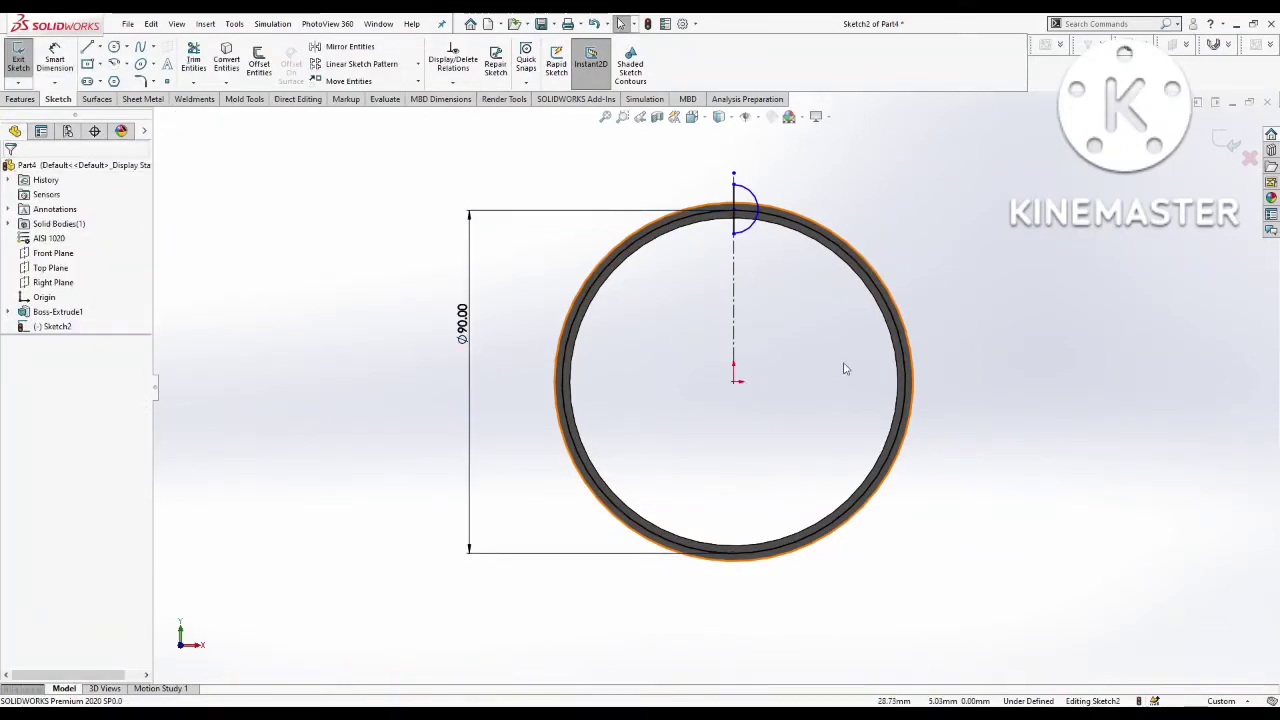
Step: Make the profile point coincident with the Ø90 arc and set the arc as construction geometry
scroll(757, 236, down, 4)
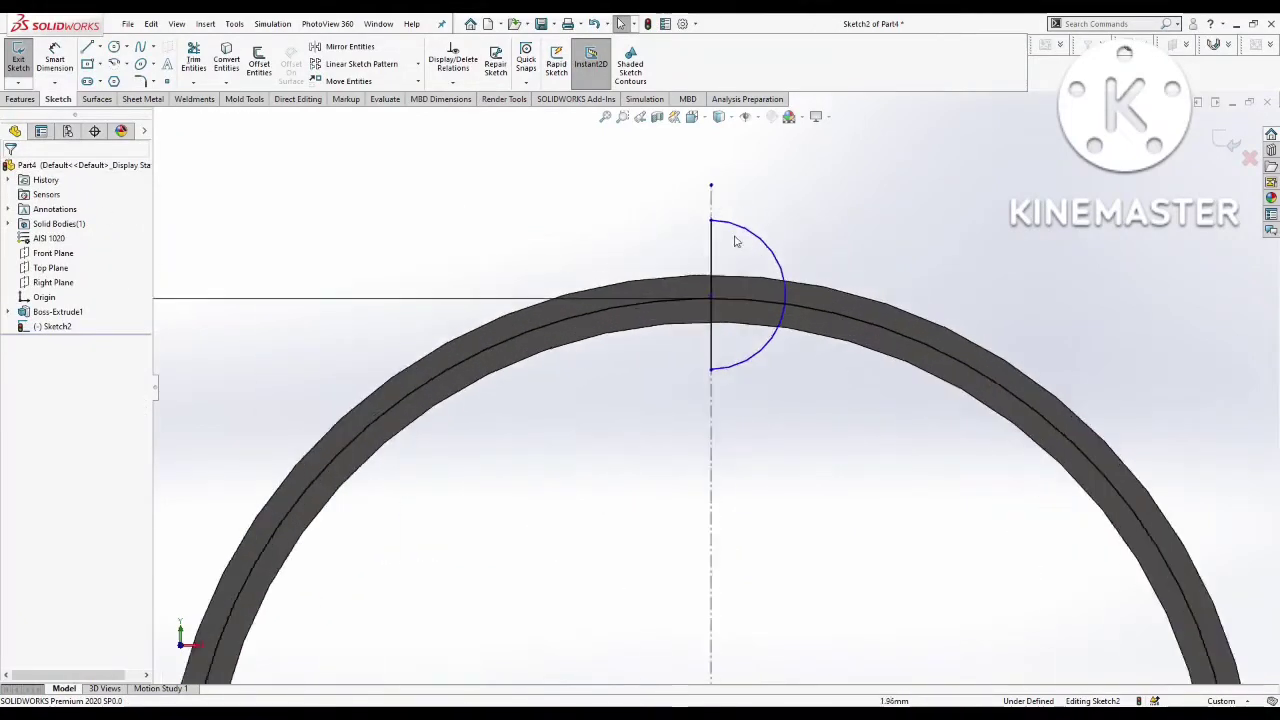
click(706, 317)
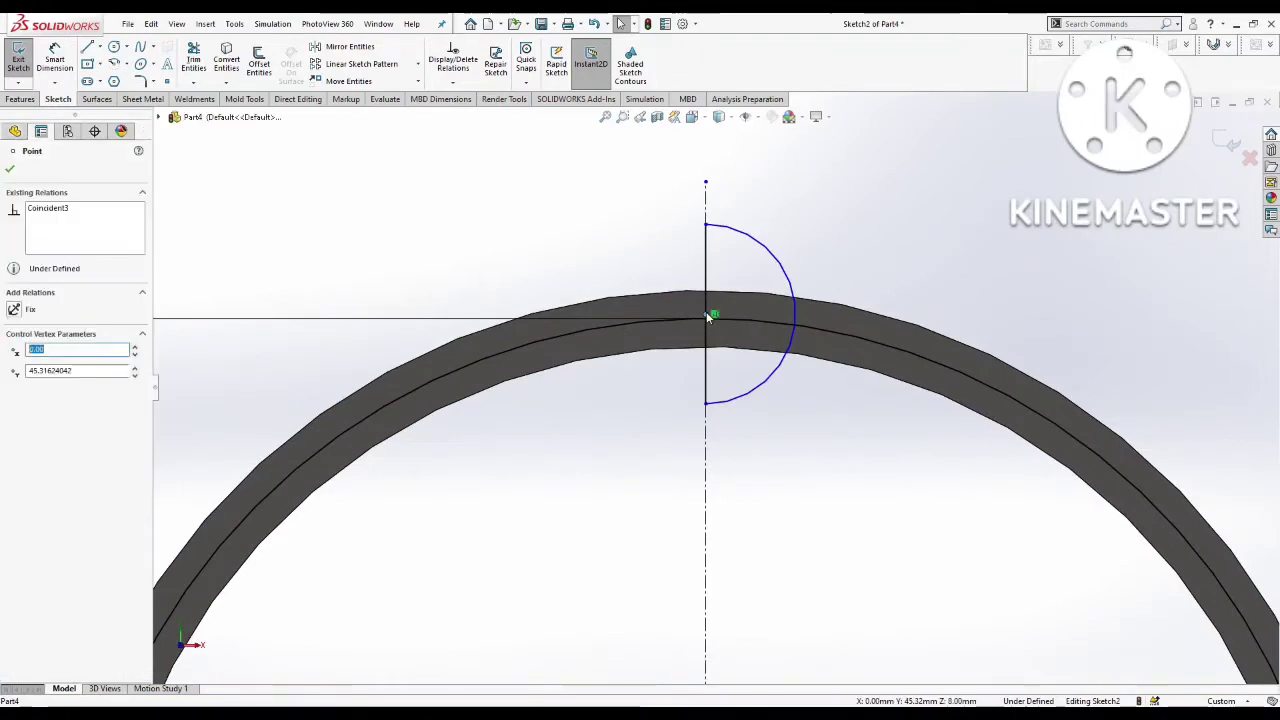
ctrl+click(664, 322)
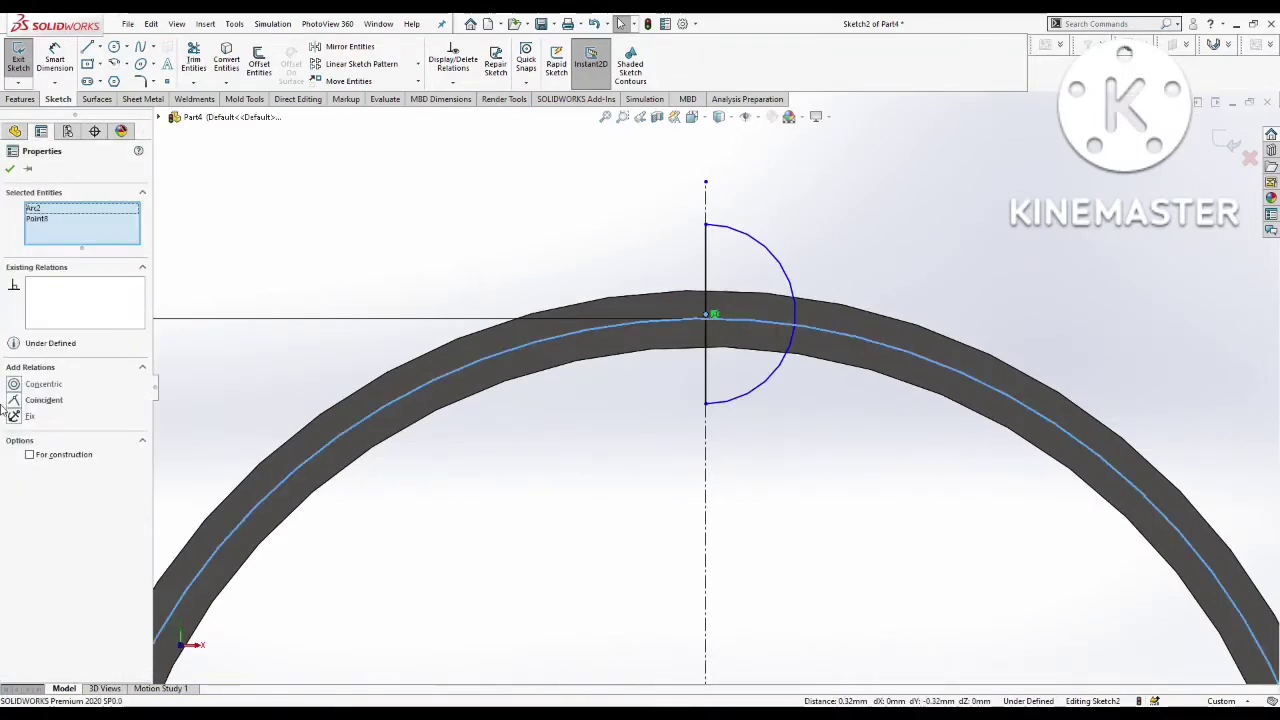
click(42, 399)
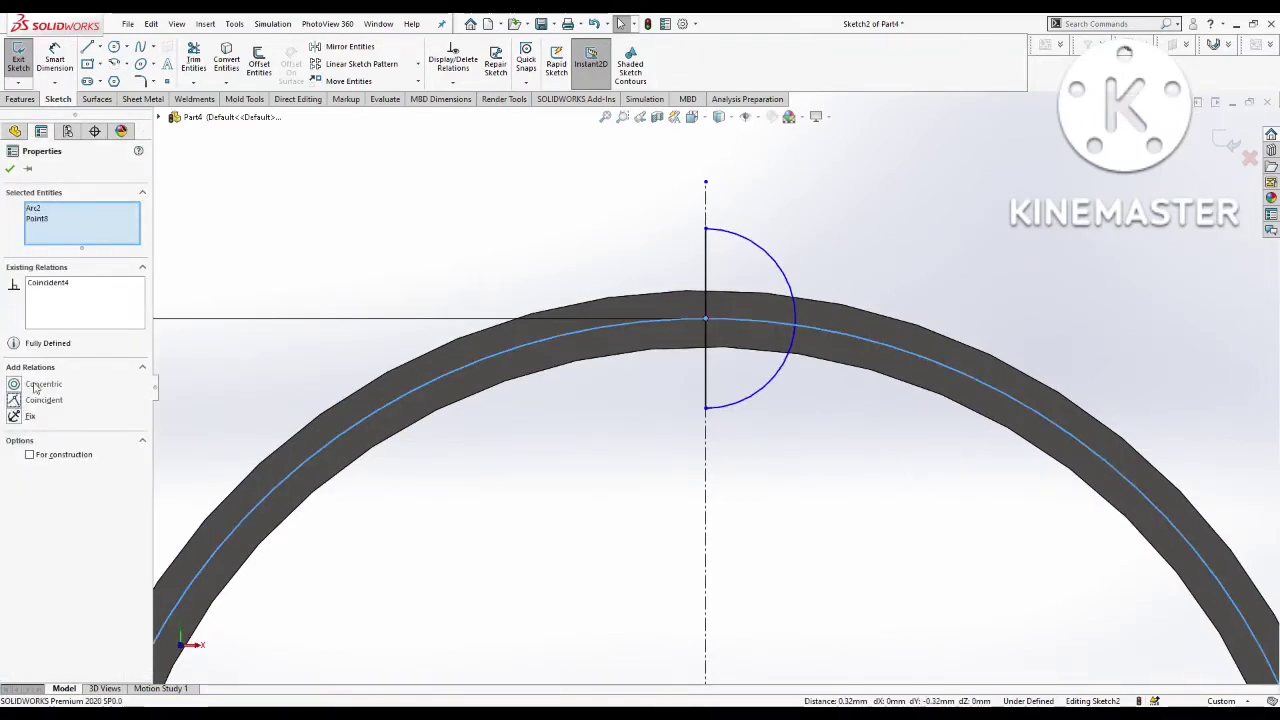
click(30, 455)
click(10, 171)
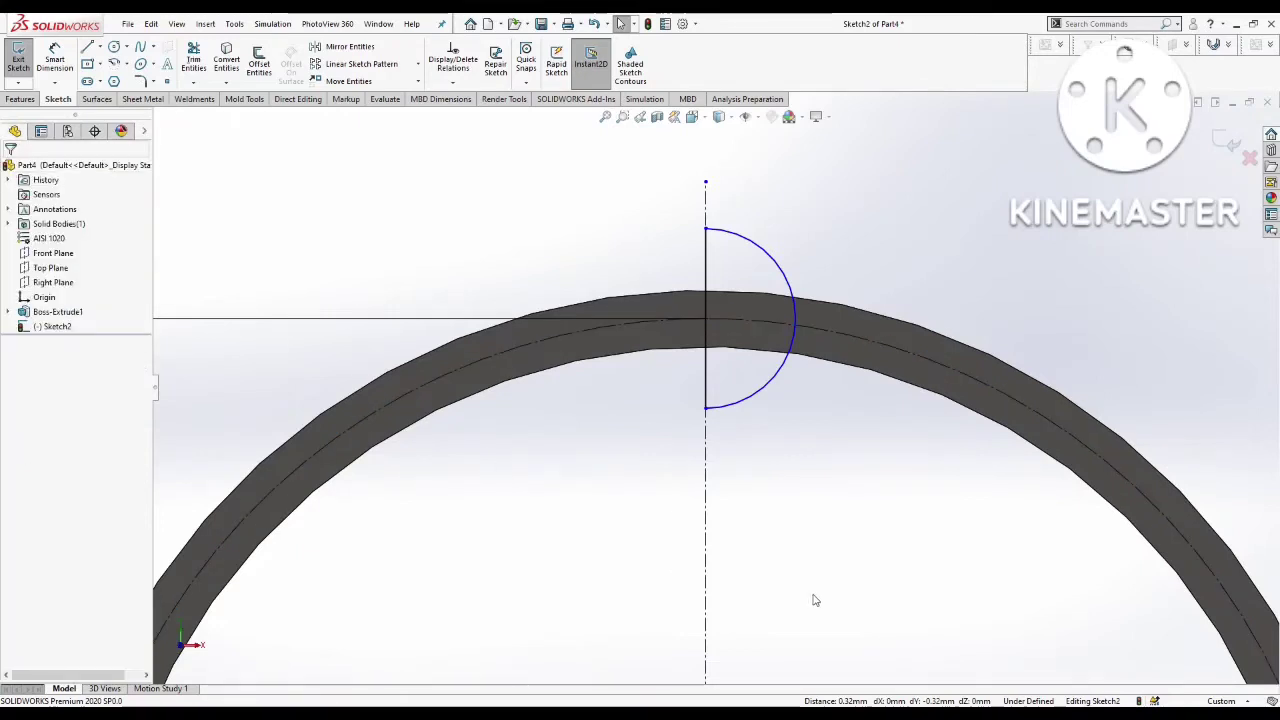
key(f)
click(22, 100)
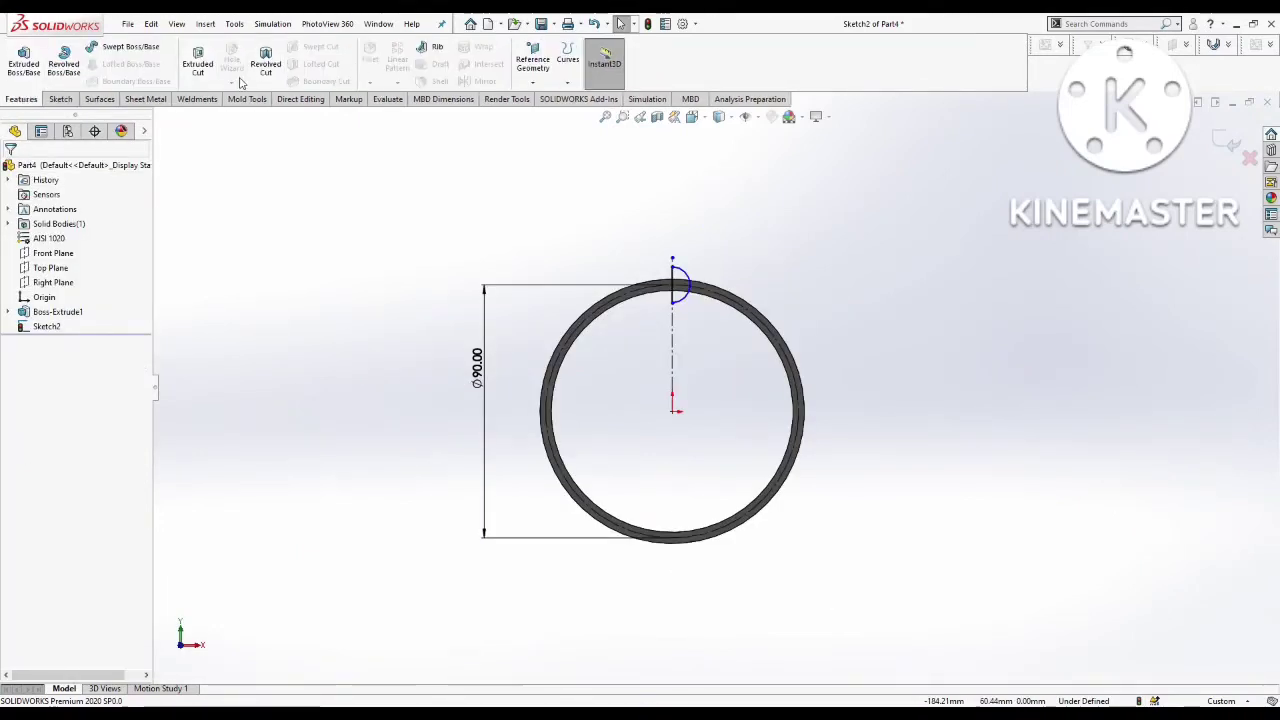
Step: Revolve-cut the half-circle profile 360° about Line1 to notch a ball pocket into the ring's top
click(265, 63)
mouse_move(677, 286)
middle_down()
mouse_move(723, 486)
mouse_move(716, 585)
middle_up()
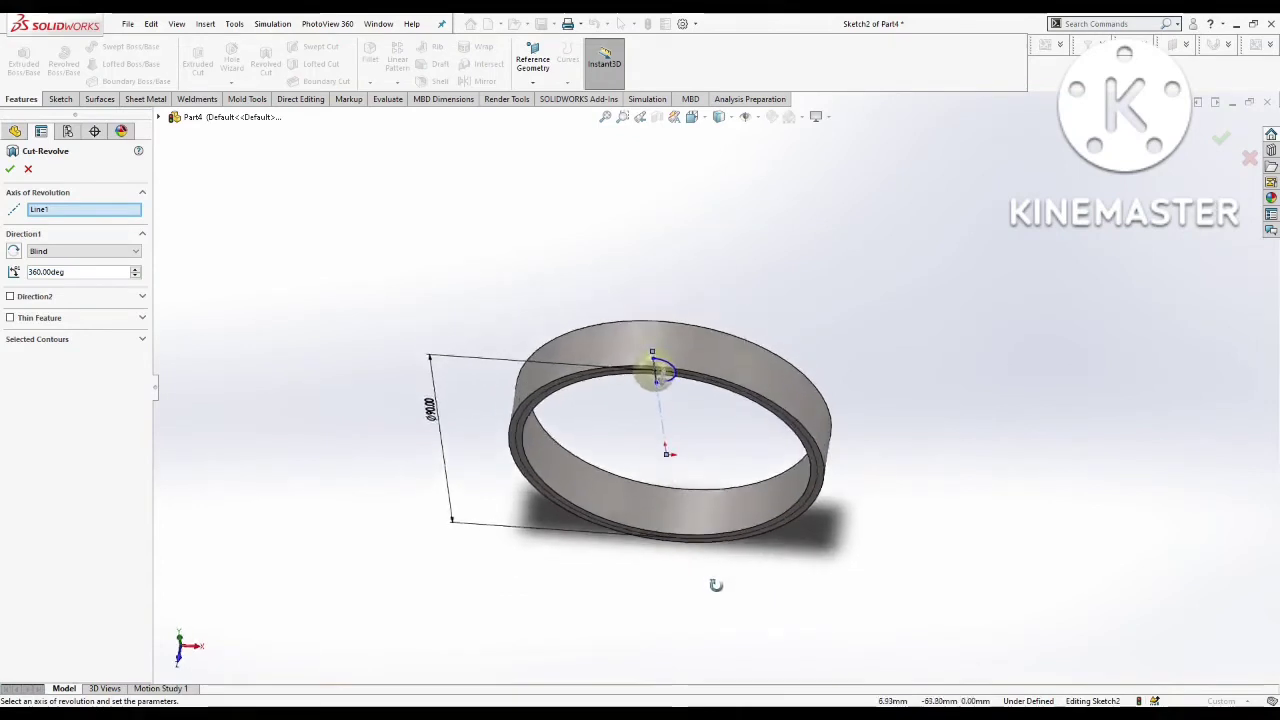
click(10, 170)
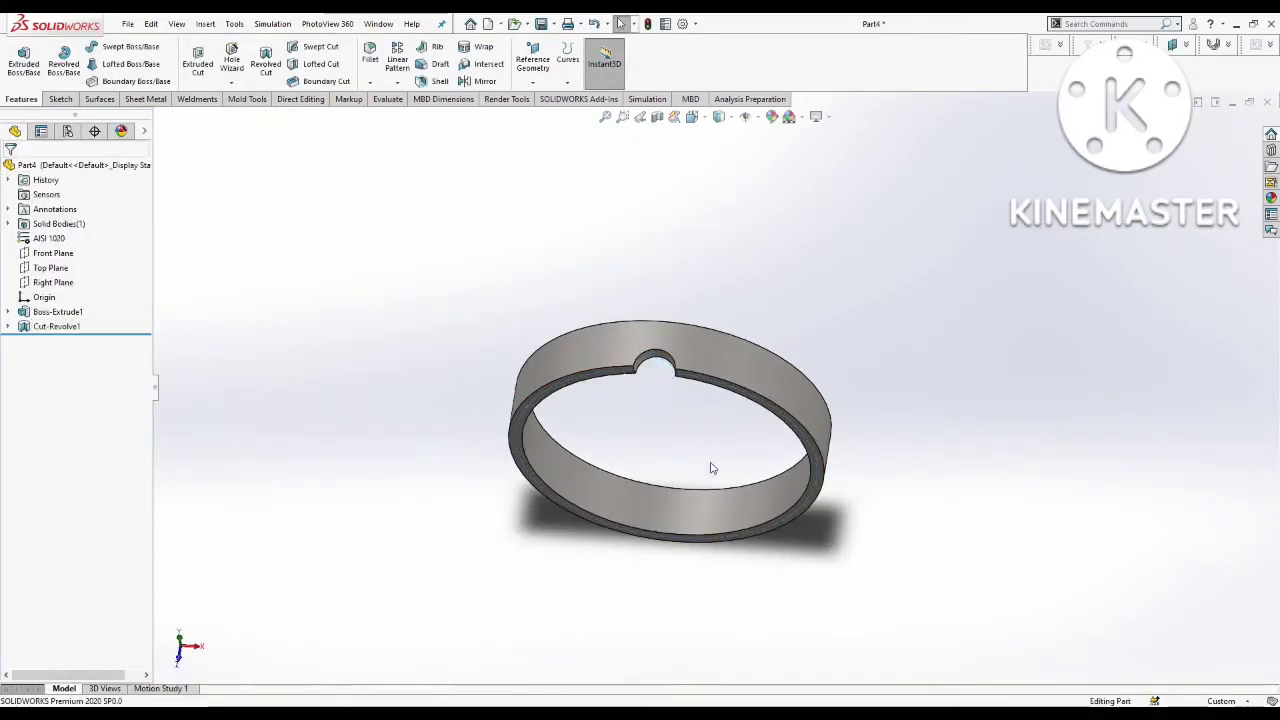
mouse_move(709, 466)
middle_down()
mouse_move(757, 569)
mouse_move(704, 438)
mouse_move(728, 402)
mouse_move(740, 296)
middle_up()
scroll(704, 438, down, 5)
scroll(700, 473, up, 8)
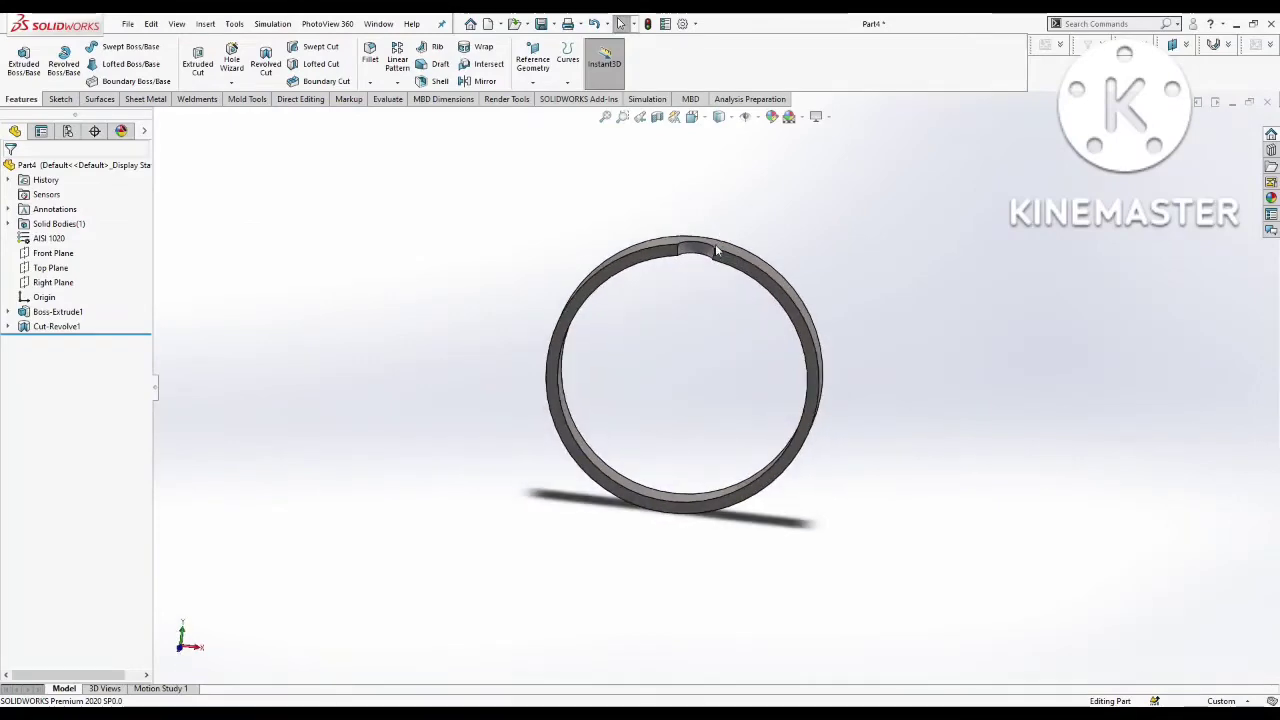
scroll(740, 296, down, 3)
double_click(740, 296)
key(space)
click(738, 290)
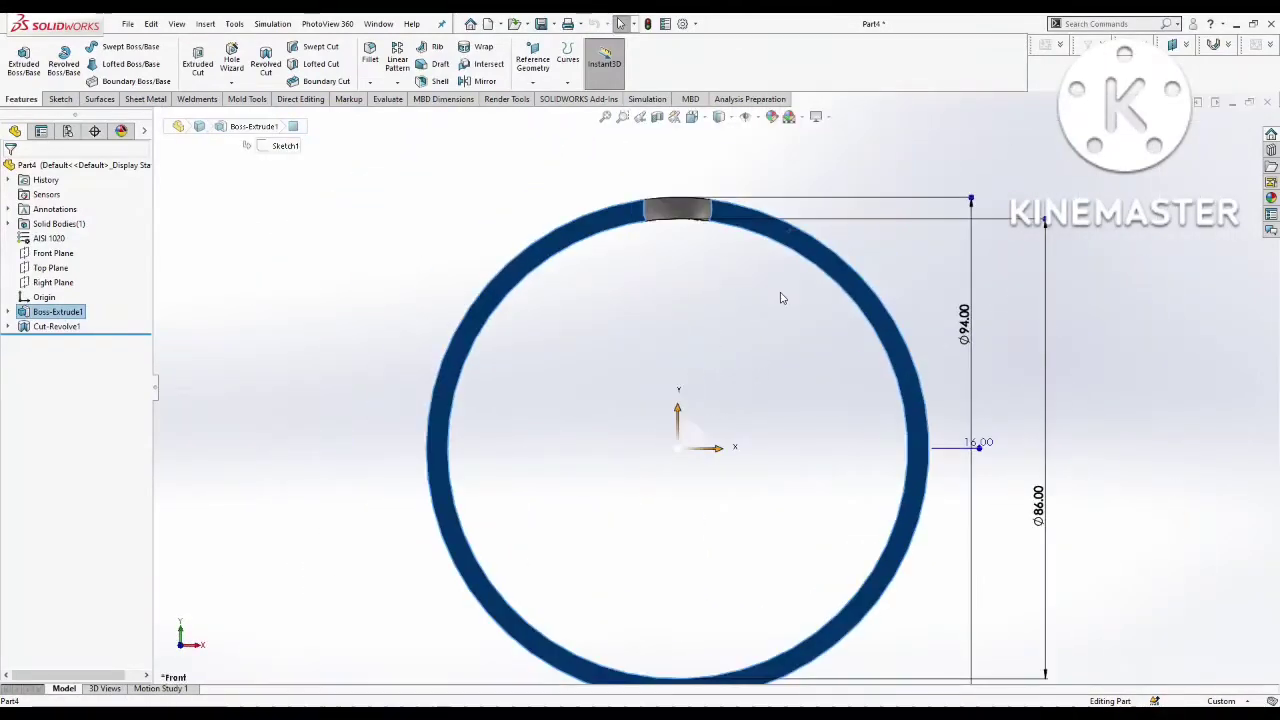
click(370, 57)
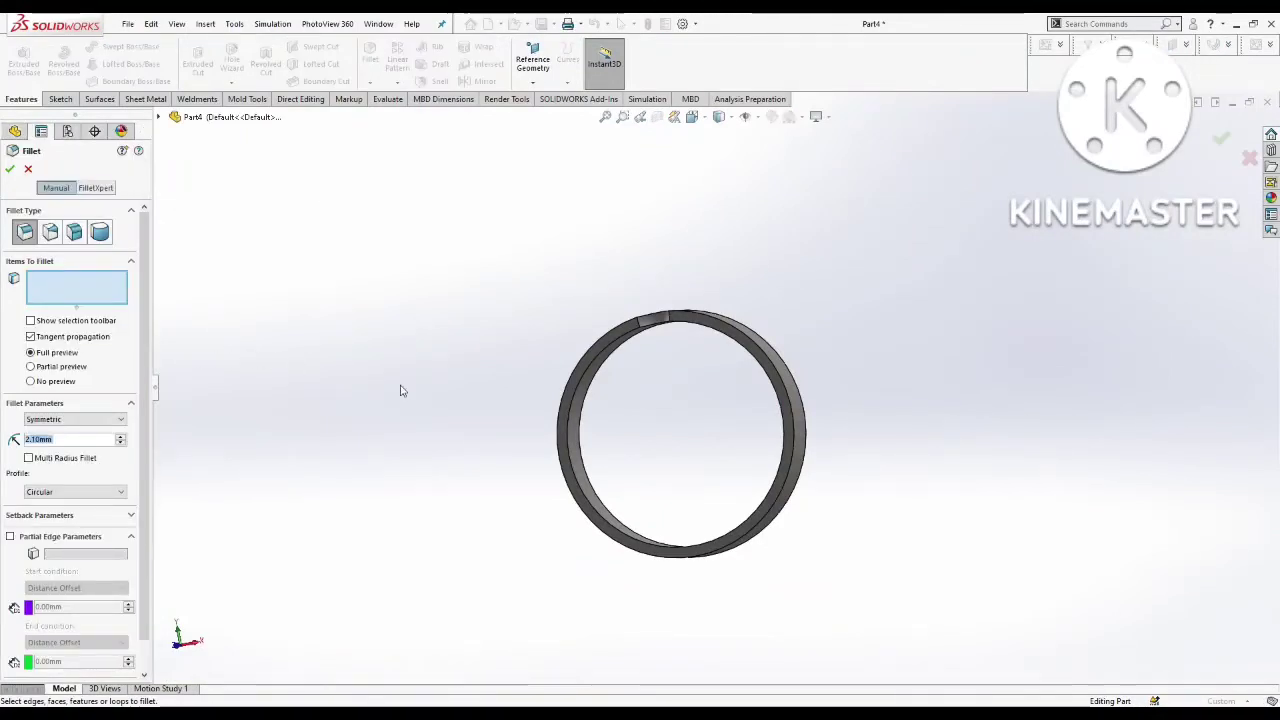
Step: Fillet both edges of the top pocket with a 2.10 mm radius
scroll(651, 318, down, 5)
click(662, 352)
middle_drag(677, 363, 777, 400)
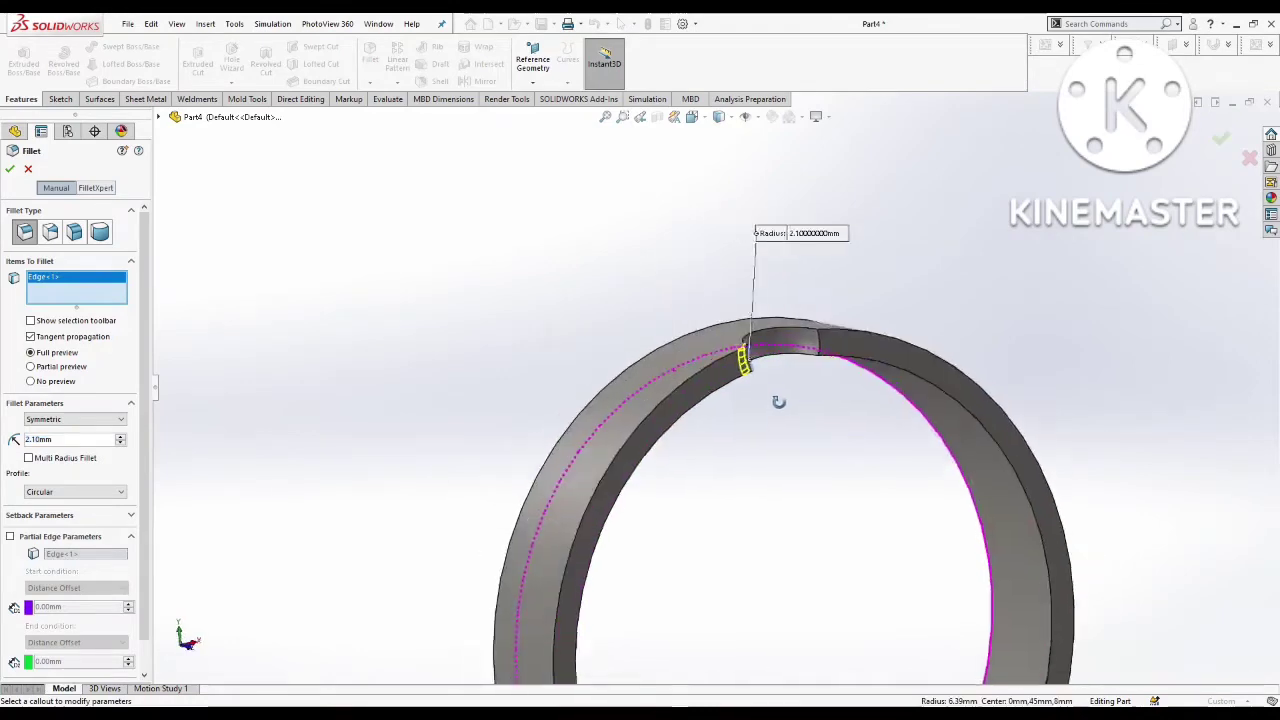
scroll(817, 338, down, 3)
click(806, 354)
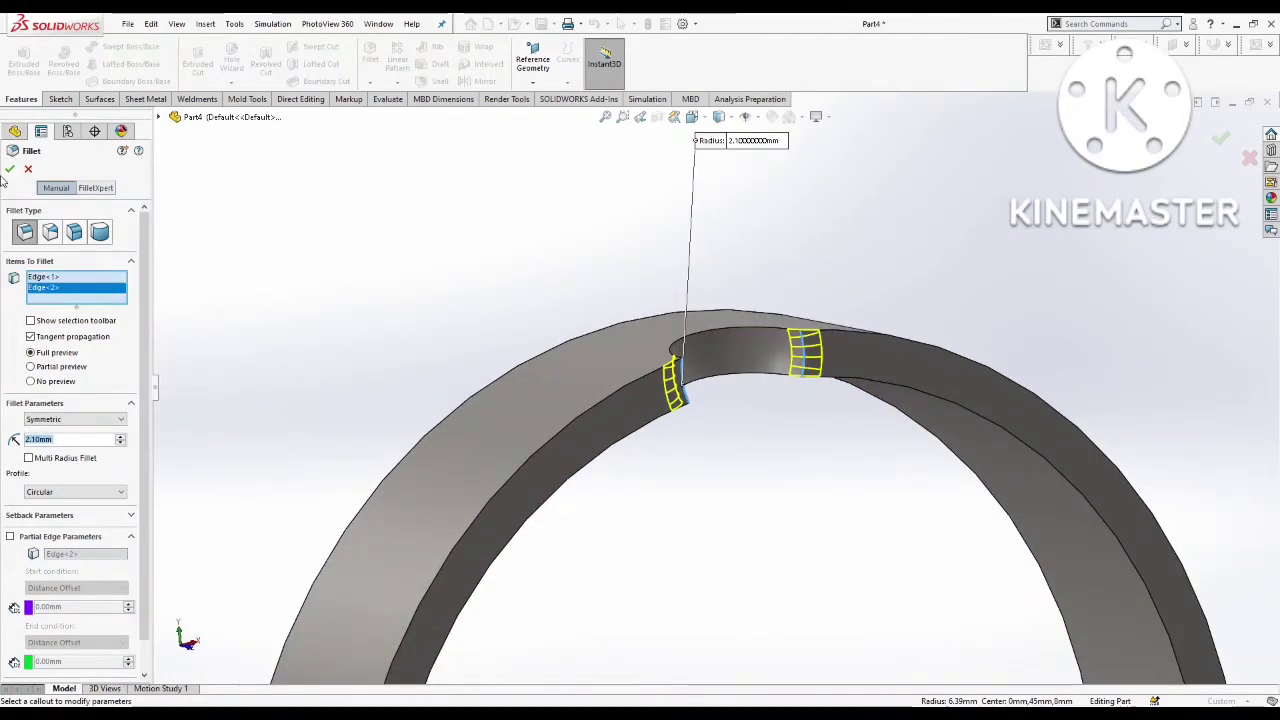
key(Return)
scroll(651, 463, up, 5)
scroll(729, 560, up, 3)
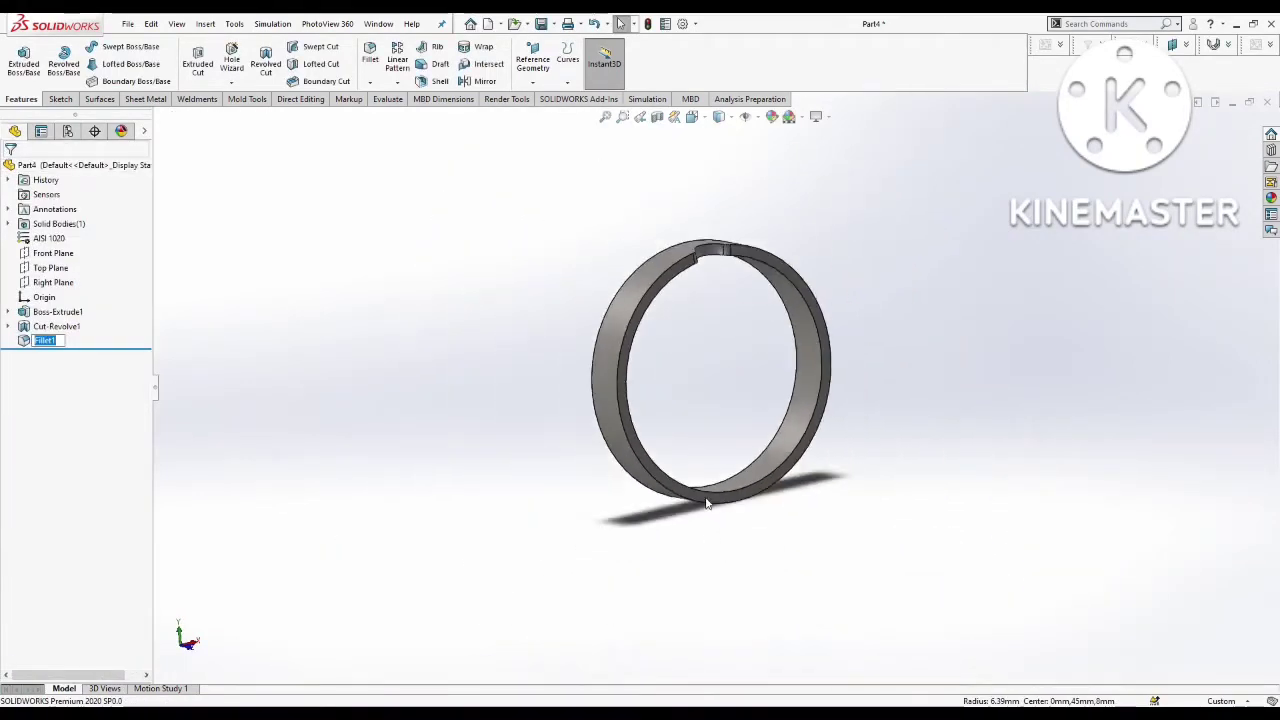
mouse_move(729, 560)
middle_down()
mouse_move(690, 437)
mouse_move(695, 375)
middle_up()
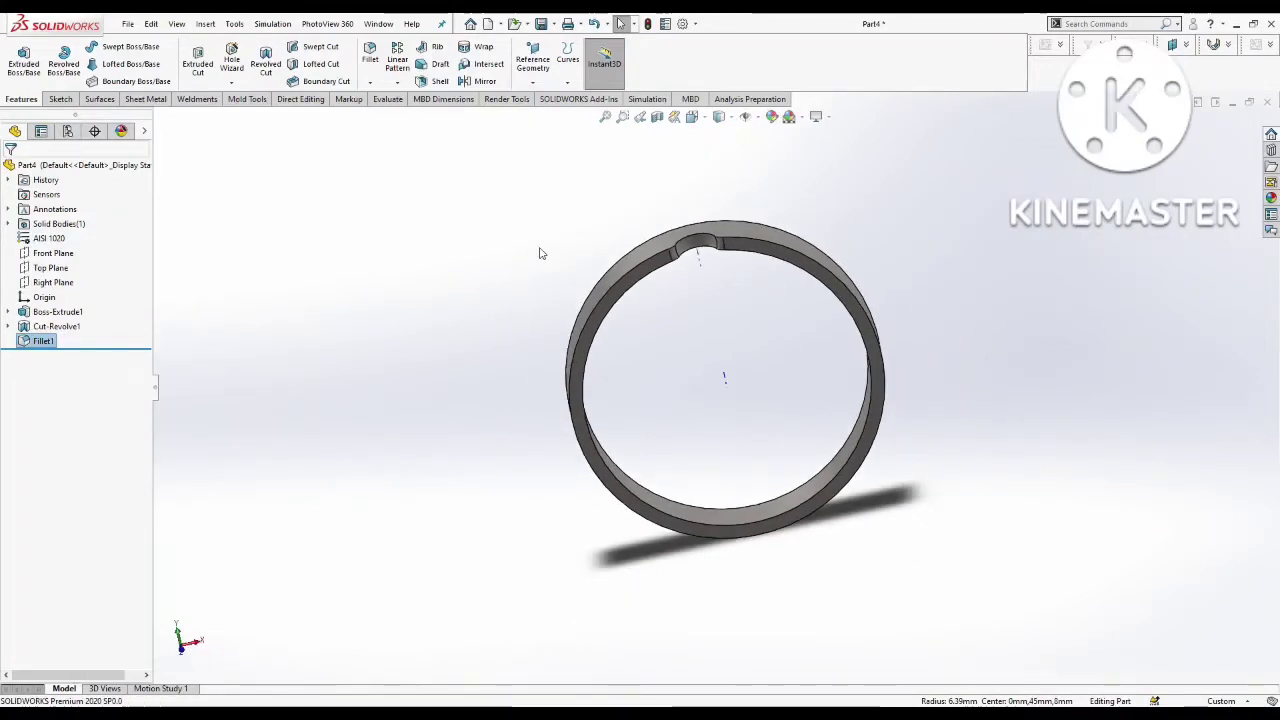
middle_drag(731, 369, 790, 381)
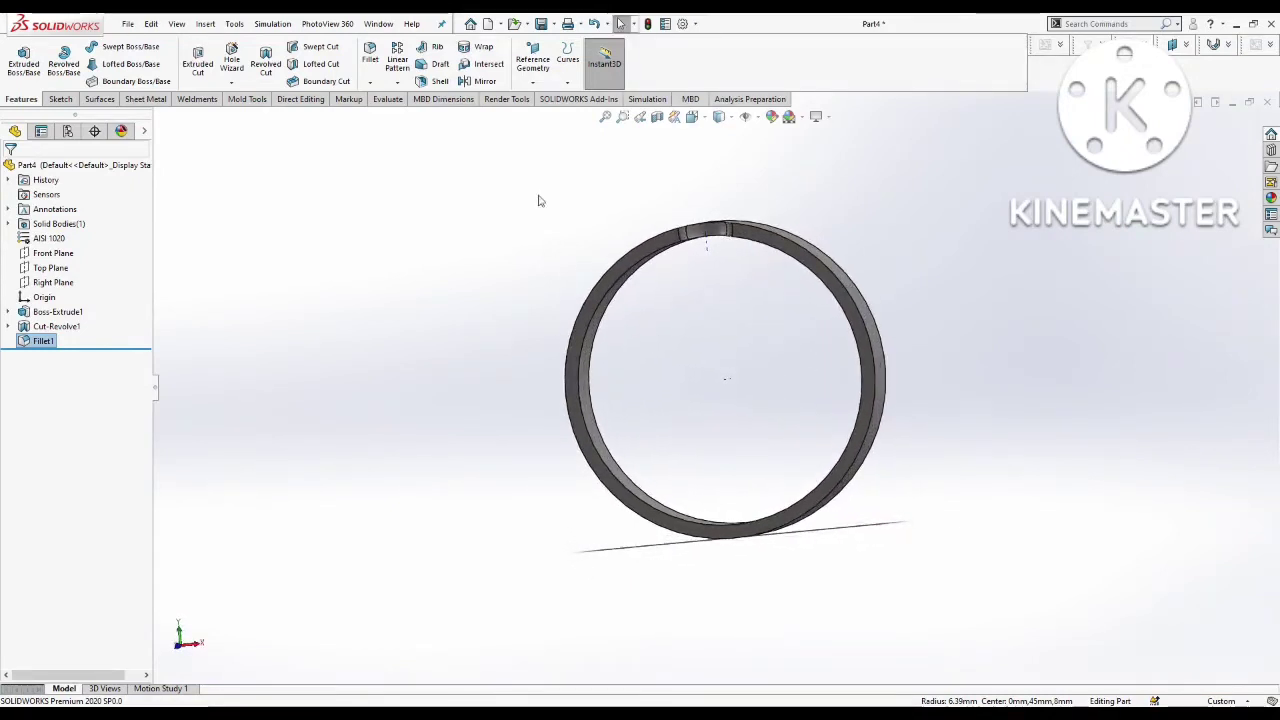
Step: Set up a circular pattern about the ring's axis using Fillet1, the revolved cut and the pocket face
click(400, 82)
click(423, 117)
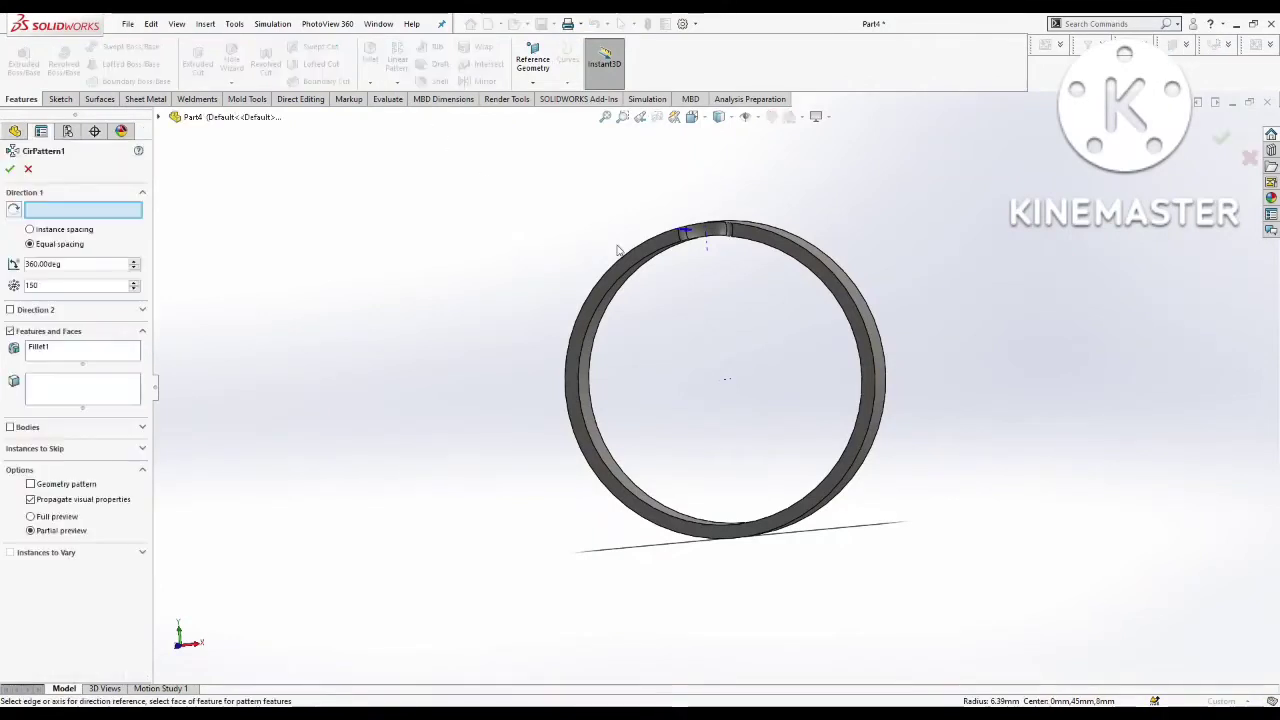
scroll(637, 334, down, 3)
scroll(478, 357, up, 3)
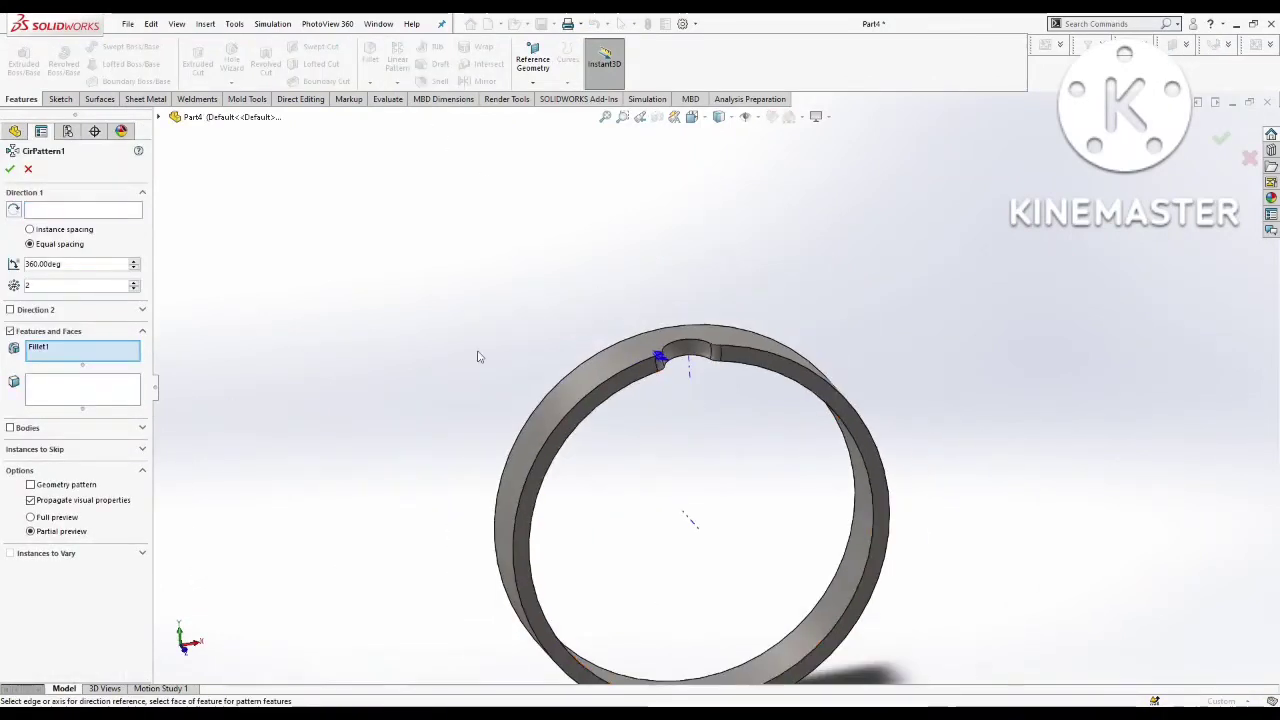
click(106, 210)
click(690, 520)
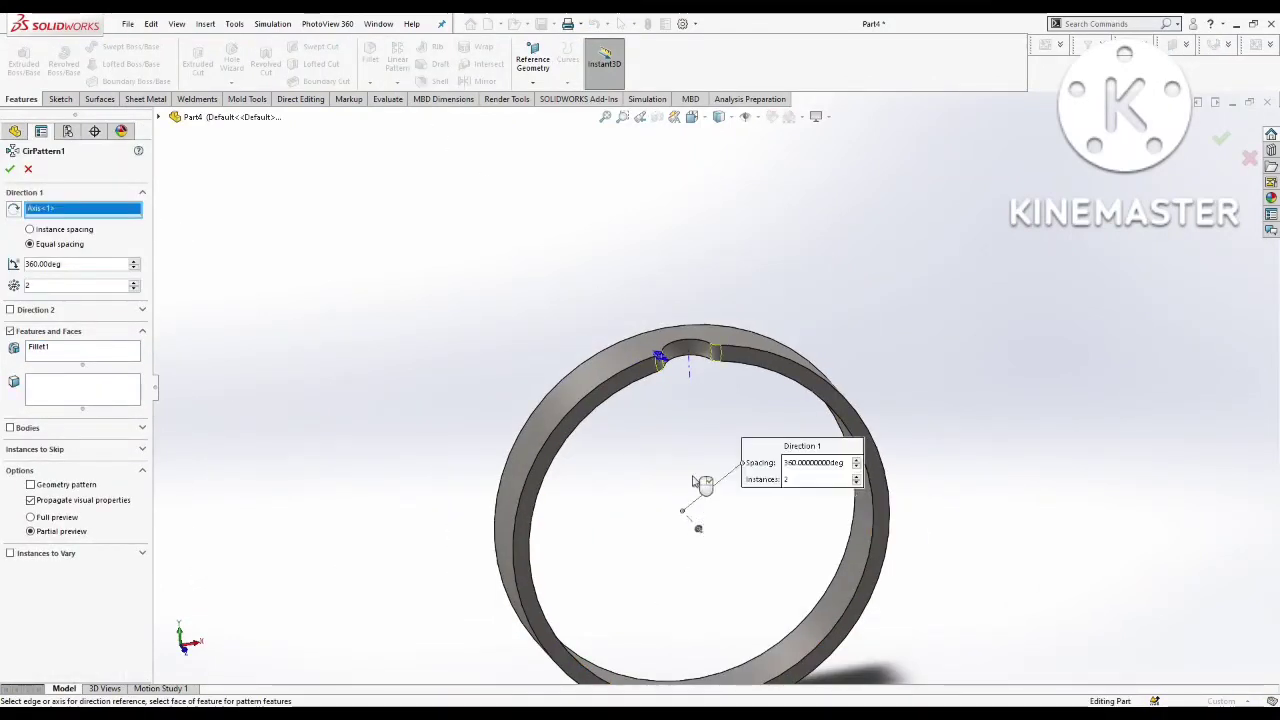
click(88, 358)
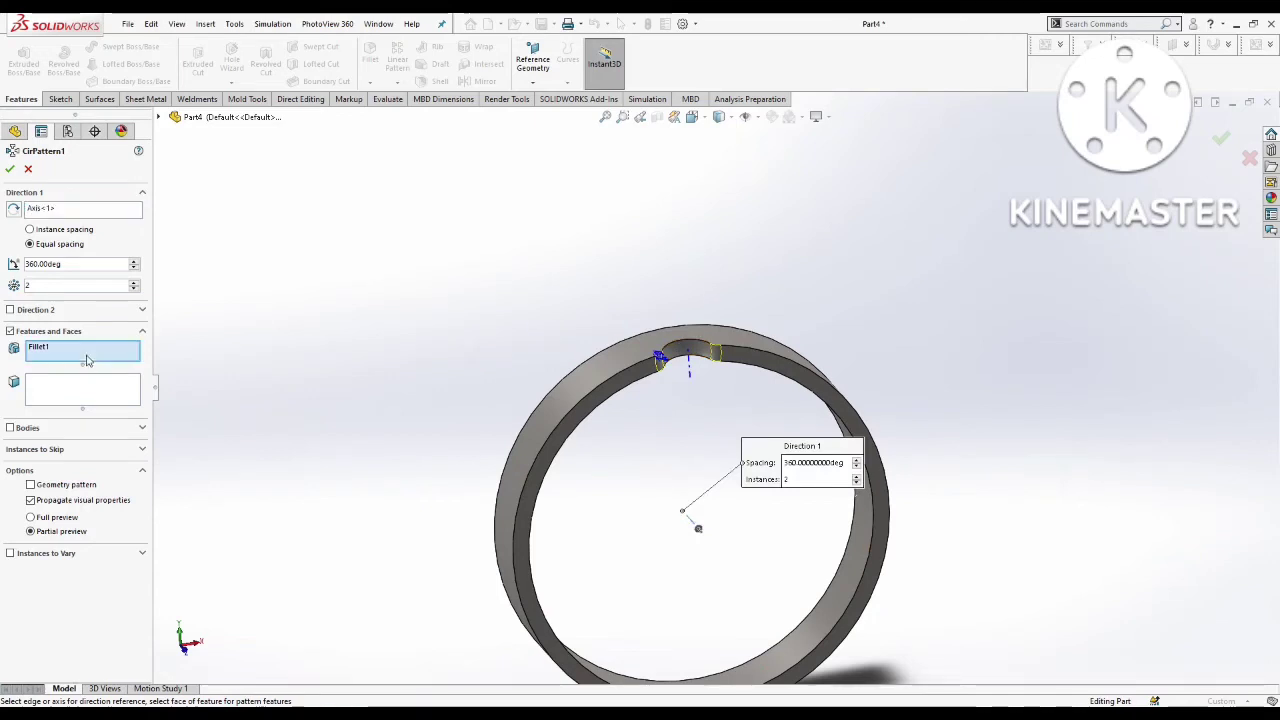
click(688, 358)
click(83, 400)
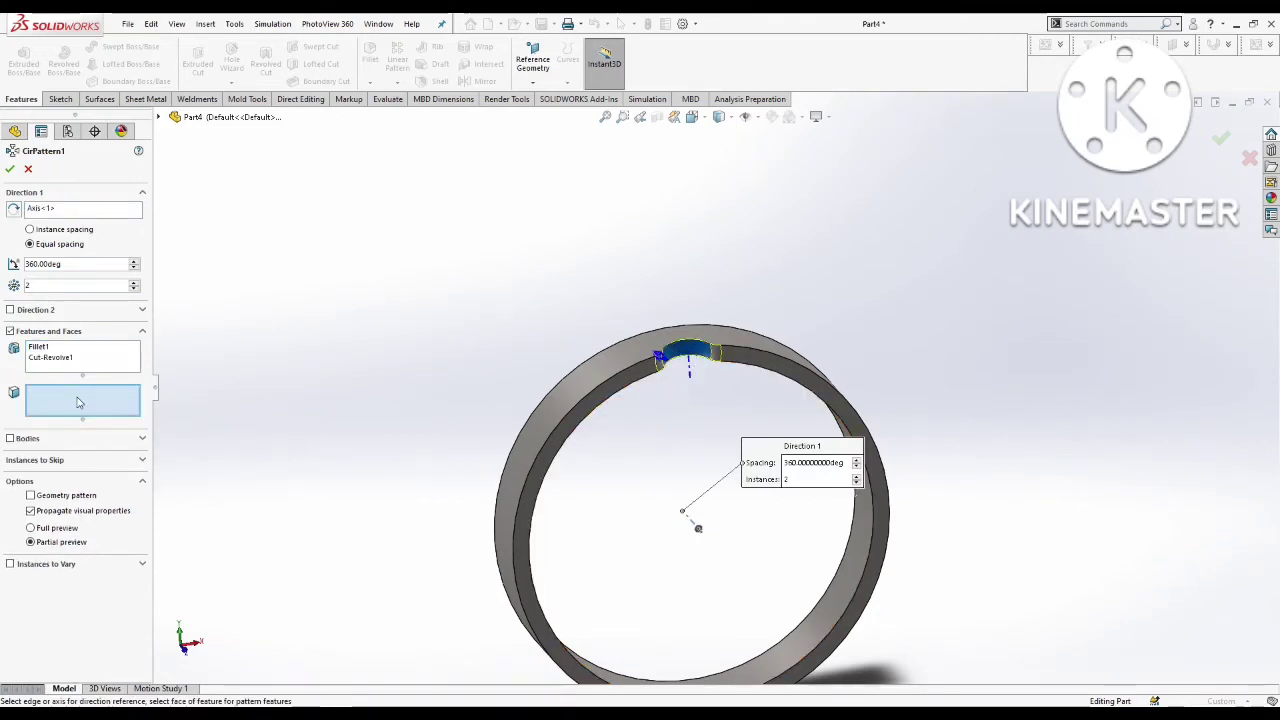
click(686, 358)
scroll(605, 540, up, 3)
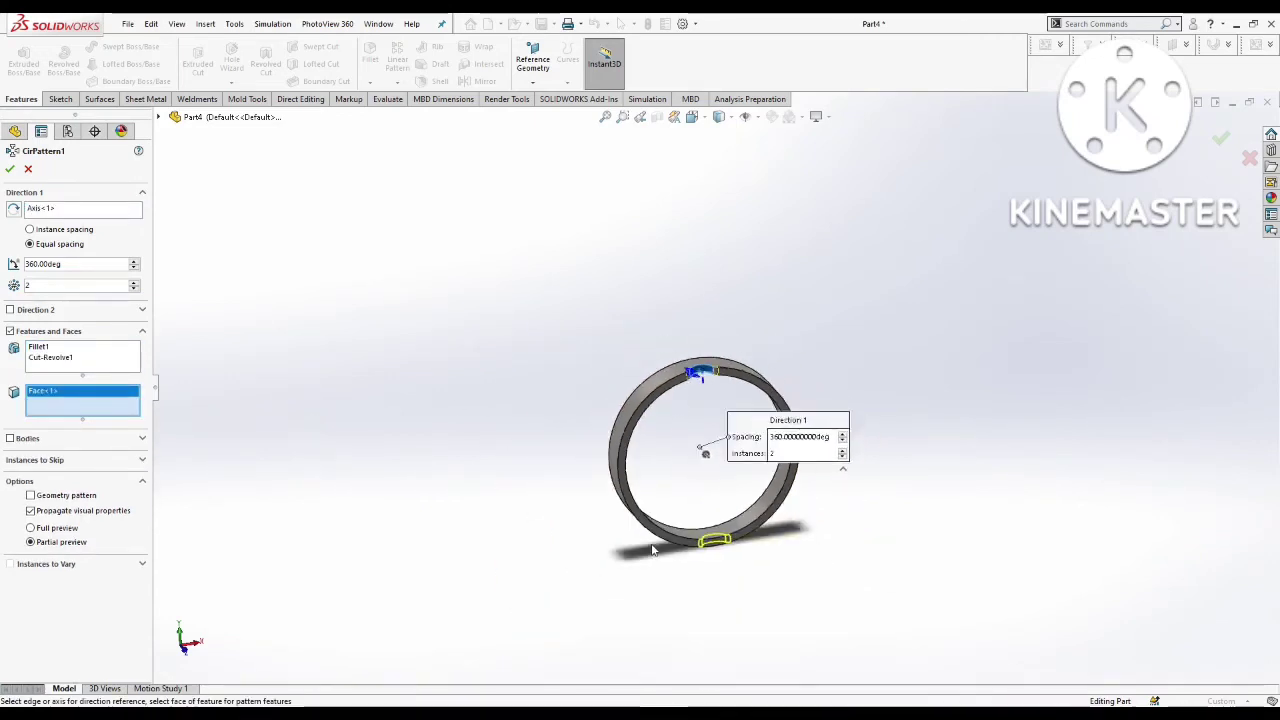
Step: Raise the pattern to 8 equal instances over 360° and confirm it
click(134, 284)
click(134, 284)
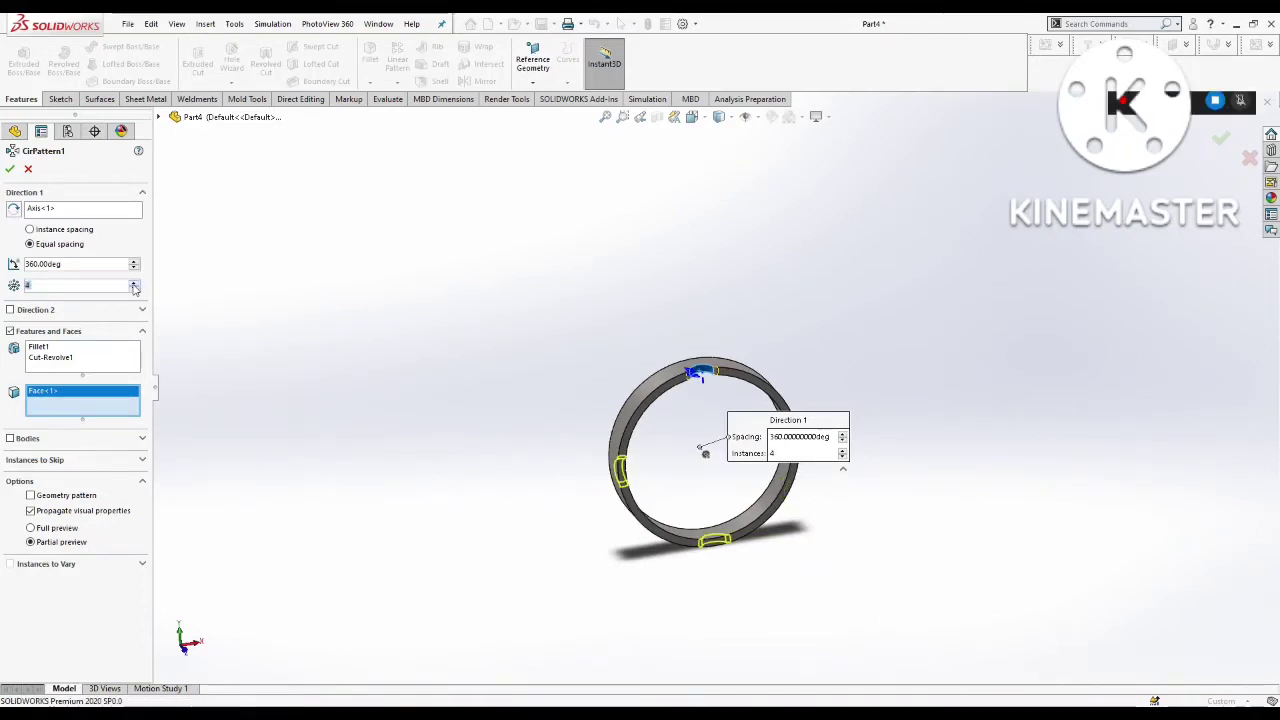
click(134, 284)
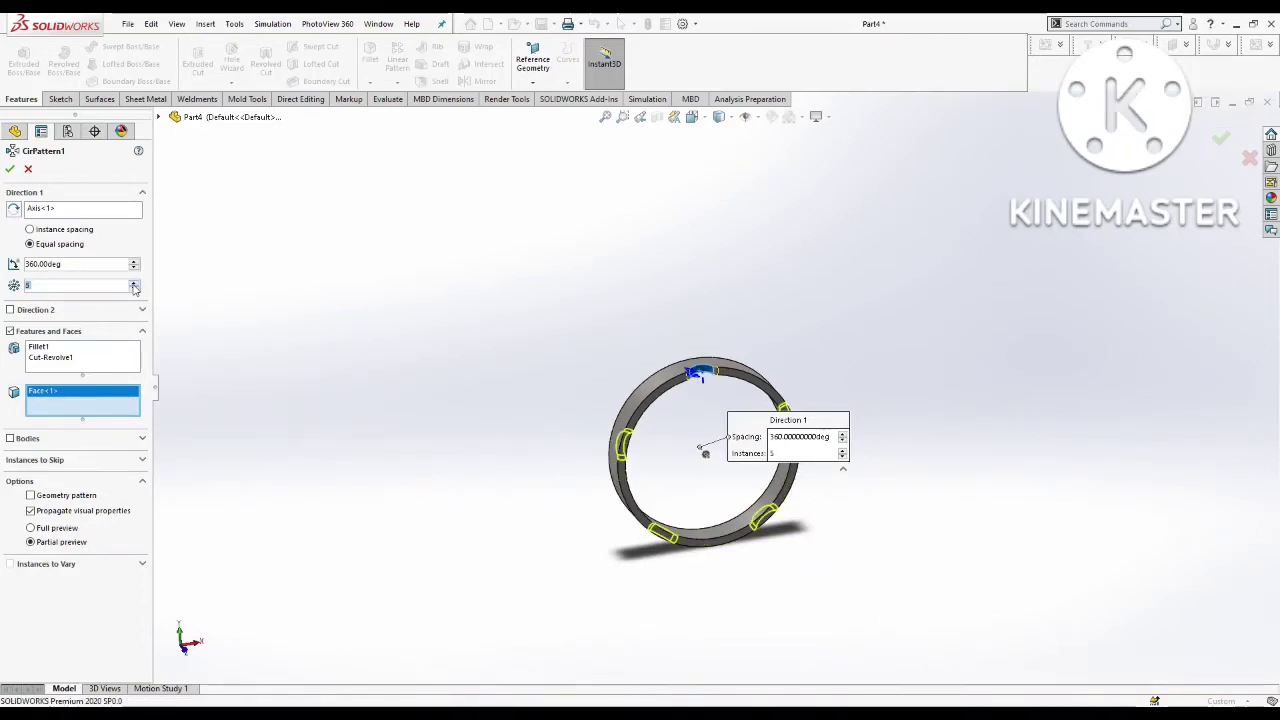
click(134, 284)
click(134, 284)
click(134, 284)
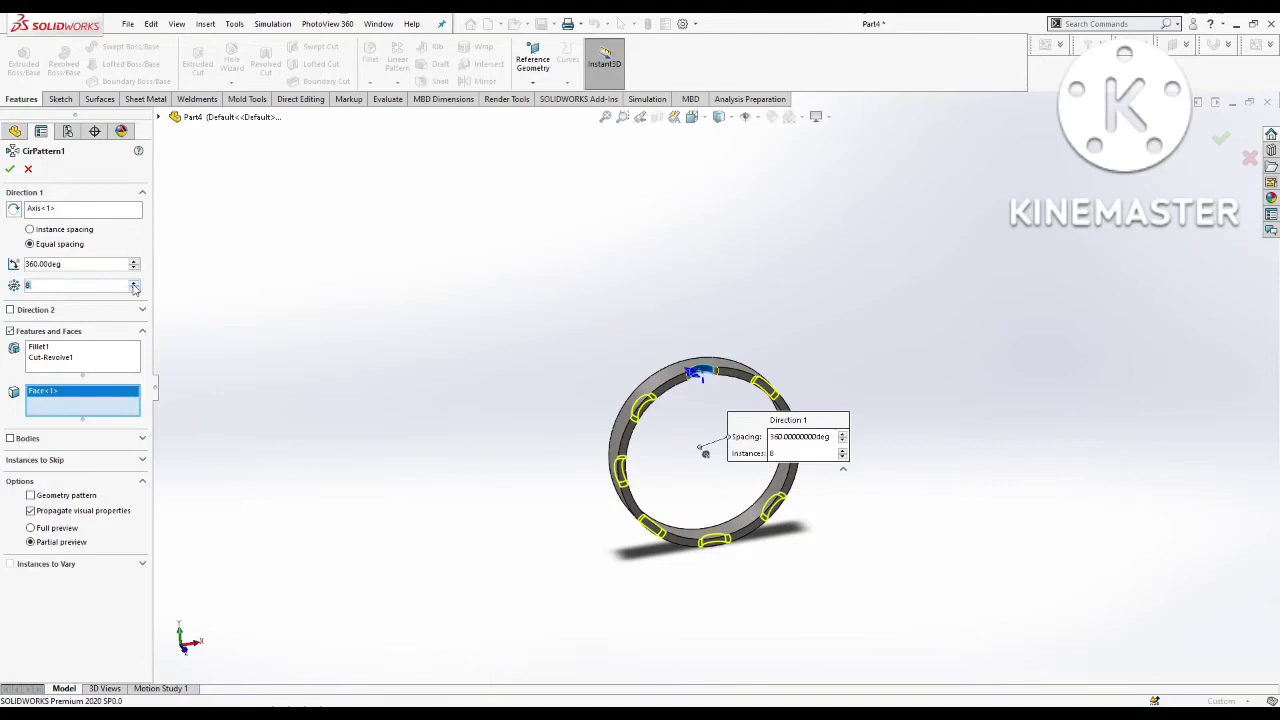
click(10, 170)
middle_drag(726, 503, 657, 349)
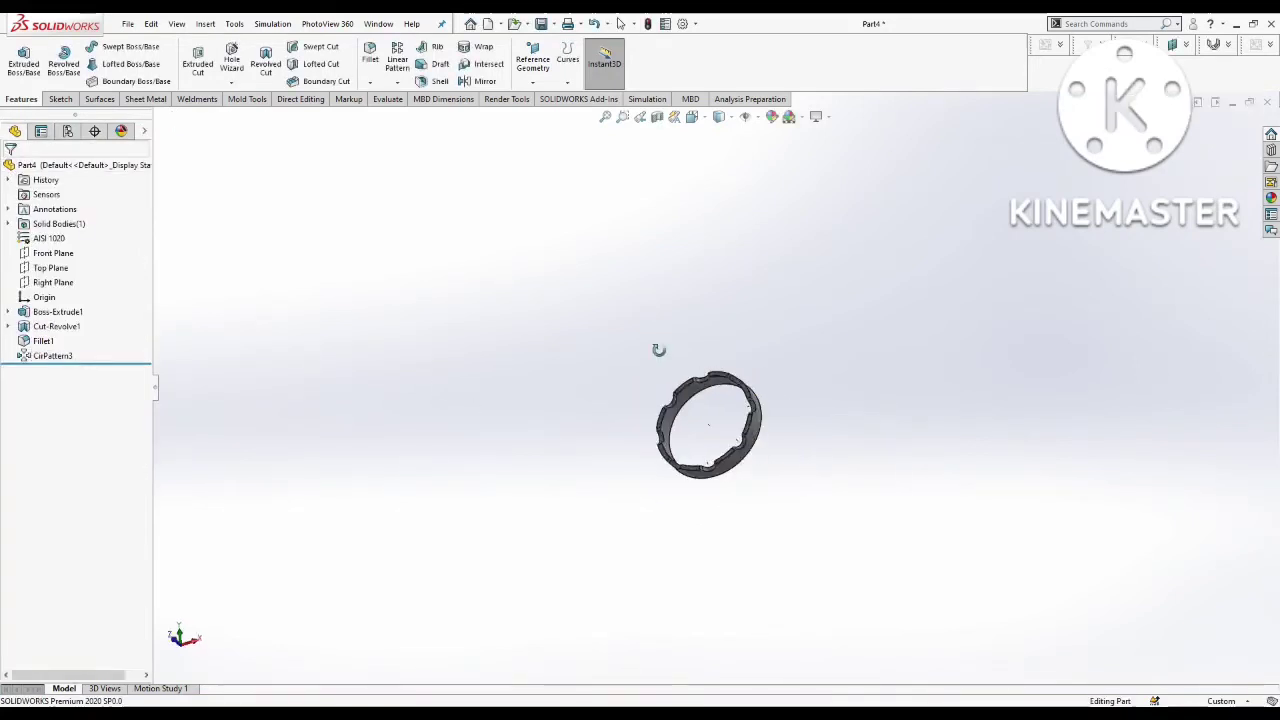
scroll(760, 480, up, 3)
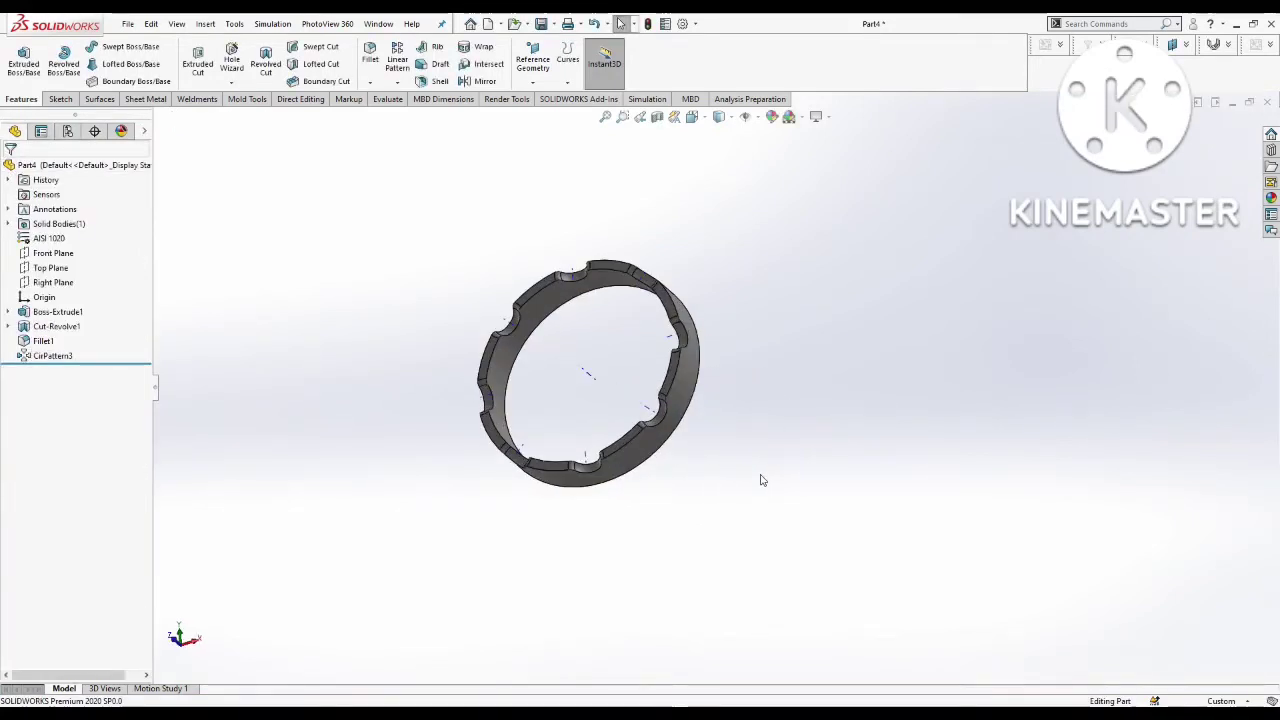
key(ctrl+1)
click(437, 81)
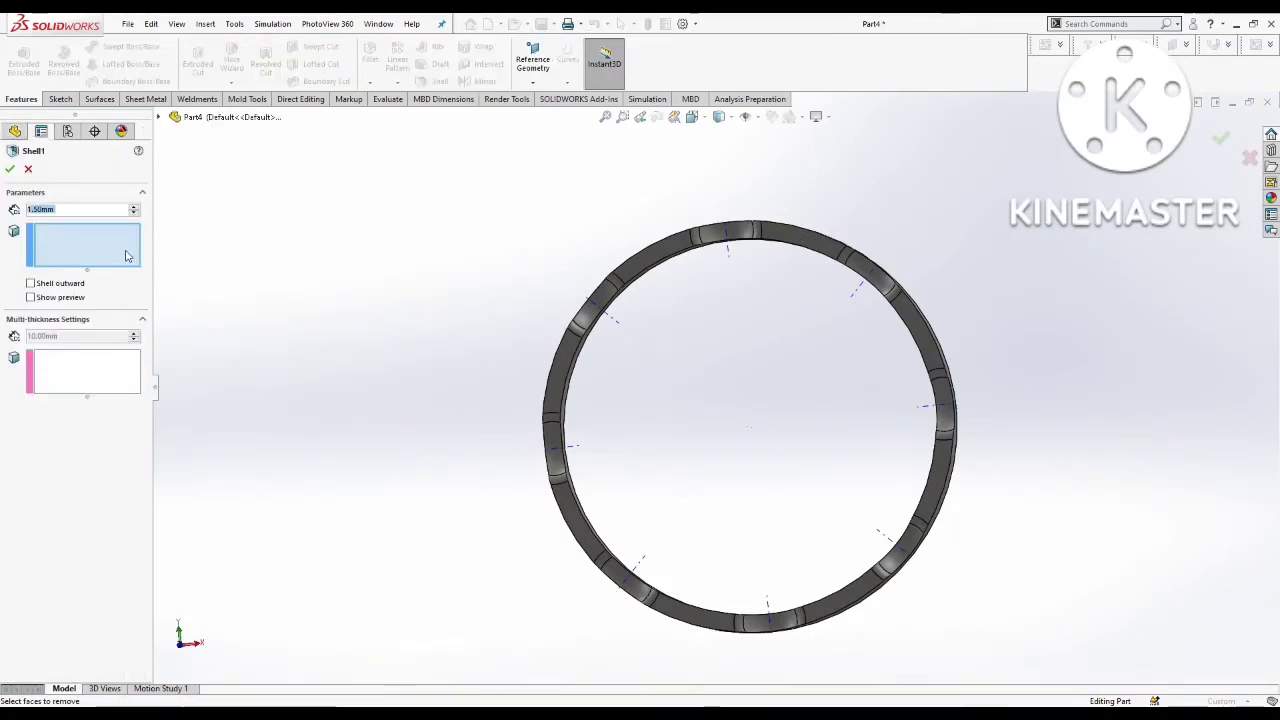
Step: Shell the ring to 1.50 mm, removing its outer, inner and a third face
click(127, 257)
mouse_move(652, 444)
middle_down()
mouse_move(683, 466)
mouse_move(703, 526)
middle_up()
click(658, 293)
mouse_move(727, 407)
middle_down()
mouse_move(636, 297)
mouse_move(710, 400)
mouse_move(632, 399)
mouse_move(563, 369)
middle_up()
click(651, 306)
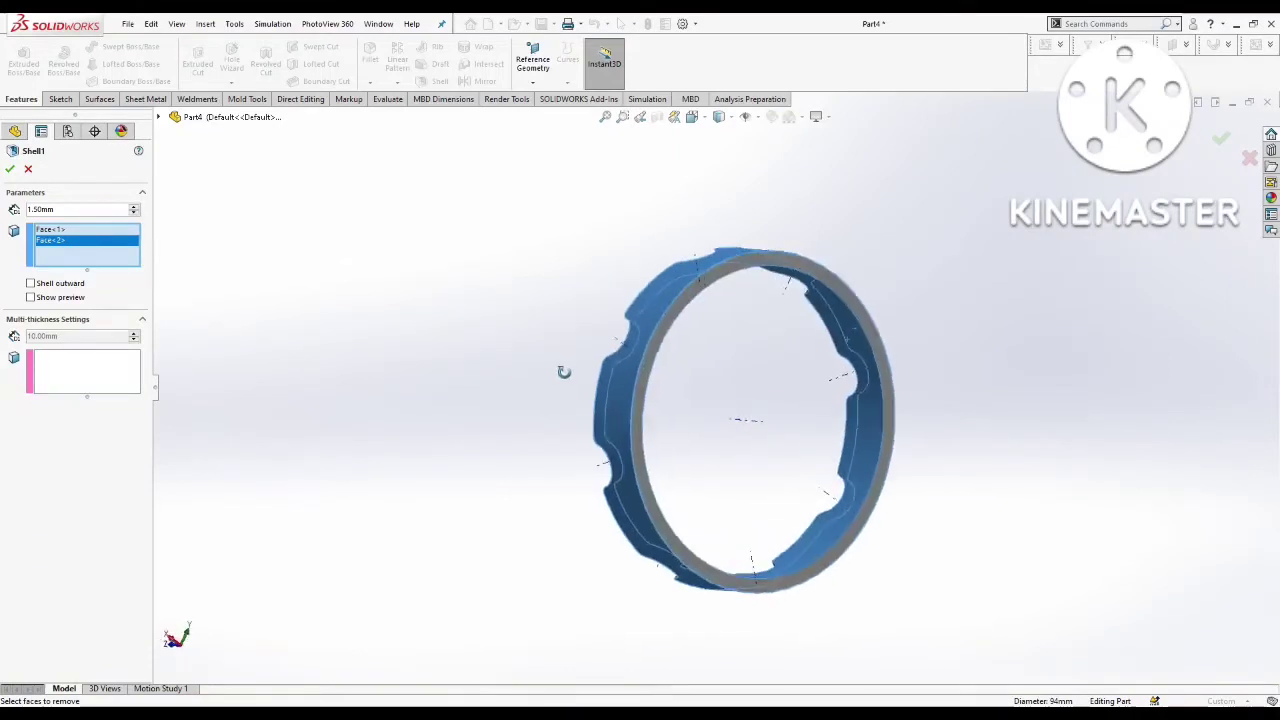
scroll(671, 314, down, 2)
scroll(677, 334, down, 2)
click(680, 347)
scroll(681, 347, up, 3)
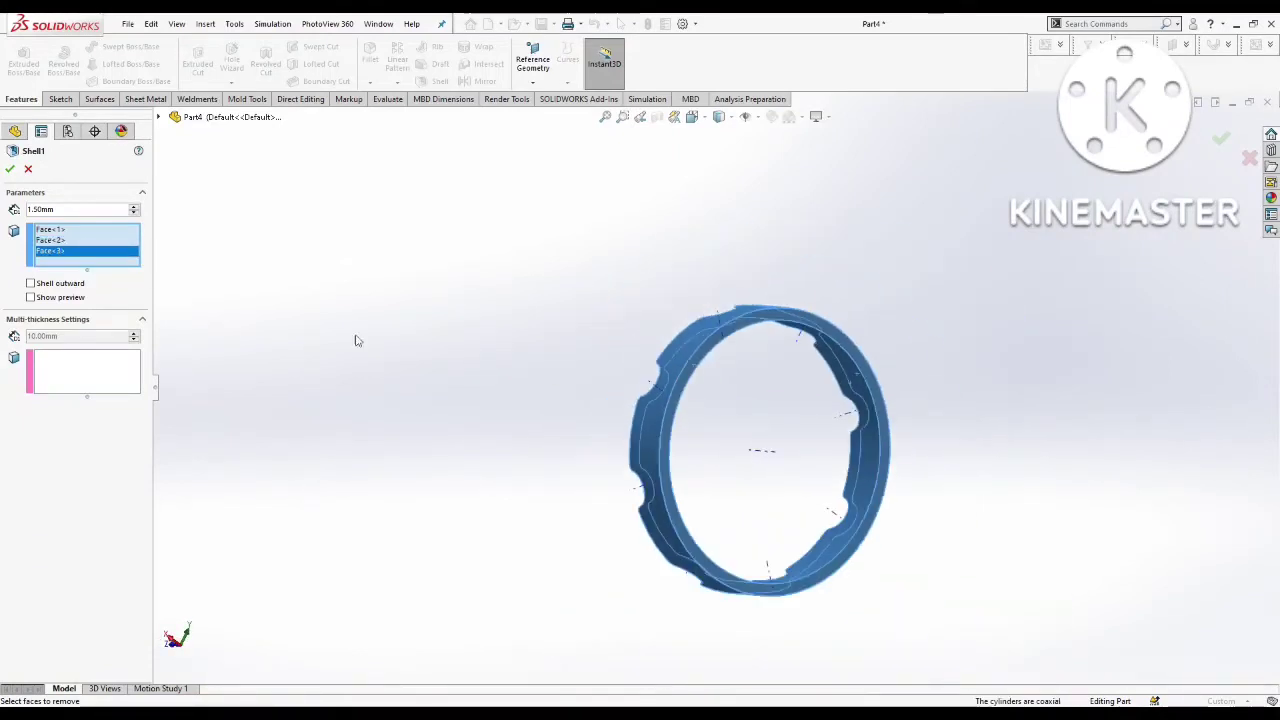
click(9, 170)
scroll(631, 531, up, 3)
middle_drag(631, 531, 600, 497)
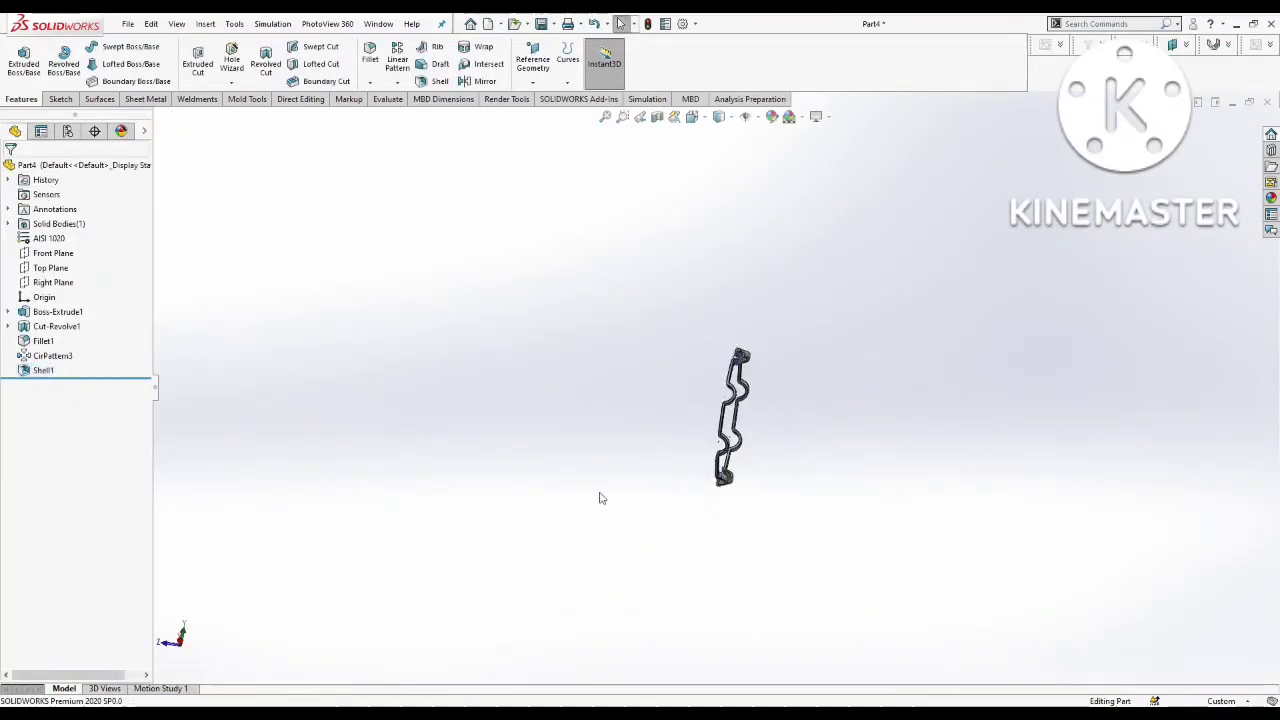
mouse_move(868, 455)
middle_down()
mouse_move(786, 457)
mouse_move(911, 506)
mouse_move(520, 357)
mouse_move(71, 363)
middle_up()
Step: Dimension the cage's pocket arc in Sketch2 to a 12 mm radius and rebuild the cage
click(71, 357)
click(72, 337)
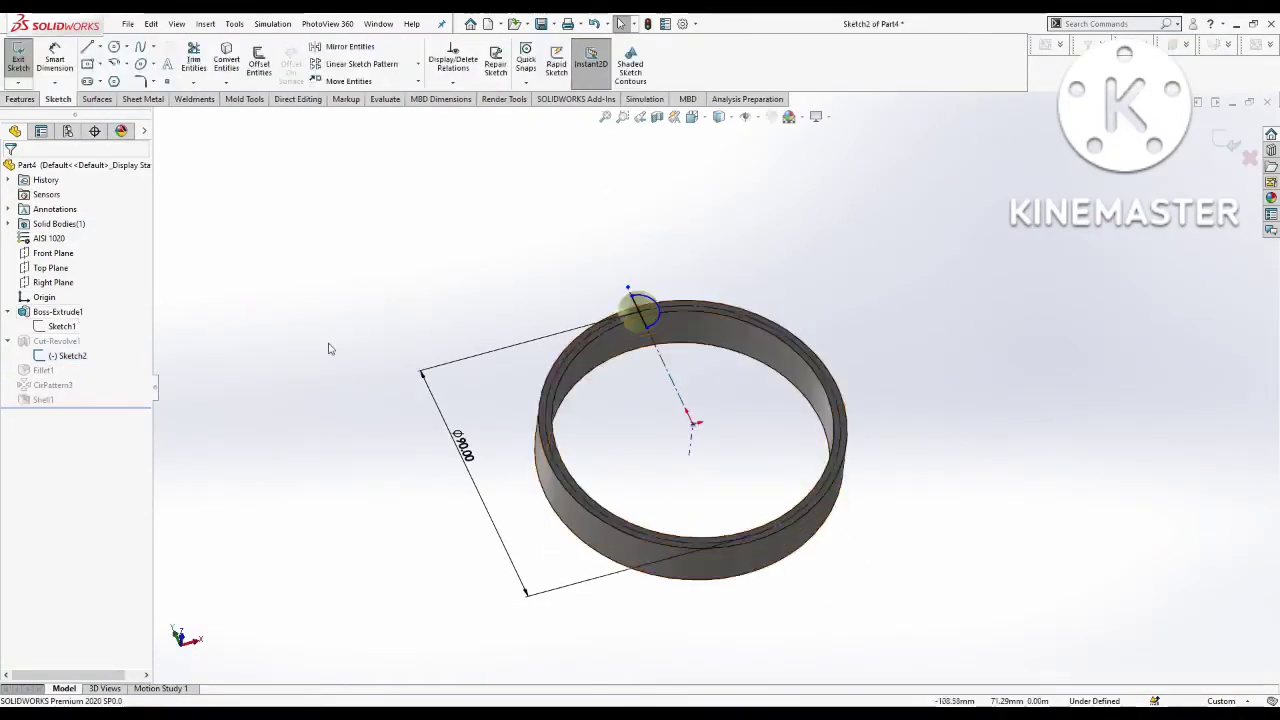
key(d)
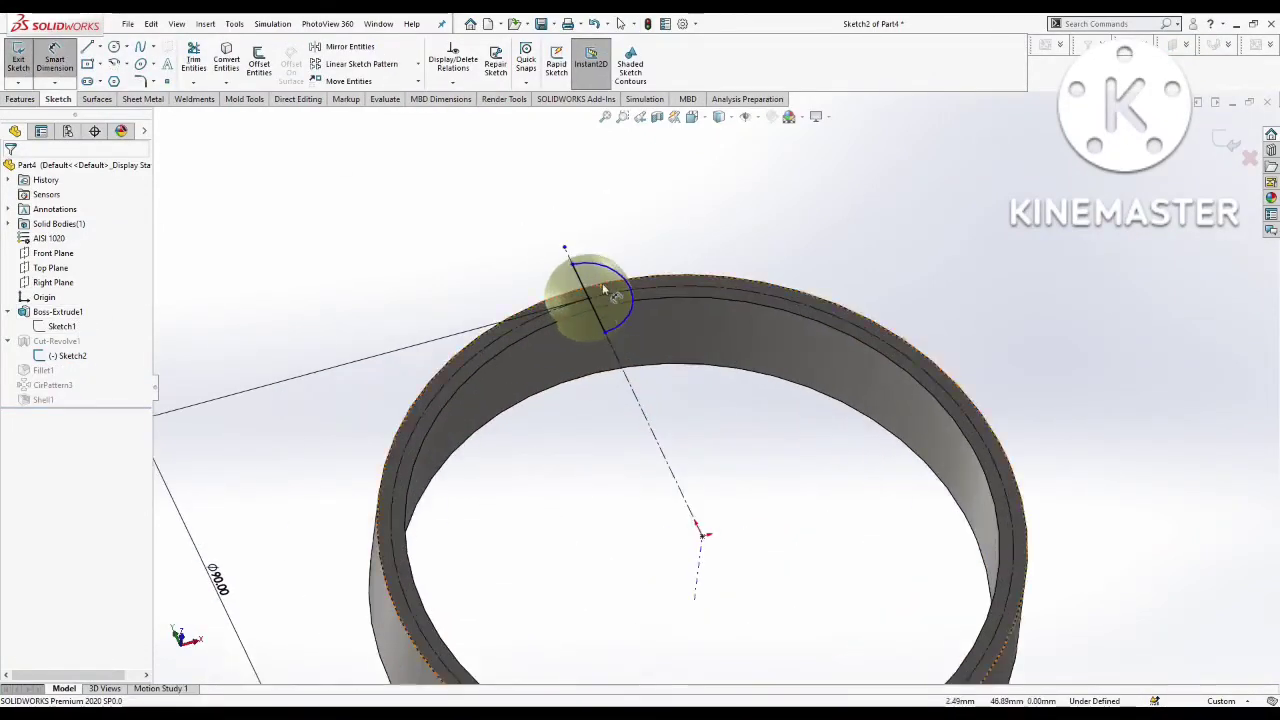
scroll(652, 320, down, 3)
click(617, 279)
click(665, 242)
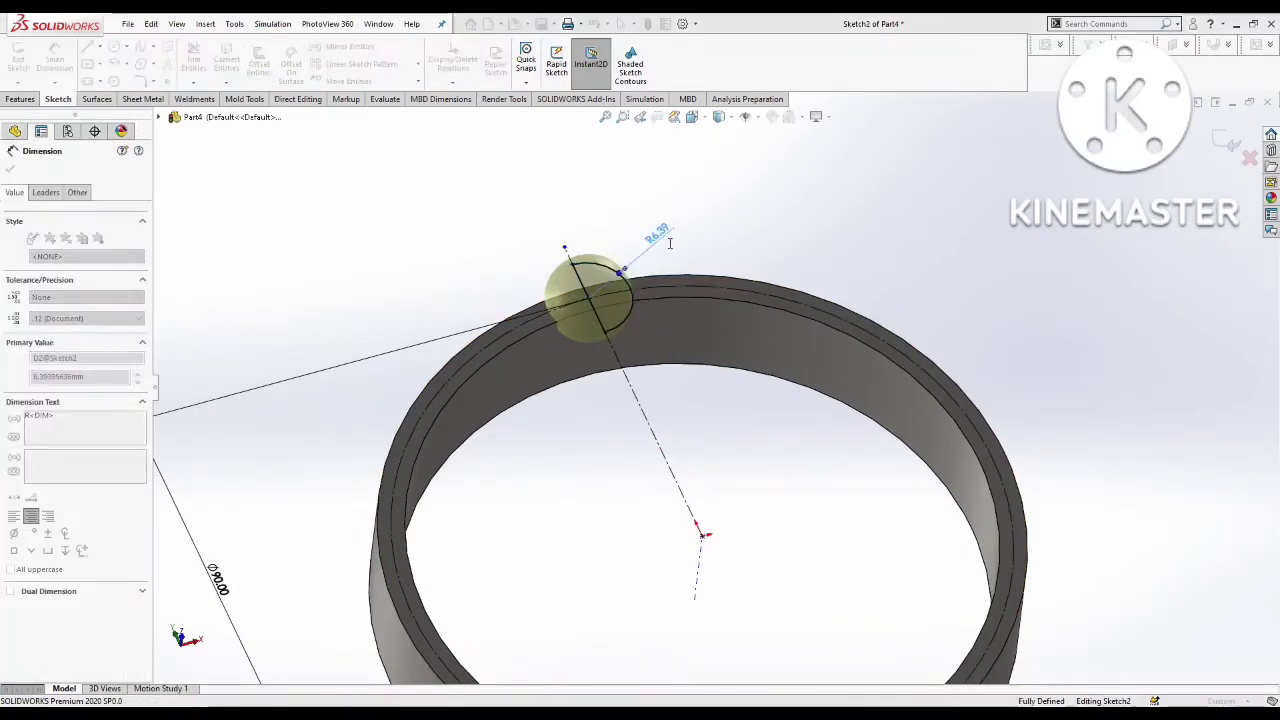
text(12)
key(Return)
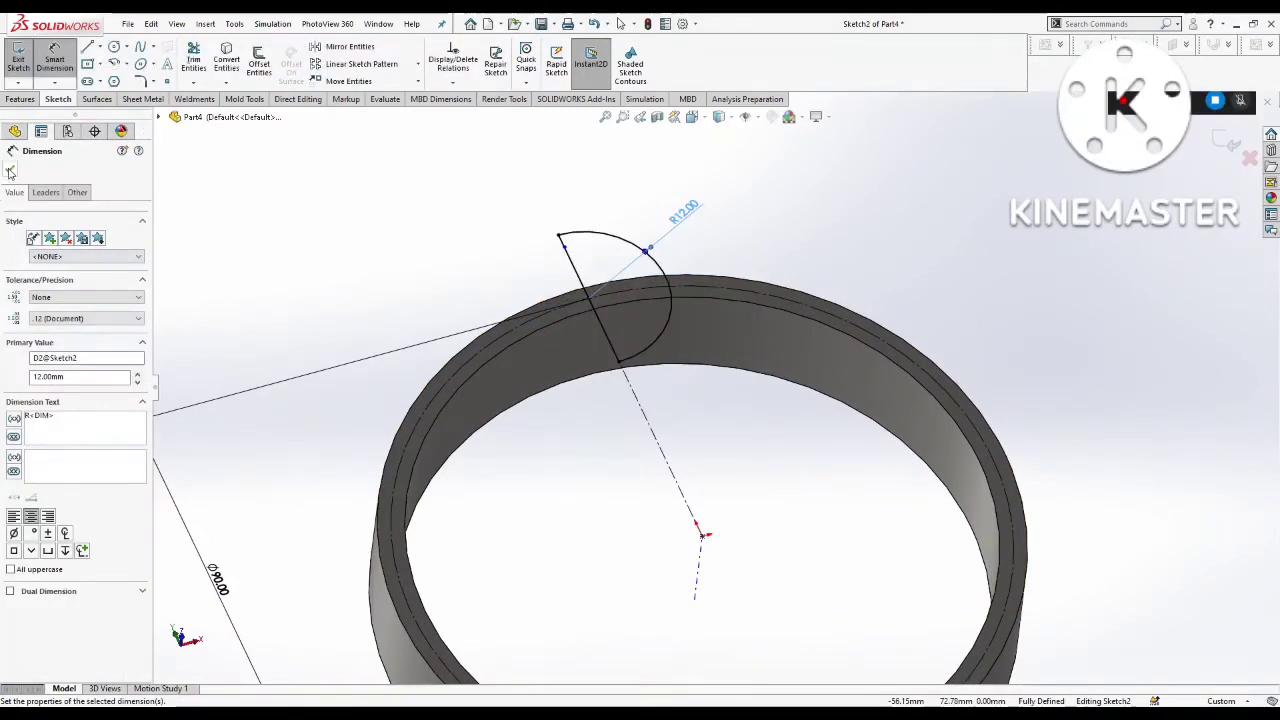
click(10, 168)
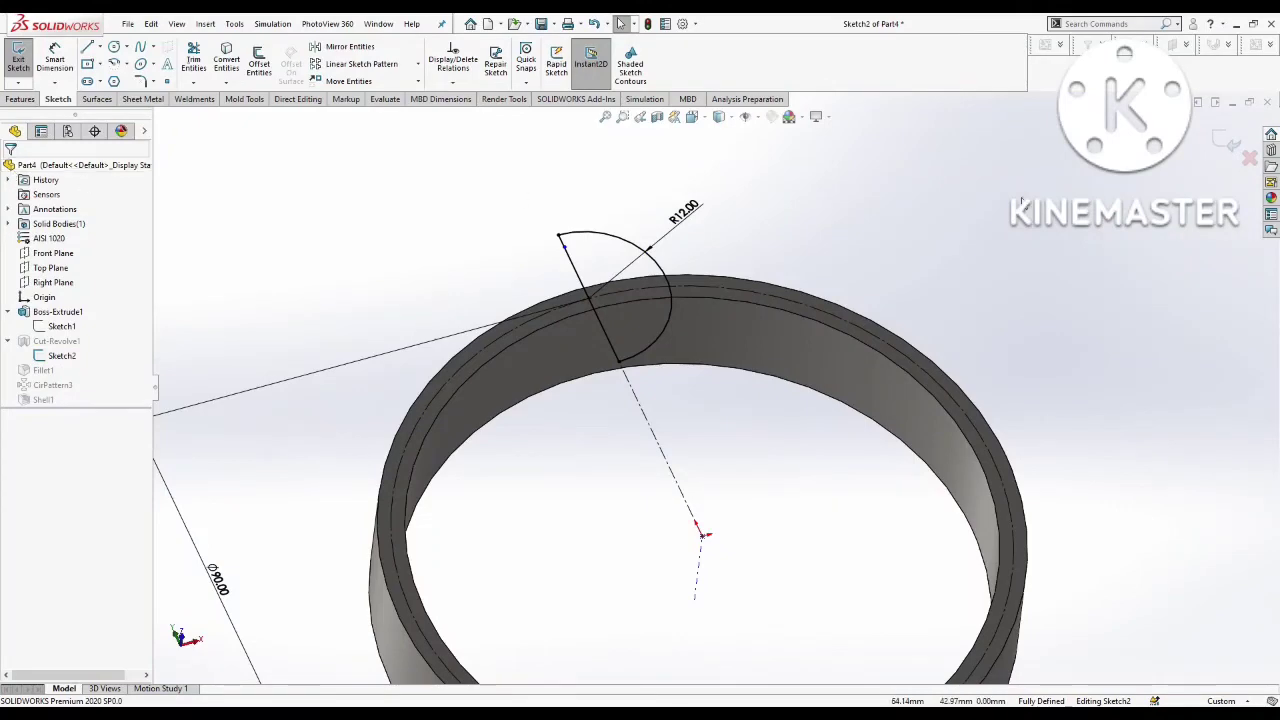
click(1228, 143)
Step: Start a new sketch on the cage ring face with a construction line
click(628, 284)
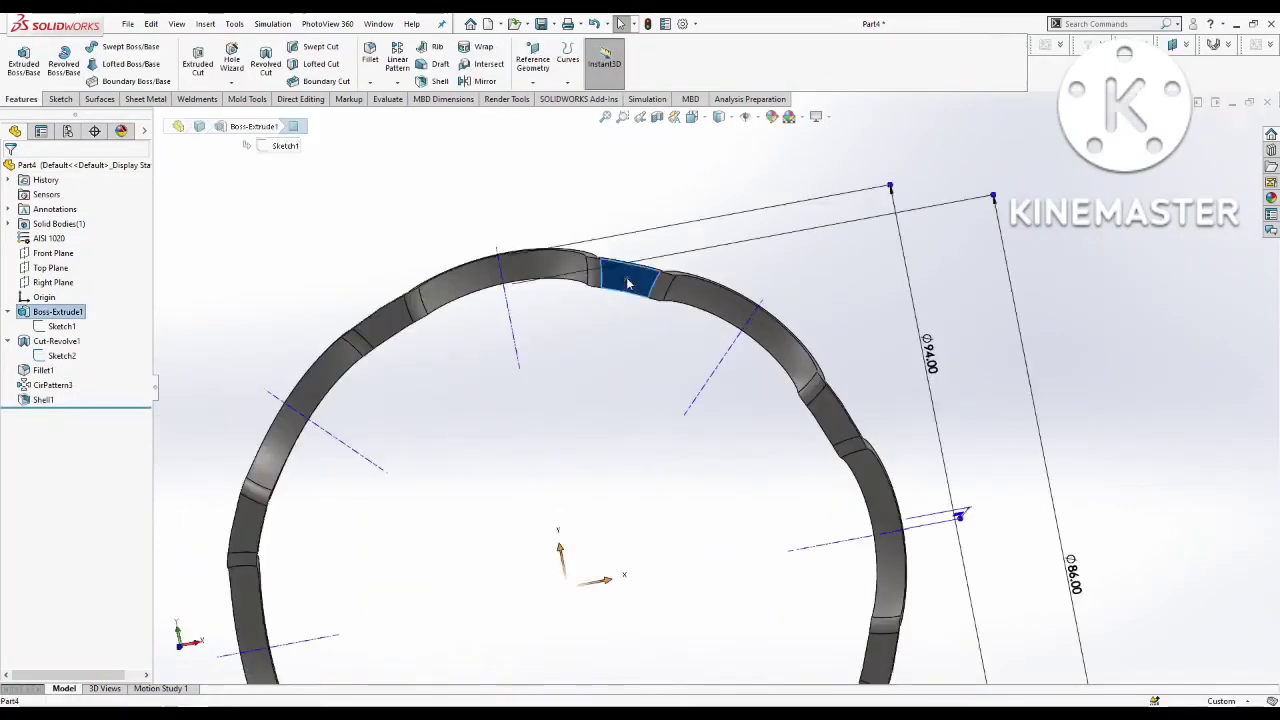
click(690, 248)
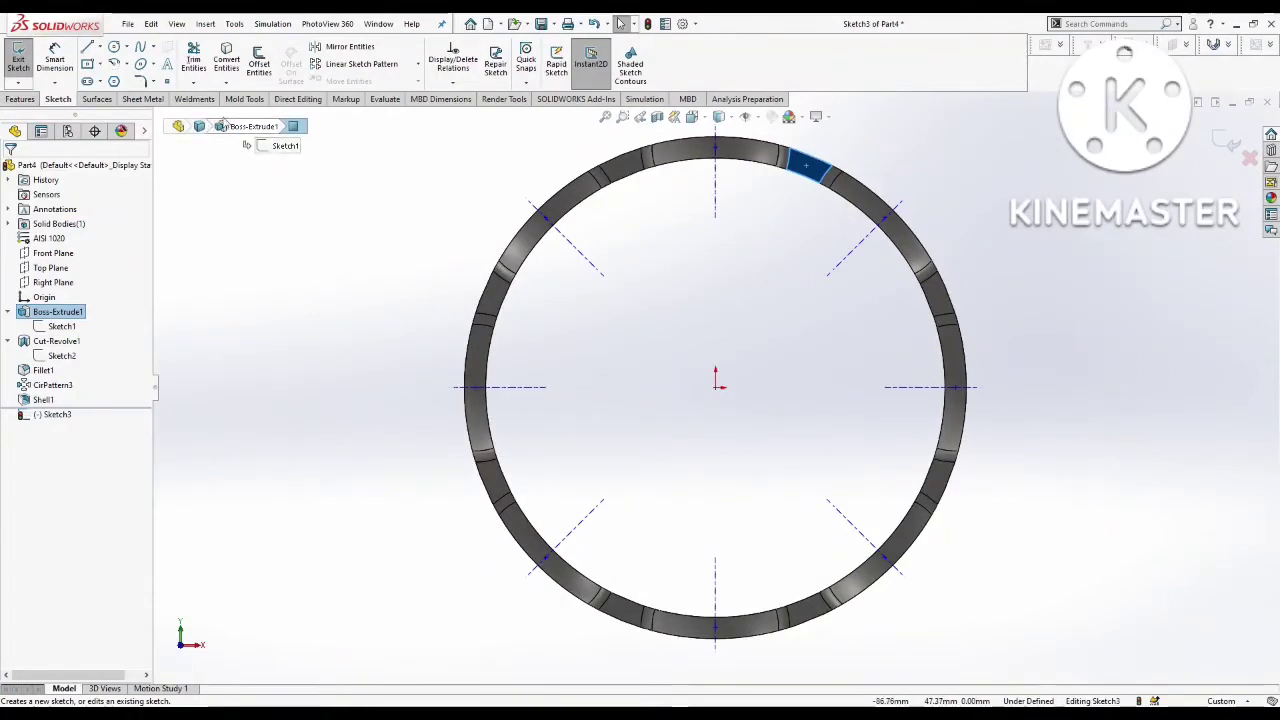
click(100, 50)
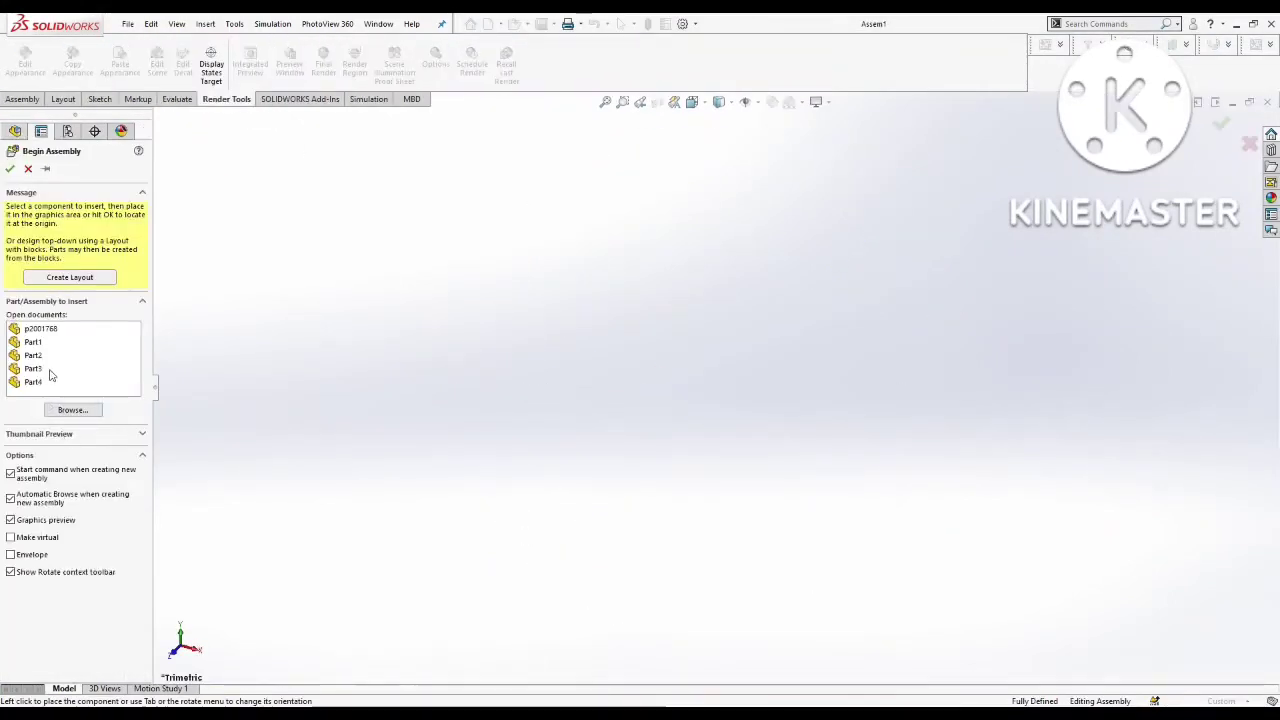
Step: Insert Part1 to Part4 (outer race, inner race, ball, cage) into Assem1
click(42, 343)
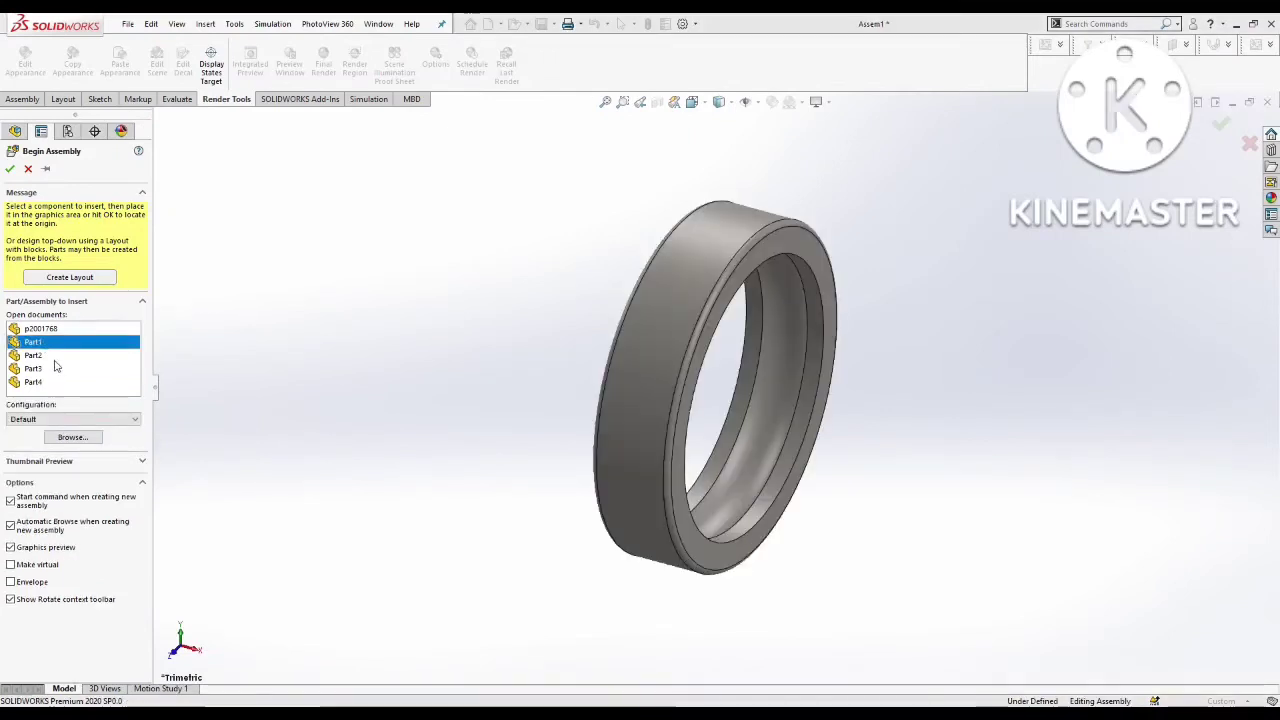
shift+click(35, 382)
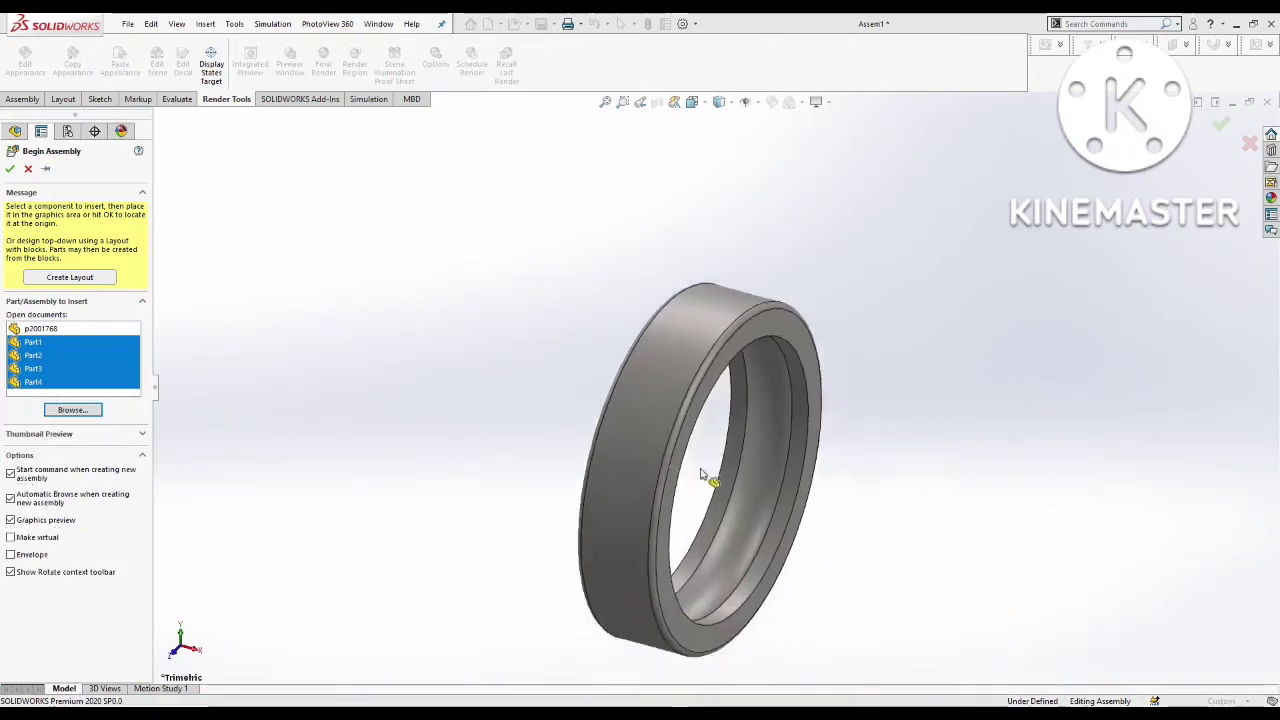
click(860, 402)
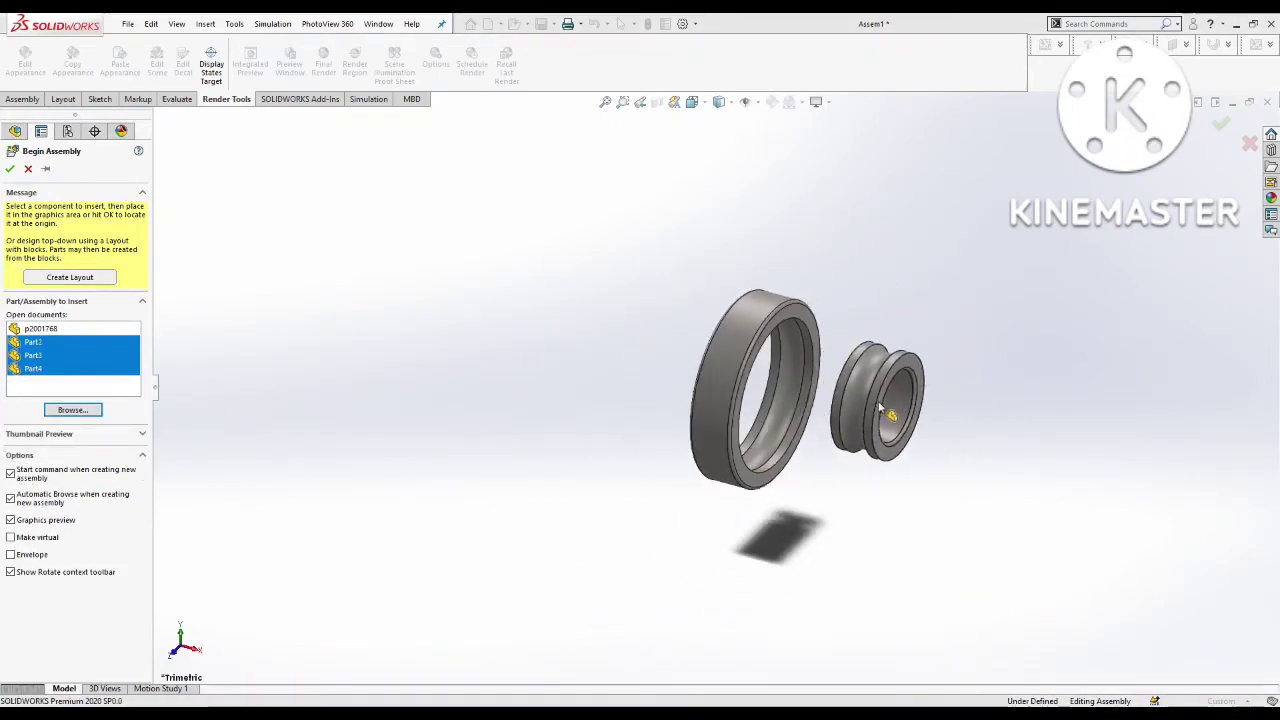
click(893, 412)
click(524, 393)
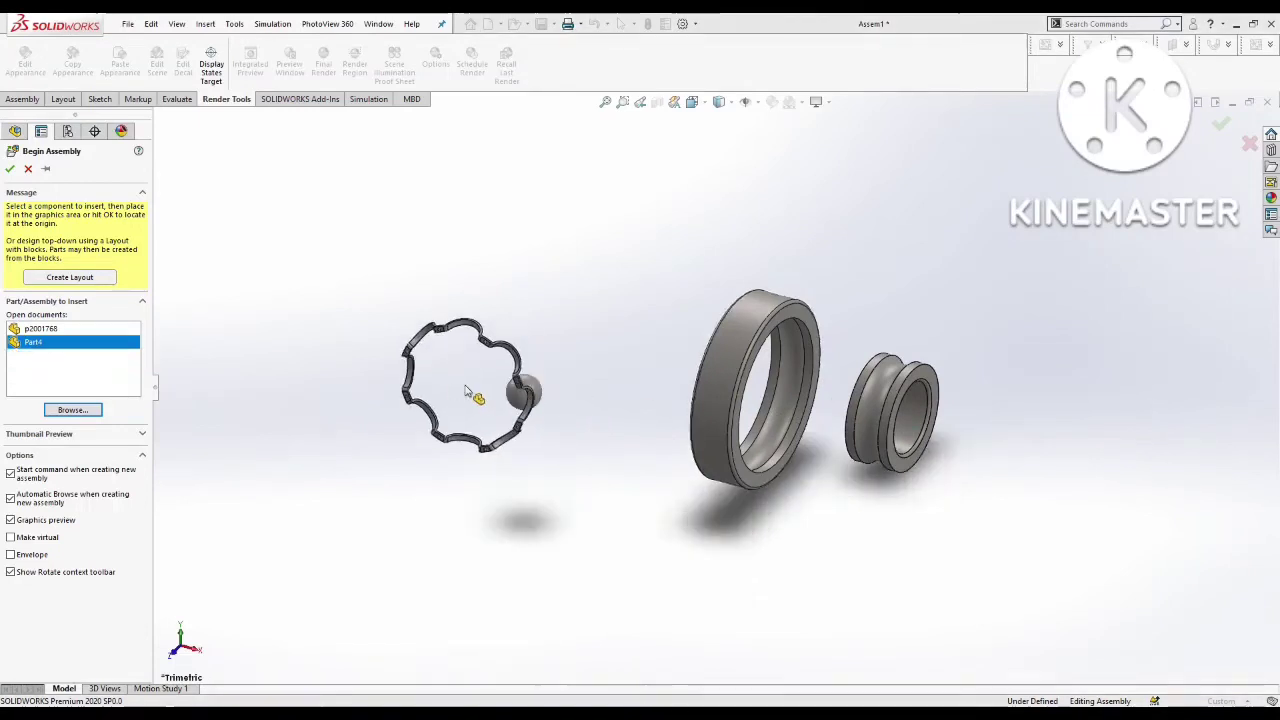
click(435, 373)
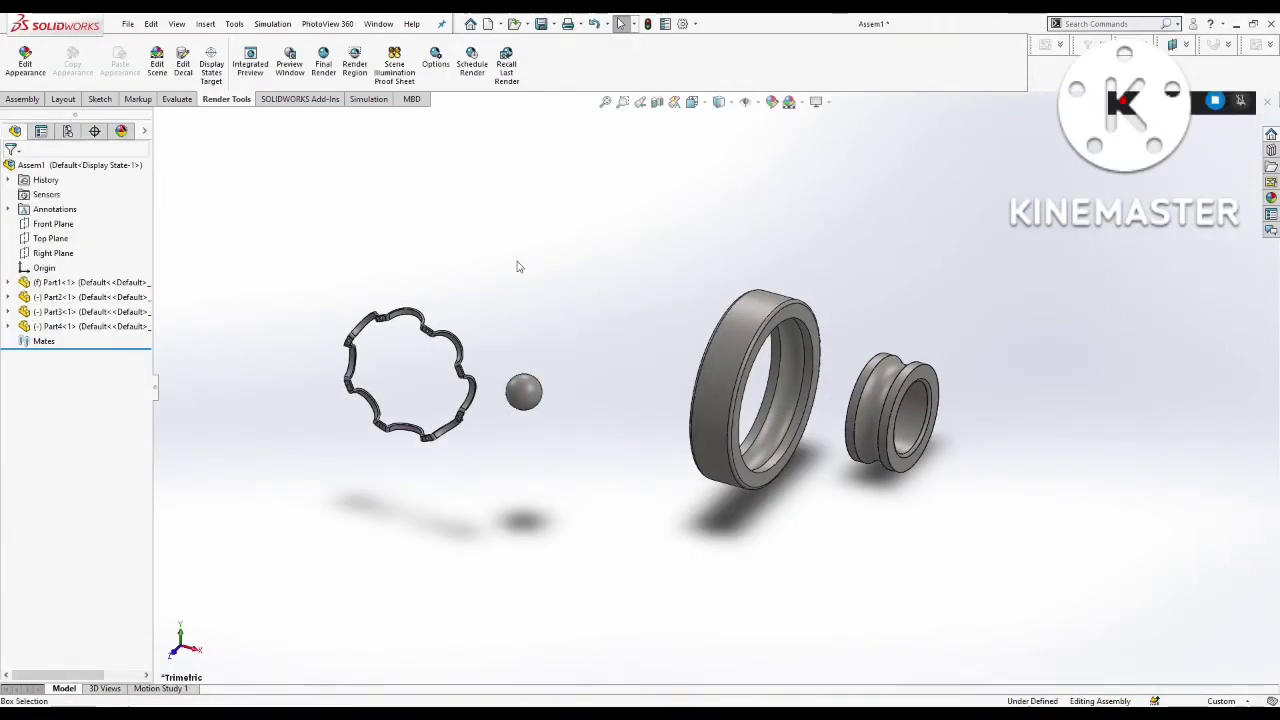
click(22, 98)
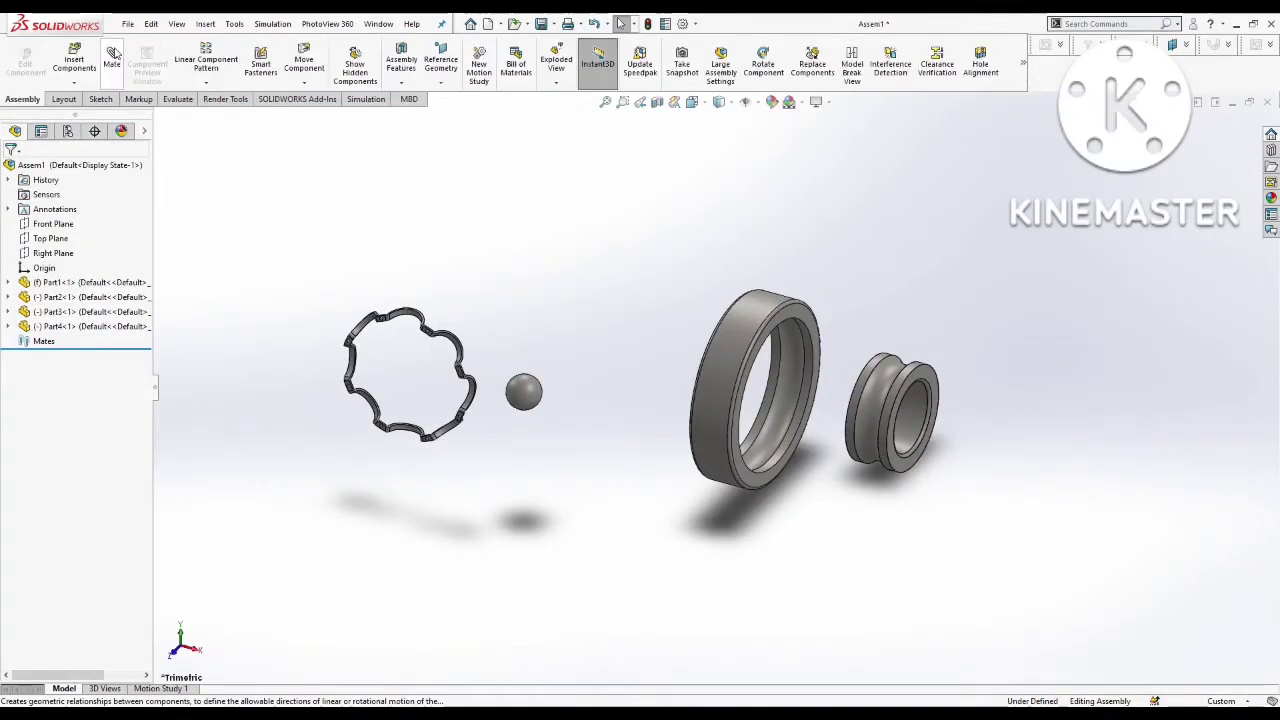
Step: Mate the inner race concentric with the outer race
click(731, 348)
click(111, 60)
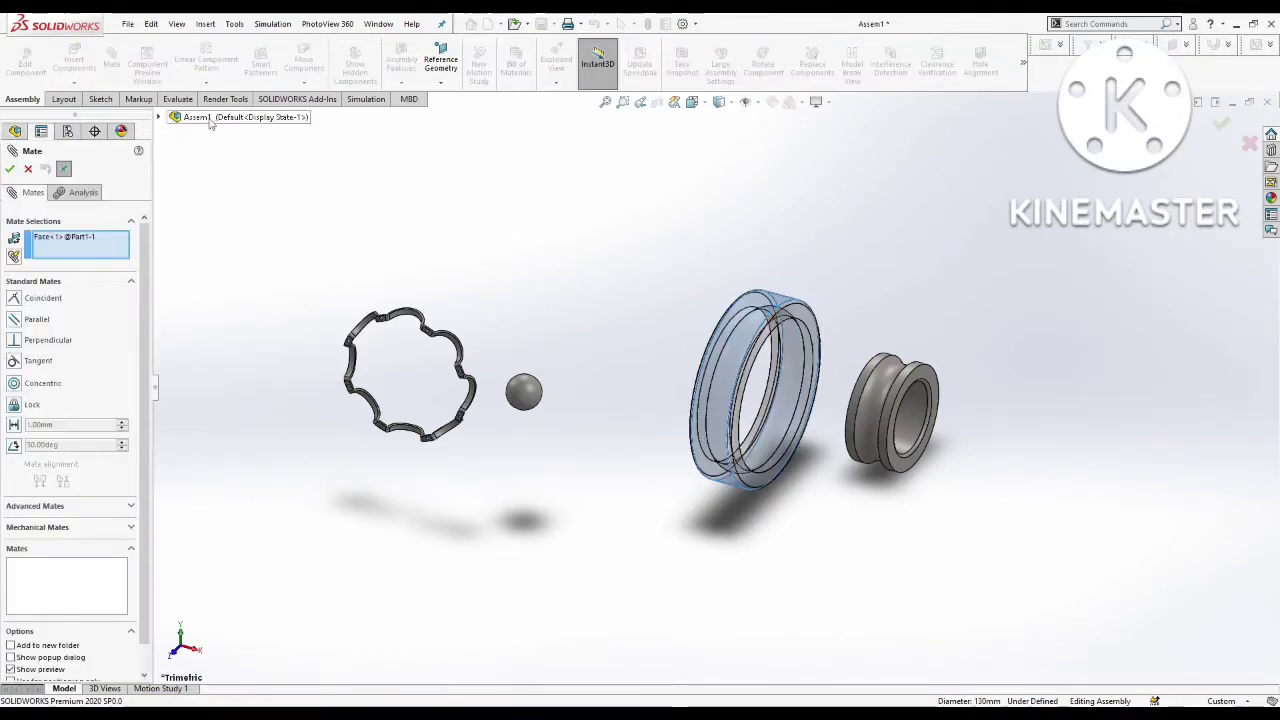
click(938, 379)
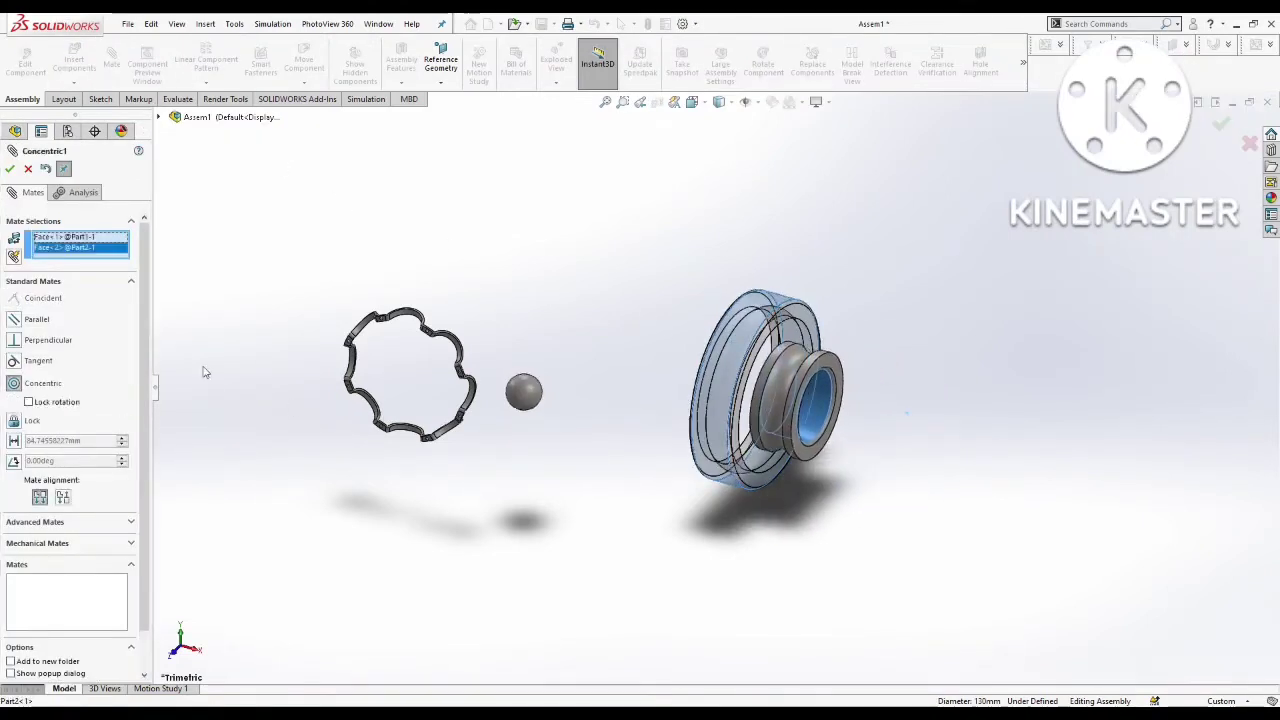
click(10, 170)
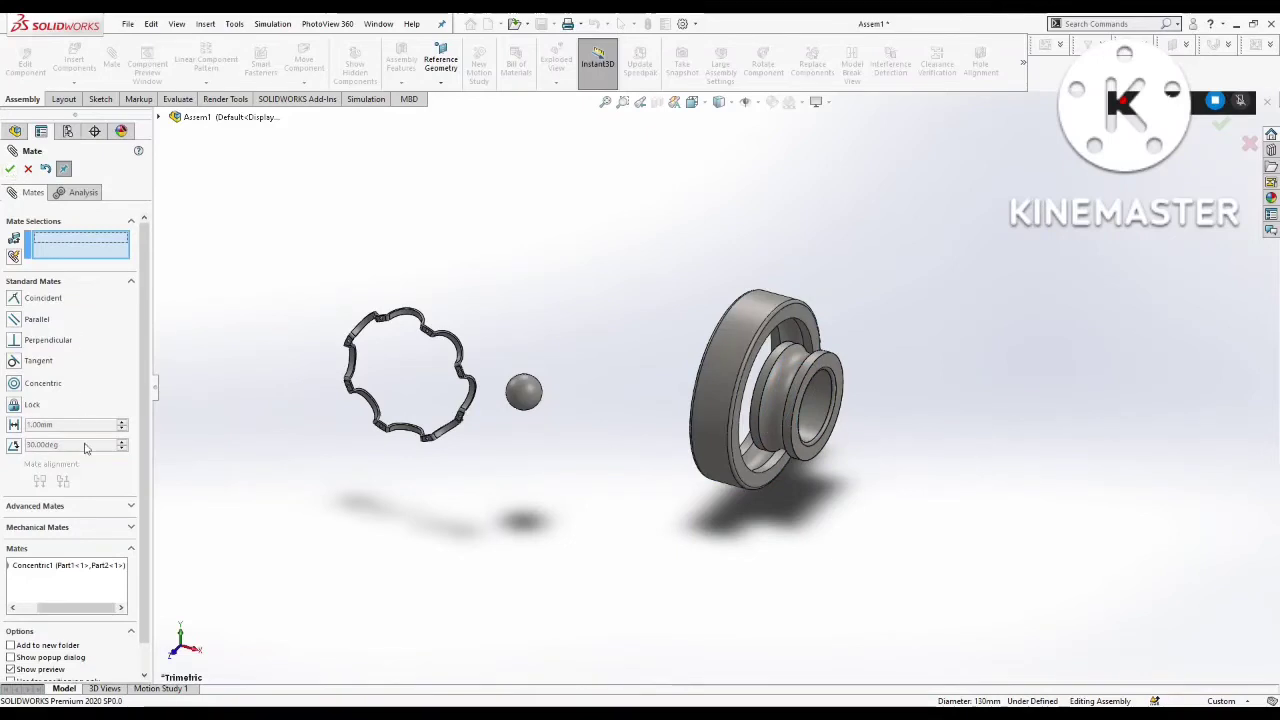
Step: Add a Width mate centring the inner race between the outer race's side faces
click(101, 510)
ctrl+middle_drag(819, 546, 784, 508)
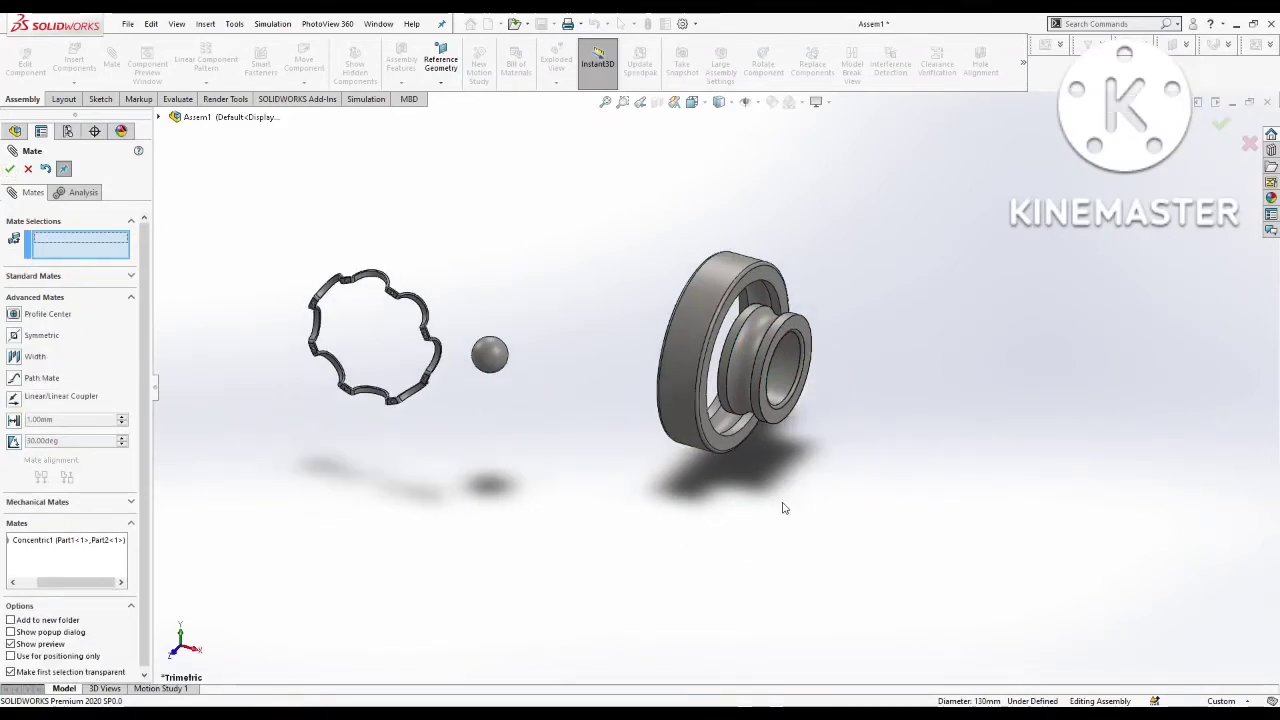
click(35, 357)
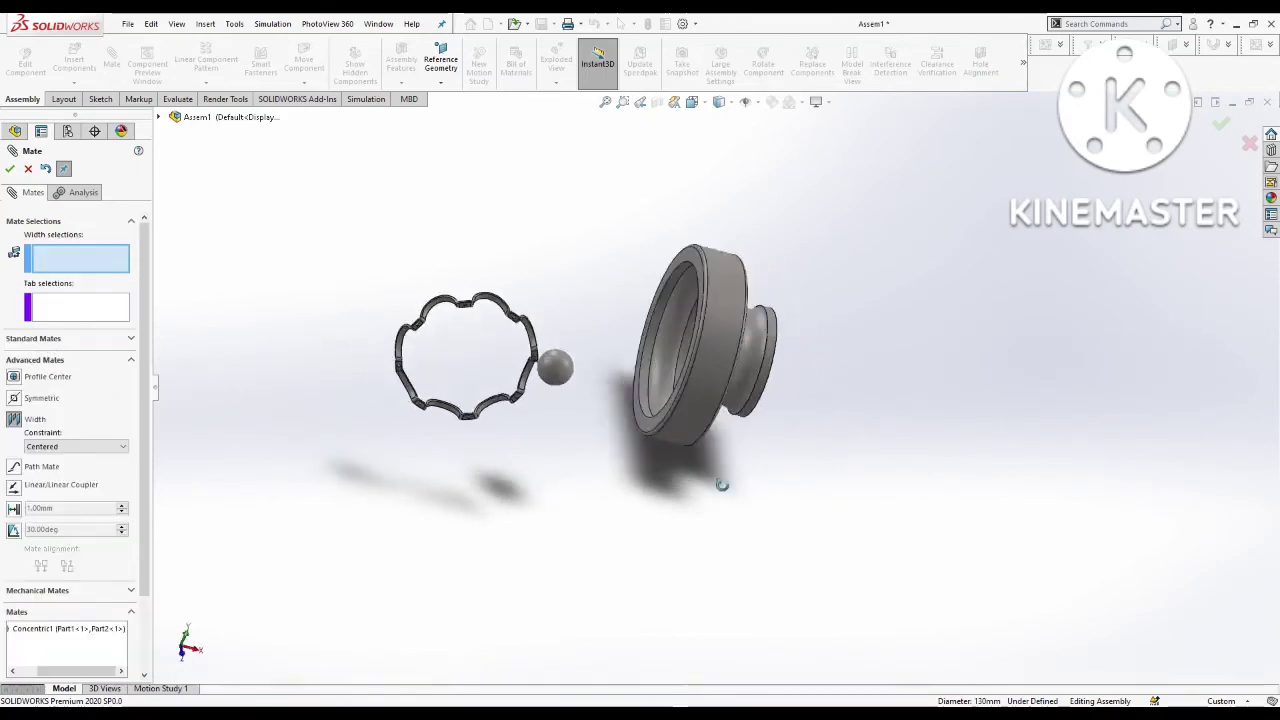
mouse_move(531, 474)
middle_down()
mouse_move(766, 451)
mouse_move(745, 370)
middle_up()
click(690, 420)
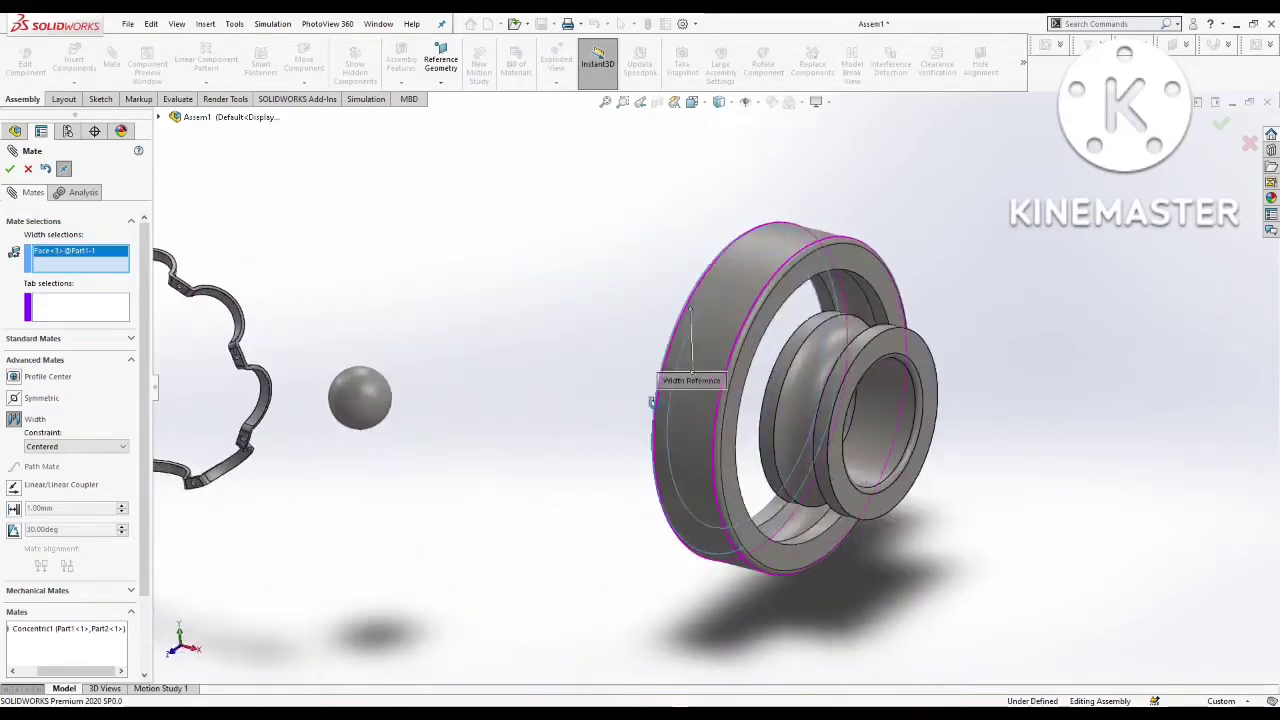
scroll(745, 370, down, 2)
click(734, 368)
scroll(720, 390, up, 3)
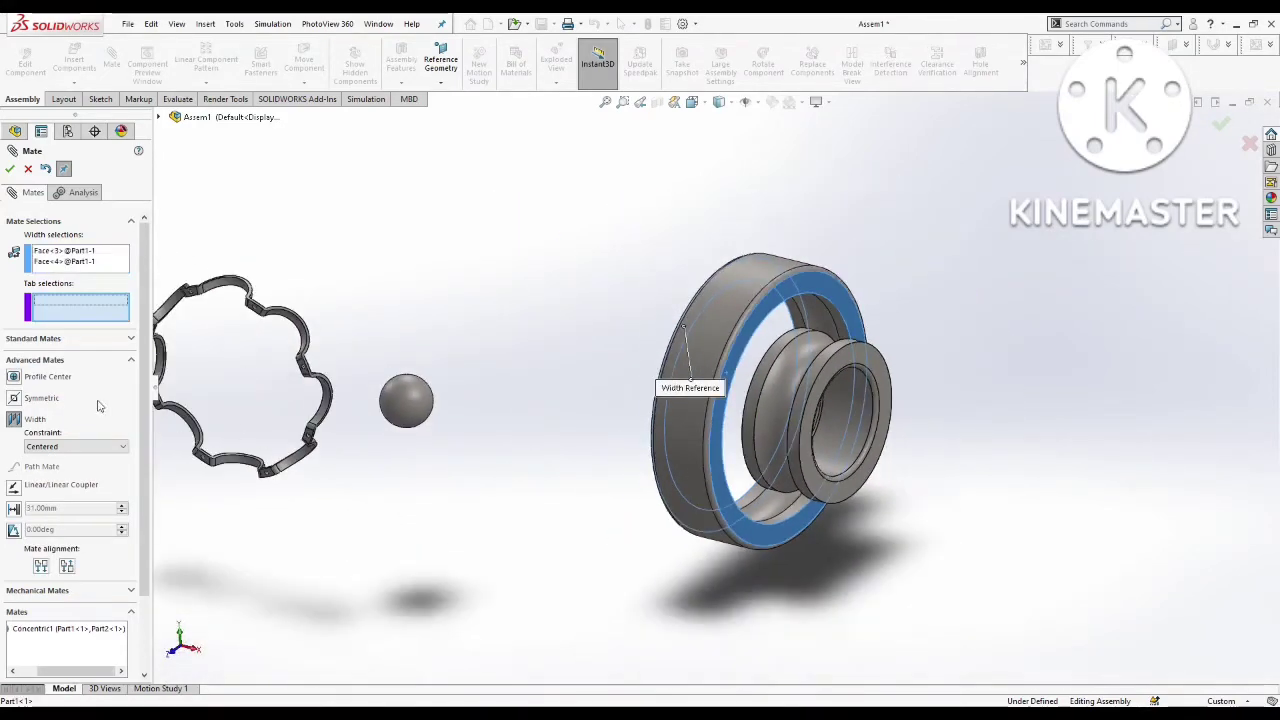
click(808, 448)
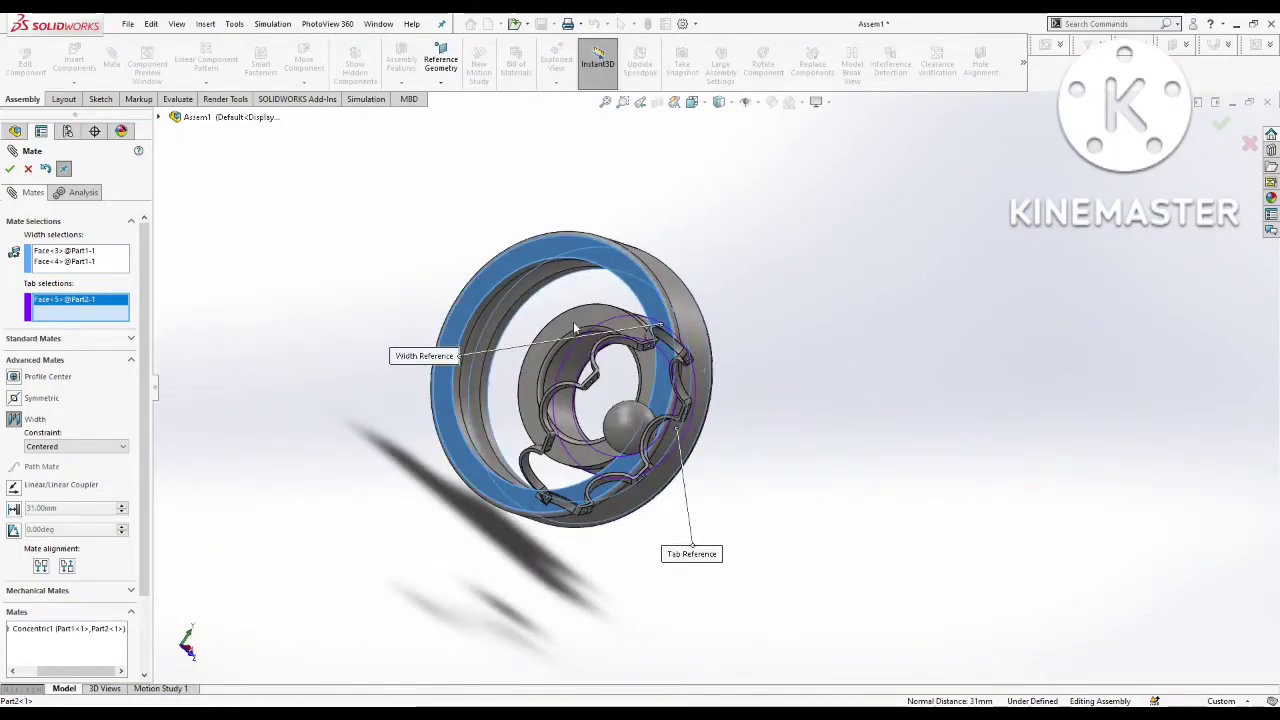
click(573, 321)
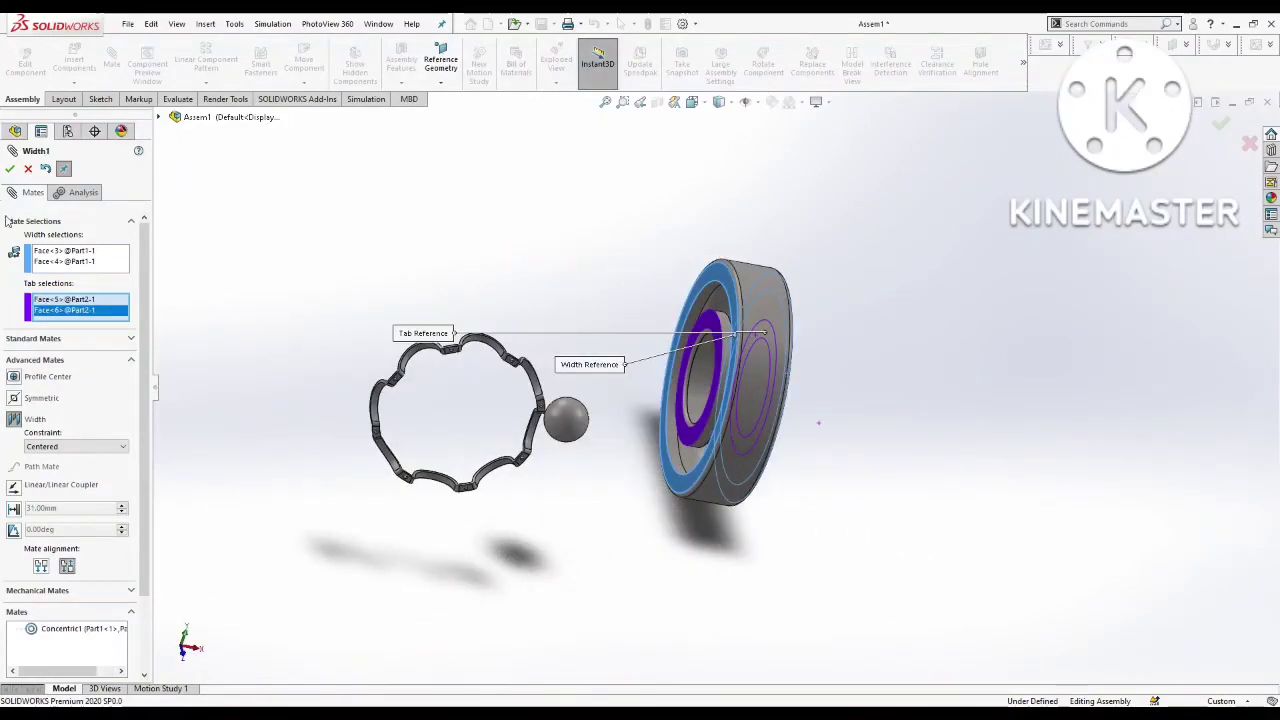
click(10, 170)
key(Escape)
mouse_move(829, 537)
middle_down()
mouse_move(495, 375)
mouse_move(589, 434)
middle_up()
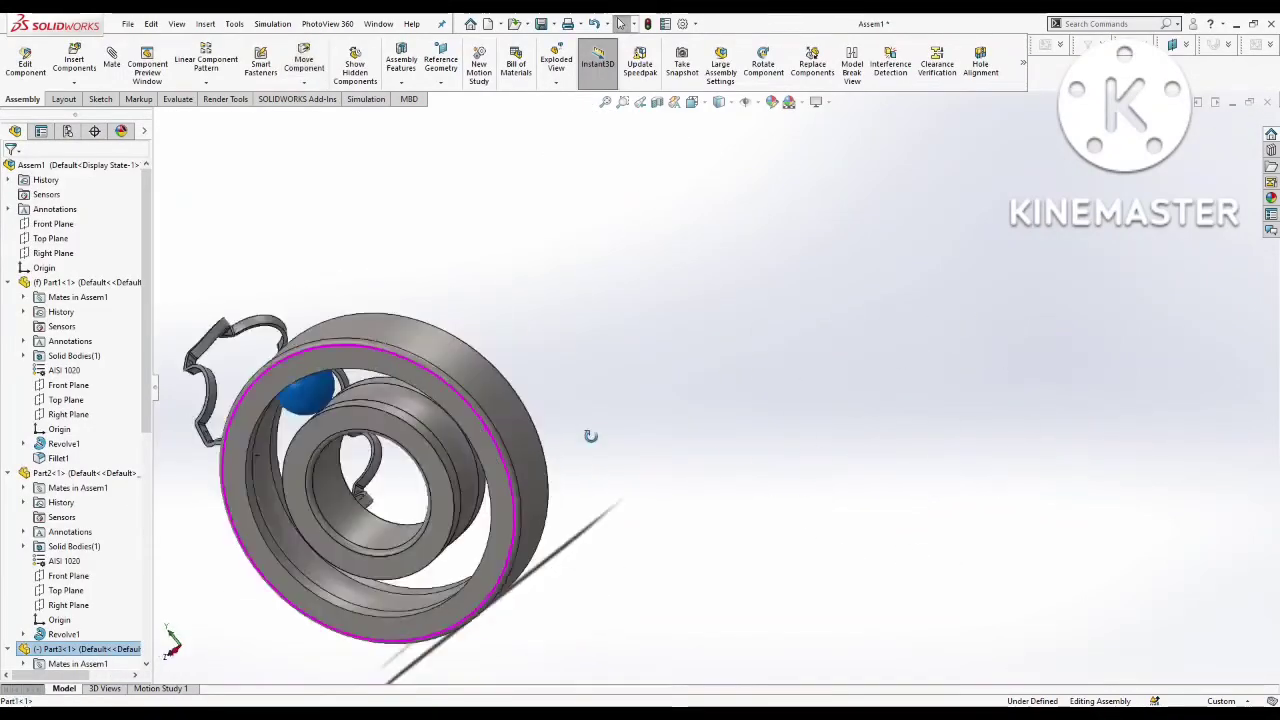
Step: Mate the ball tangent to the inner race
scroll(326, 405, down, 3)
scroll(326, 405, up, 3)
scroll(560, 380, down, 3)
middle_drag(560, 380, 640, 330)
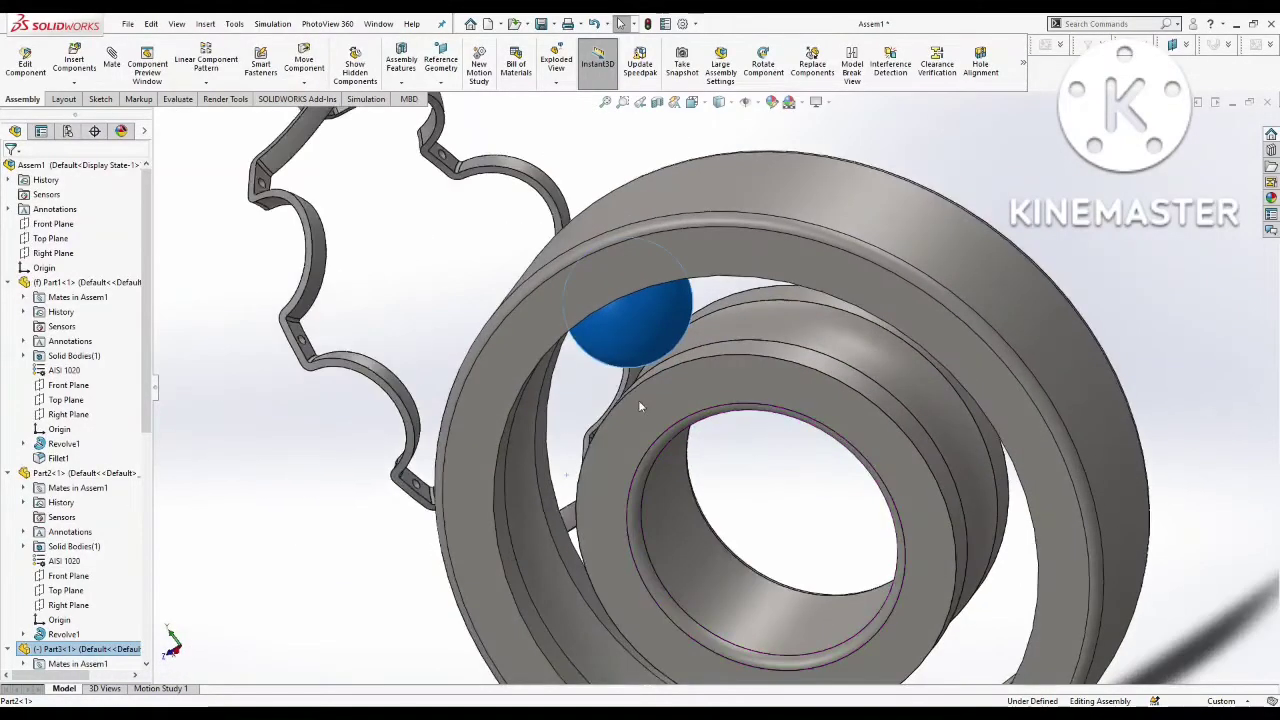
key(Escape)
click(111, 60)
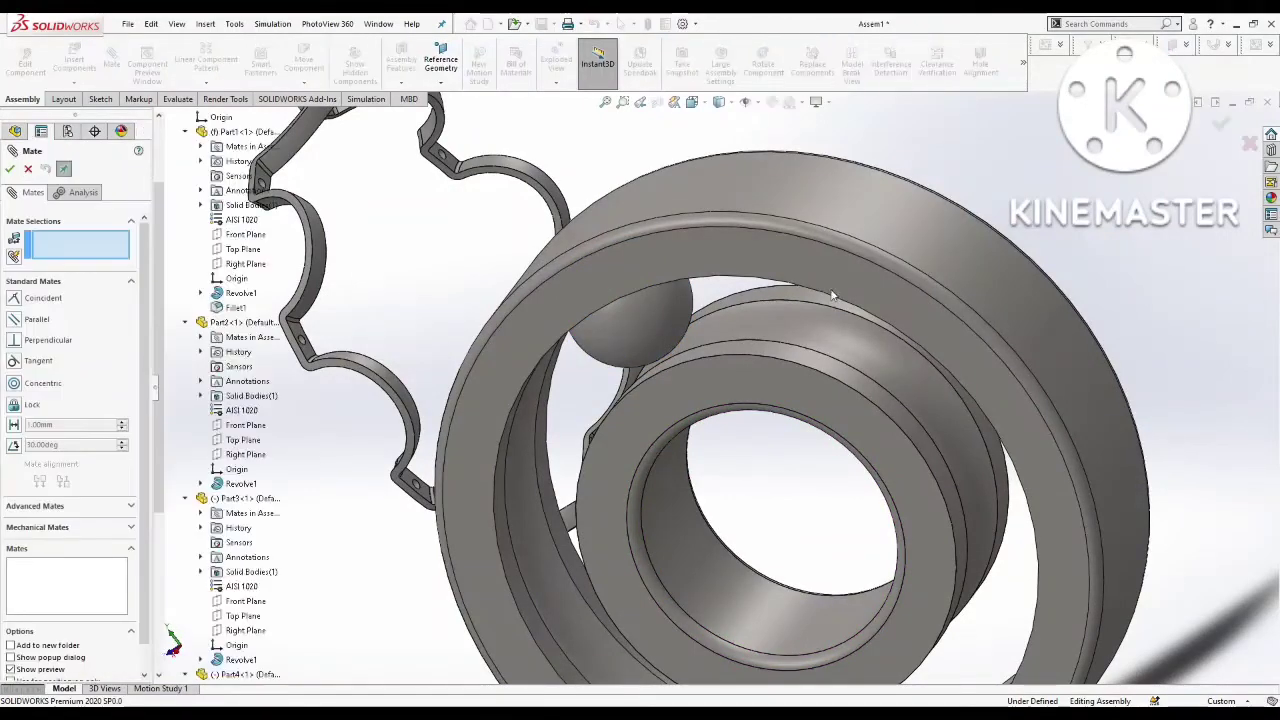
middle_drag(818, 345, 690, 376)
click(690, 376)
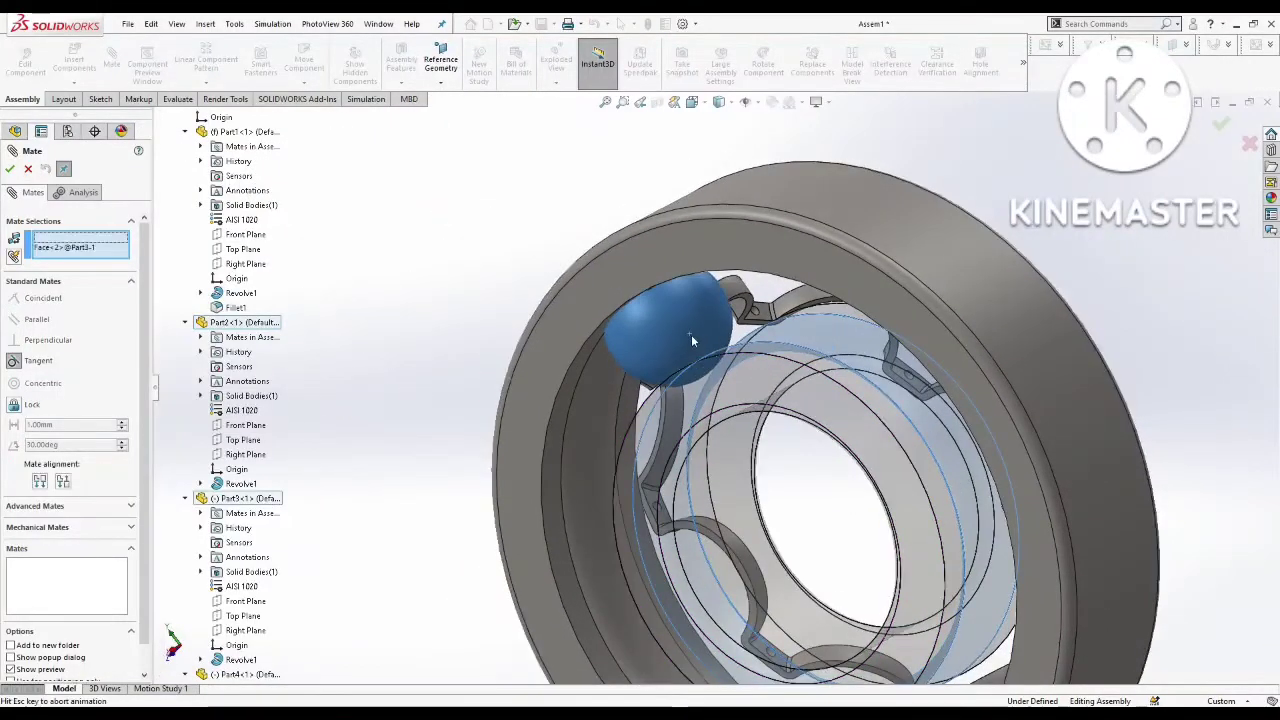
key(Return)
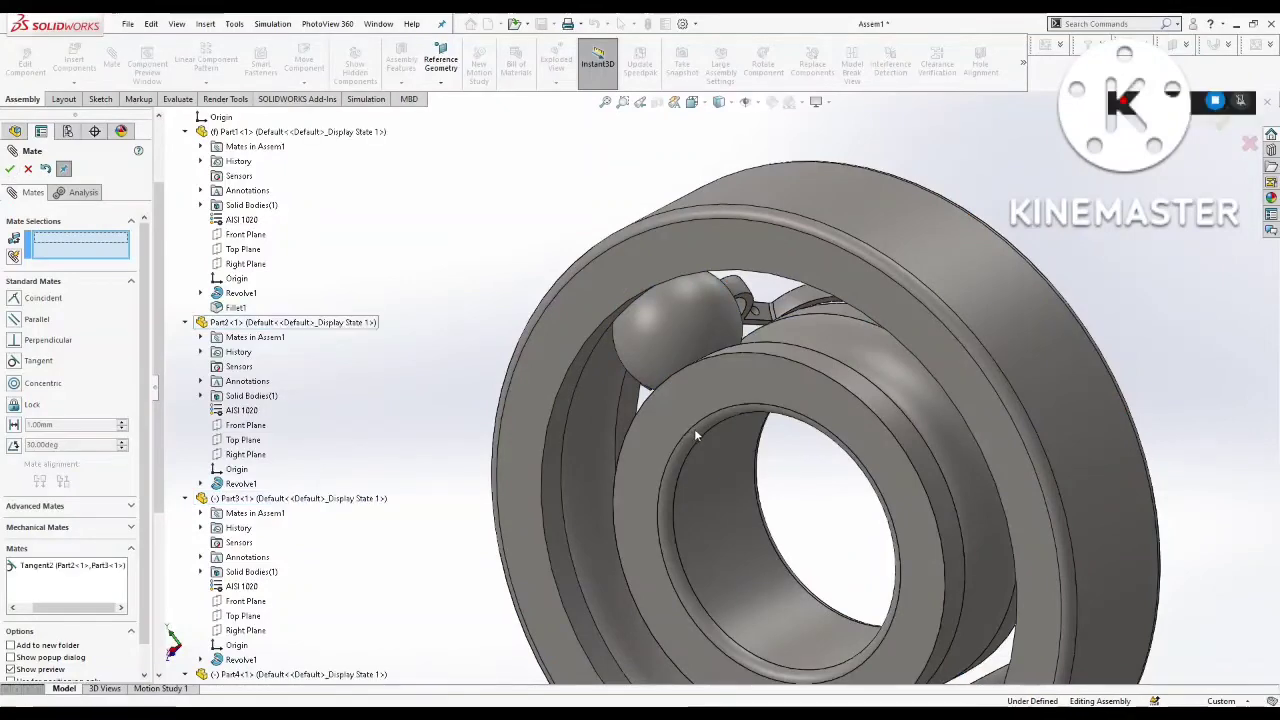
Step: Add a second tangent mate between the ball and the outer race face
middle_drag(694, 428, 662, 397)
click(662, 397)
click(668, 331)
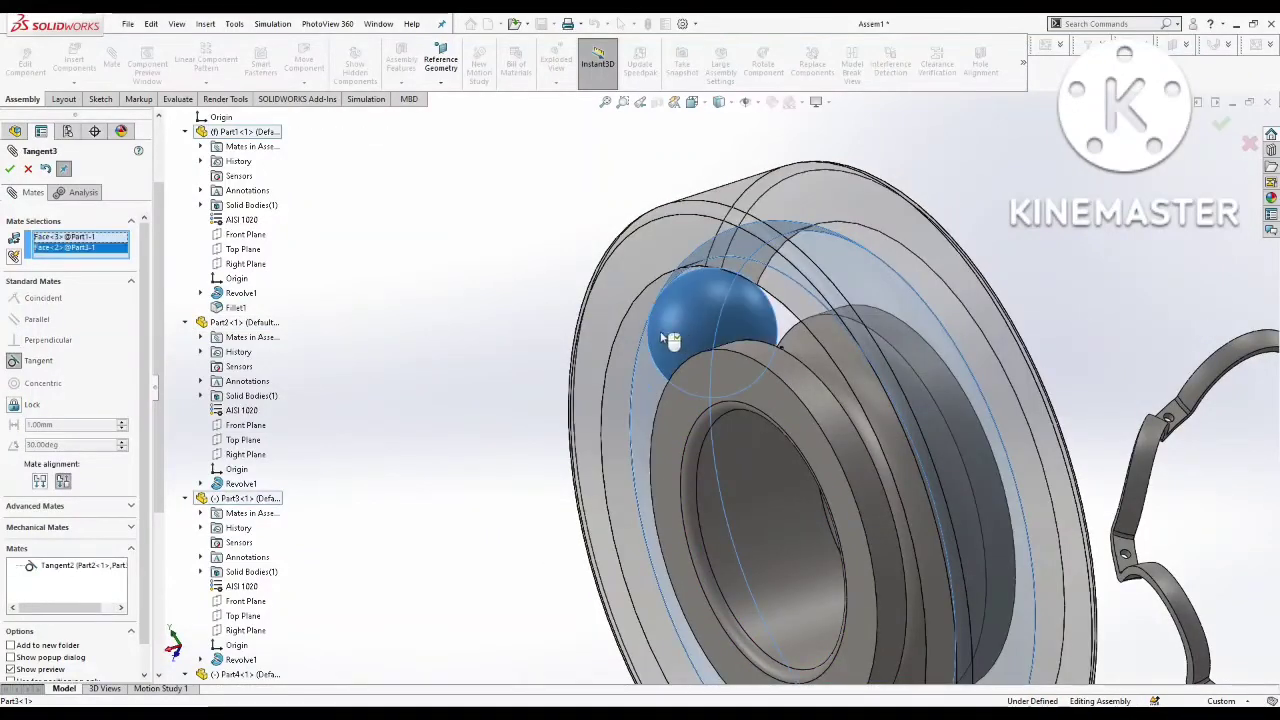
click(9, 169)
scroll(698, 558, up, 3)
mouse_move(698, 558)
middle_down()
mouse_move(830, 514)
mouse_move(790, 470)
middle_up()
key(Escape)
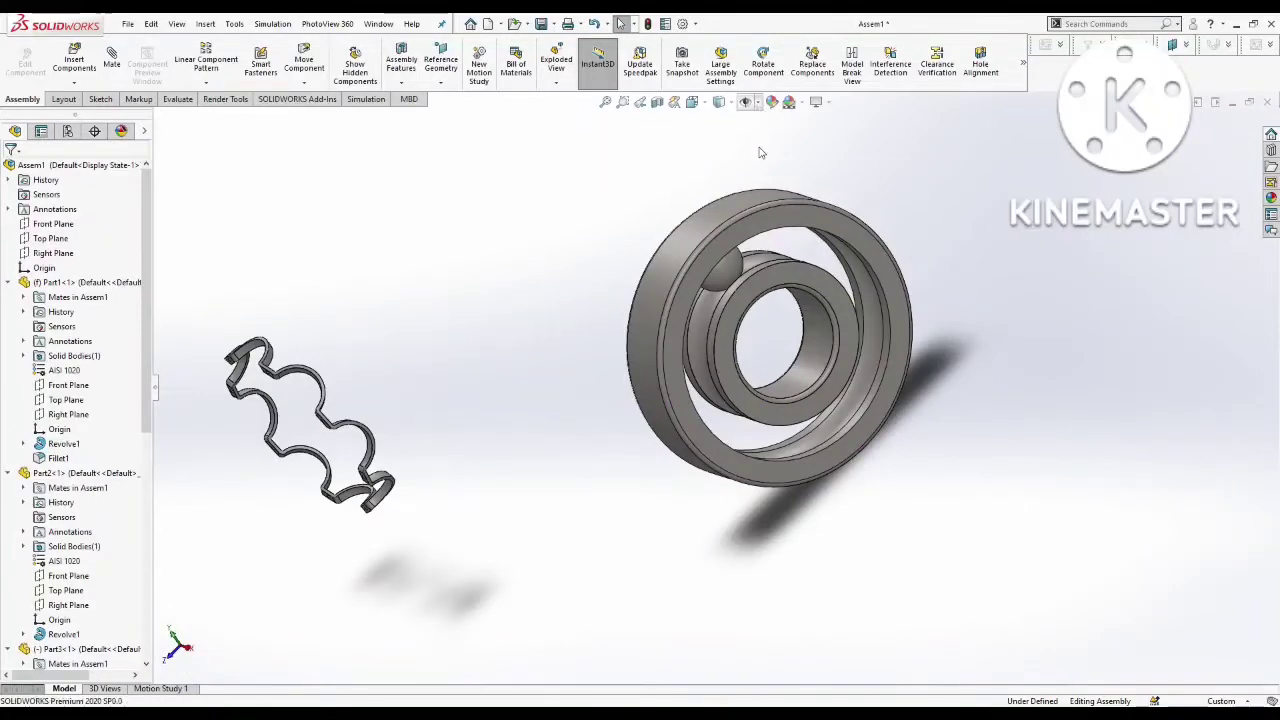
middle_drag(765, 144, 700, 150)
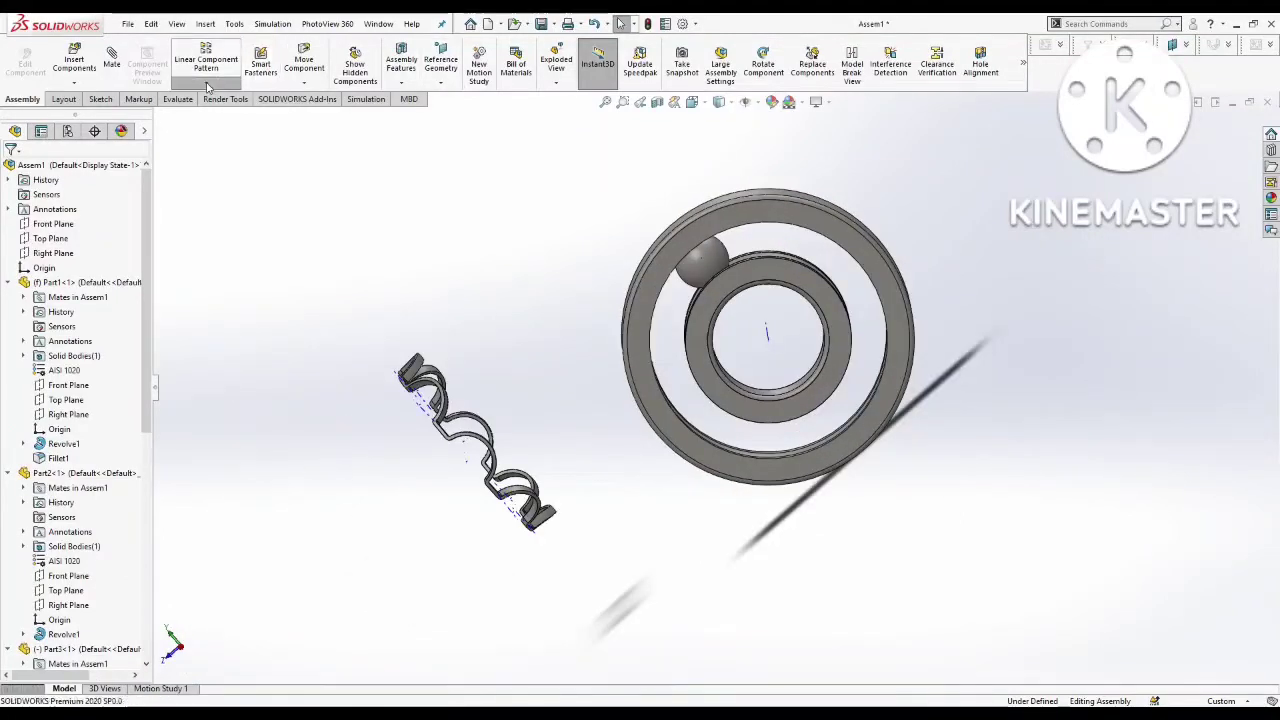
click(231, 121)
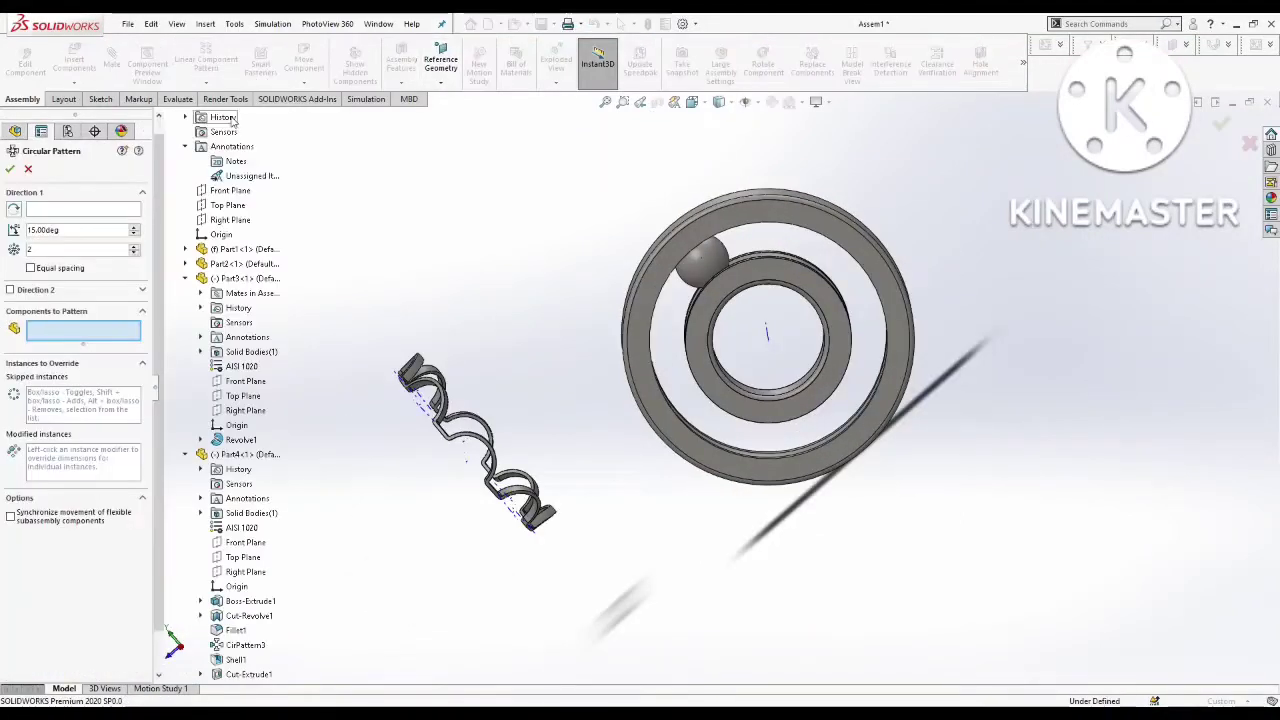
click(103, 213)
click(767, 335)
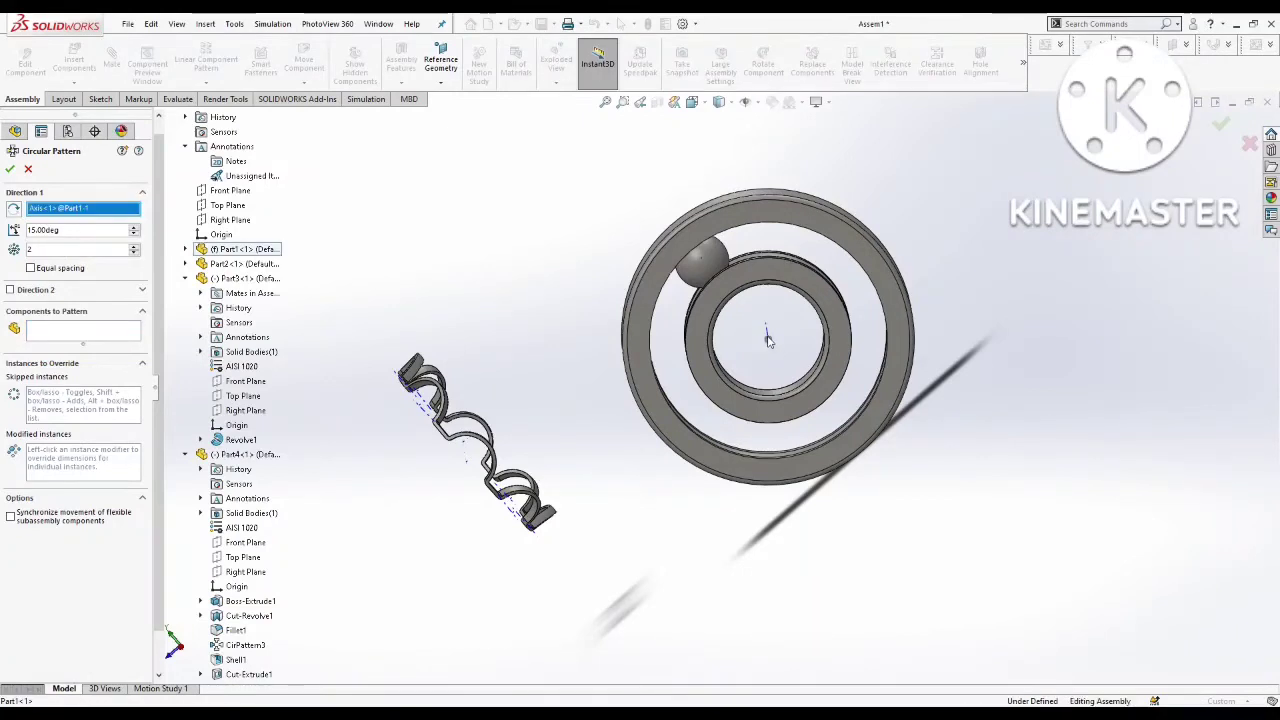
mouse_move(767, 337)
middle_down()
mouse_move(812, 380)
mouse_move(828, 333)
middle_up()
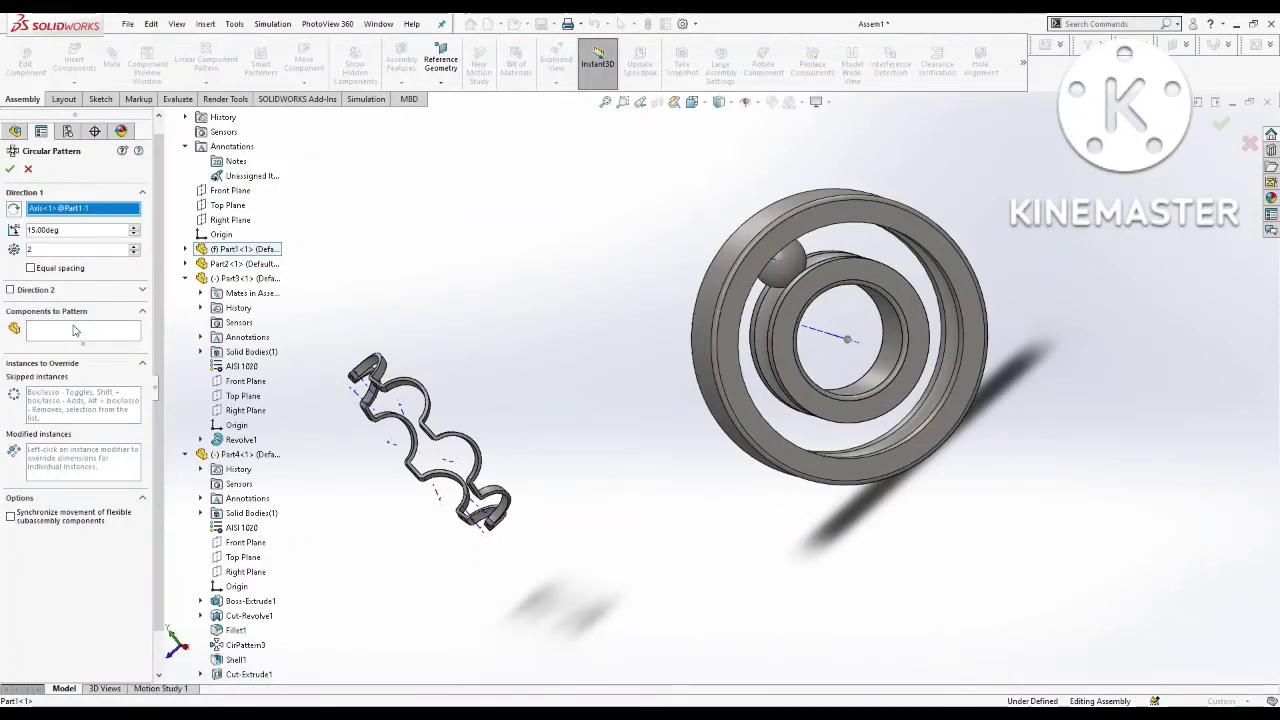
click(78, 330)
click(782, 272)
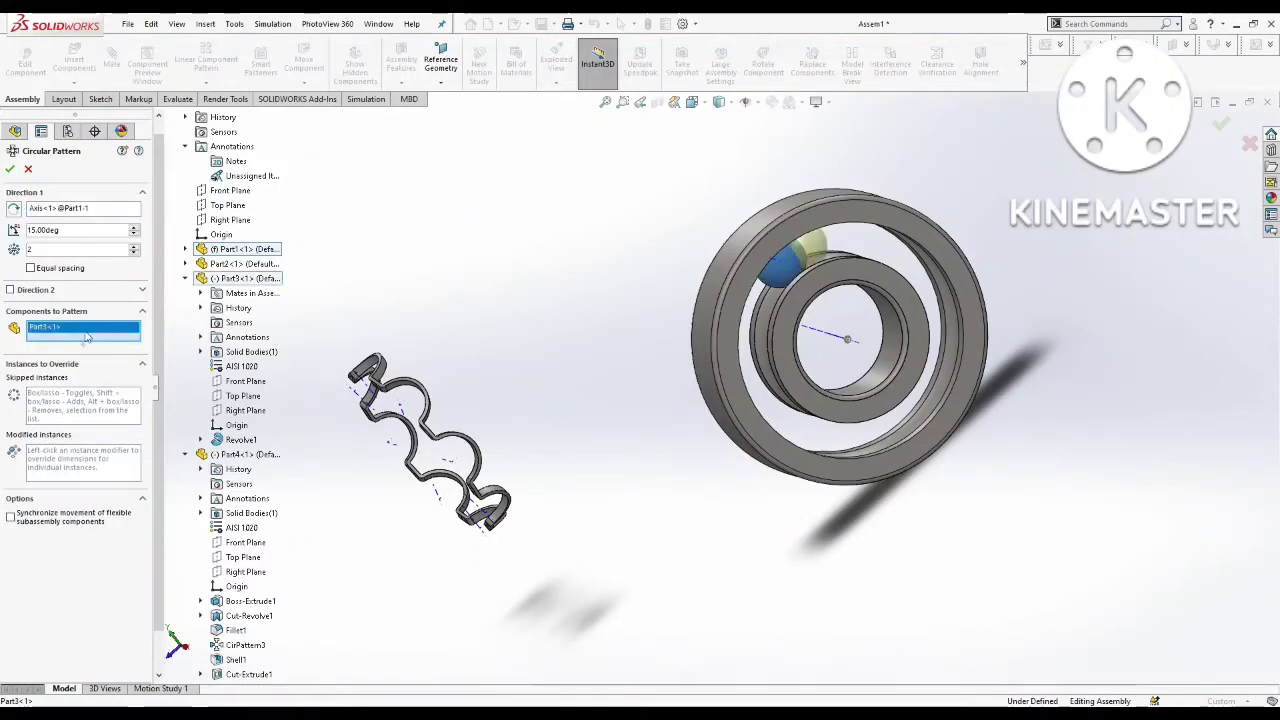
click(134, 247)
click(134, 247)
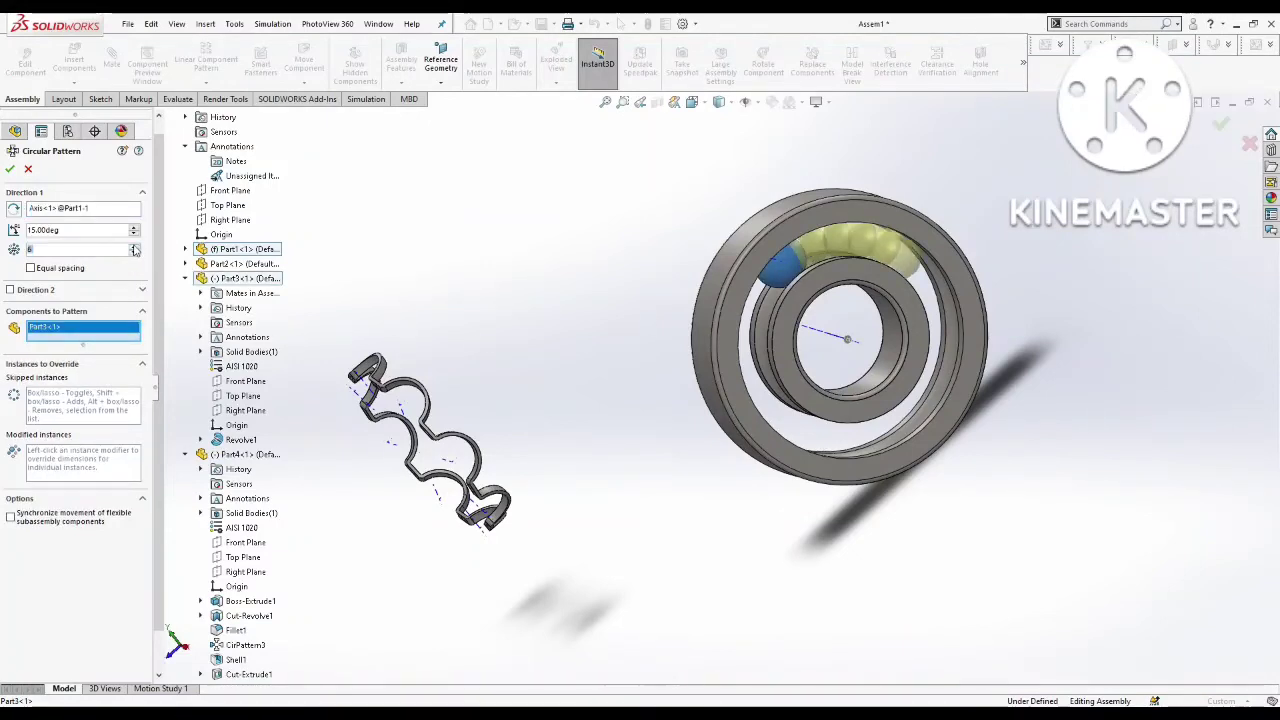
click(134, 247)
click(134, 247)
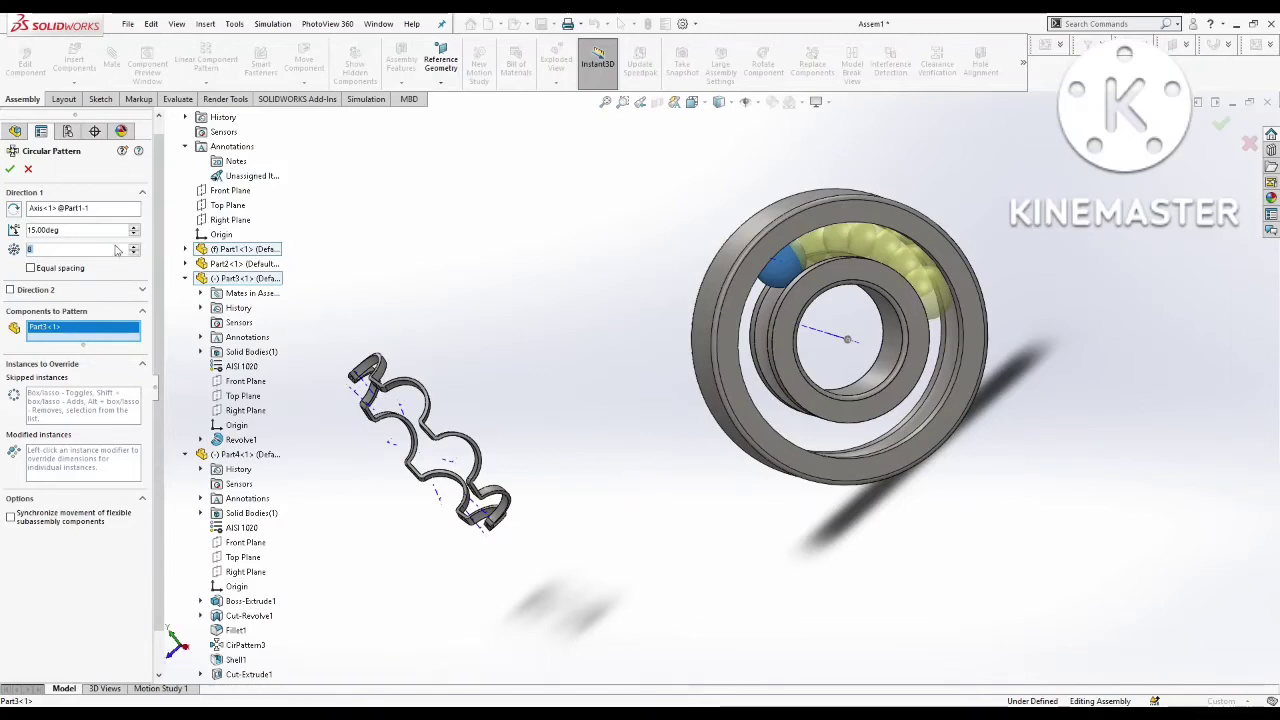
click(31, 268)
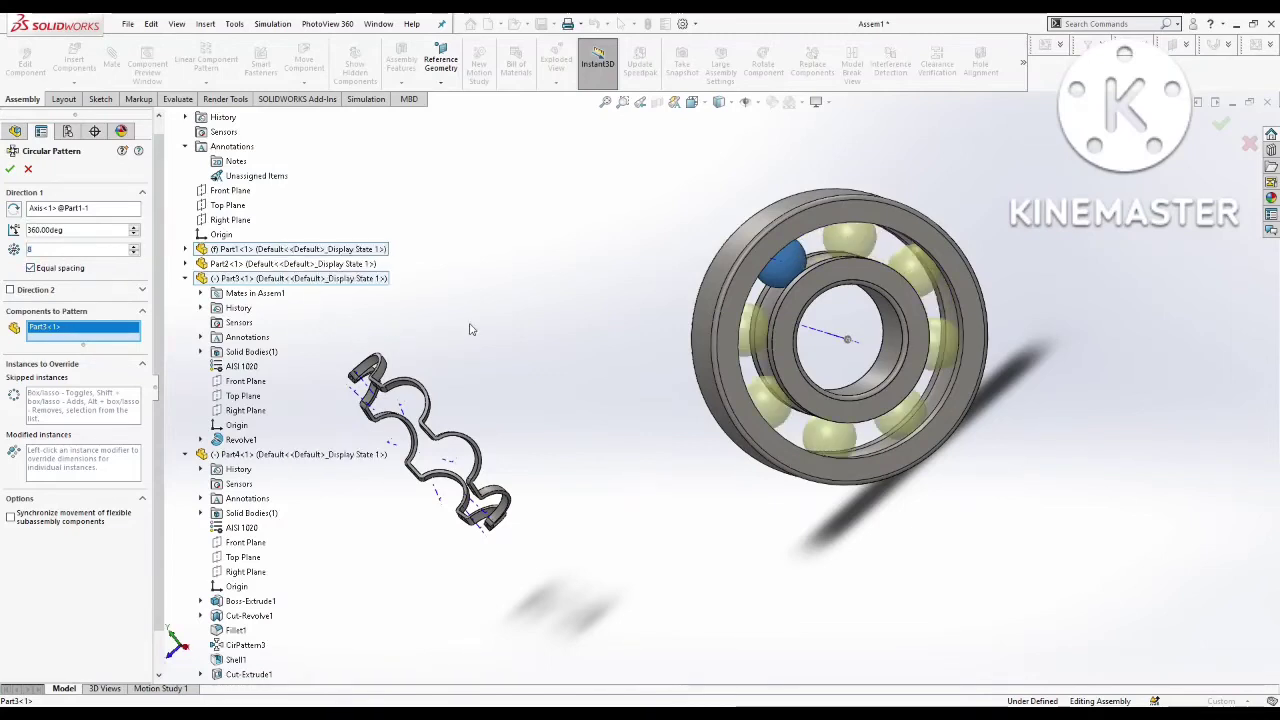
click(11, 170)
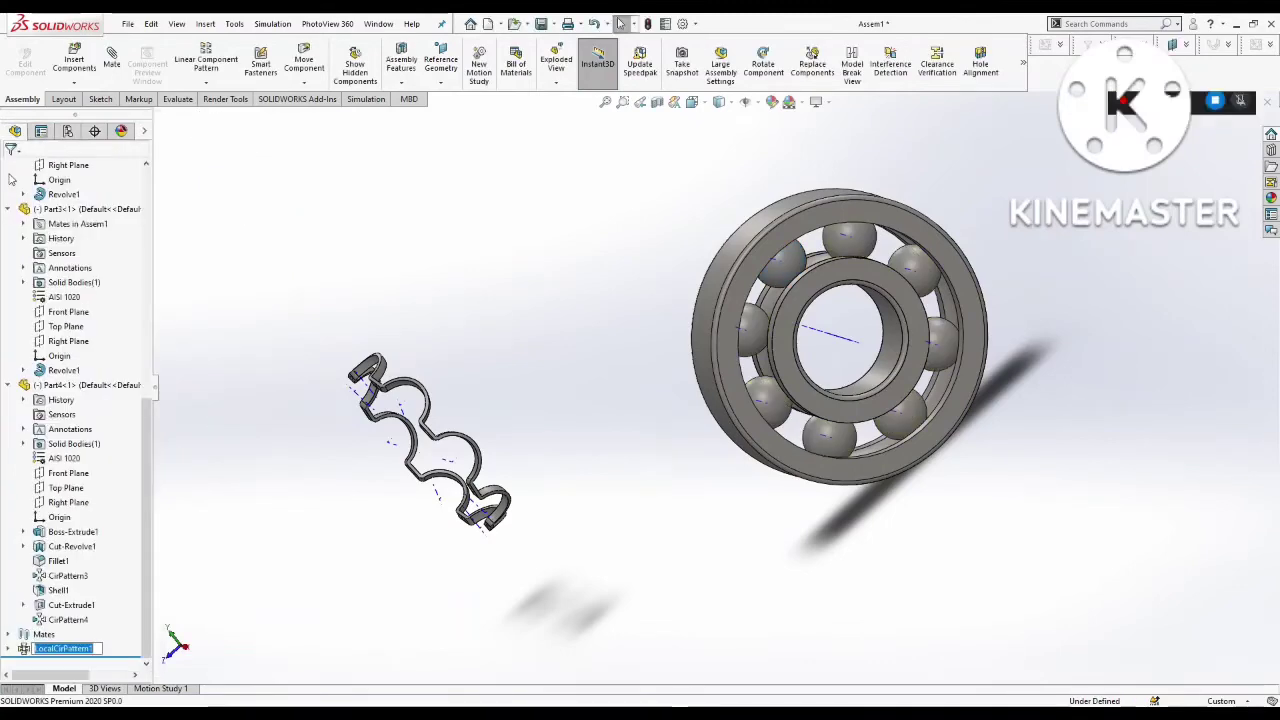
Step: Start a new mate in the assembly
mouse_move(928, 531)
middle_down()
mouse_move(894, 518)
mouse_move(885, 485)
middle_up()
scroll(939, 373, down, 2)
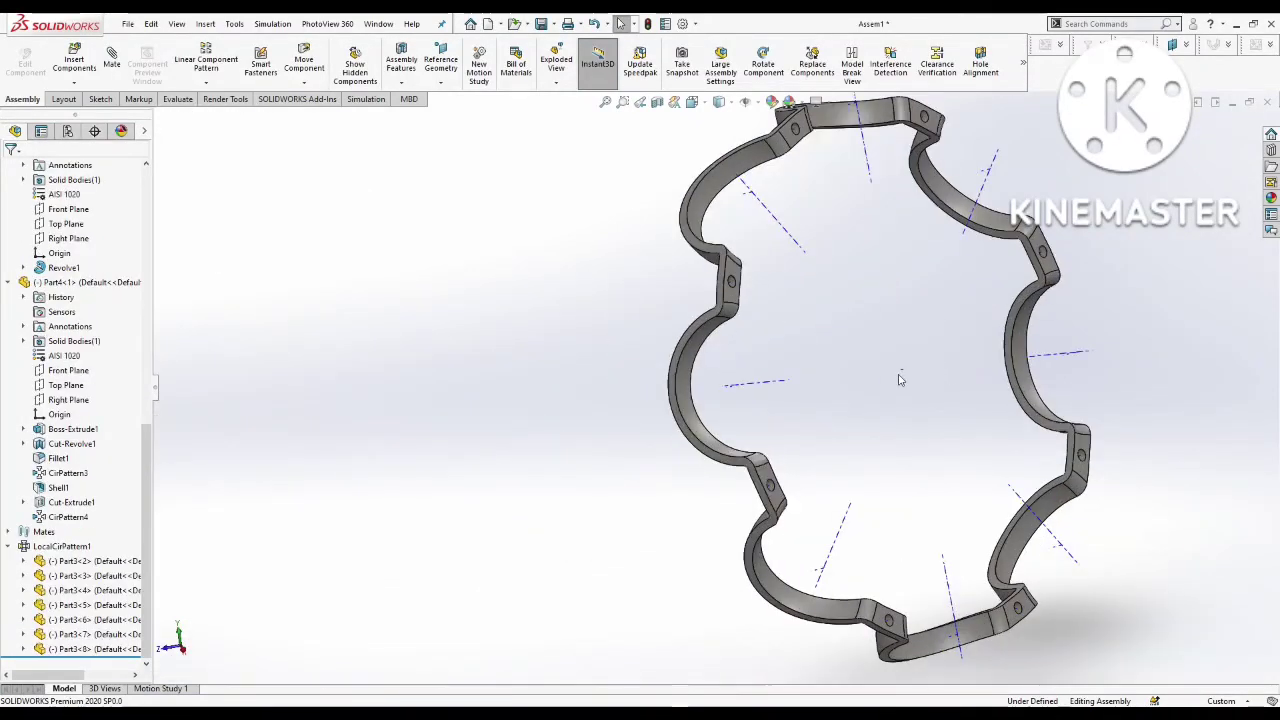
click(111, 58)
Step: Mate the cage's axis coincident with Part1's axis
scroll(910, 375, down, 3)
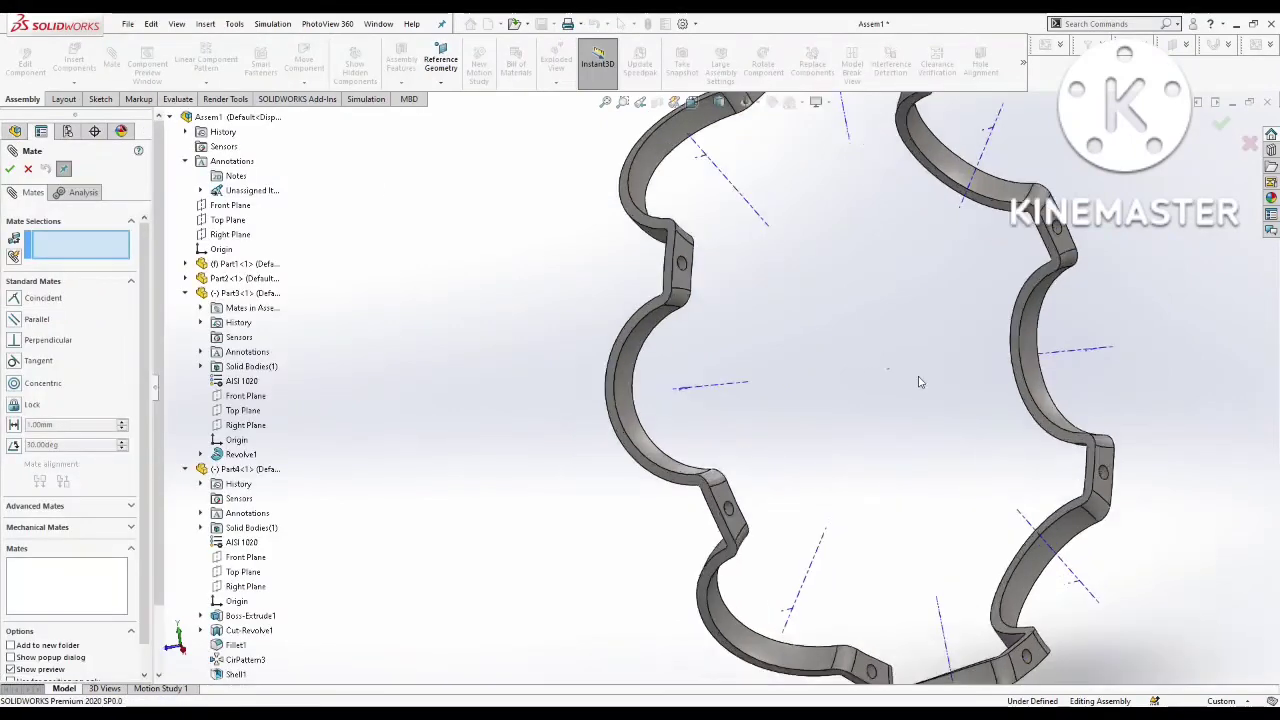
scroll(880, 380, down, 3)
scroll(828, 380, up, 2)
scroll(831, 391, up, 3)
scroll(569, 420, up, 2)
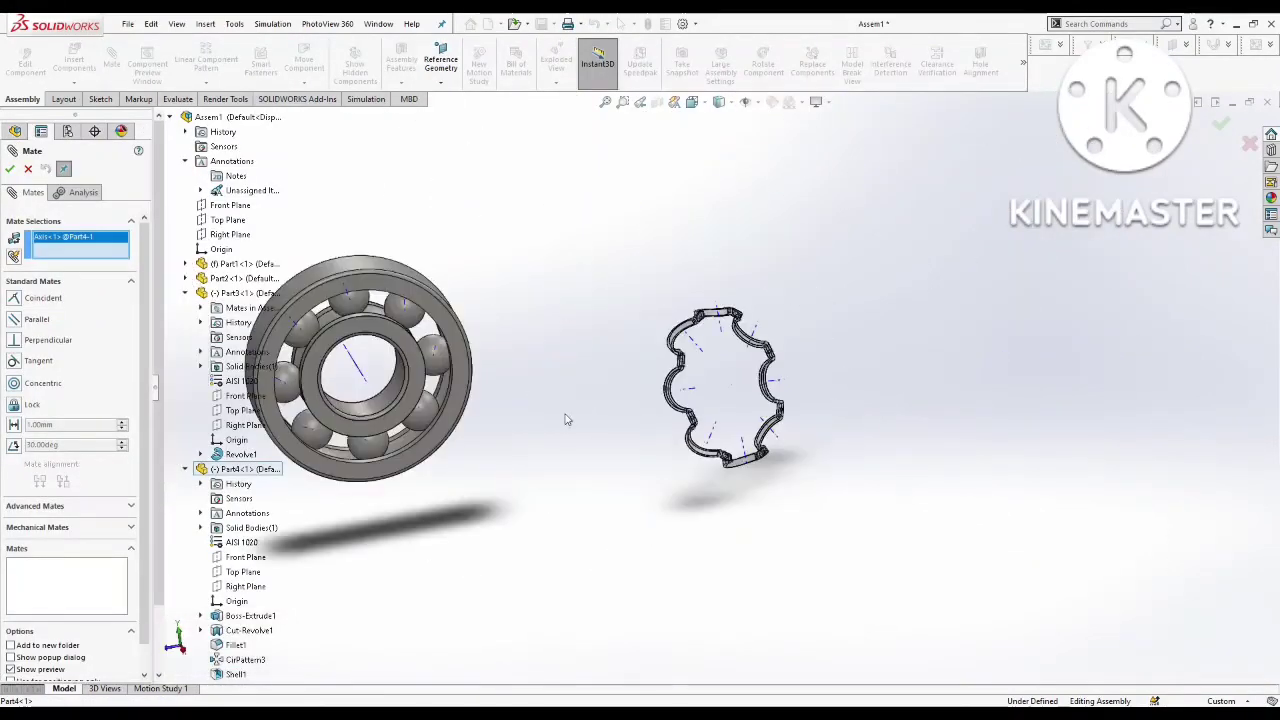
click(544, 397)
scroll(544, 397, up, 3)
click(567, 375)
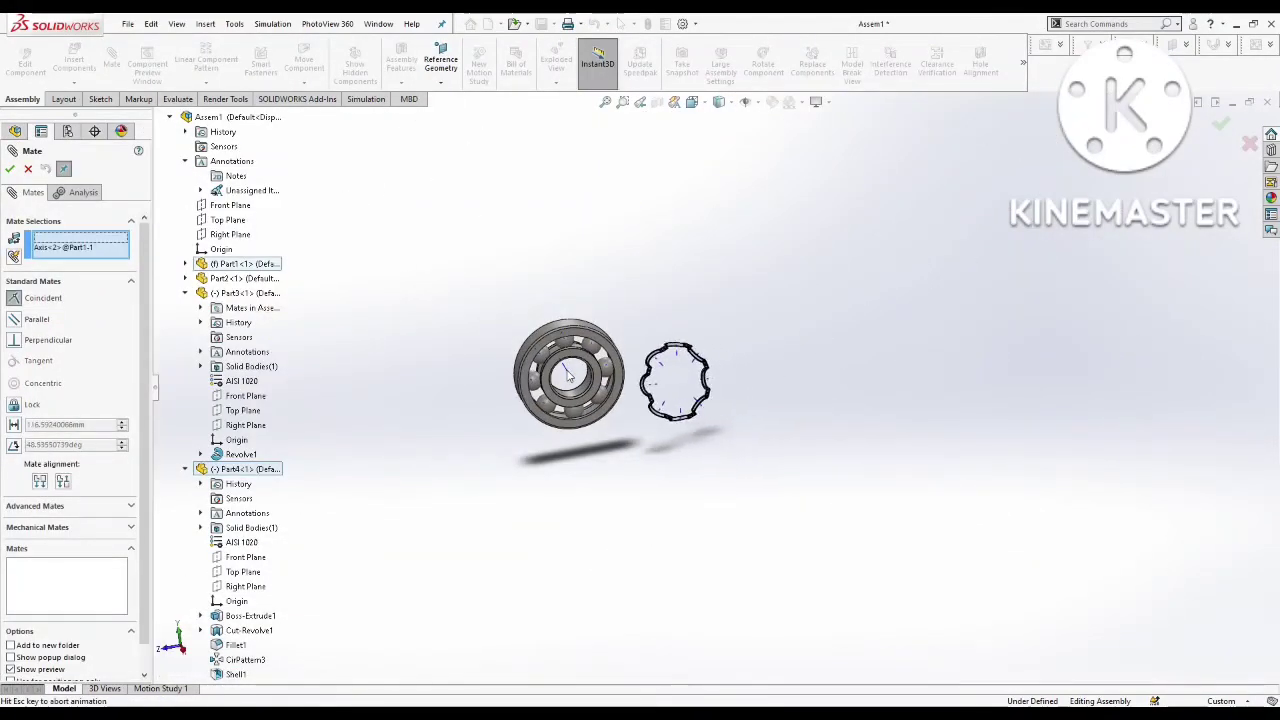
scroll(580, 375, down, 3)
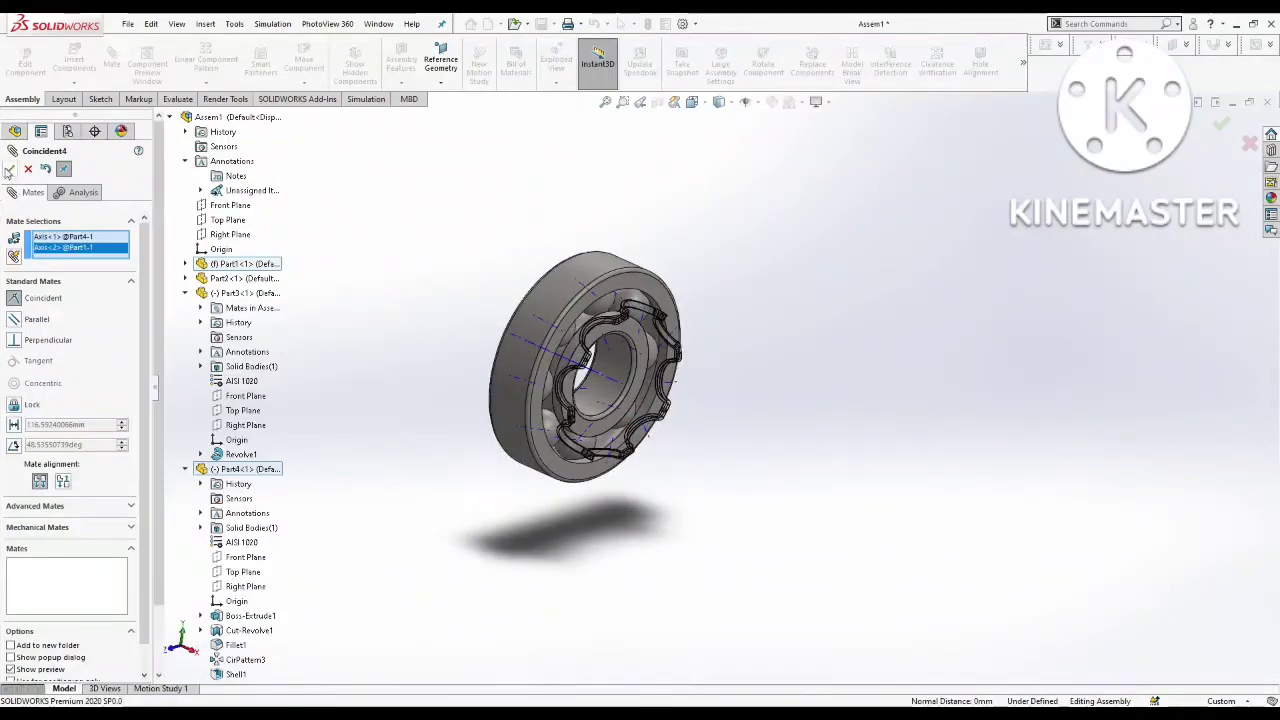
key(Return)
scroll(442, 380, down, 2)
Step: Mate a ball face concentric with a cage pocket face, then close the mate settings
mouse_move(442, 380)
middle_down()
mouse_move(688, 388)
mouse_move(598, 316)
mouse_move(627, 370)
mouse_move(577, 296)
middle_up()
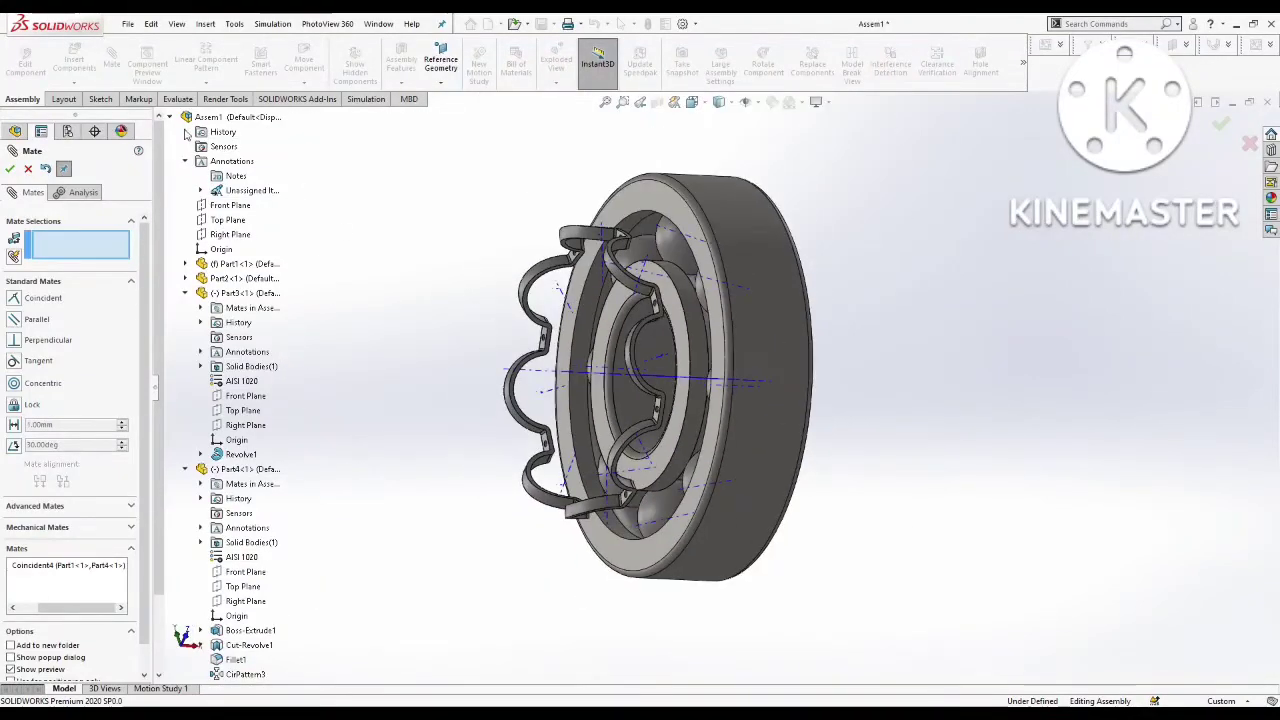
click(170, 117)
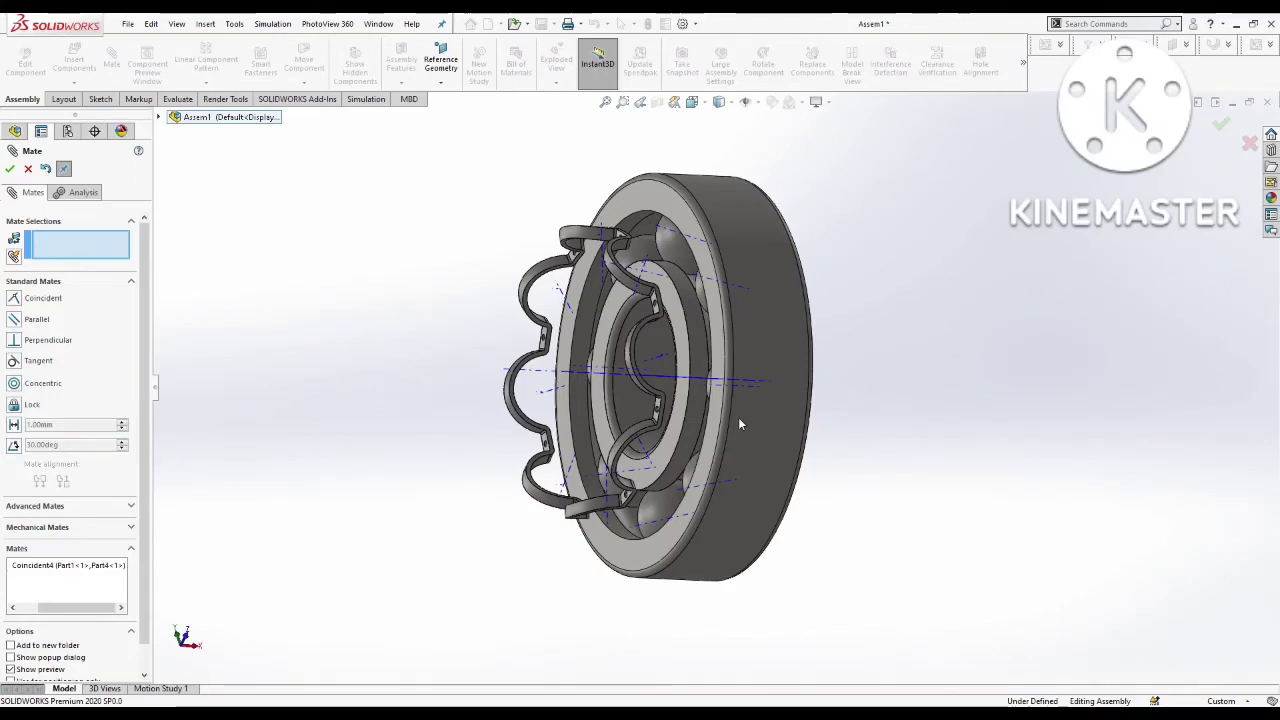
mouse_move(738, 417)
middle_down()
mouse_move(766, 398)
mouse_move(891, 414)
mouse_move(695, 356)
mouse_move(633, 397)
middle_up()
click(650, 390)
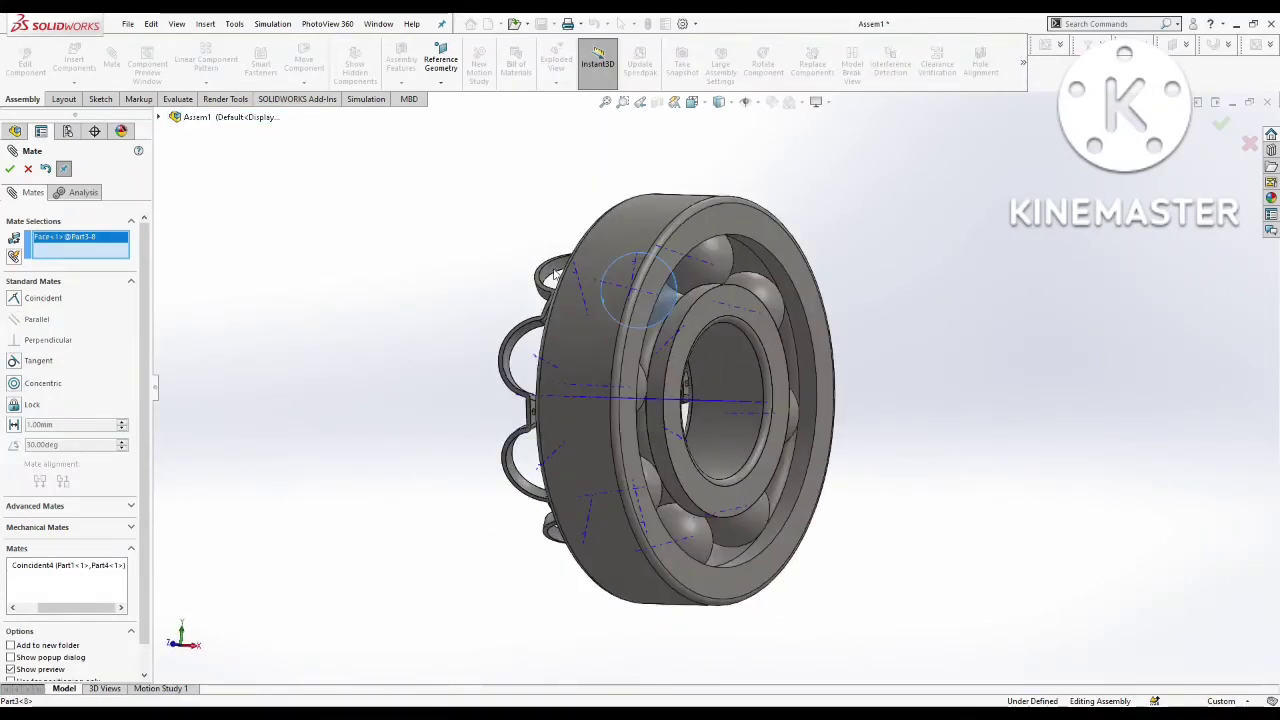
click(590, 295)
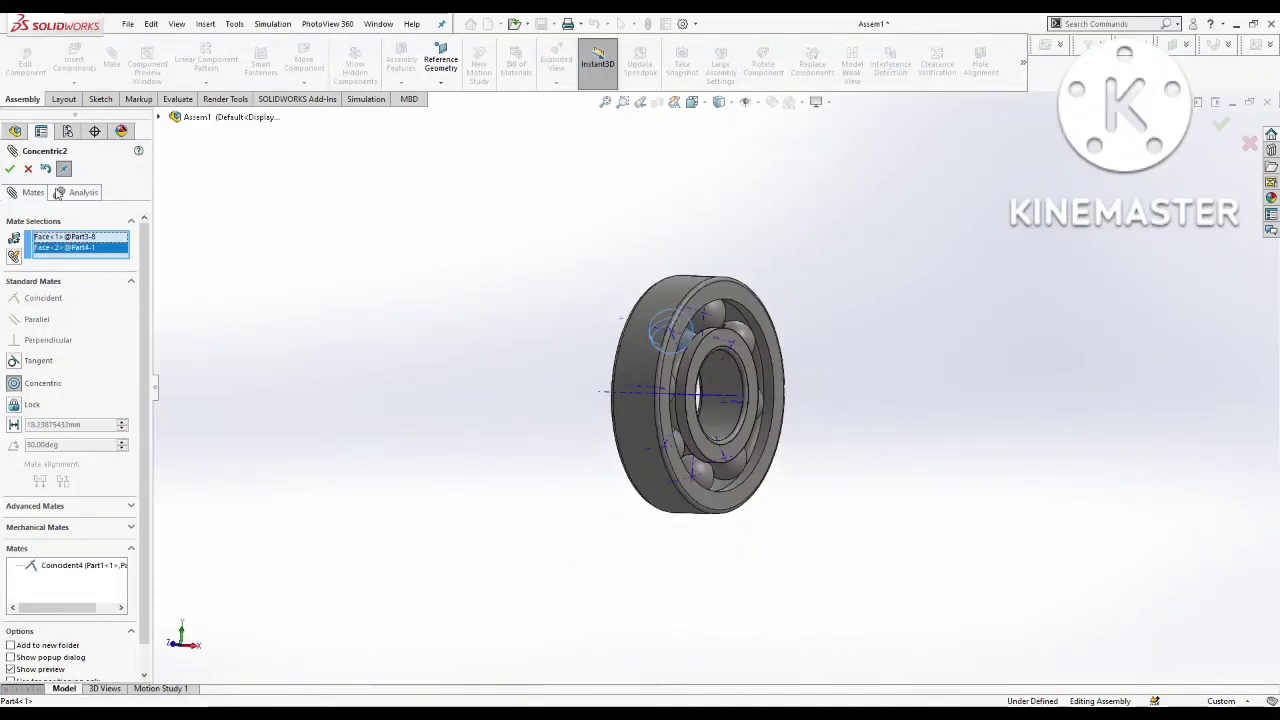
click(10, 168)
mouse_move(600, 450)
middle_down()
mouse_move(657, 486)
mouse_move(917, 517)
mouse_move(902, 511)
middle_up()
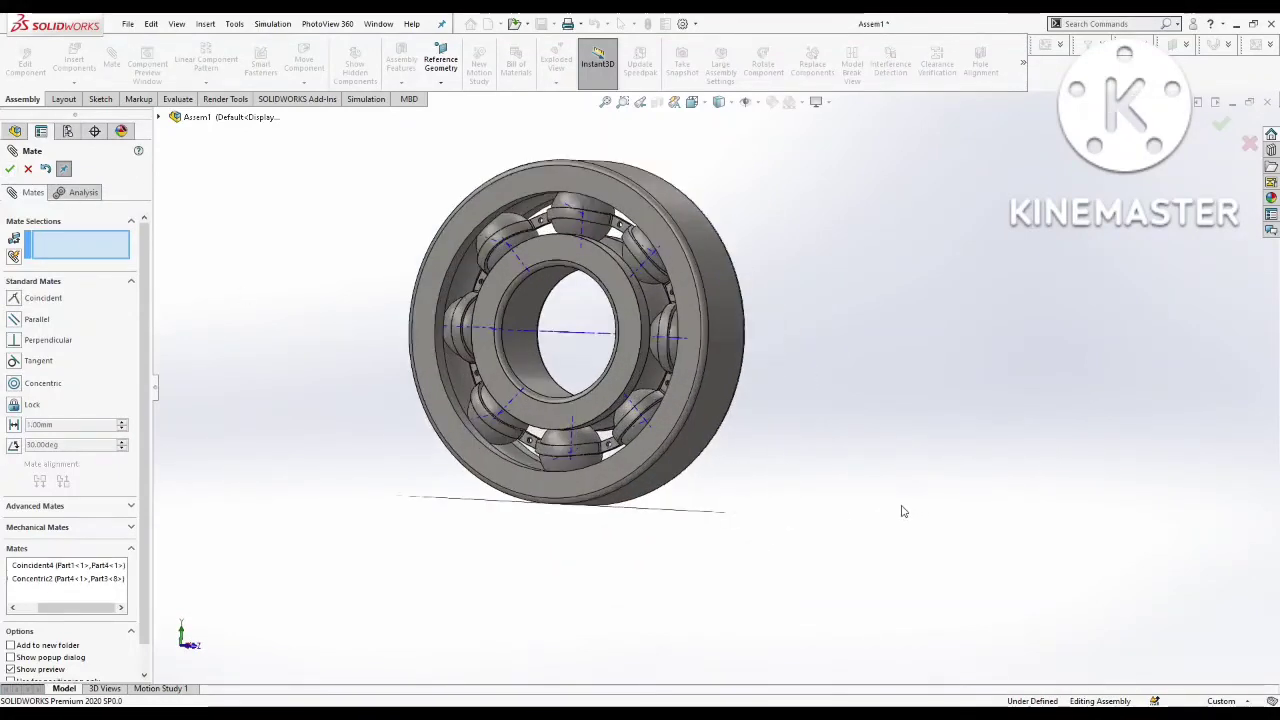
scroll(803, 474, up, 3)
mouse_move(803, 474)
middle_down()
mouse_move(848, 486)
mouse_move(813, 468)
middle_up()
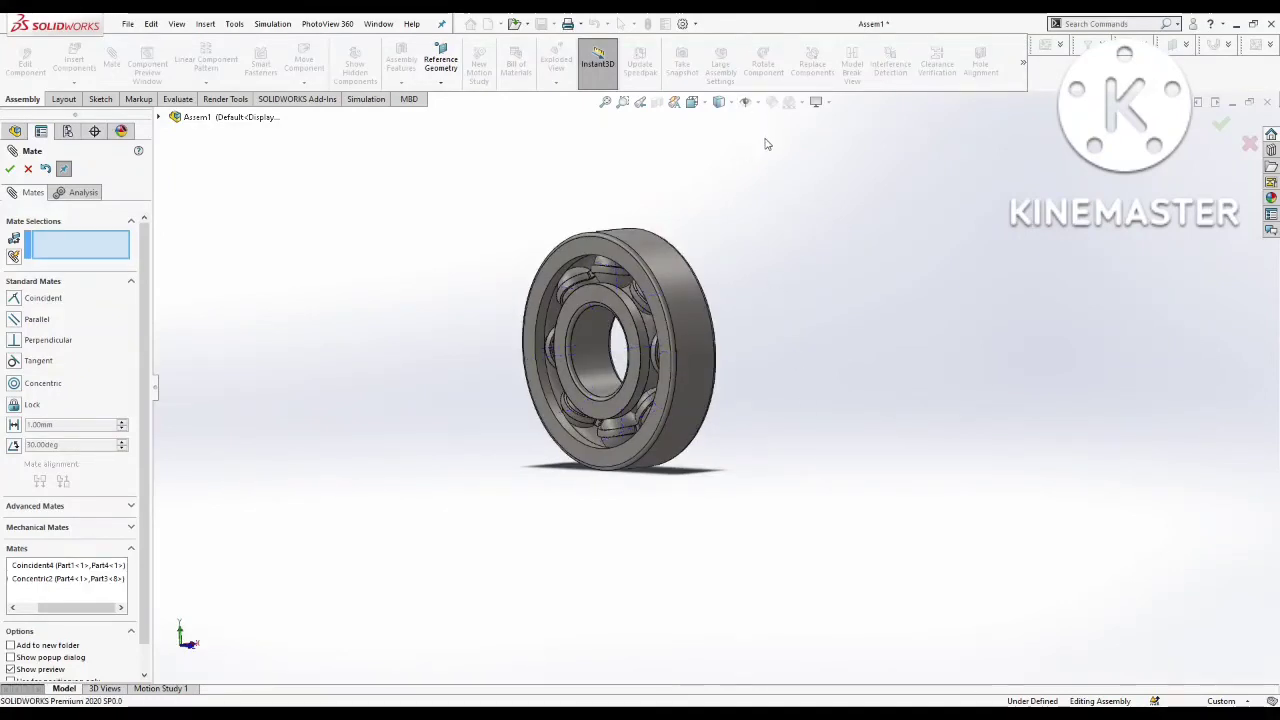
mouse_move(856, 518)
middle_down()
mouse_move(700, 480)
mouse_move(694, 503)
middle_up()
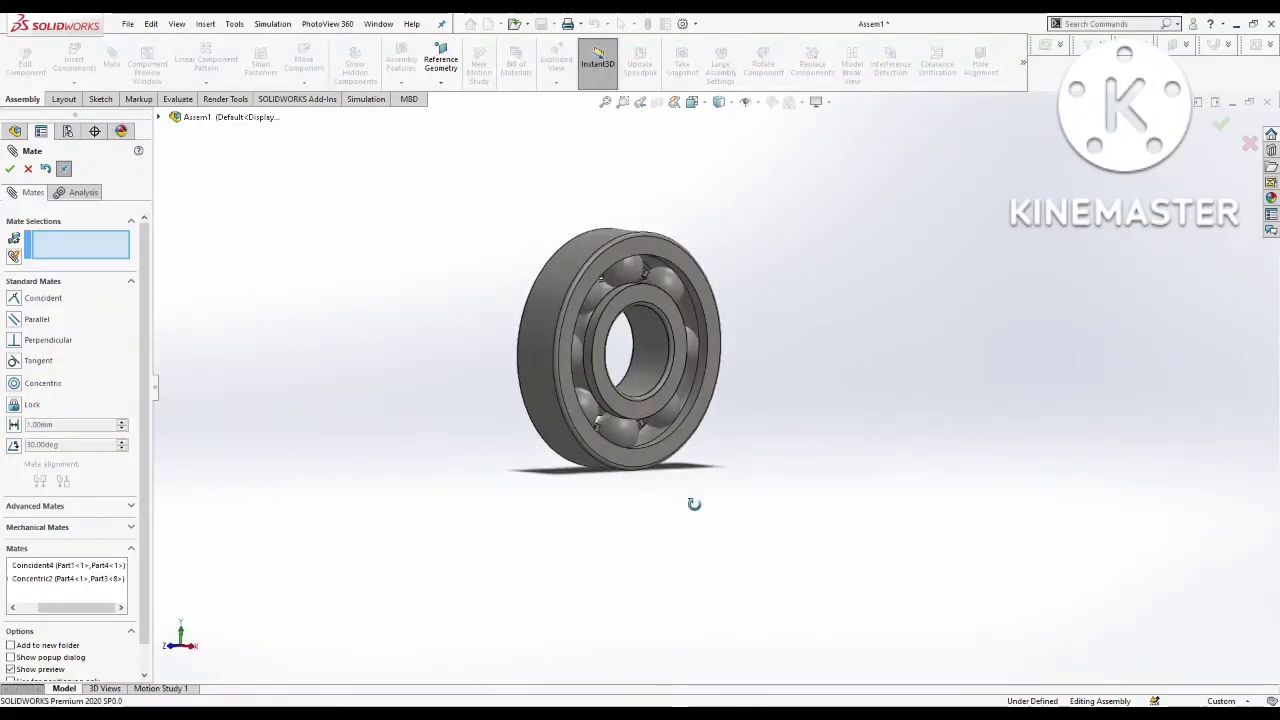
scroll(674, 402, down, 2)
mouse_move(676, 399)
middle_down()
mouse_move(581, 390)
mouse_move(777, 449)
mouse_move(840, 406)
mouse_move(853, 427)
mouse_move(757, 446)
mouse_move(733, 492)
middle_up()
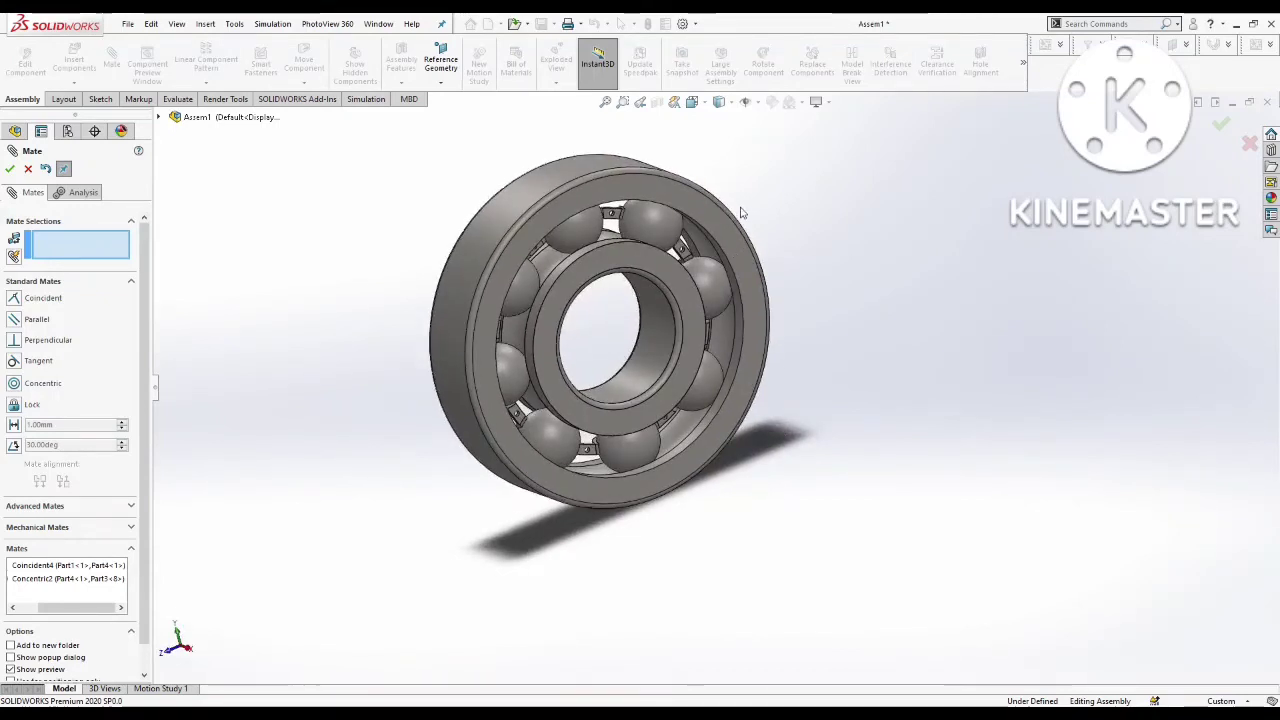
click(10, 168)
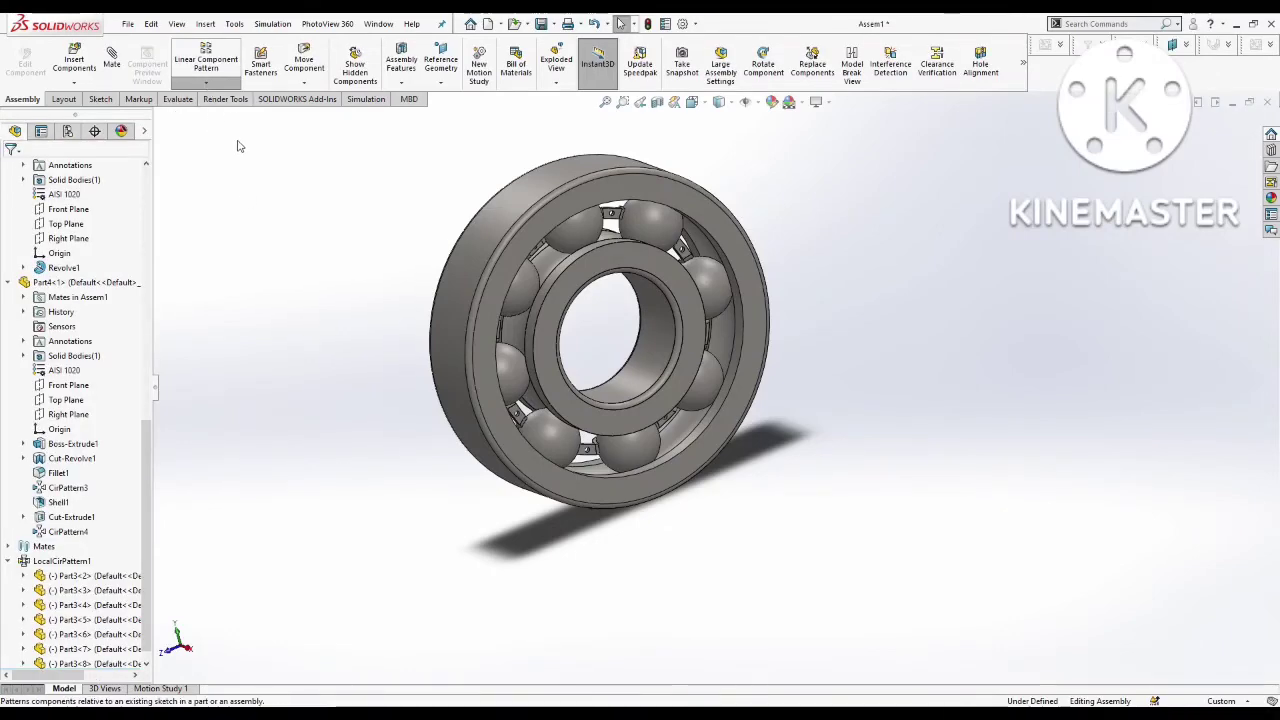
Step: Mirror the Part4 cage across its own face to create MirrorComponent1
scroll(618, 246, down, 3)
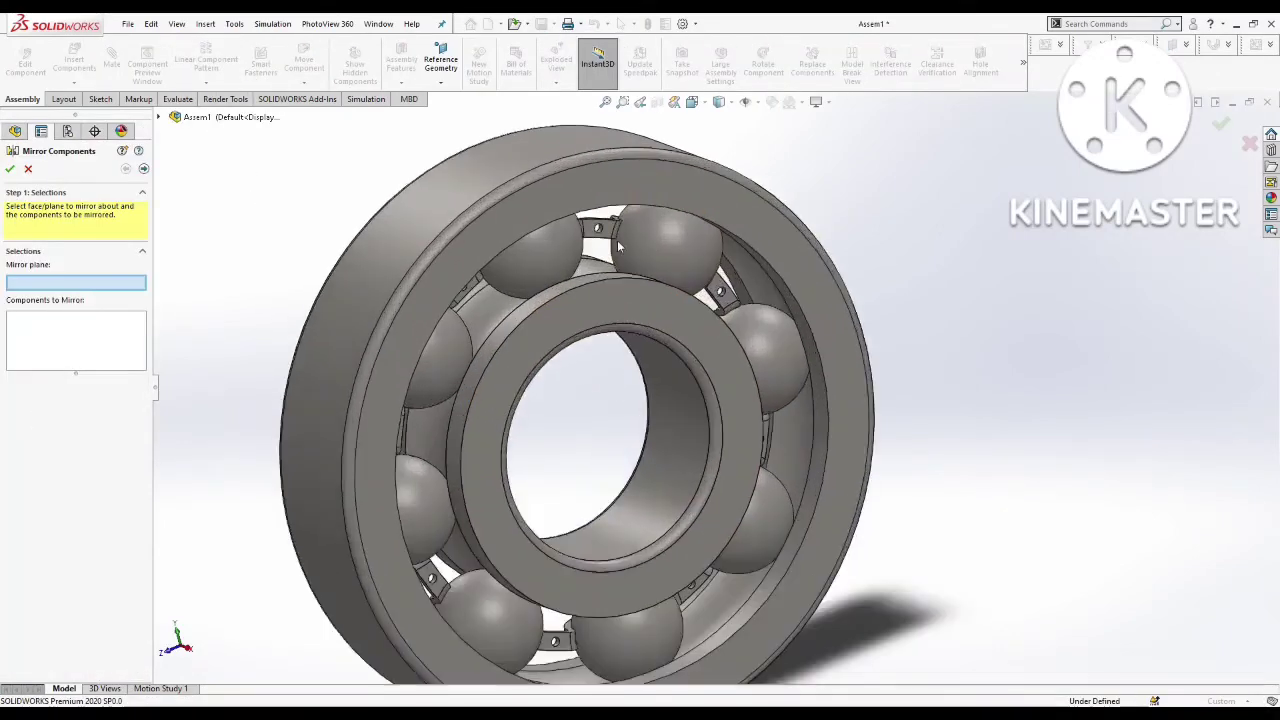
click(598, 229)
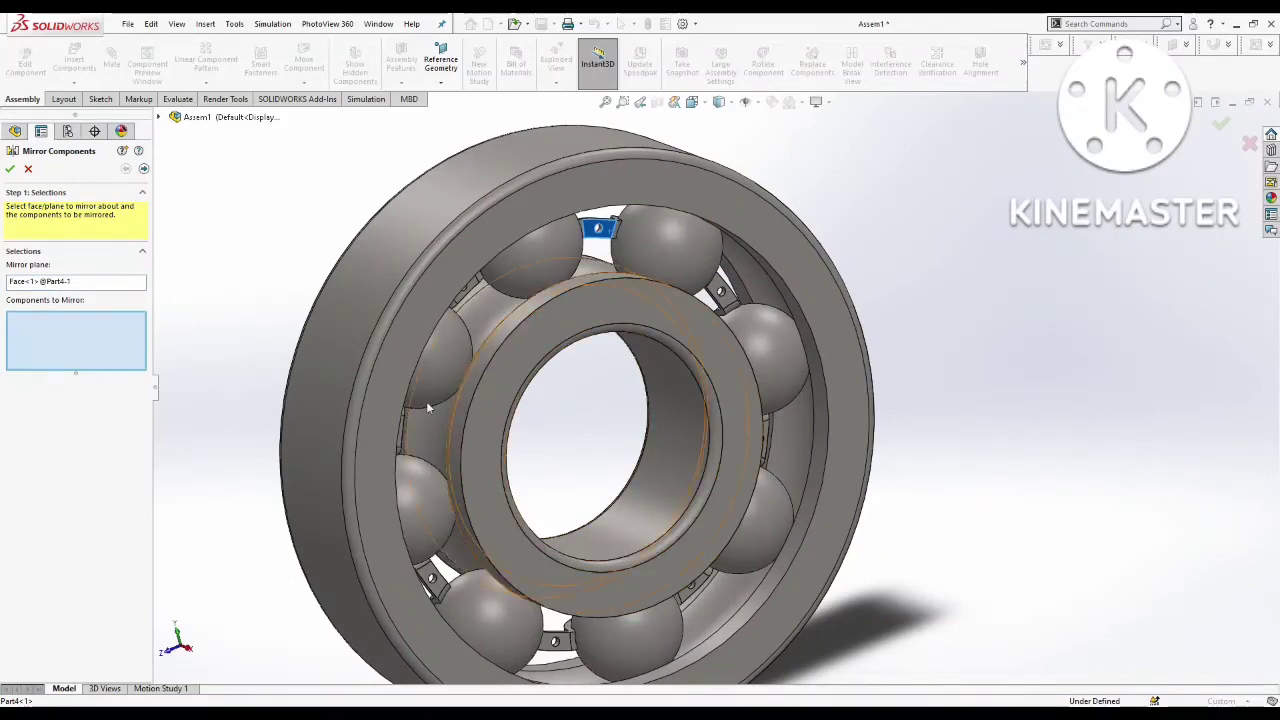
key(ctrl+1)
click(506, 276)
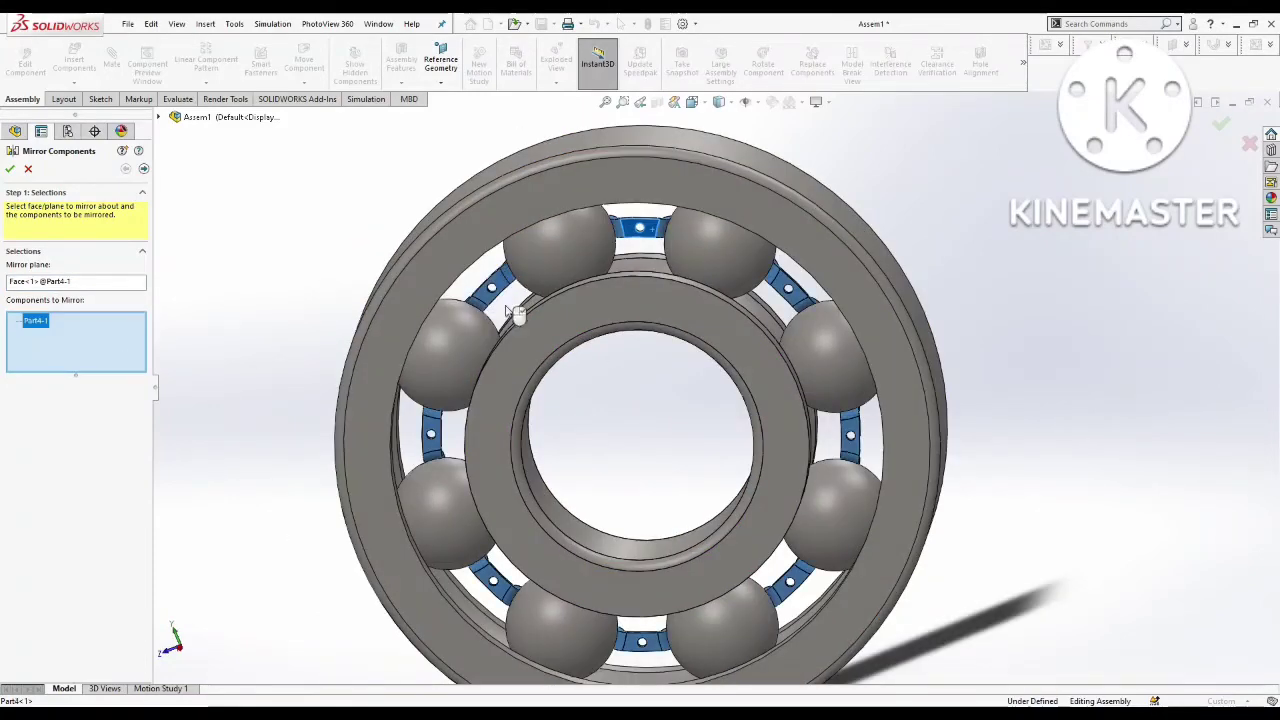
scroll(483, 386, up, 3)
middle_drag(474, 414, 768, 536)
scroll(768, 529, up, 2)
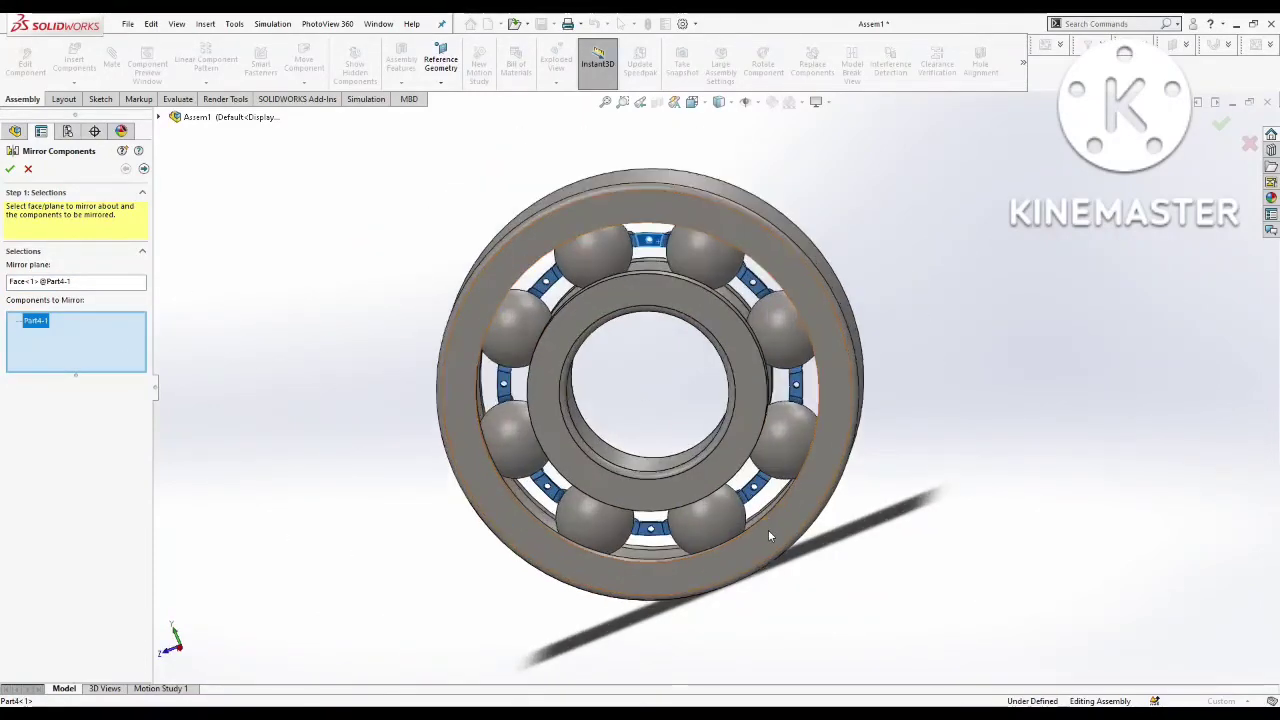
click(143, 169)
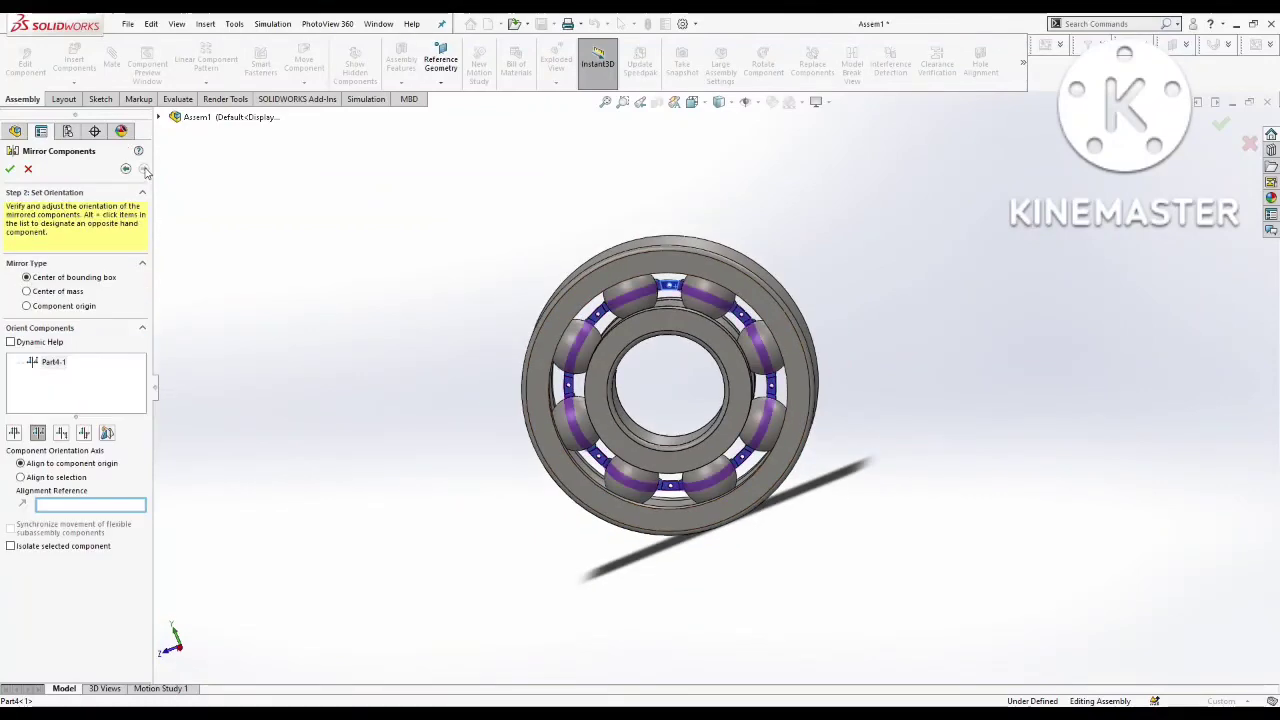
middle_drag(600, 400, 690, 405)
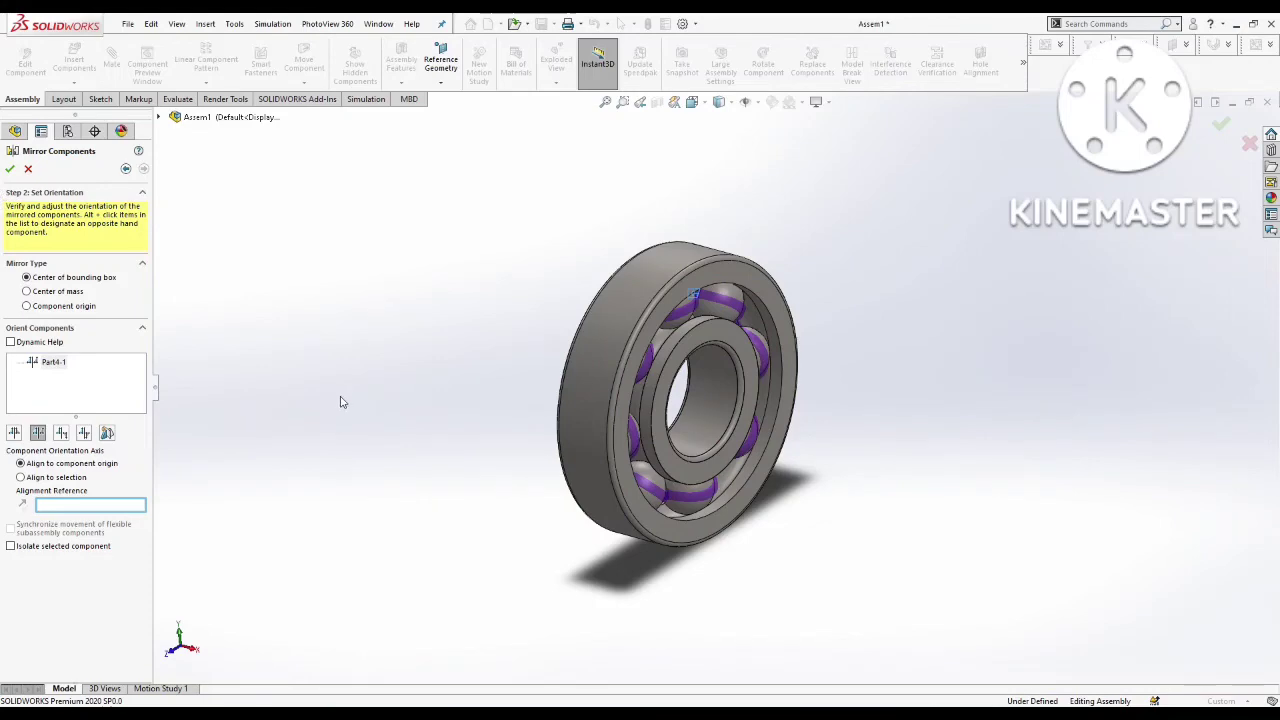
click(9, 169)
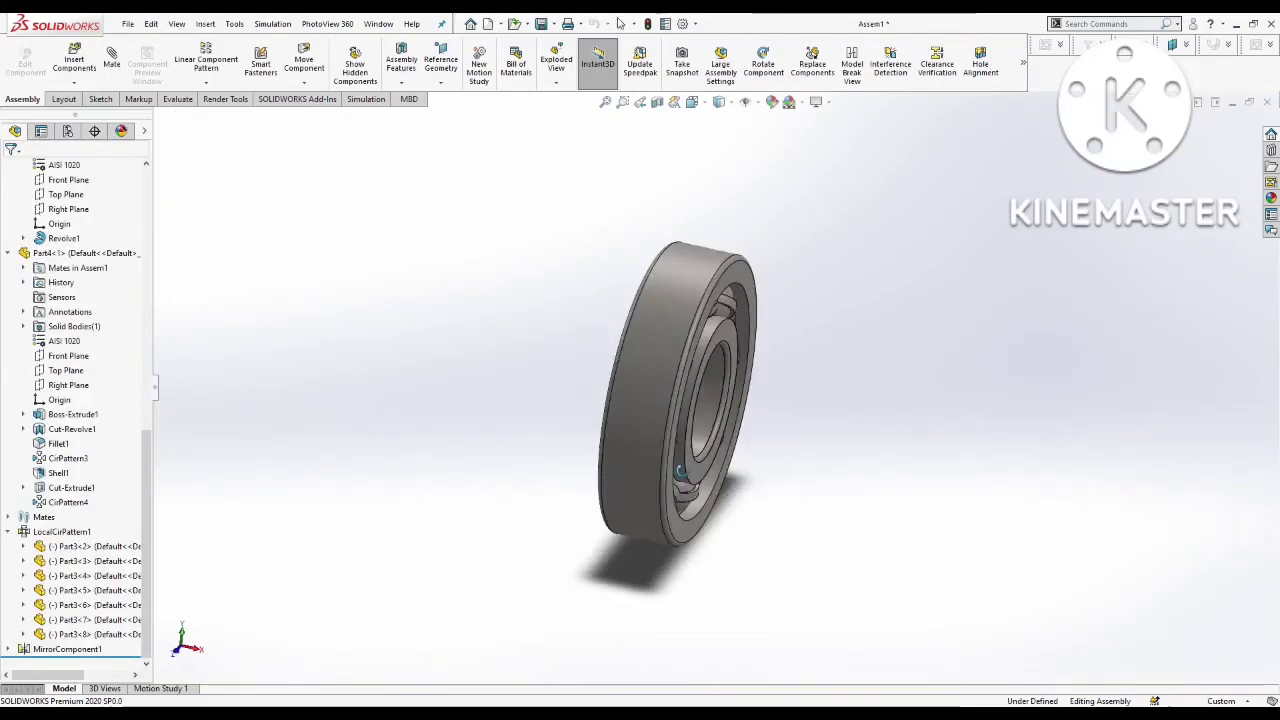
Step: Apply polished steel from the Metal presets to the outer ring
mouse_move(960, 490)
middle_down()
mouse_move(874, 500)
mouse_move(771, 486)
mouse_move(823, 466)
middle_up()
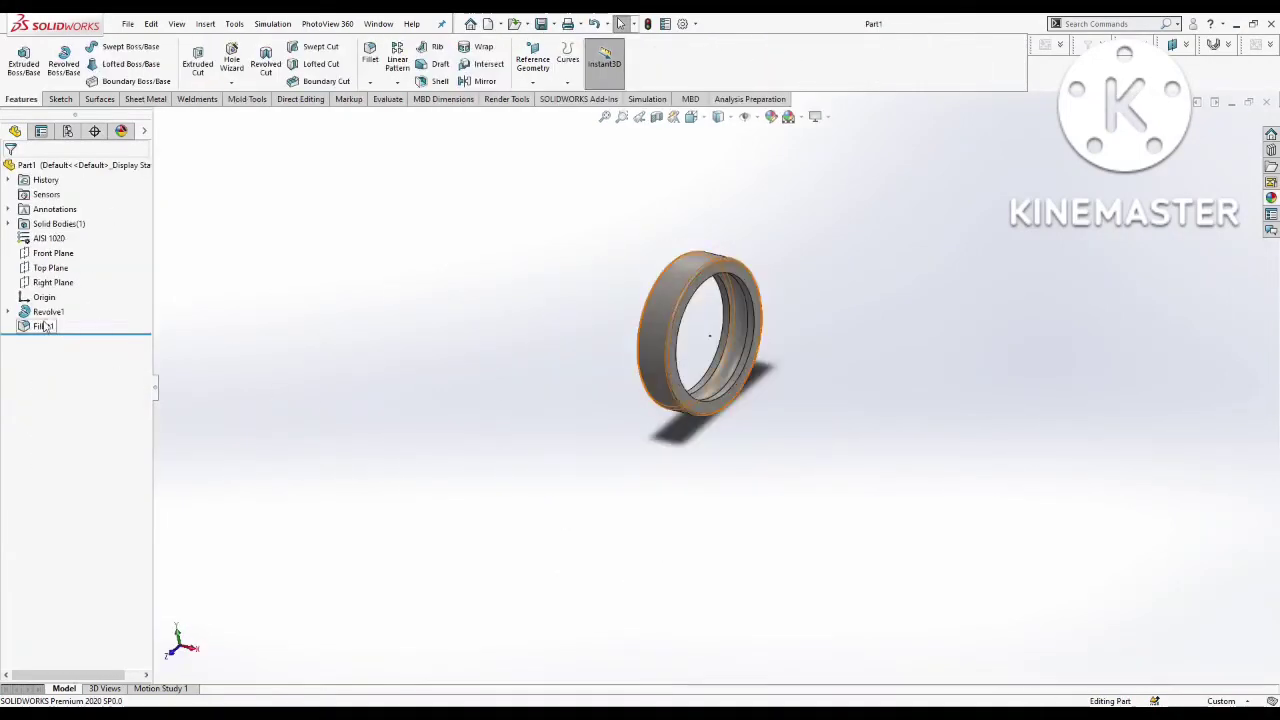
click(44, 313)
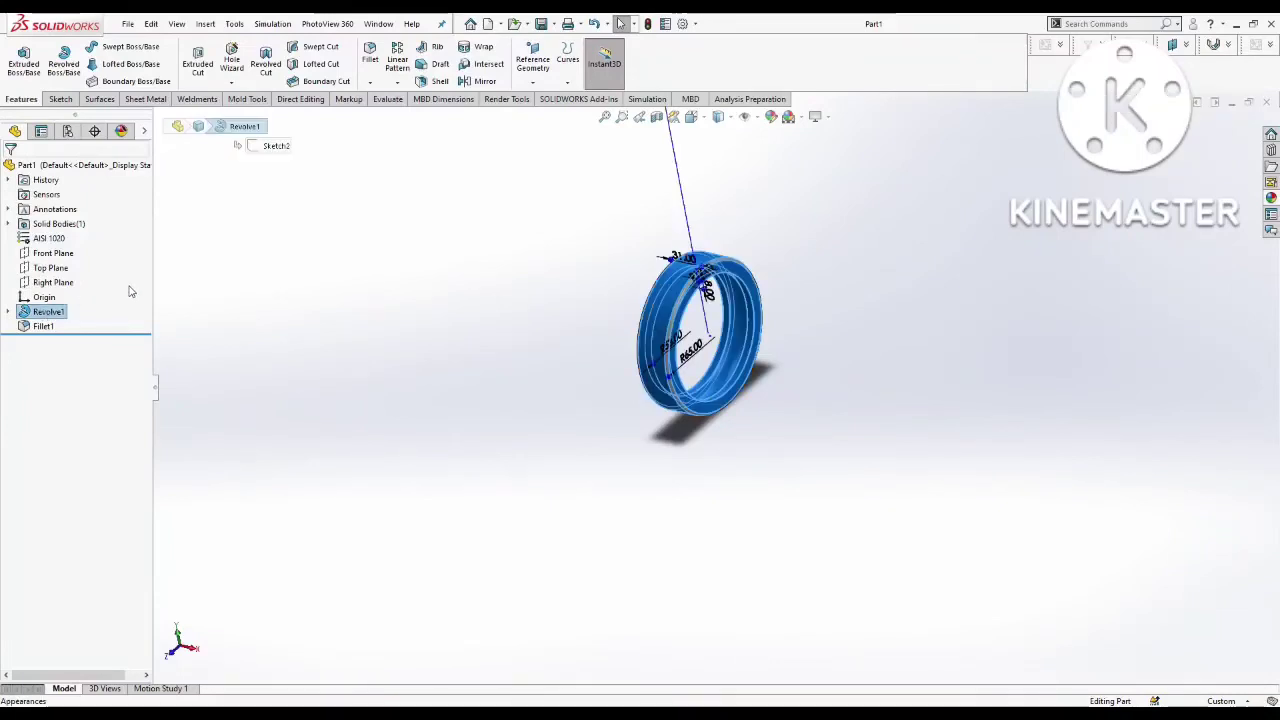
click(141, 348)
click(1137, 176)
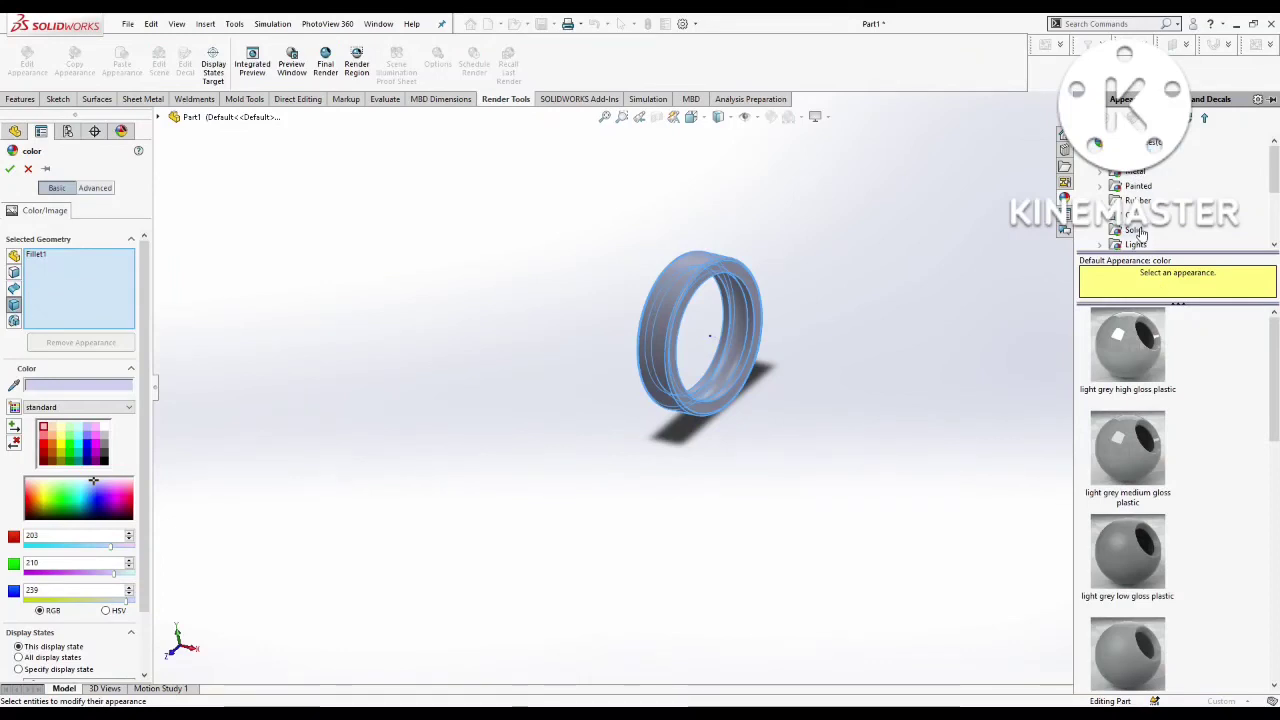
click(1133, 175)
click(1130, 364)
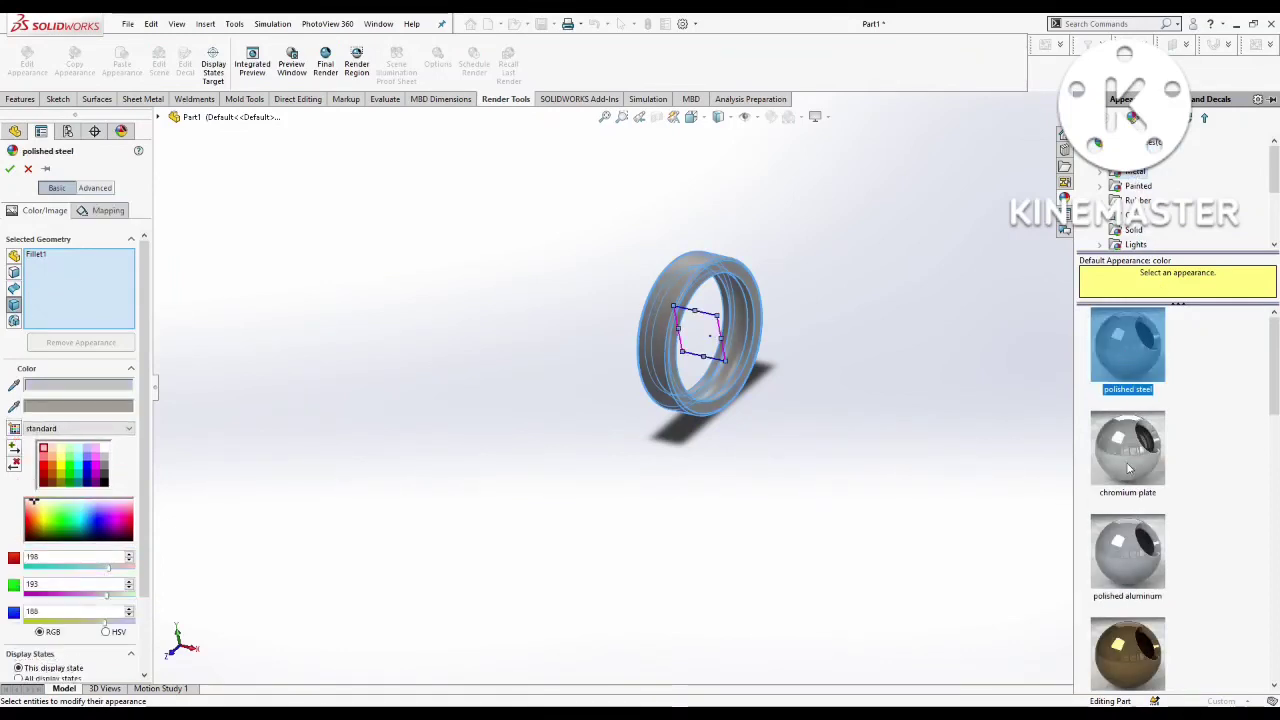
Step: Try chromium plate, polished brass and polished platinum, then tint the ring beige and confirm
click(1128, 456)
scroll(1128, 456, down, 1)
scroll(1128, 456, down, 1)
click(1128, 456)
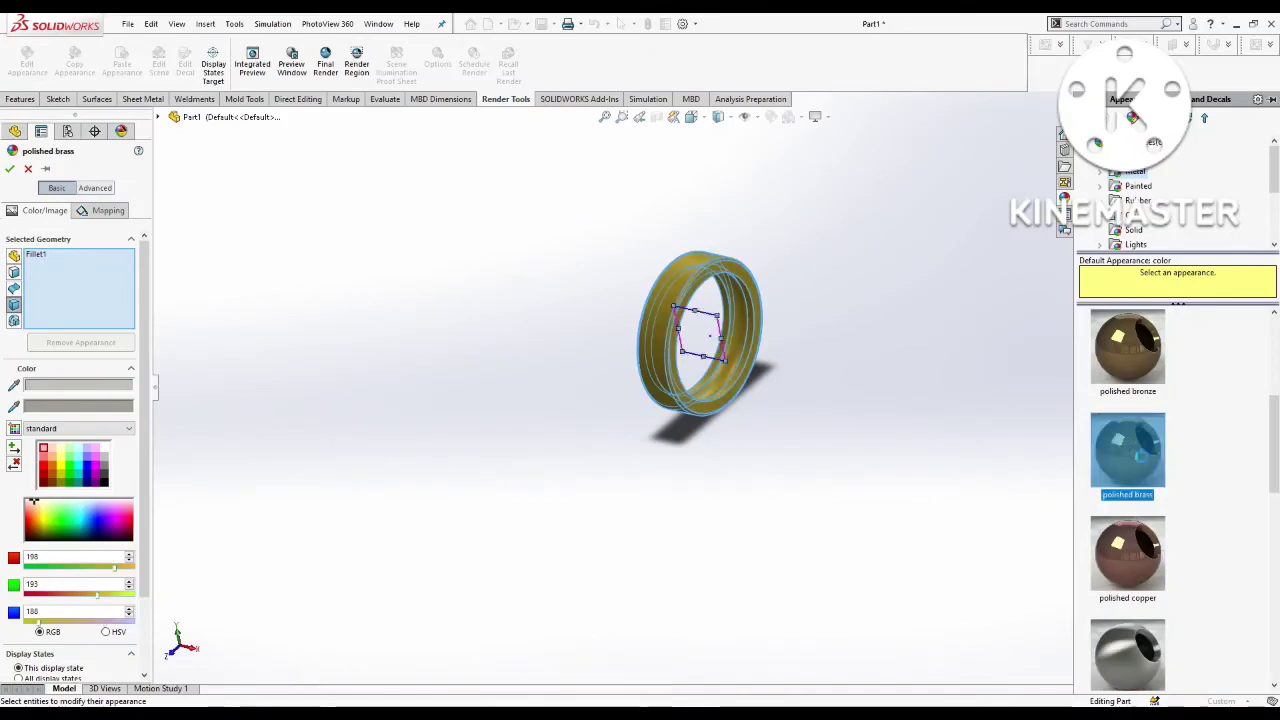
scroll(1123, 573, down, 3)
scroll(1128, 585, down, 3)
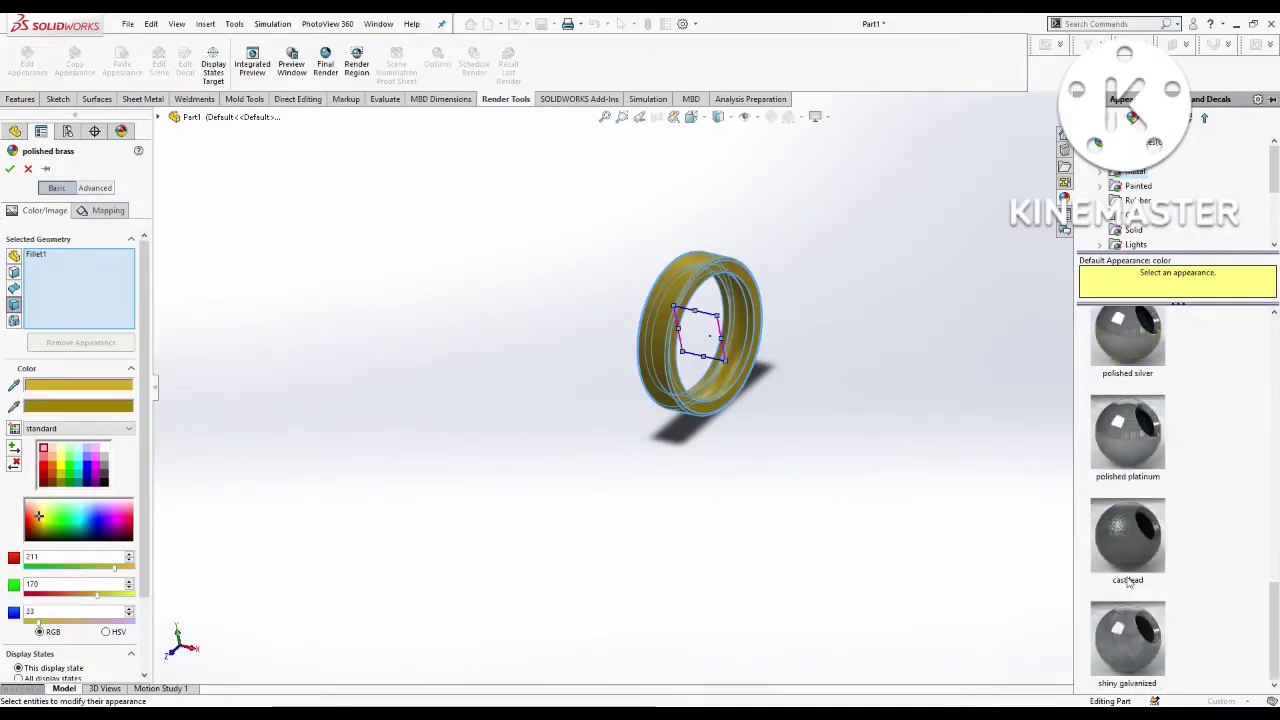
click(1128, 437)
scroll(1128, 440, up, 3)
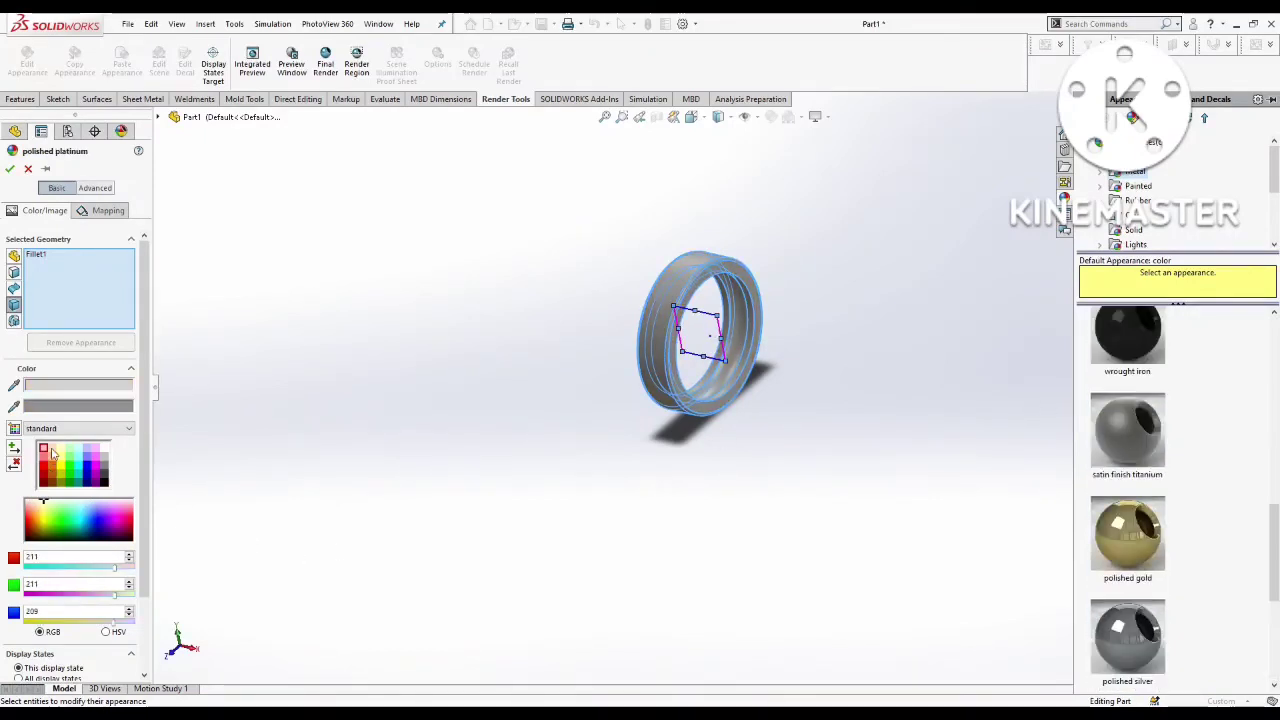
click(53, 451)
click(9, 168)
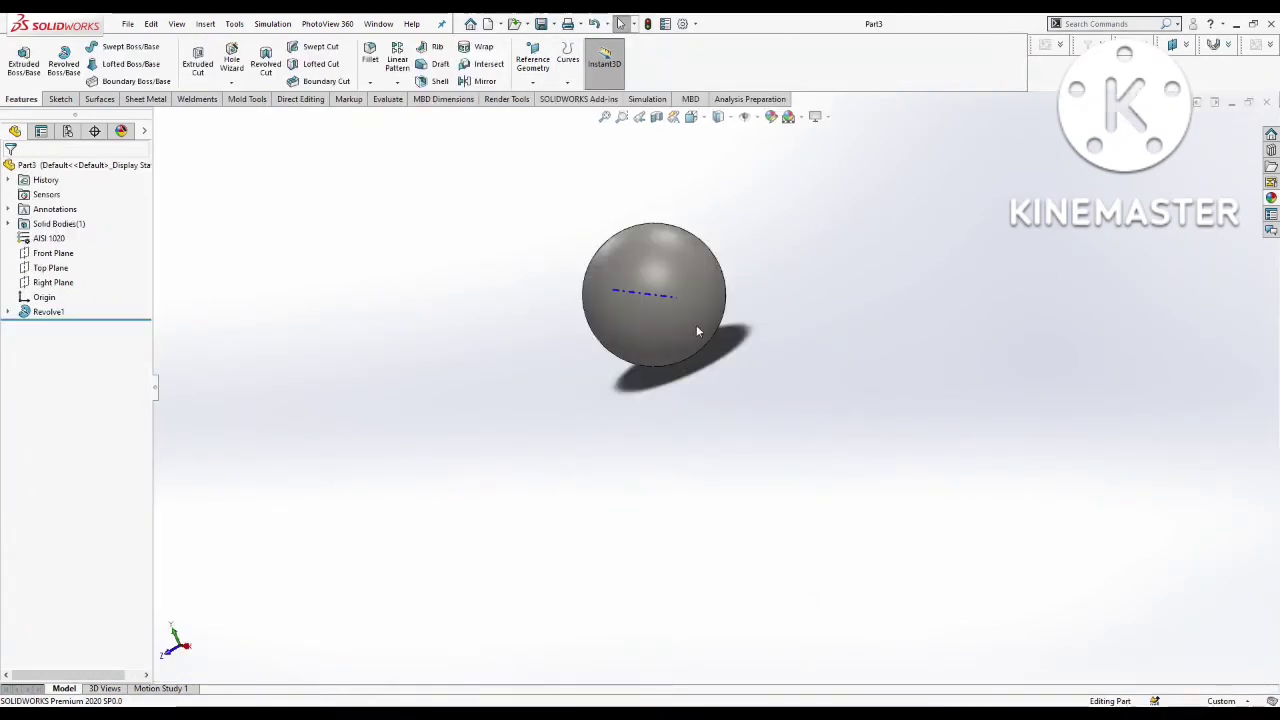
Step: Give the ball a white-tinted polished steel finish and inspect the bearing assembly
click(686, 318)
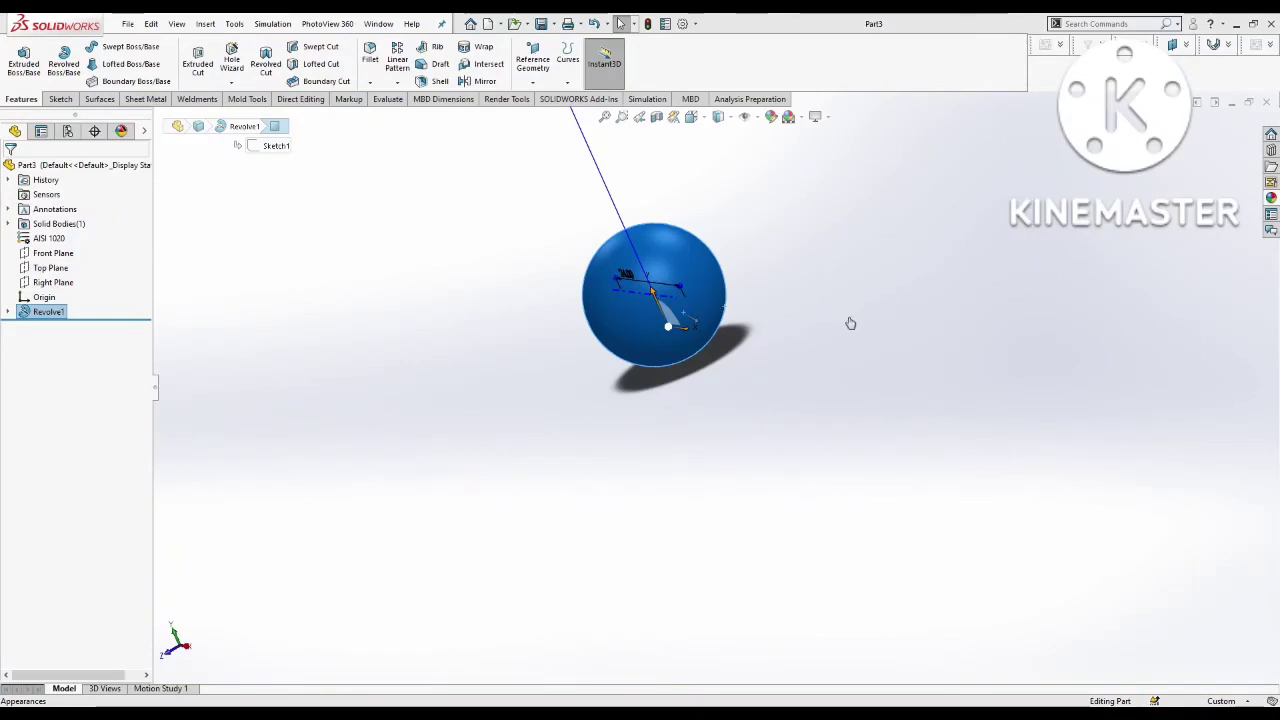
click(1148, 187)
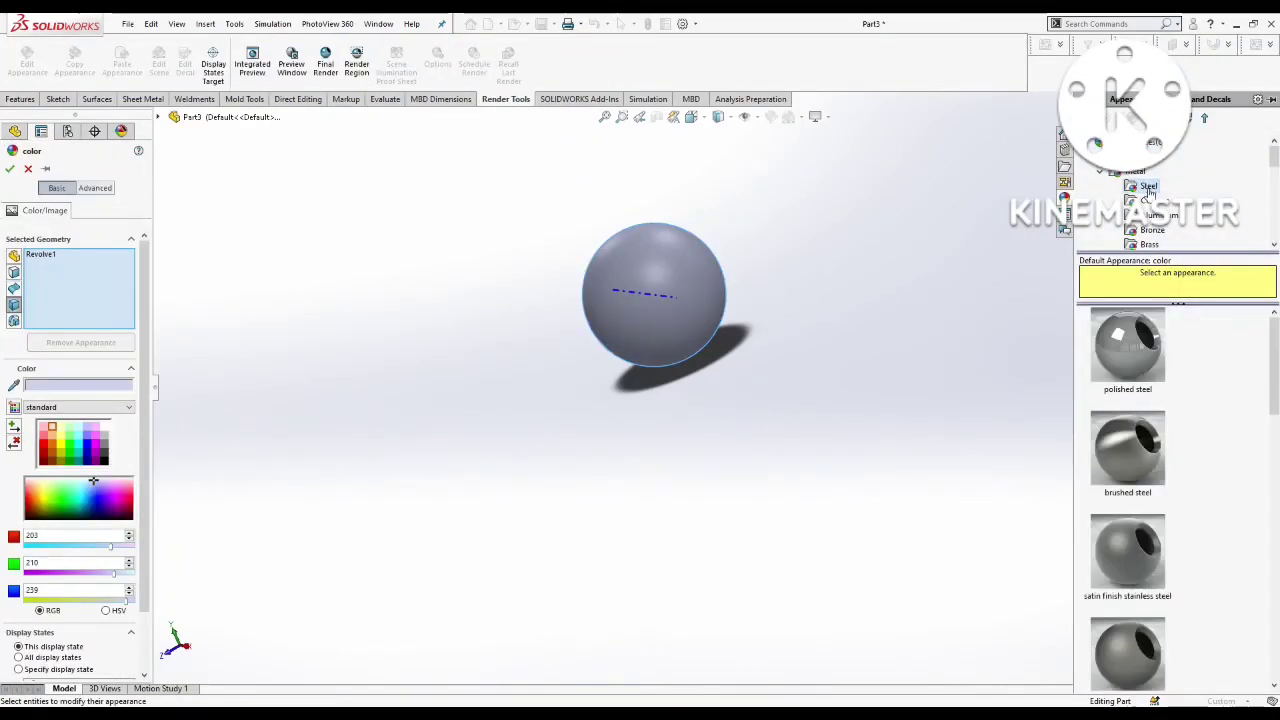
click(1127, 367)
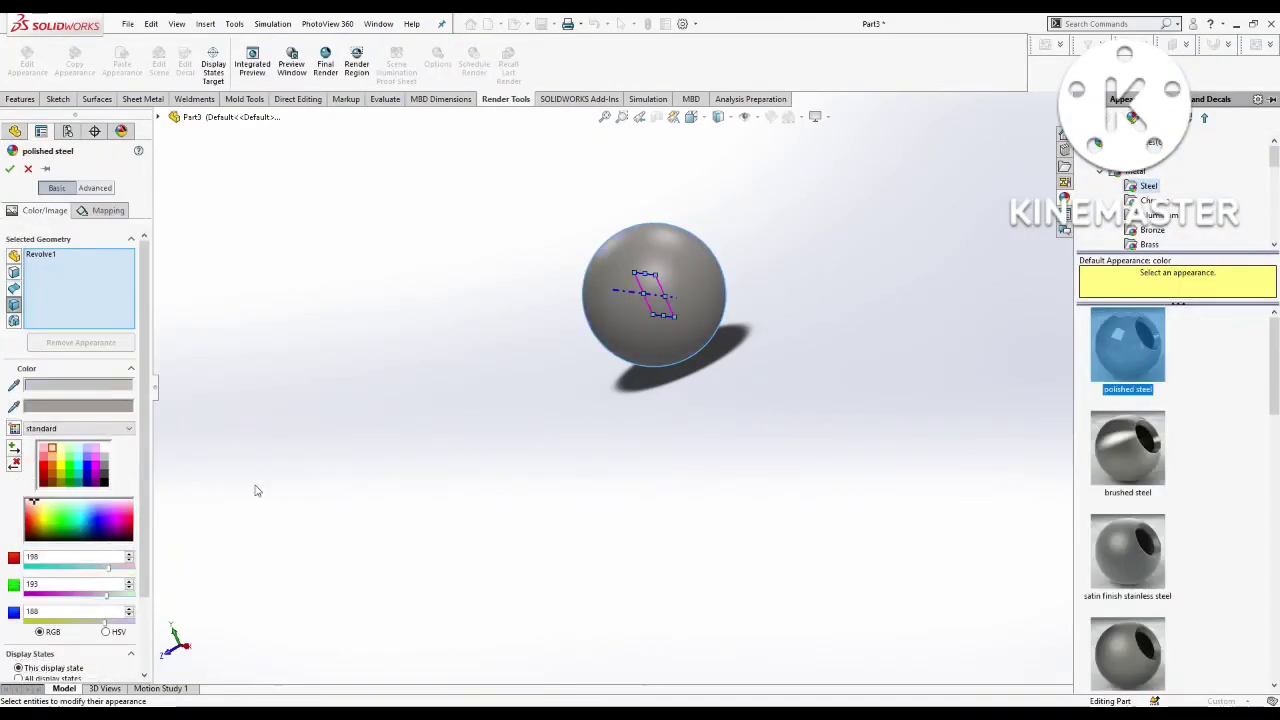
click(105, 449)
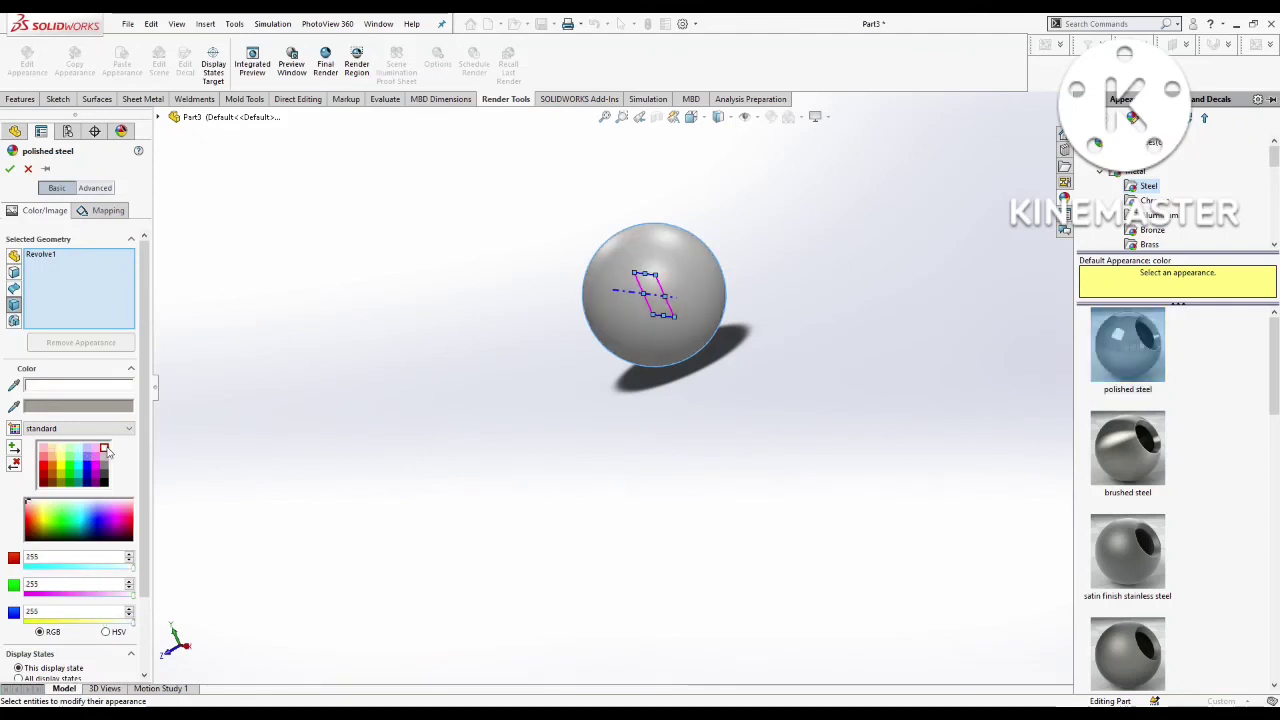
click(9, 169)
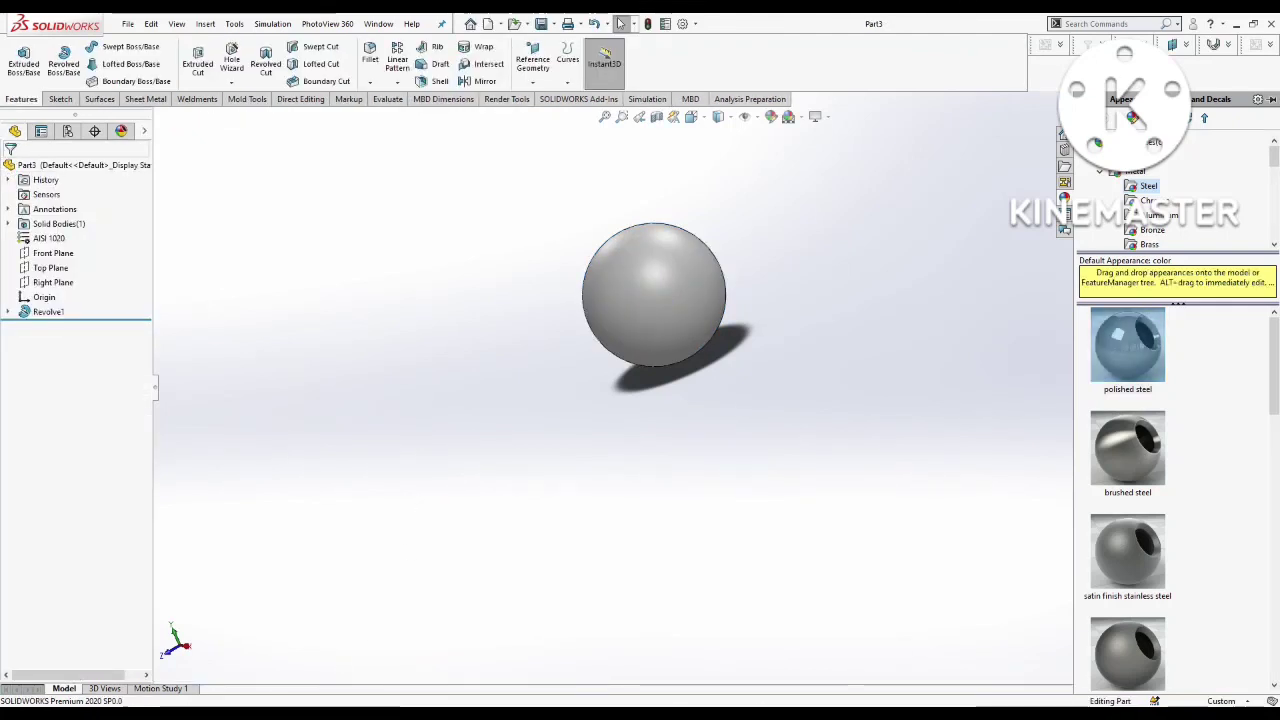
mouse_move(806, 554)
middle_down()
mouse_move(773, 543)
mouse_move(780, 534)
middle_up()
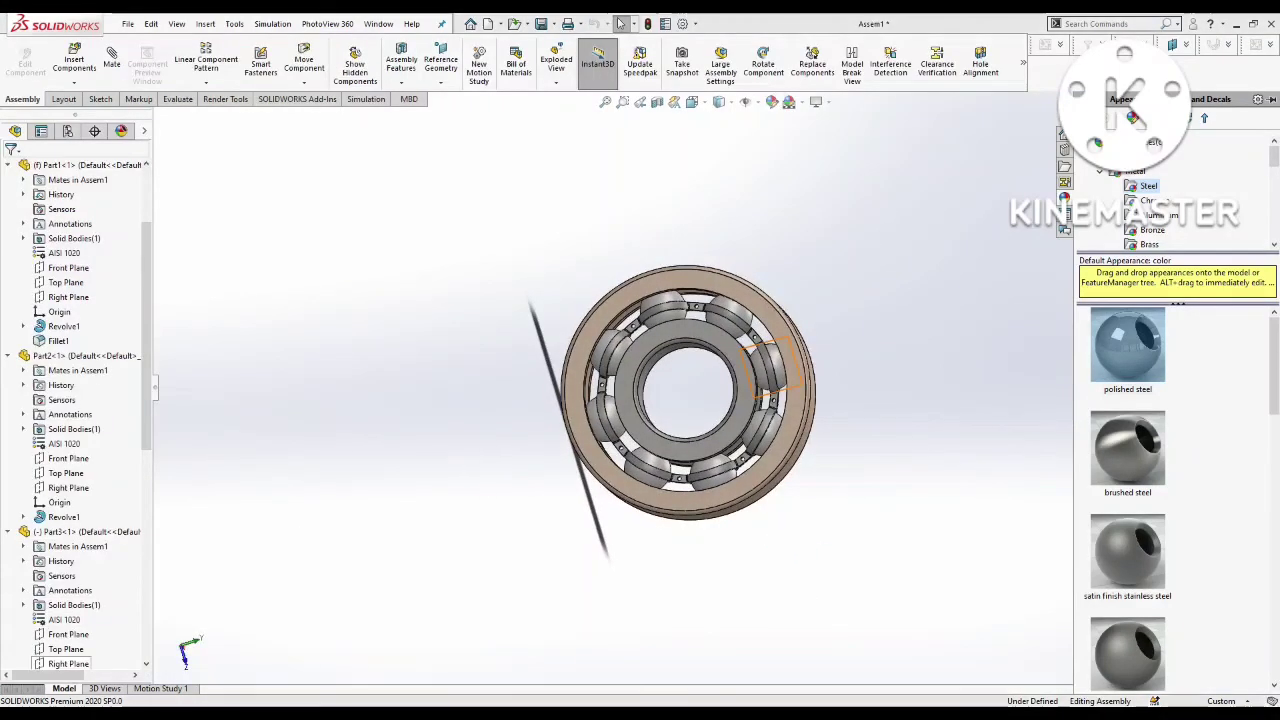
Step: In Part2, select the inner race ring and browse the steel appearances
key(ctrl+Tab)
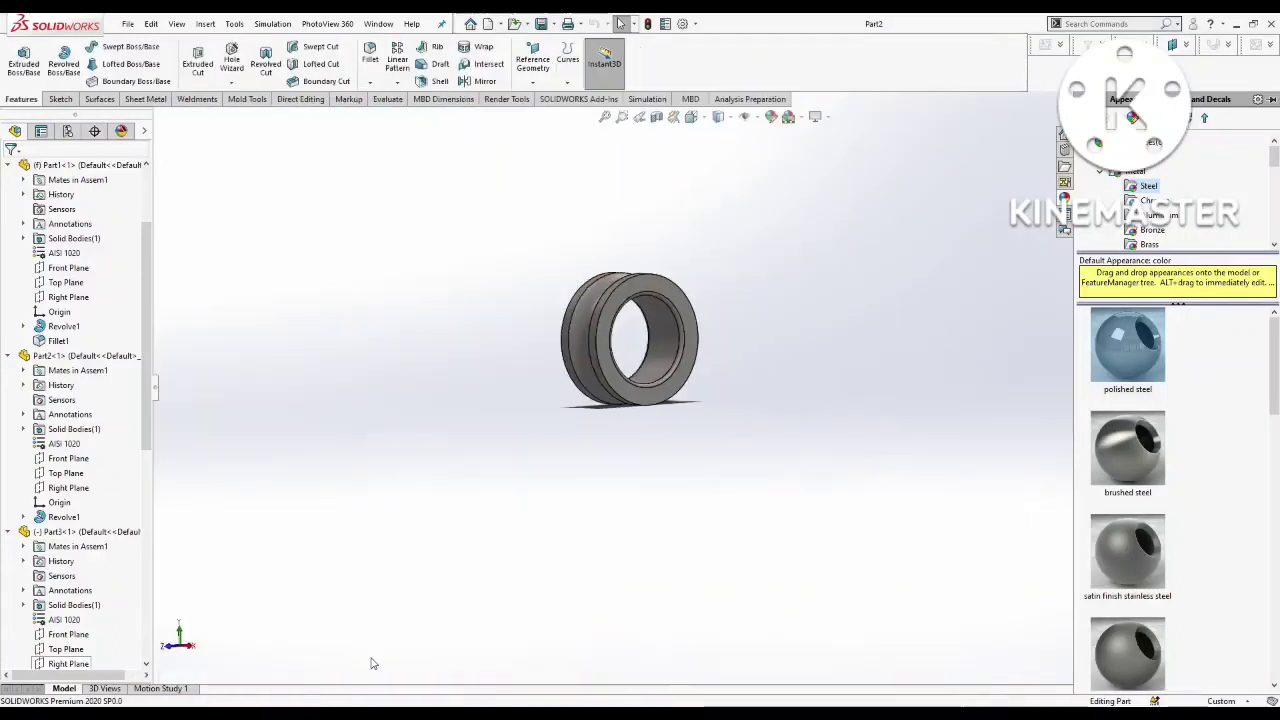
click(680, 305)
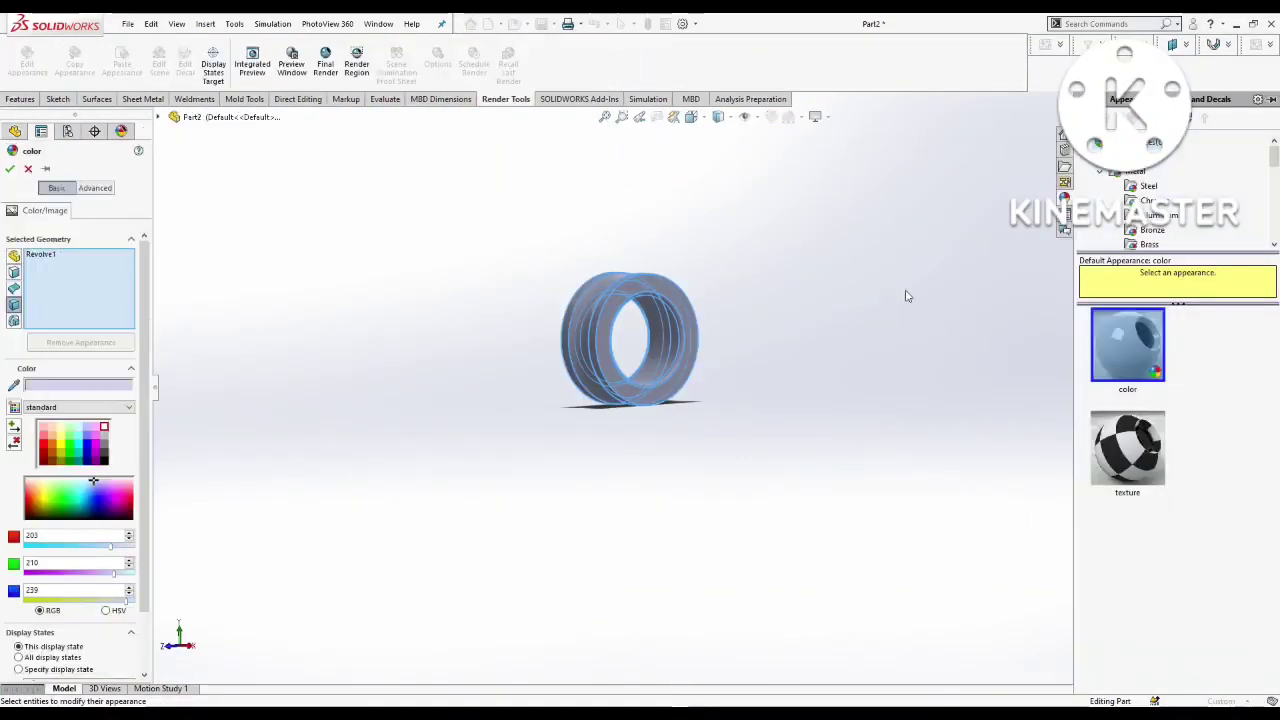
click(1150, 186)
scroll(1143, 543, down, 3)
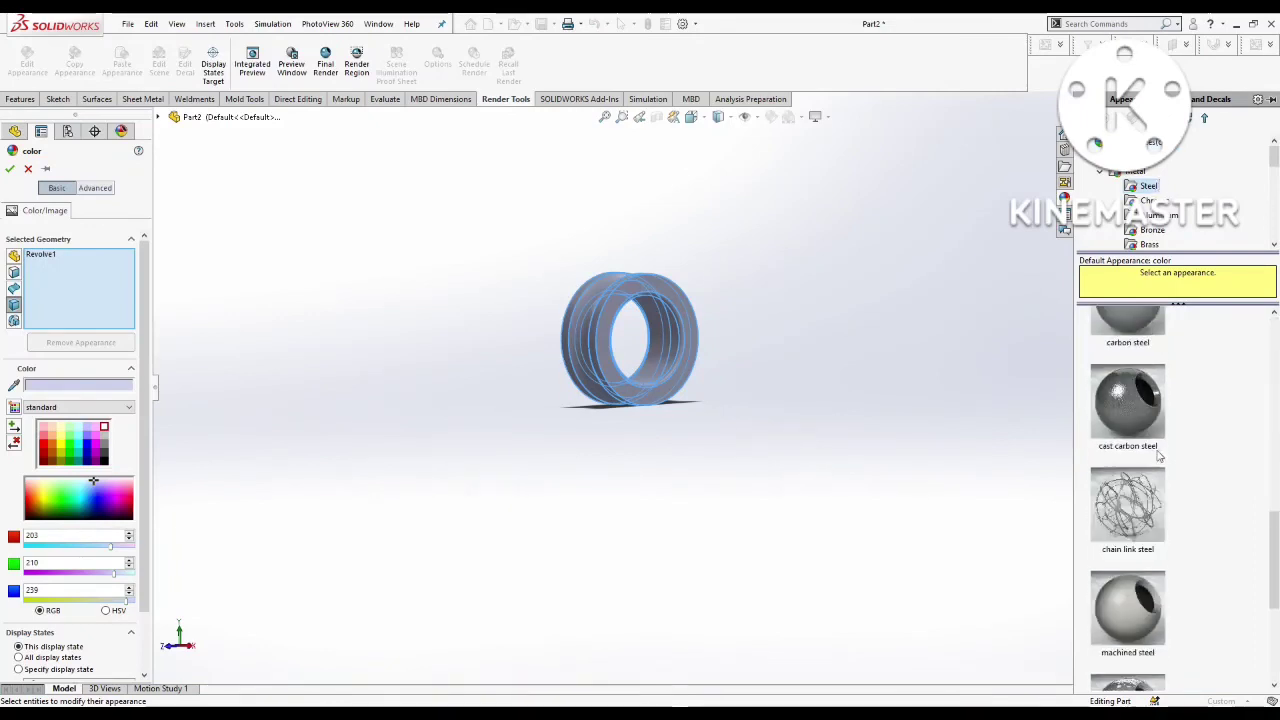
scroll(1143, 543, down, 3)
scroll(1143, 543, up, 3)
scroll(1158, 385, up, 5)
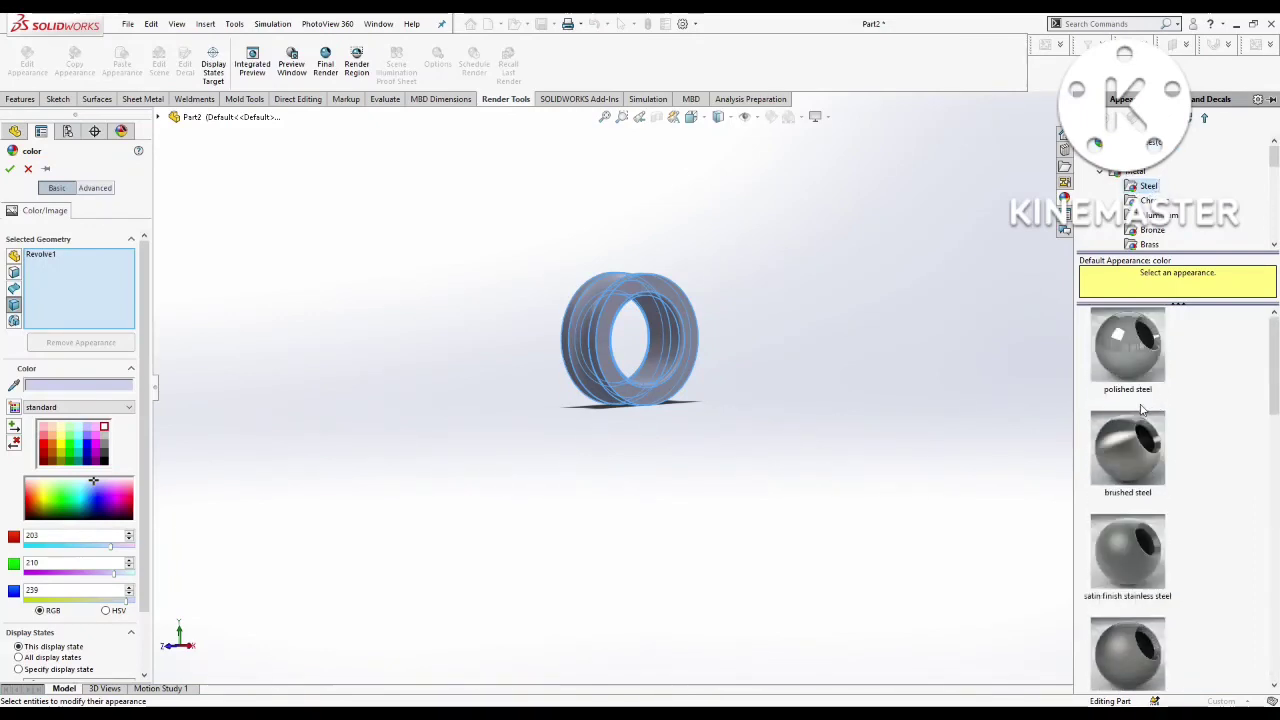
Step: Apply the polished gold metal appearance to the ring and confirm it
click(1134, 174)
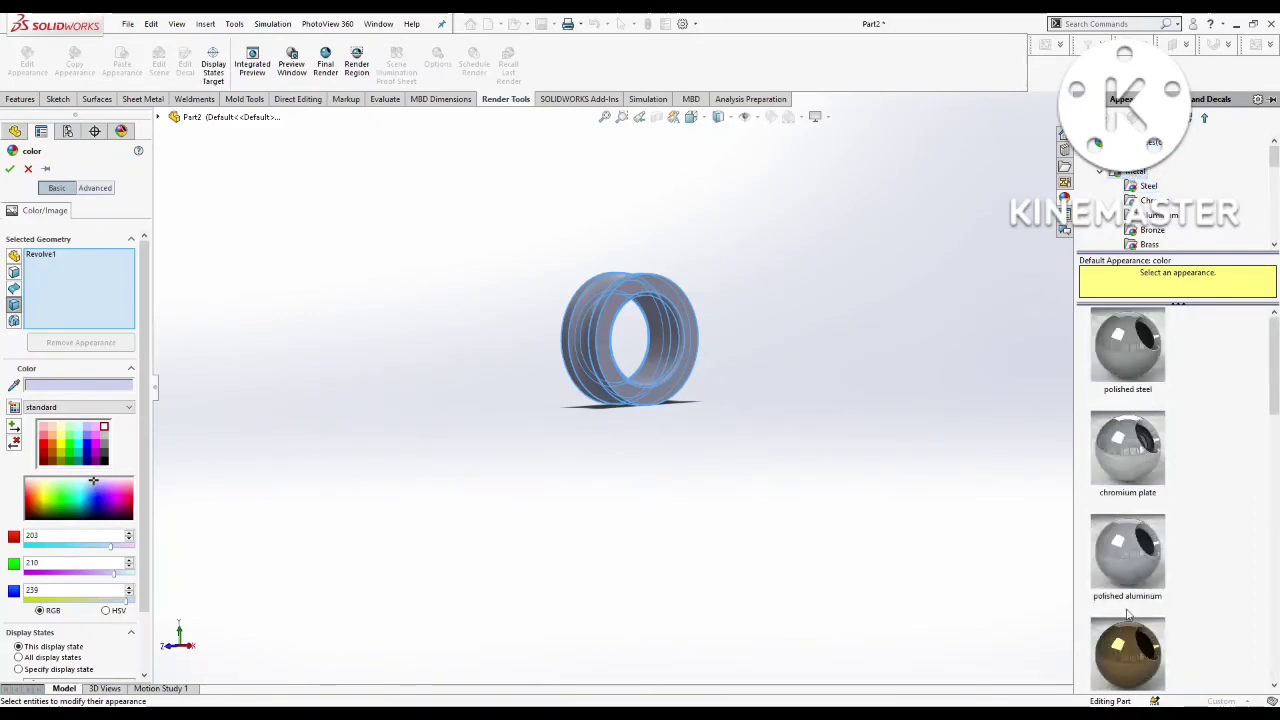
scroll(1130, 600, down, 3)
scroll(1140, 540, down, 3)
scroll(1138, 535, down, 3)
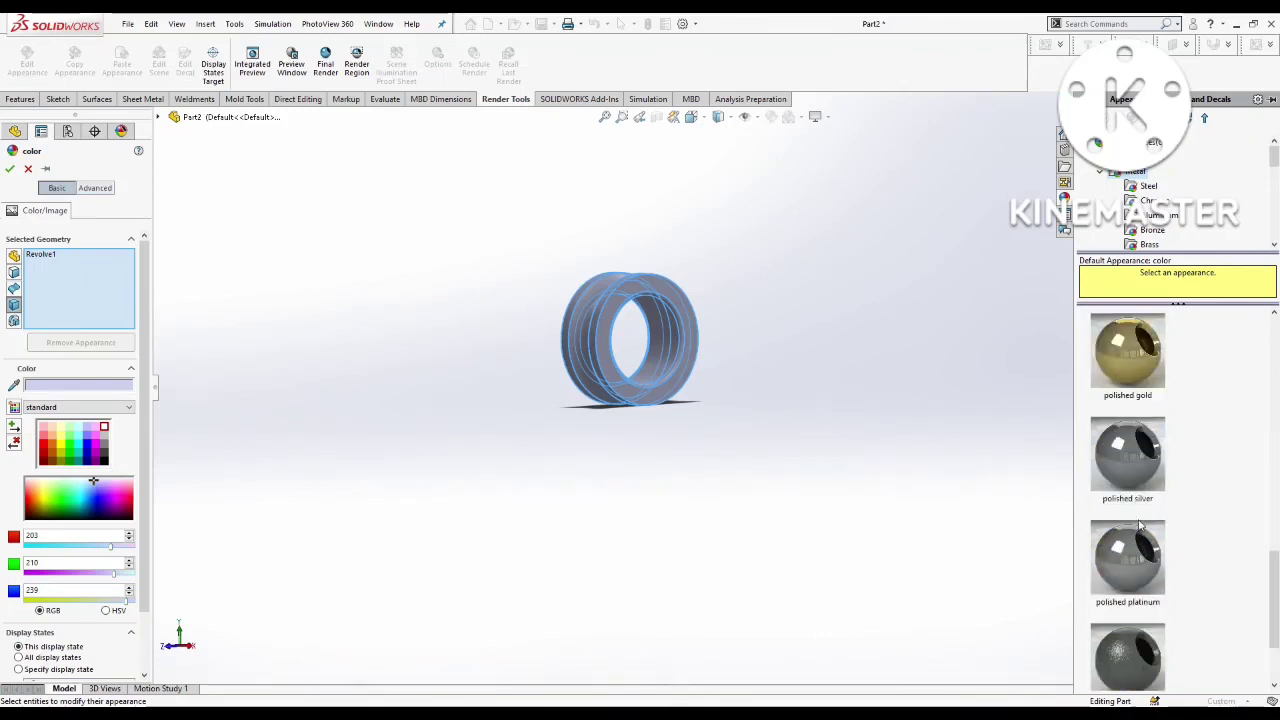
scroll(1142, 368, down, 2)
scroll(1140, 369, up, 3)
scroll(1138, 370, down, 3)
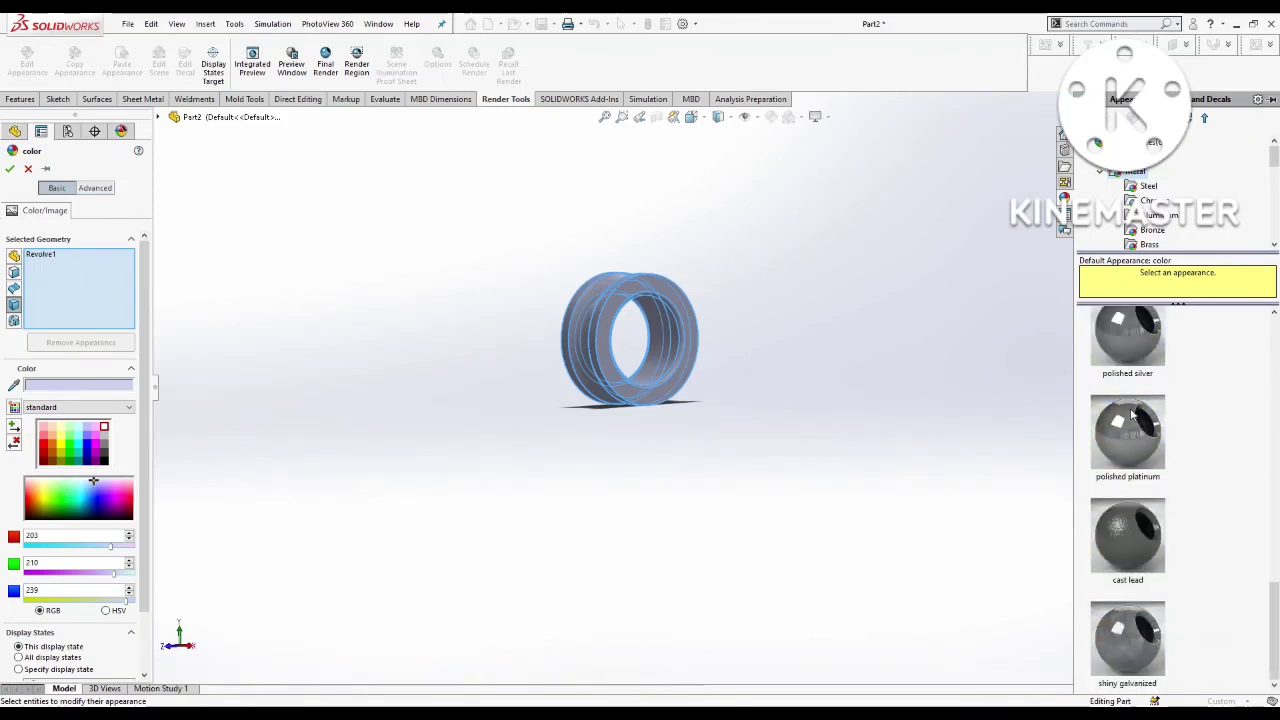
scroll(1137, 370, up, 2)
click(1128, 378)
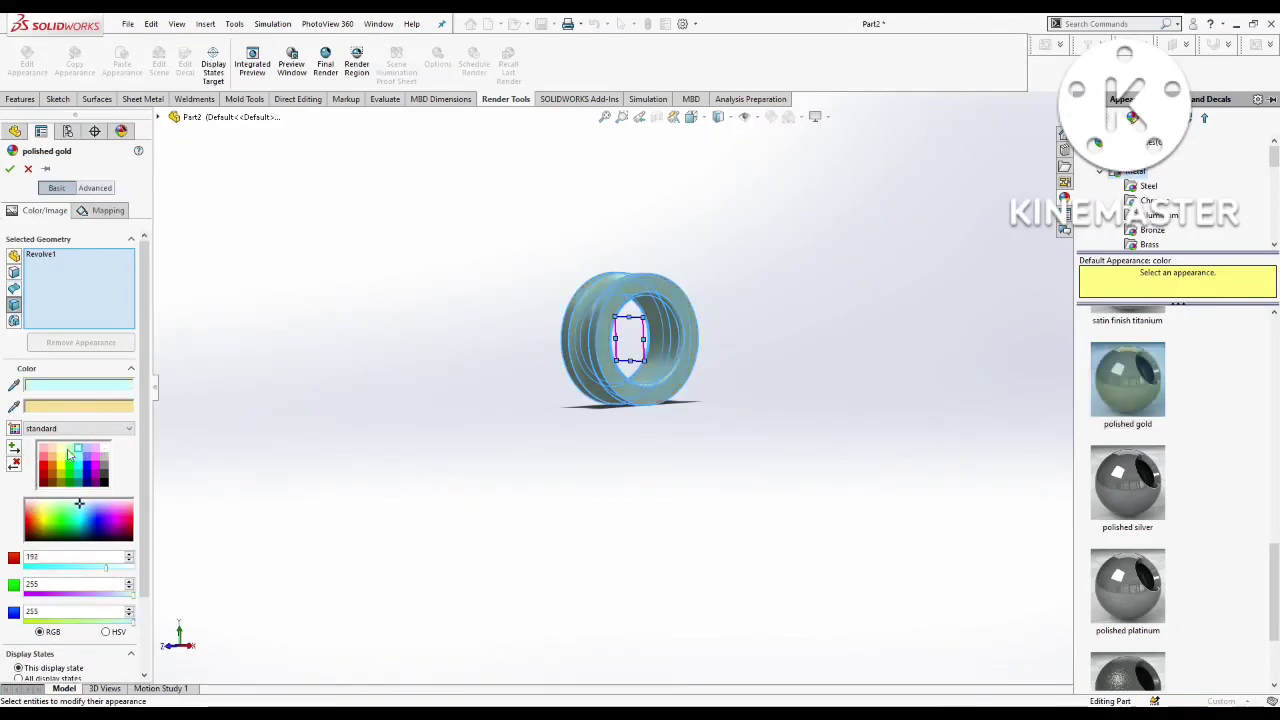
click(9, 168)
Step: Save Part2, then return to Assem1 and orbit to inspect the gold race
key(ctrl+s)
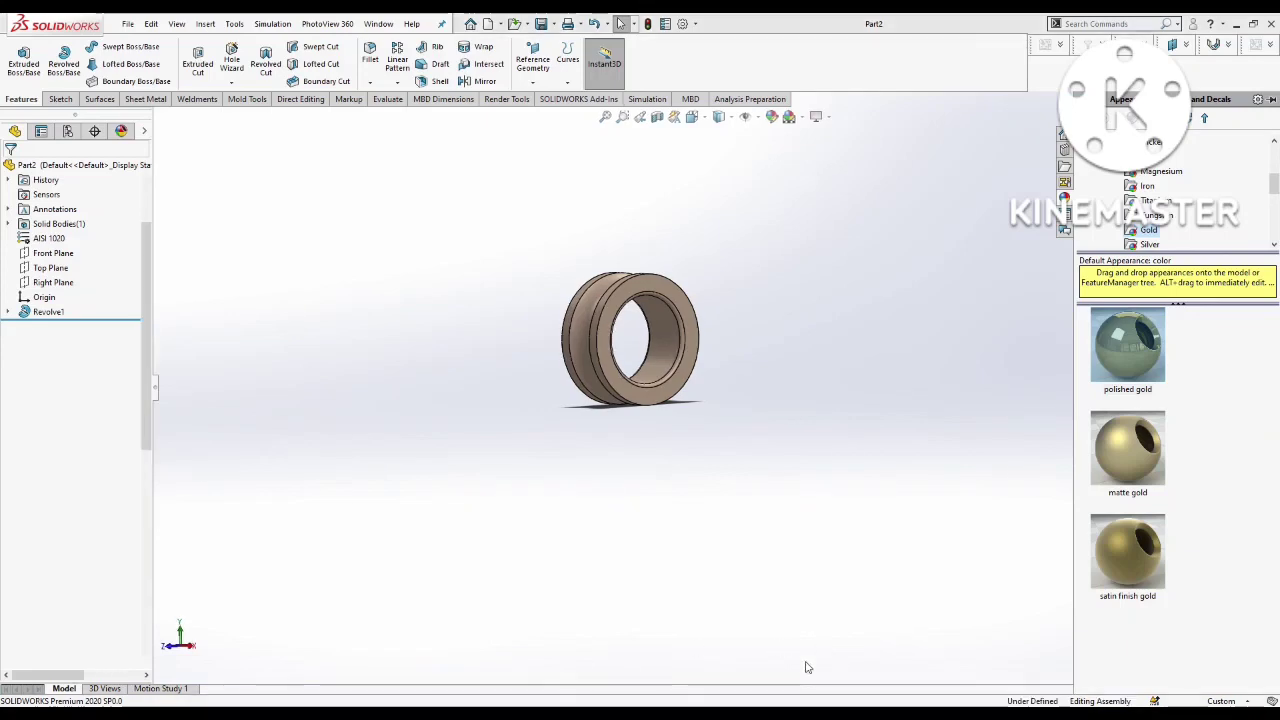
key(ctrl+Tab)
mouse_move(828, 557)
middle_down()
mouse_move(850, 487)
mouse_move(831, 583)
mouse_move(751, 511)
mouse_move(808, 551)
middle_up()
scroll(732, 444, down, 3)
scroll(732, 444, up, 3)
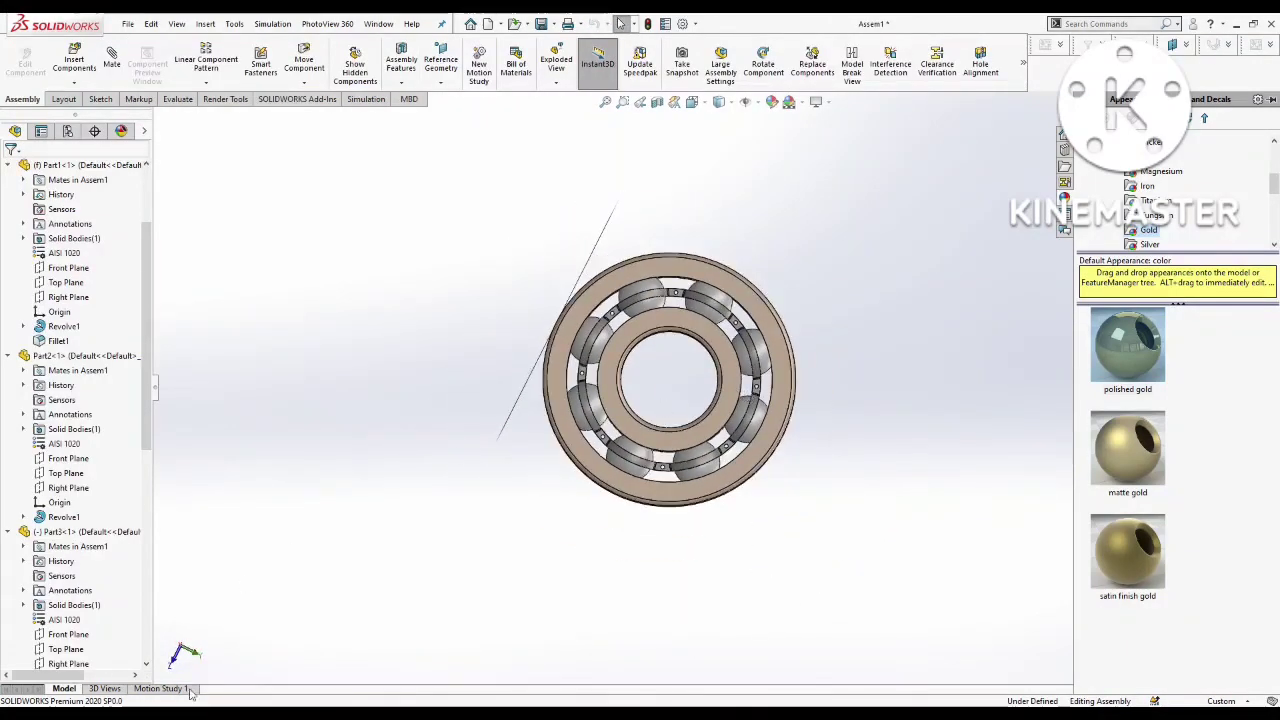